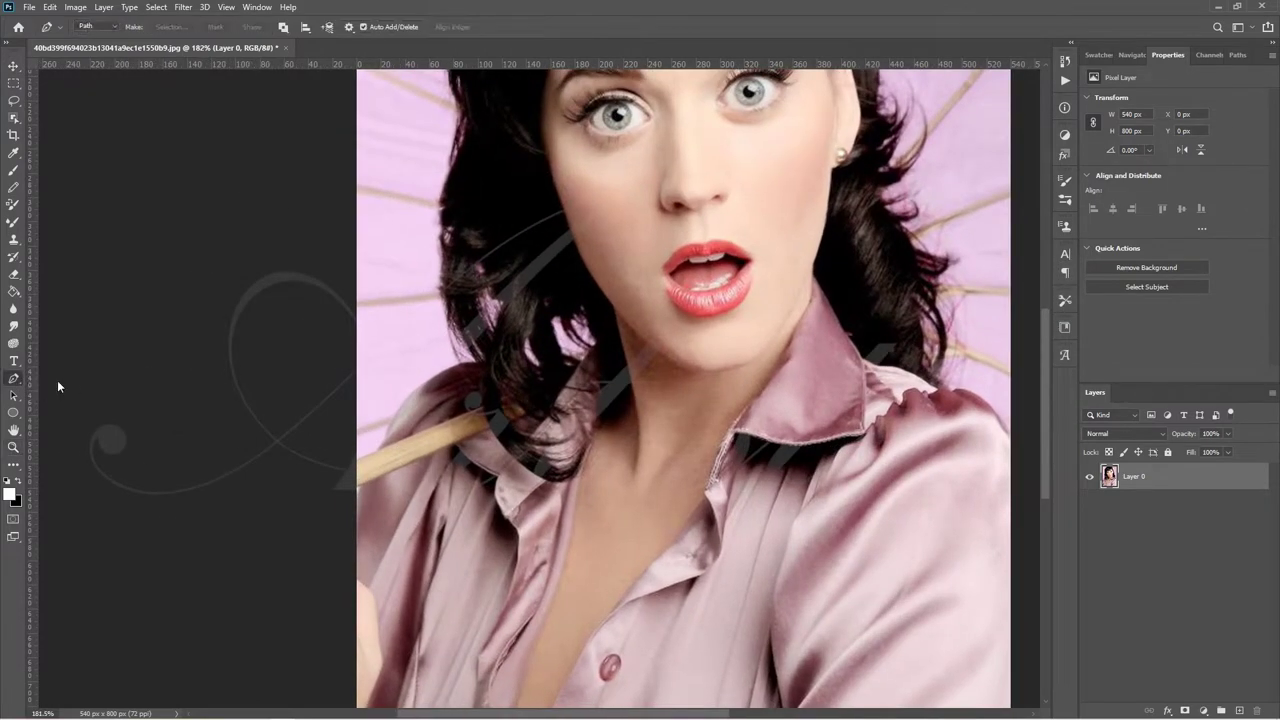
With the Pen tool, trace a path from the shoulder up the left hair edge.
right_click(13, 378)
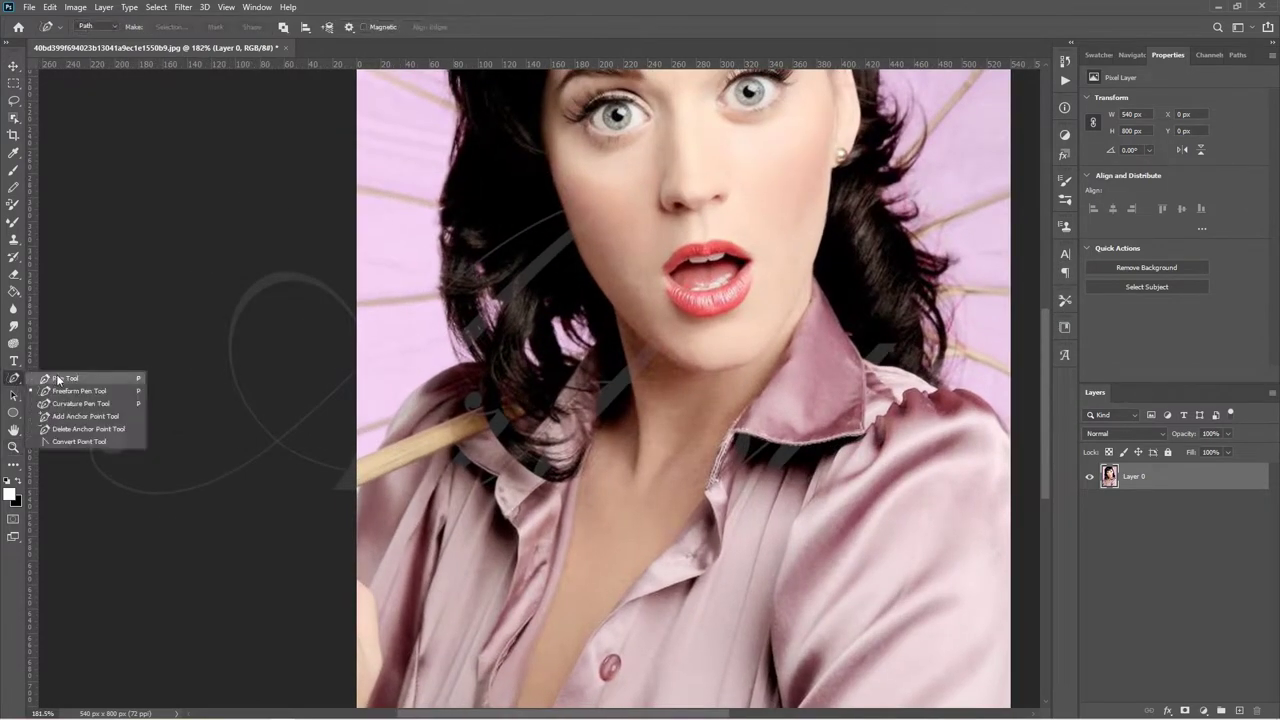
left_click(65, 381)
left_click(338, 512)
left_click(355, 458)
left_click(390, 421)
left_click(405, 397)
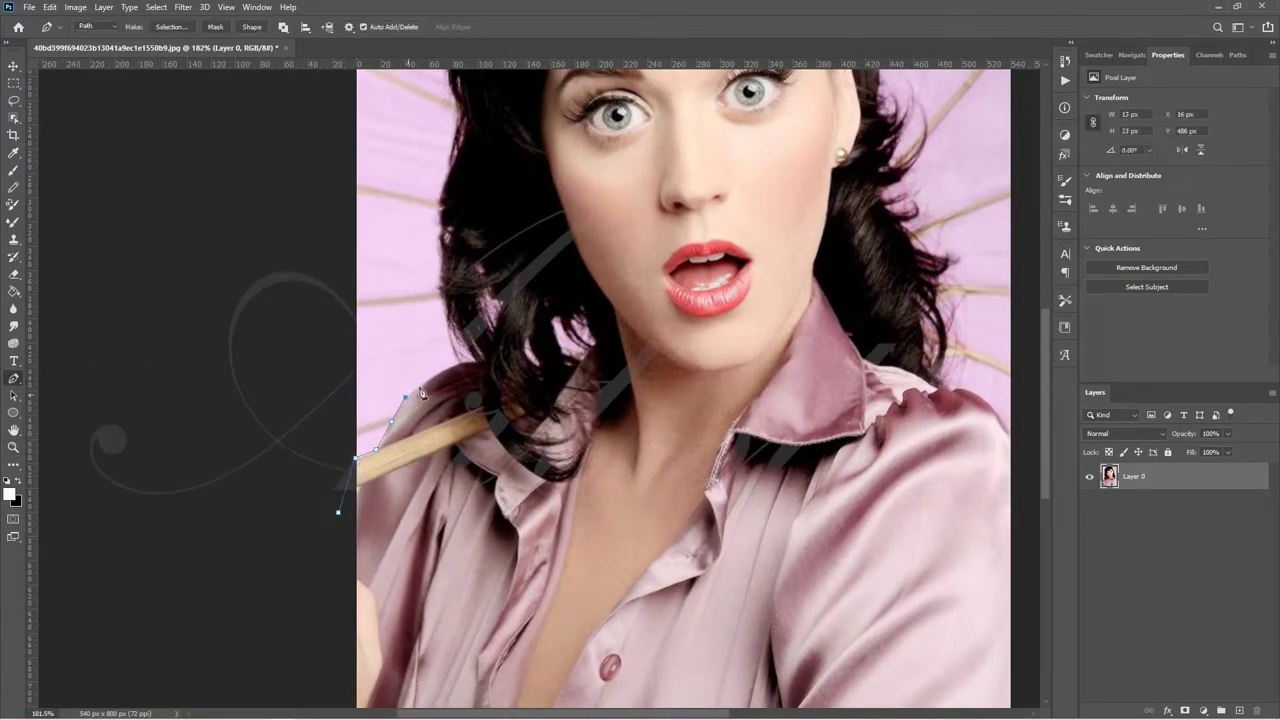
left_click(441, 288)
left_click(440, 262)
left_click(439, 231)
left_click(440, 204)
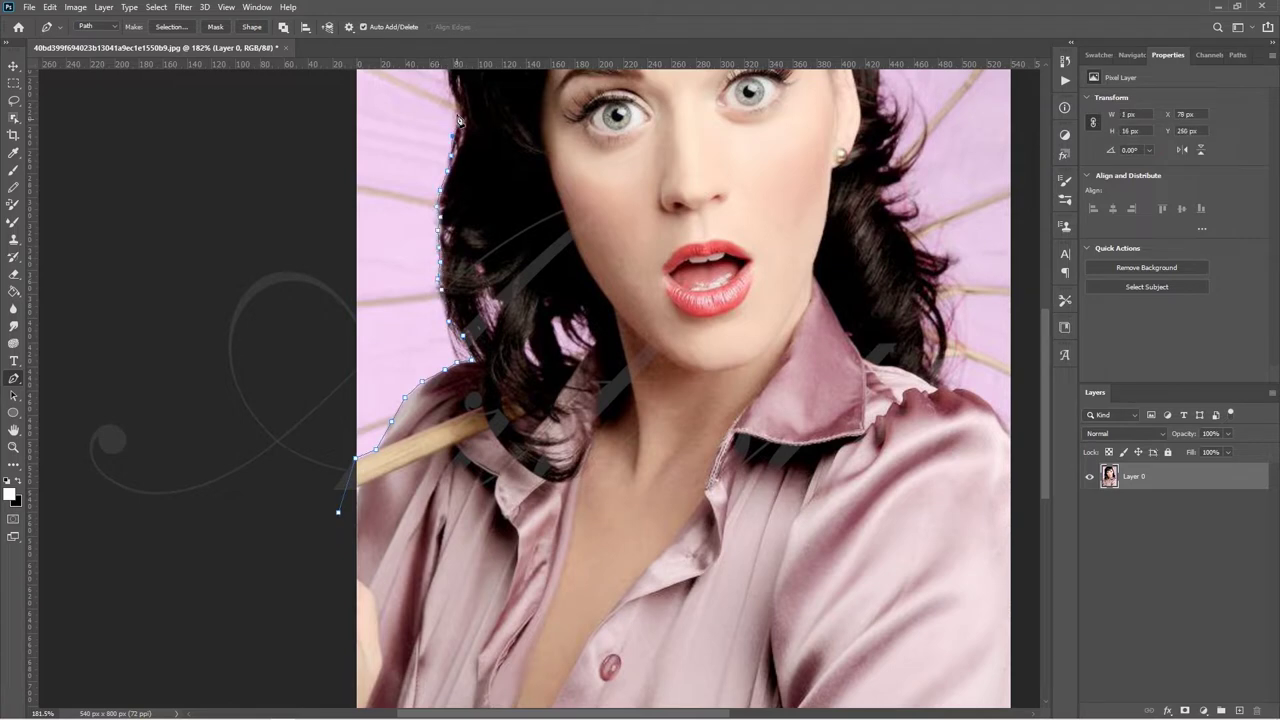
Continue the path across the top of the head, around the flower and down the right hair.
scroll(1046, 422, "up", 5)
left_click(481, 258)
left_click(511, 208)
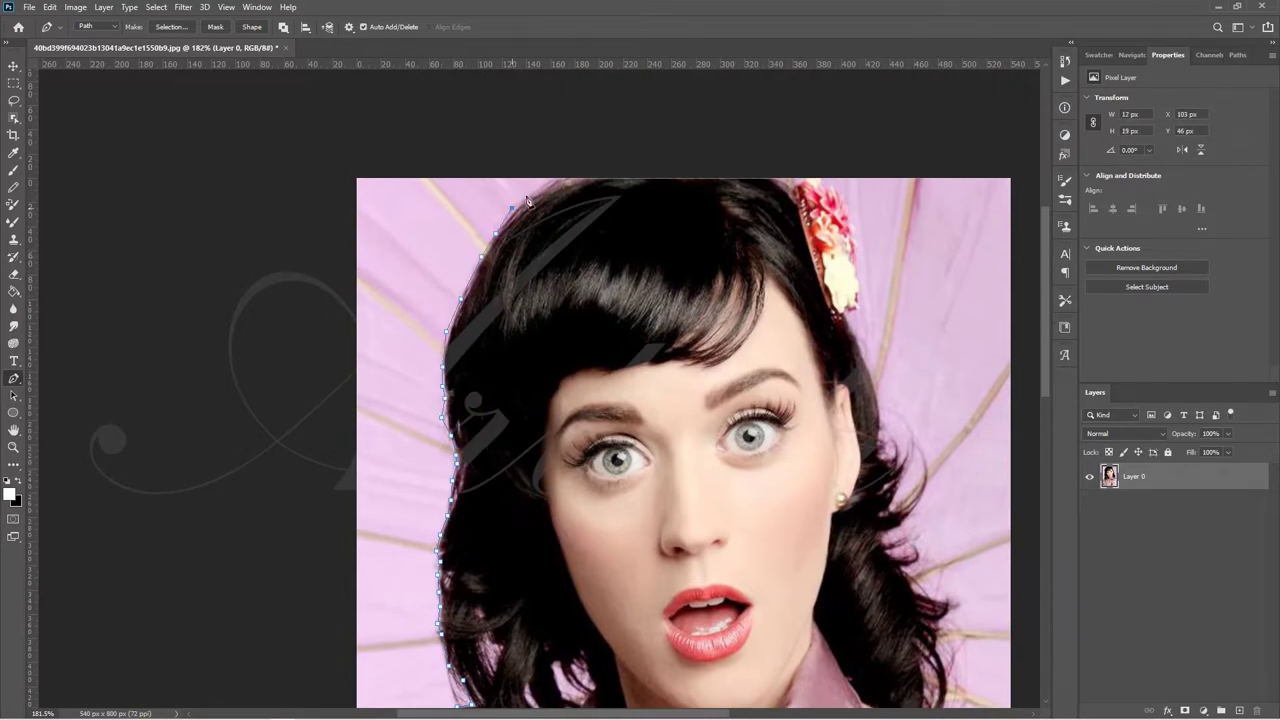
left_click(570, 169)
left_click(775, 169)
left_click(822, 181)
left_click(860, 270)
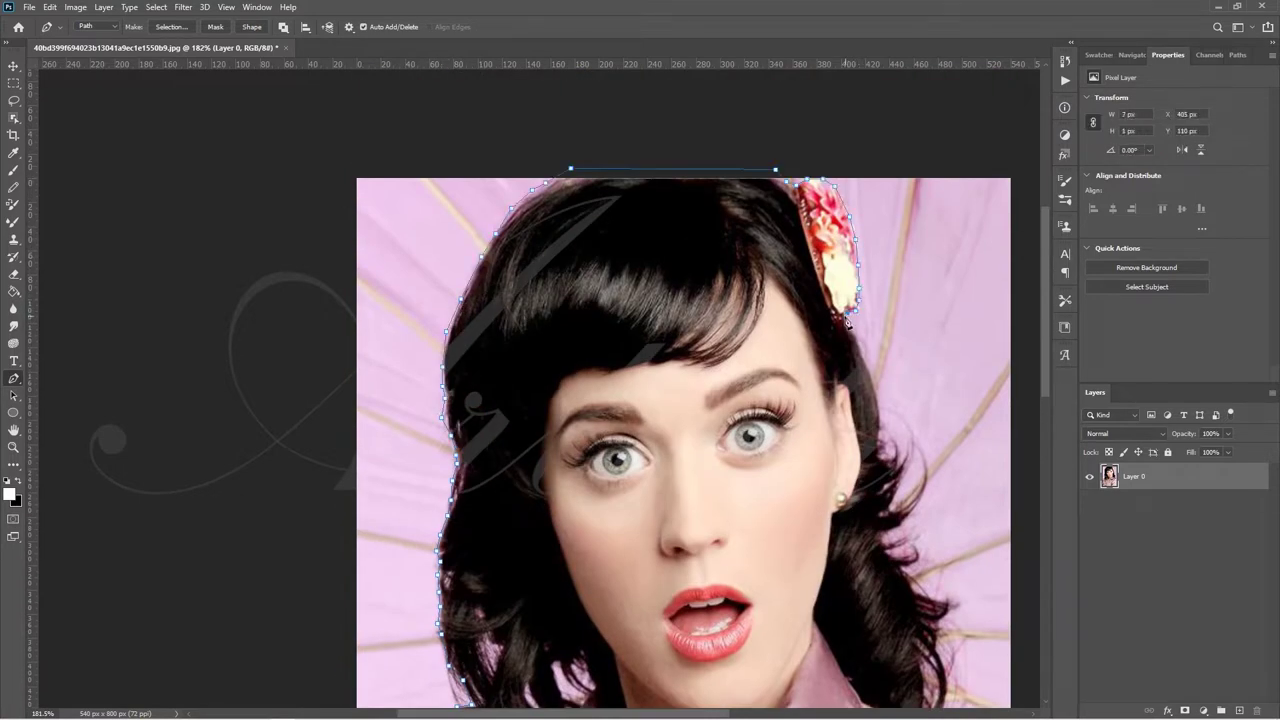
left_click(886, 437)
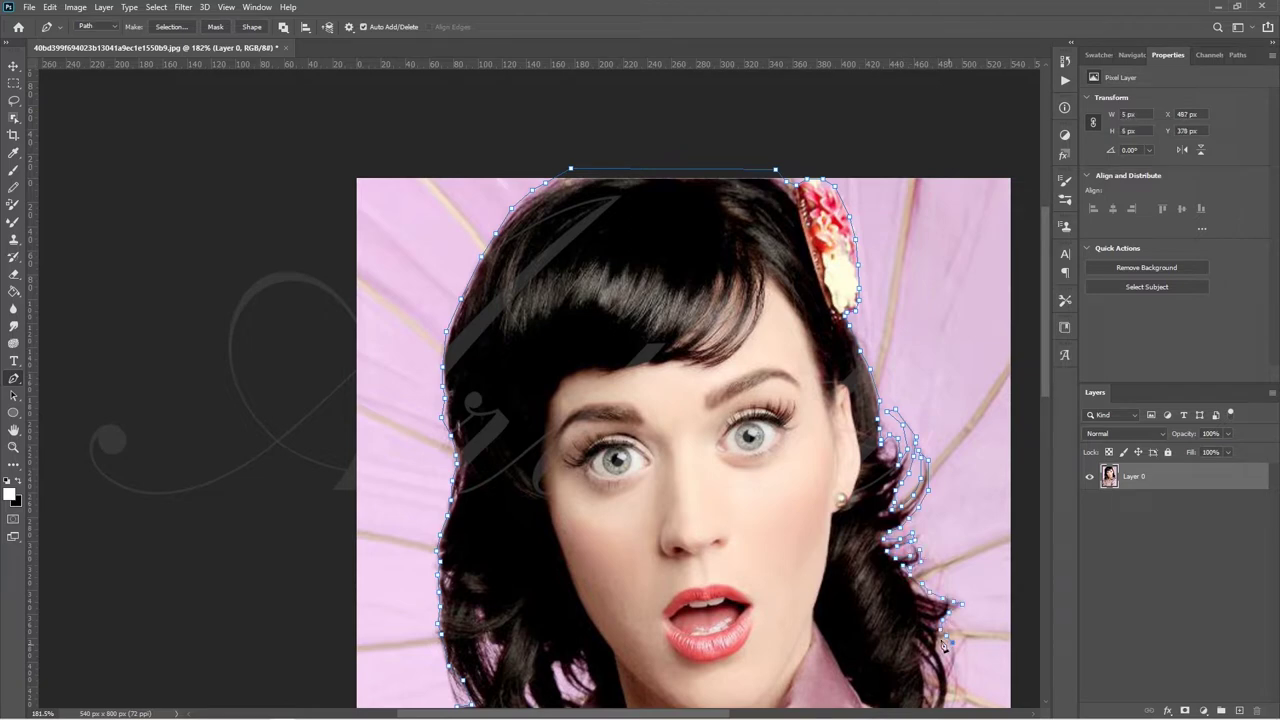
Close the path with corners below the image bottom and call up its path options.
scroll(1040, 356, "down", 5)
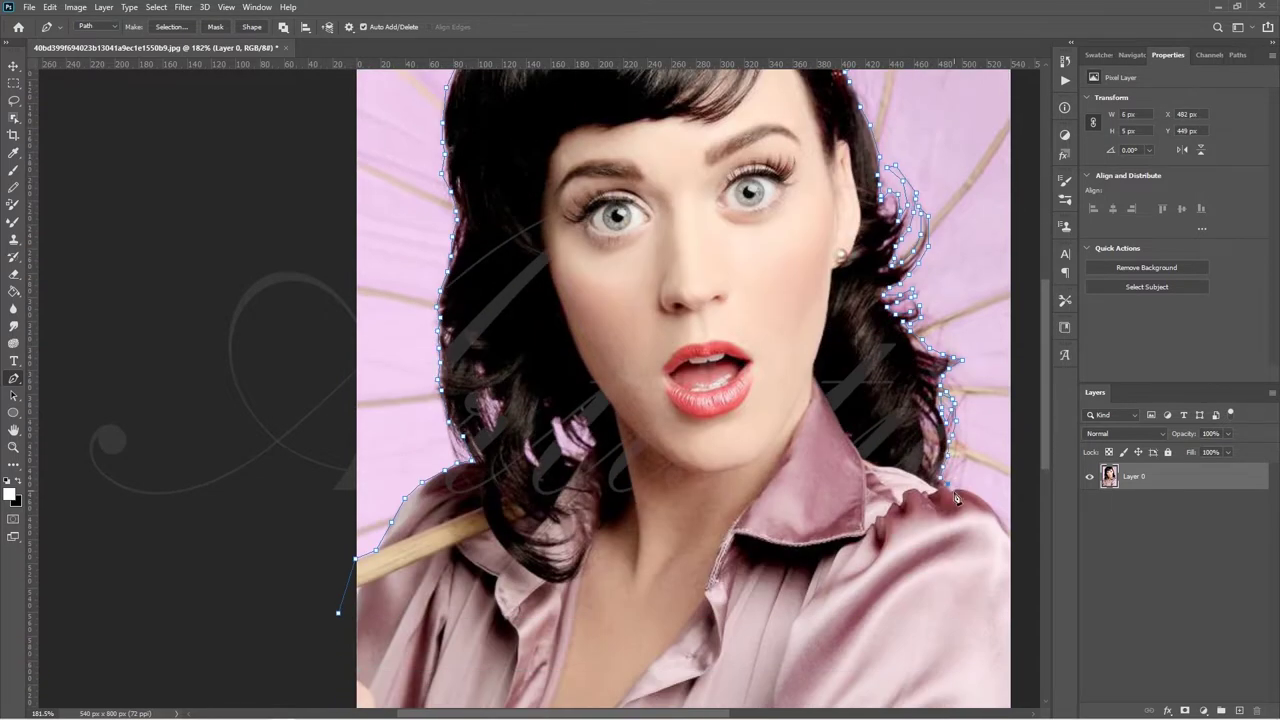
scroll(975, 556, "right", 4)
scroll(845, 511, "down", 9)
left_click(851, 493)
left_click(137, 493)
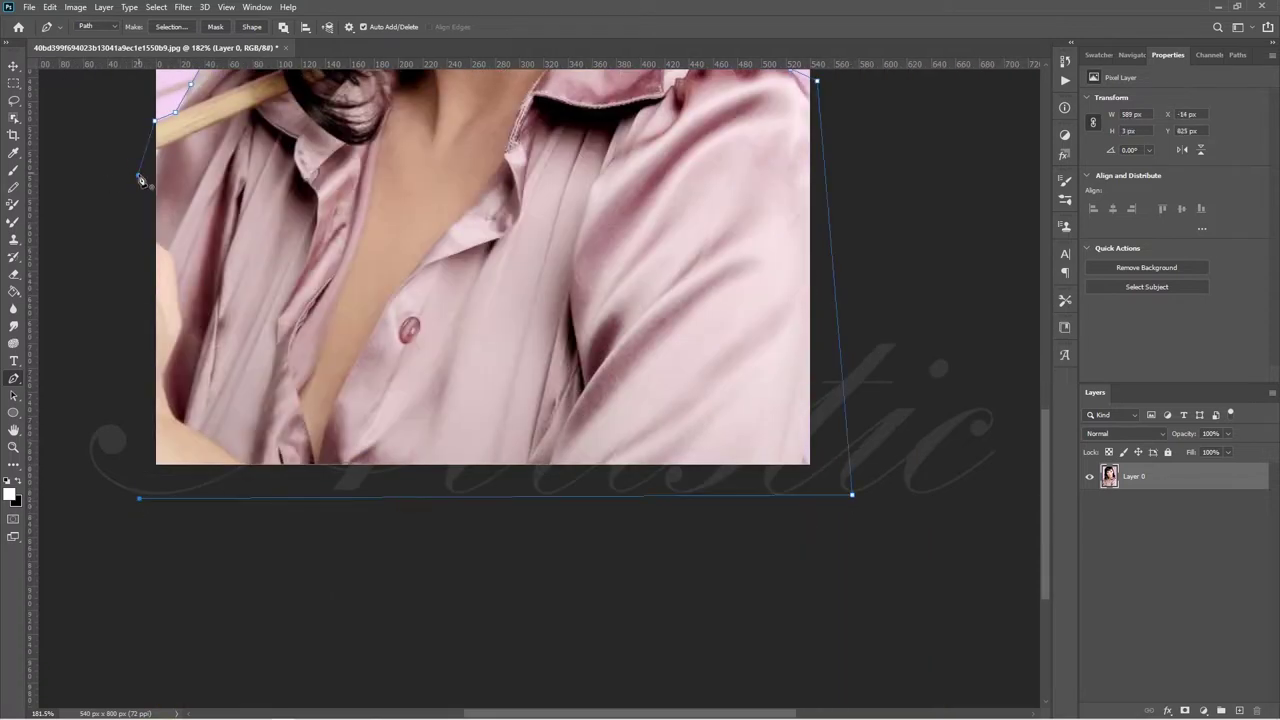
left_click(137, 175)
scroll(627, 380, "down", 4)
right_click(557, 410)
Turn the path into a 0-pixel-feather selection and copy the cut-out to a new layer.
left_click(608, 465)
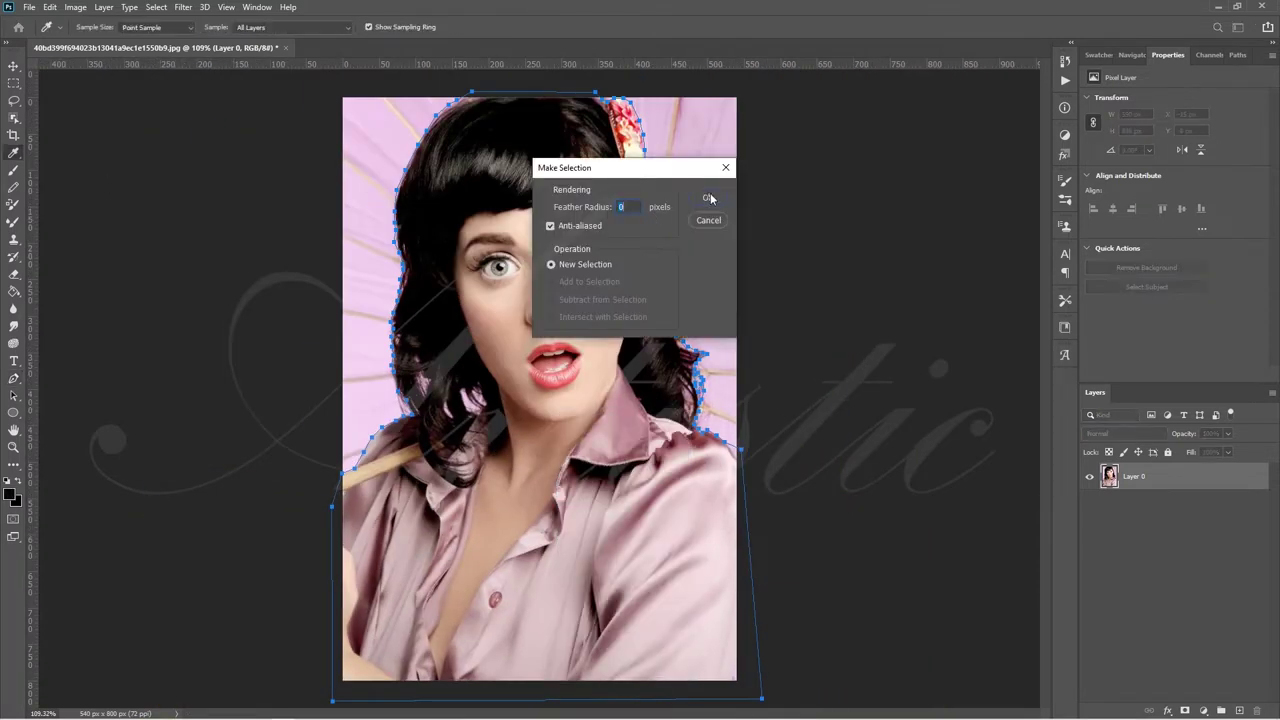
left_click(706, 195)
key("ctrl+j")
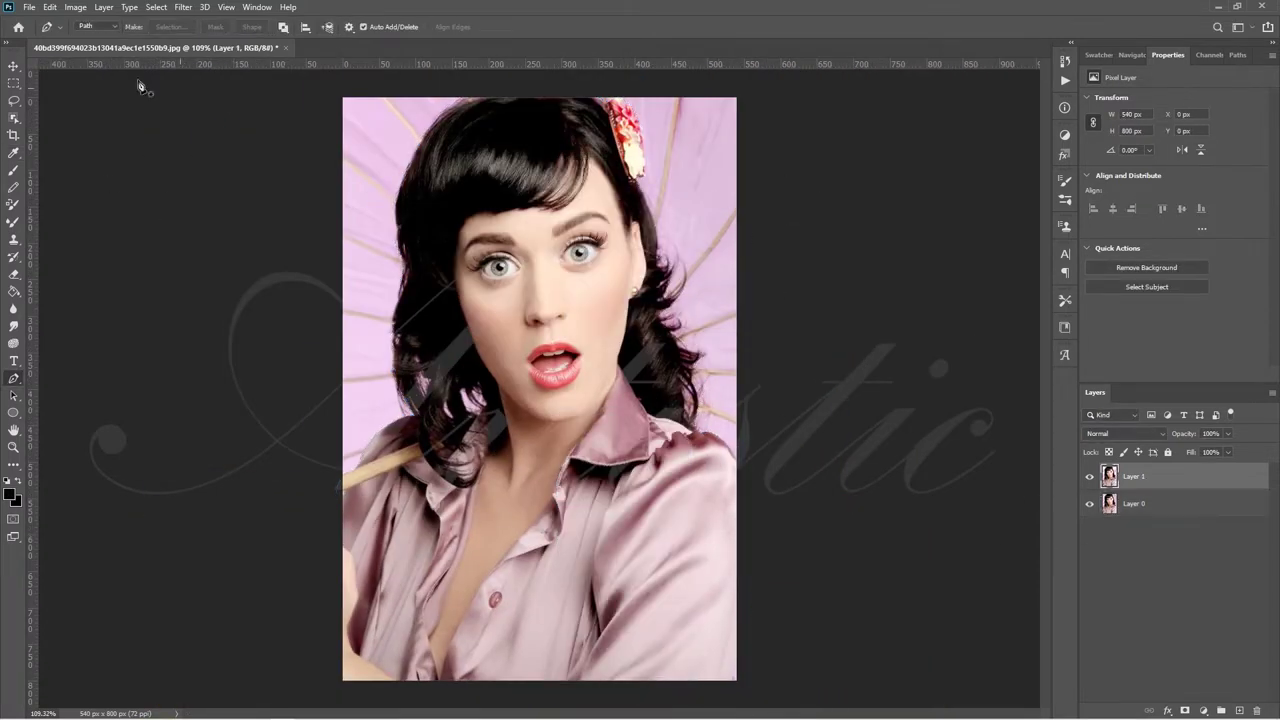
Create a blank 1920×1080 document and drag the cut-out portrait into it.
key("ctrl+n")
left_click(903, 566)
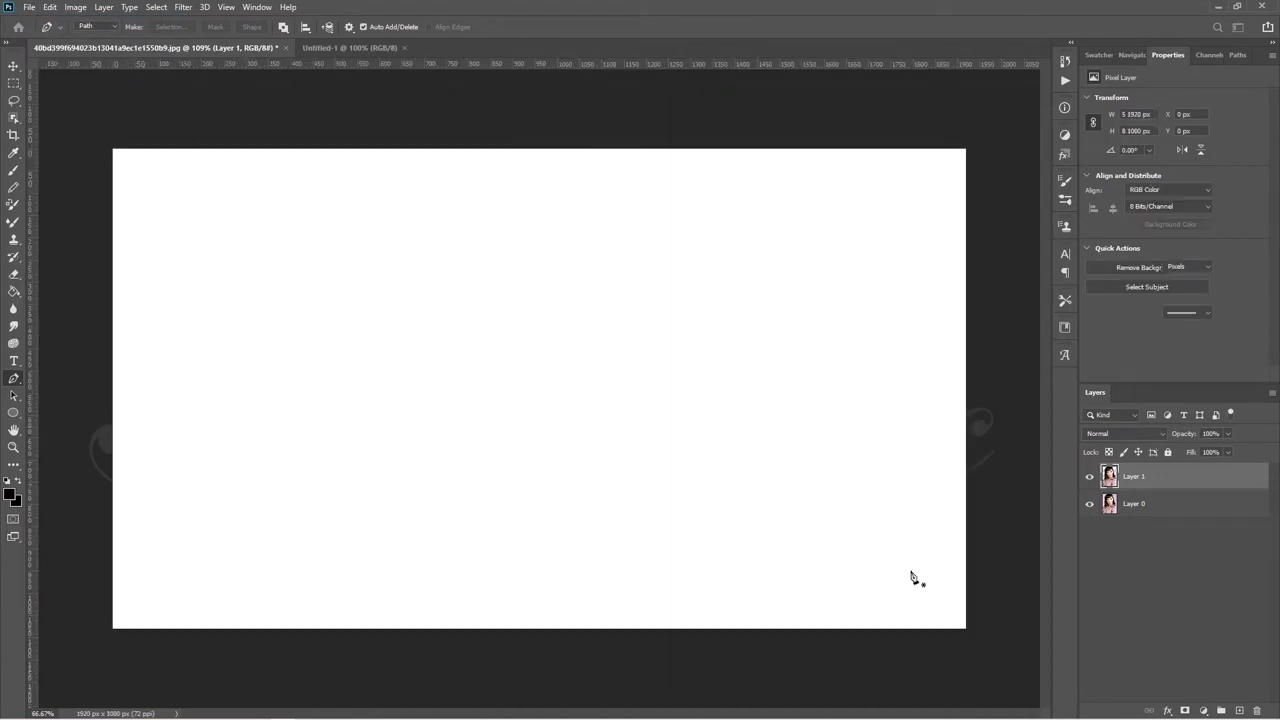
left_click(224, 49)
key("v")
left_click_drag(957, 480, 519, 397)
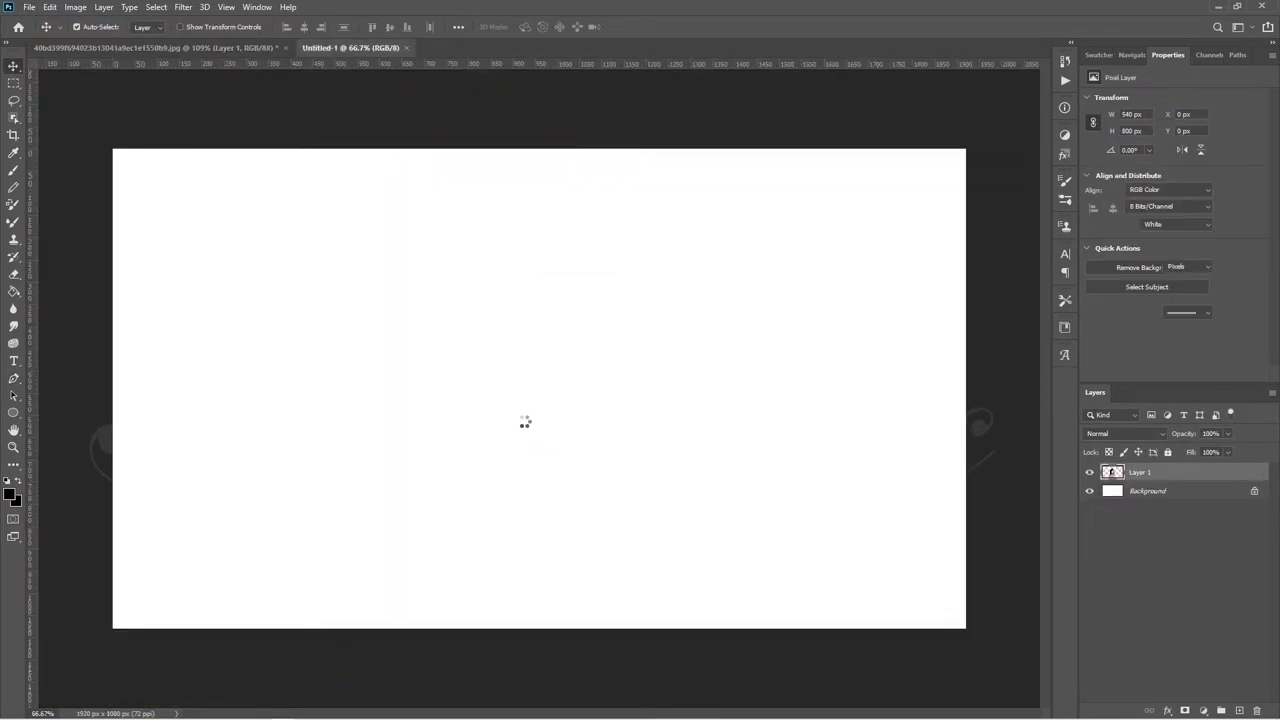
Enlarge the portrait with Free Transform and position it up to the canvas top.
key("ctrl+t")
left_click_drag(523, 243, 523, 174)
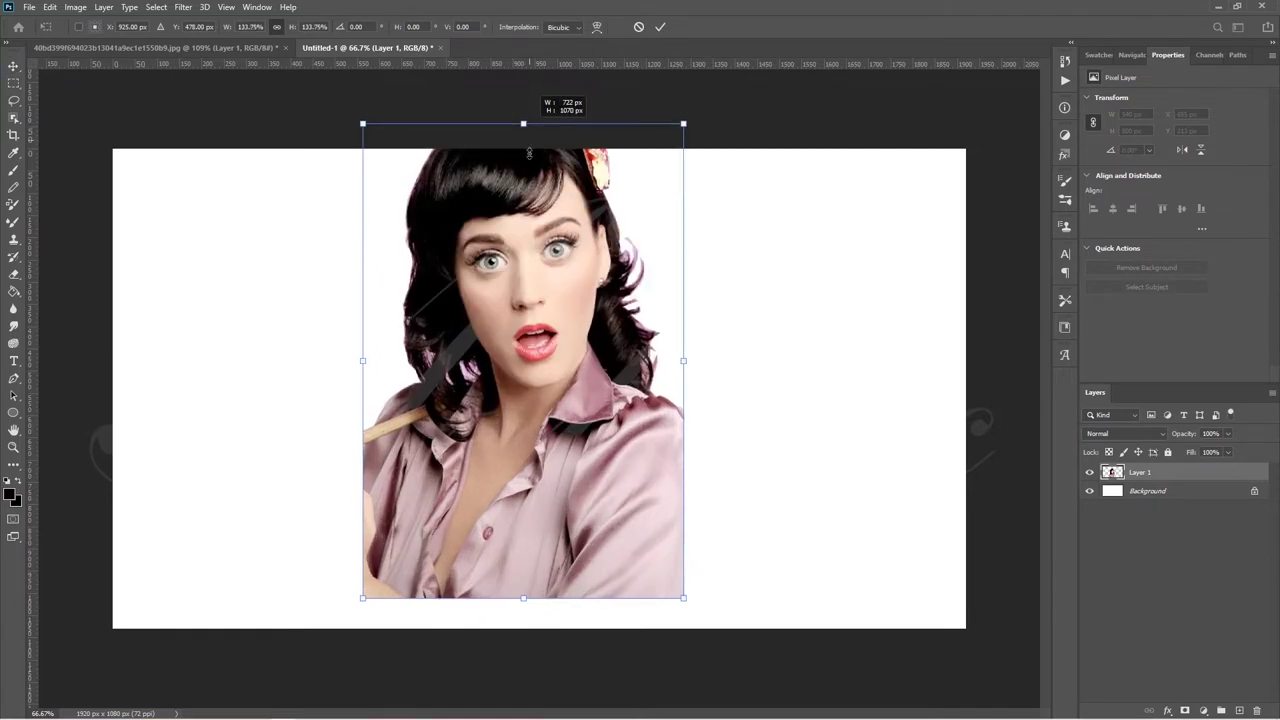
key("Return")
left_click_drag(582, 508, 587, 532)
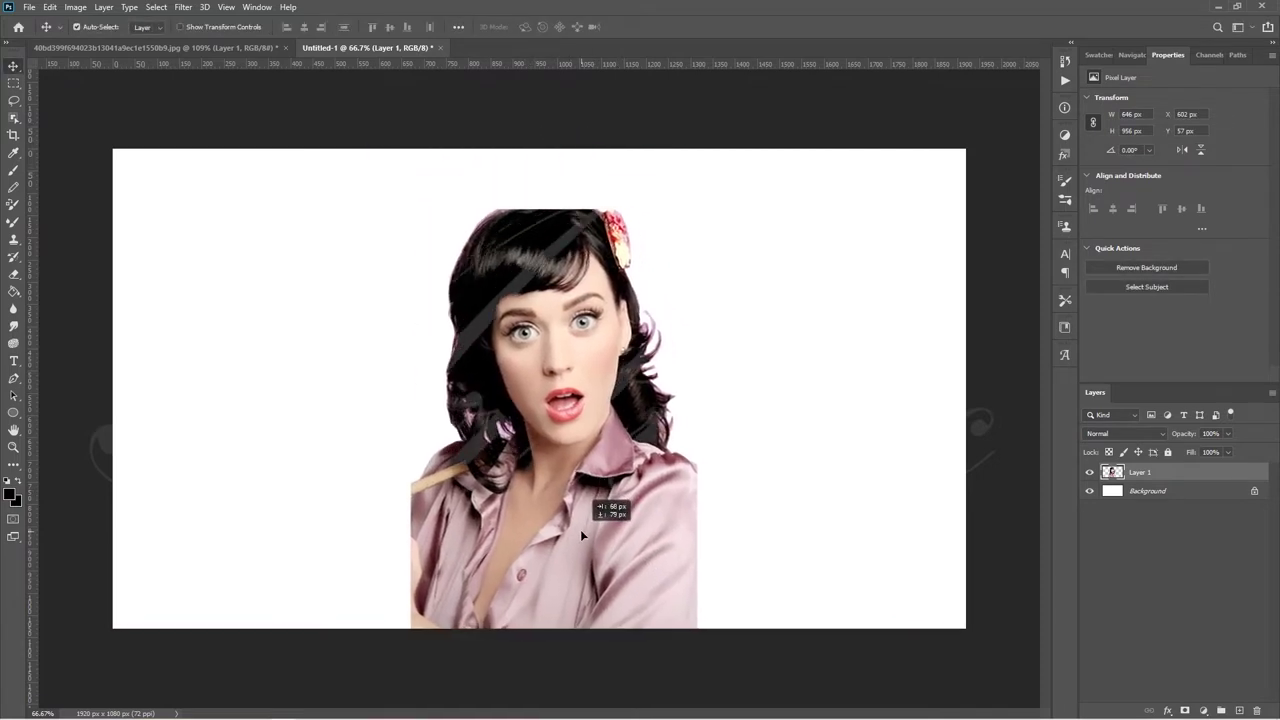
key("ctrl+t")
left_click_drag(553, 210, 553, 184)
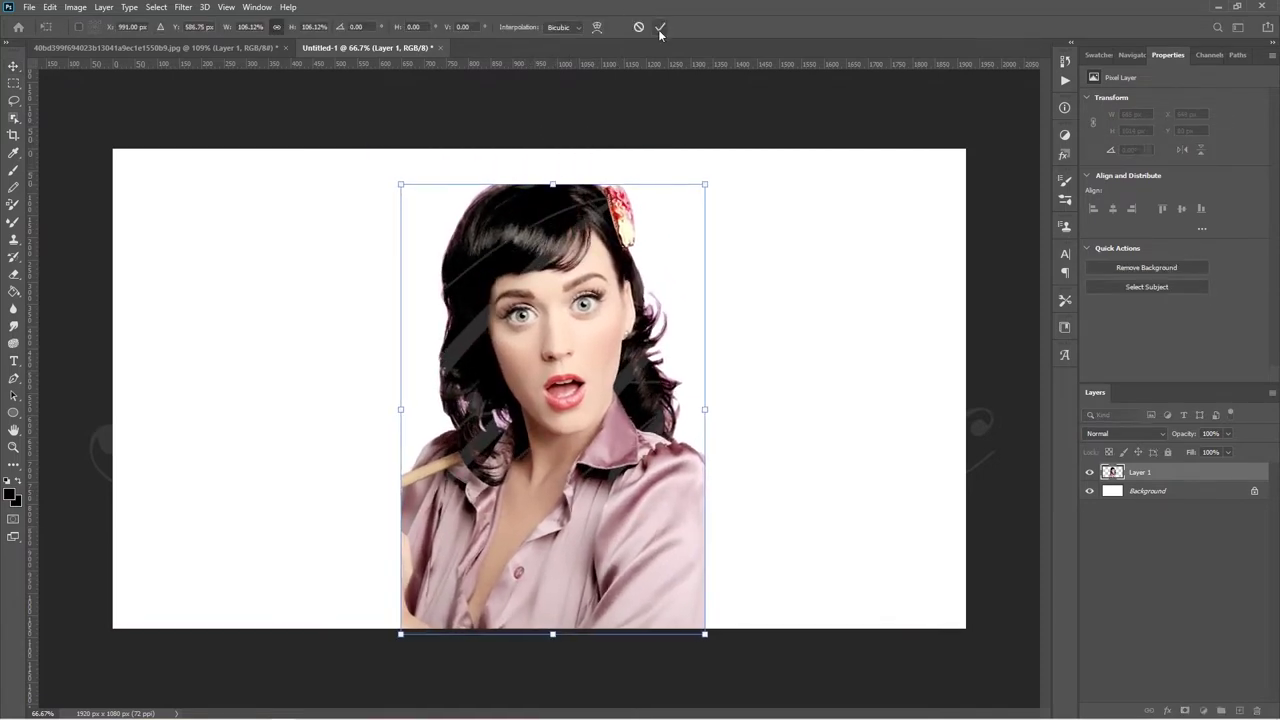
left_click(657, 27)
Unlock the background as Layer 0 and duplicate the portrait as Layer 1 copy.
left_click(1254, 490)
left_click(1140, 472)
key("ctrl+j")
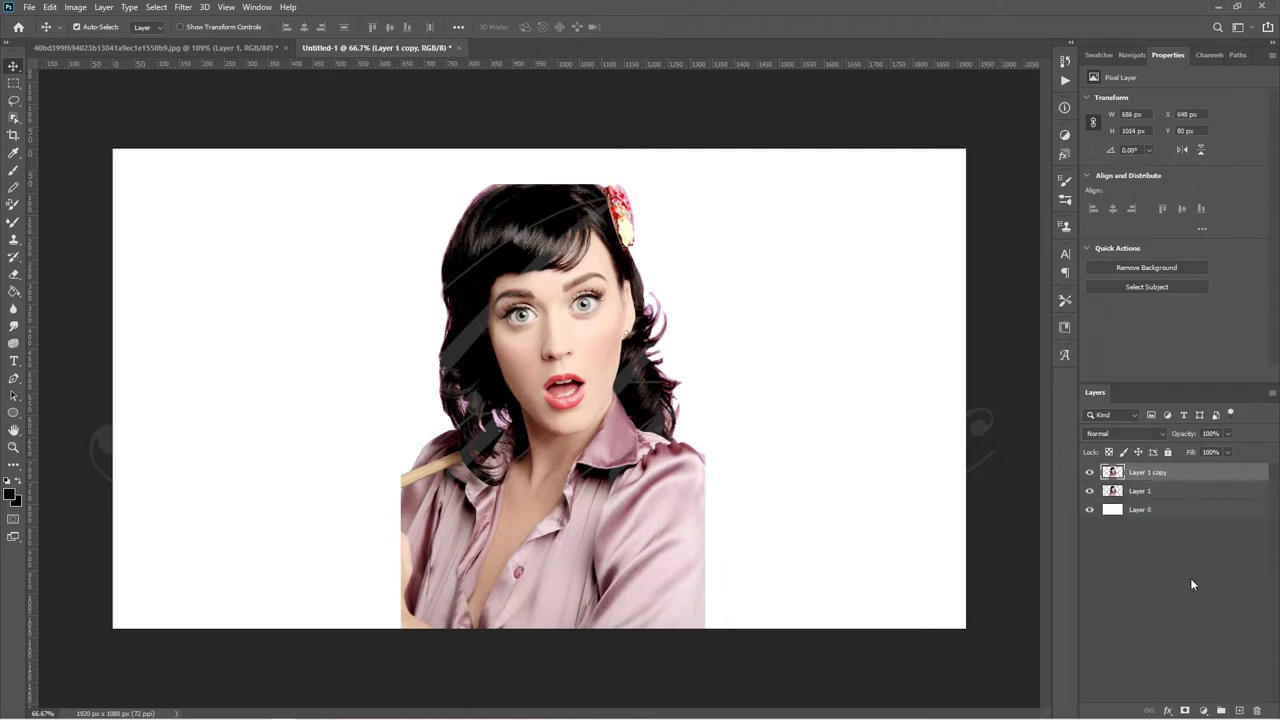
key("ctrl+shift+bracketleft")
Hide Layer 1 copy and add a Hue/Saturation adjustment with Saturation +42 above Layer 1.
left_click(1140, 472)
left_click(1089, 509)
left_click(1065, 134)
left_click(943, 178)
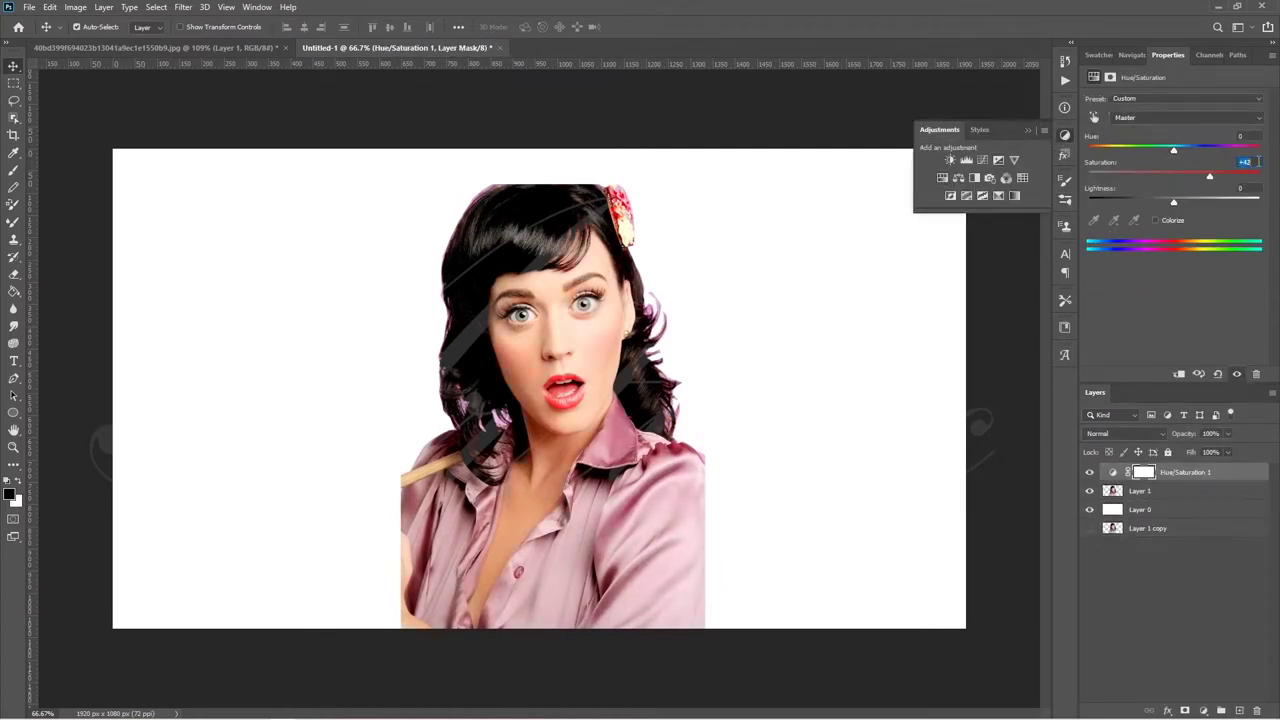
Add a Levels adjustment with input levels 13, 0.93 and 237.
left_click(965, 160)
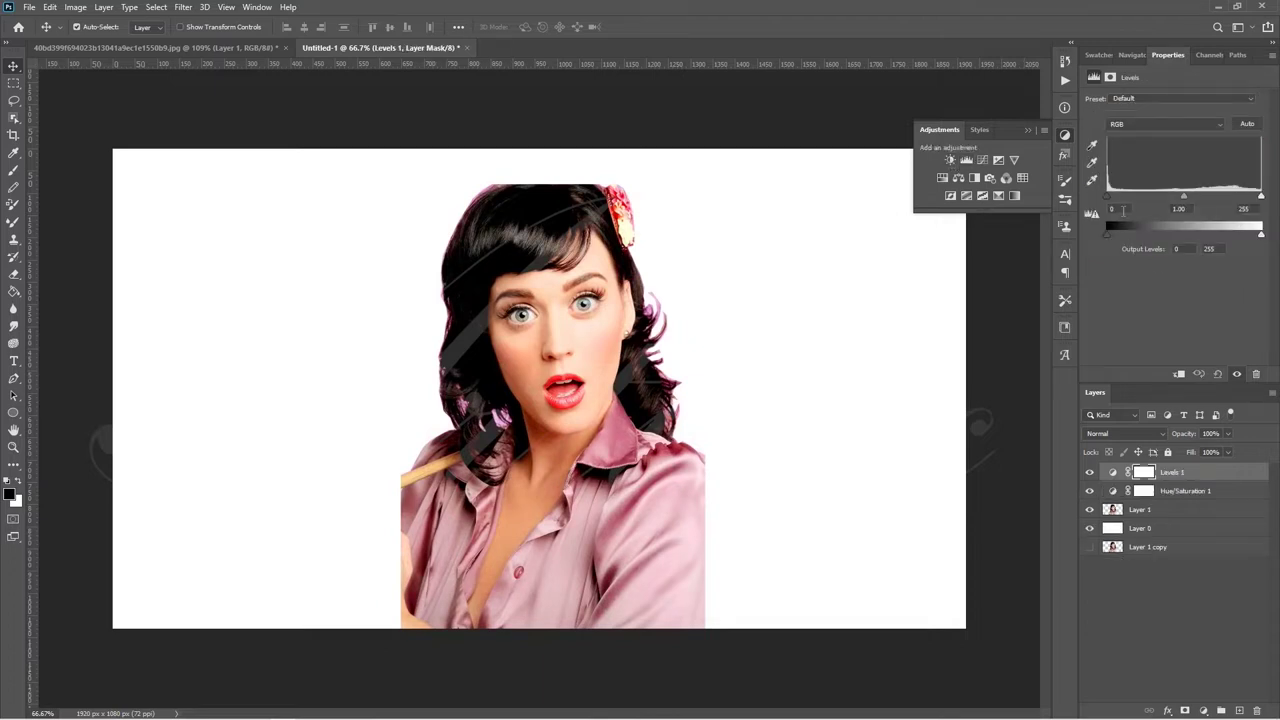
type("13")
key("Return")
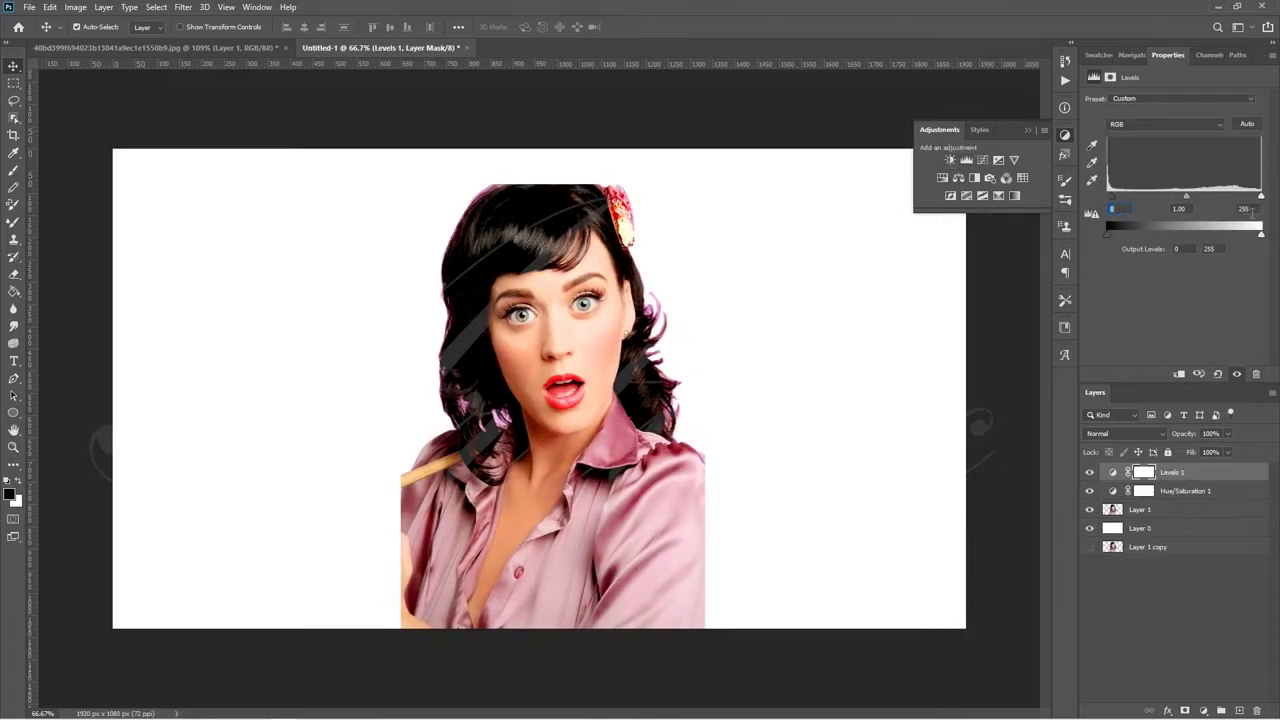
left_click(1243, 208)
type("237")
key("Return")
left_click(1180, 208)
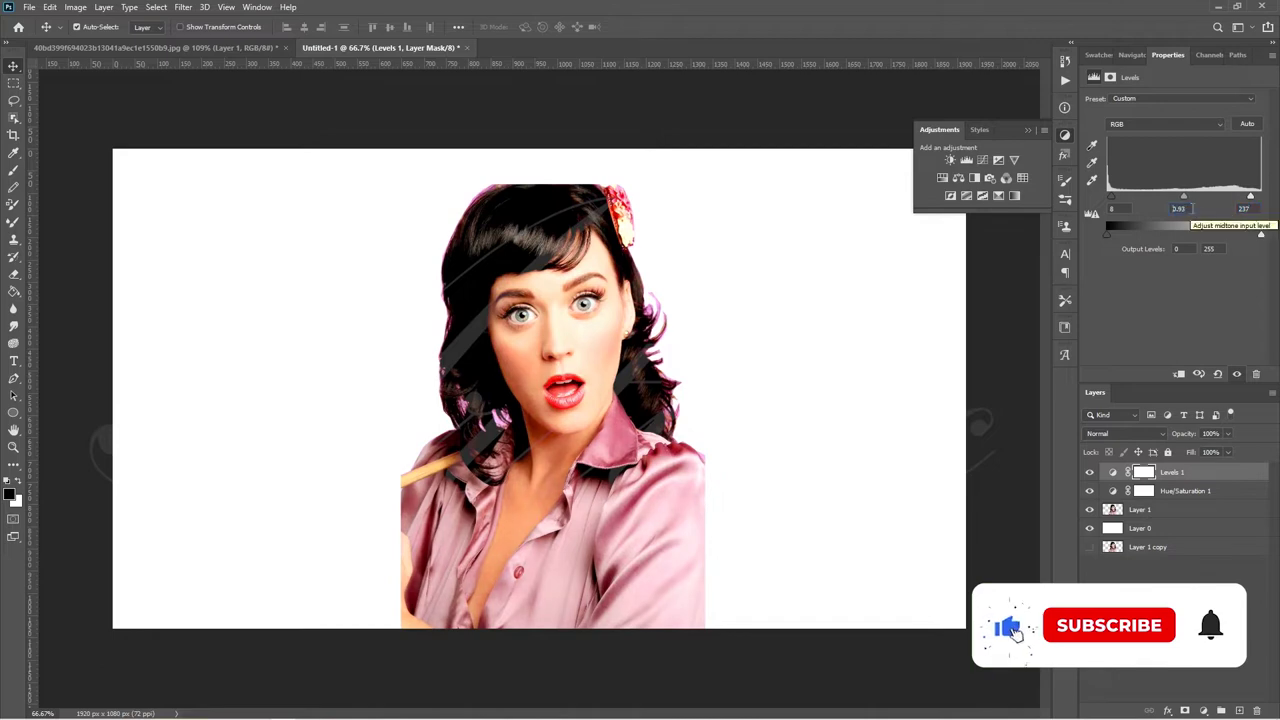
key("Return")
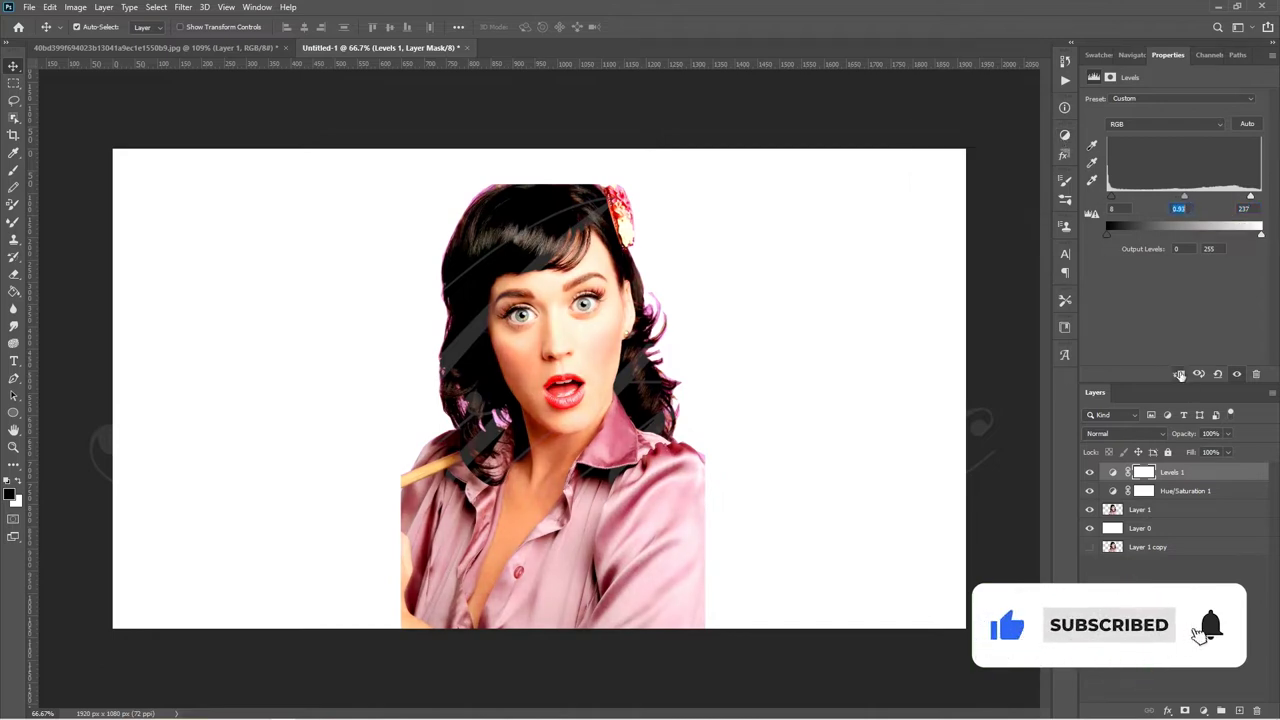
Clip both adjustments to Layer 1, keep a grouped copy, and merge them into the portrait.
left_click(1180, 374)
left_click(1190, 490)
left_click(1180, 374)
left_click(1190, 471)
left_click(1140, 509, "shift")
mouse_move(1140, 509)
left_mouse_down()
mouse_move(1263, 668)
mouse_move(1186, 543)
left_mouse_up()
key("ctrl+g")
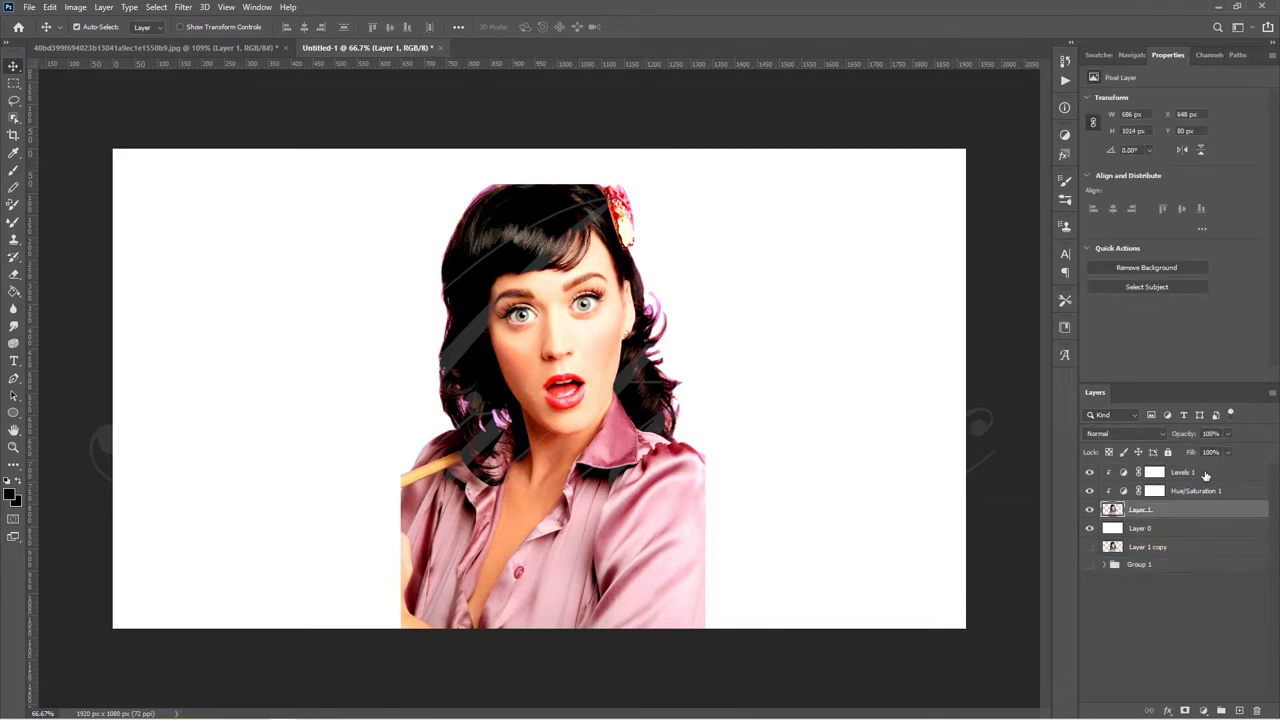
left_click(1205, 475, "shift")
key("ctrl+e")
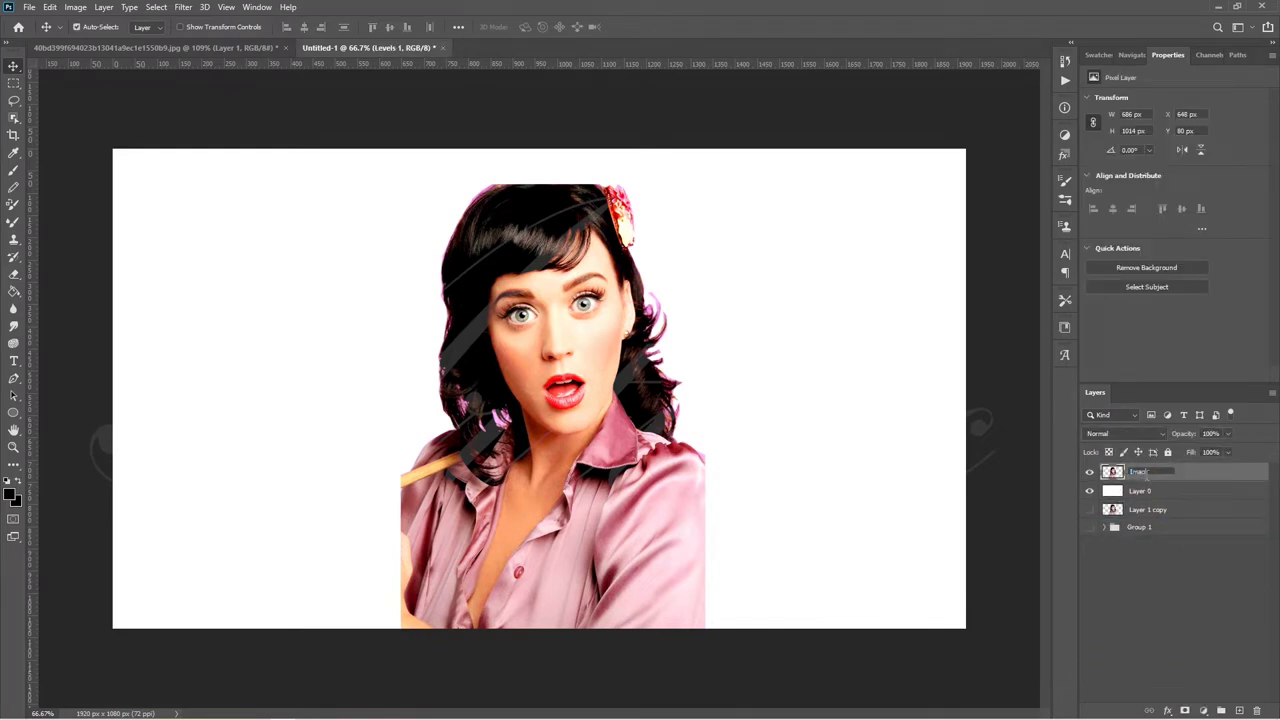
Name the merged layer 'Image' and zoom in on the face.
key("Return")
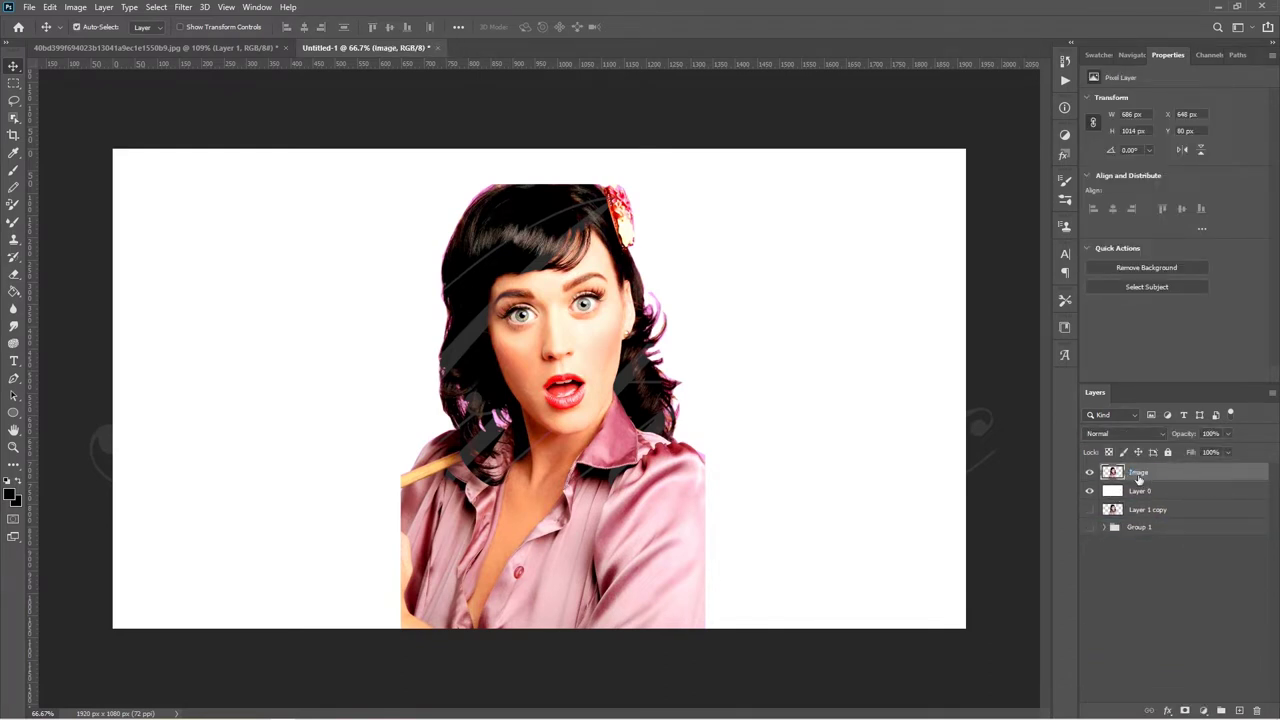
key("z")
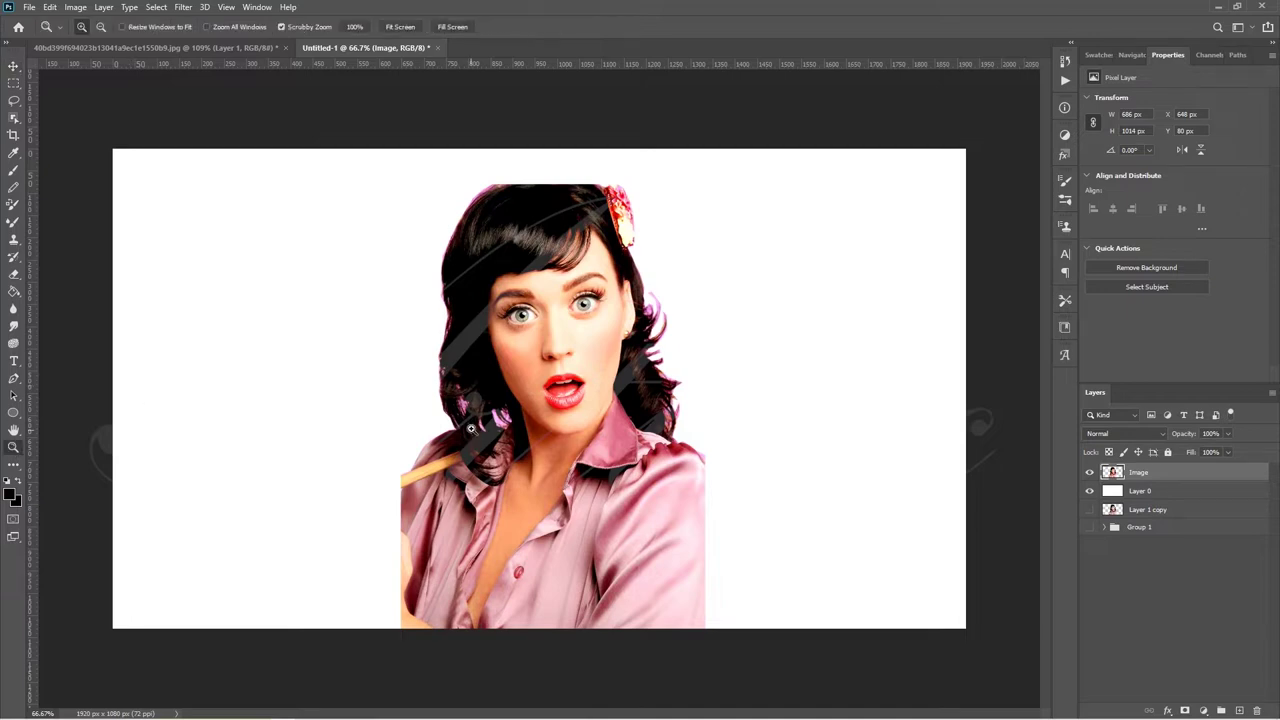
left_click_drag(480, 423, 532, 428)
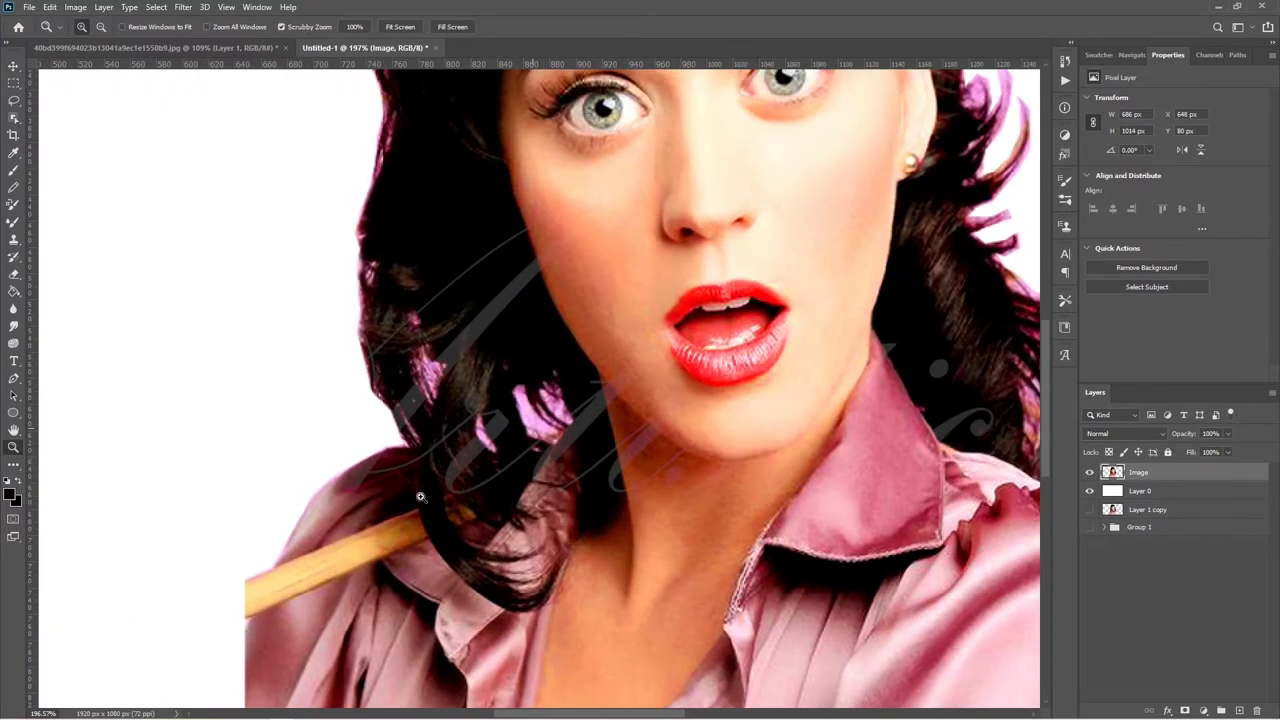
Draw small white crescent shapes in the hair gaps beside the neck.
left_click(14, 378)
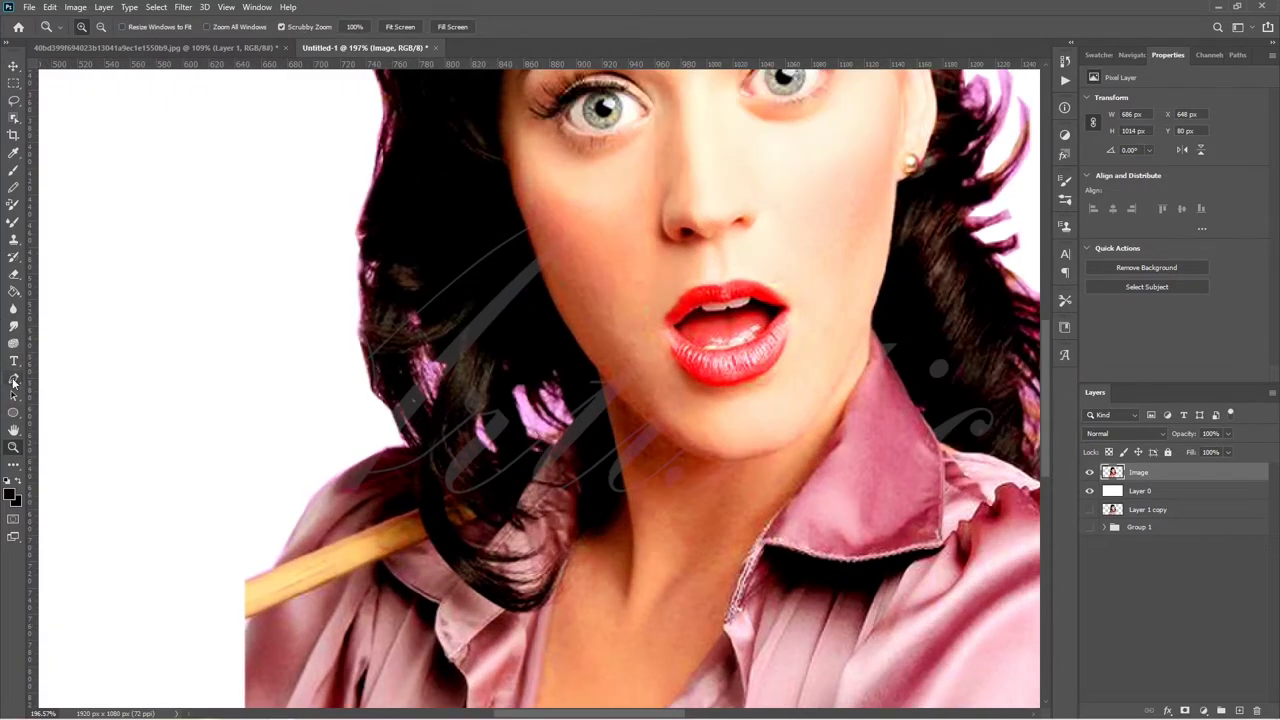
left_click_drag(492, 447, 506, 462)
left_click_drag(478, 417, 486, 470)
left_click(492, 447)
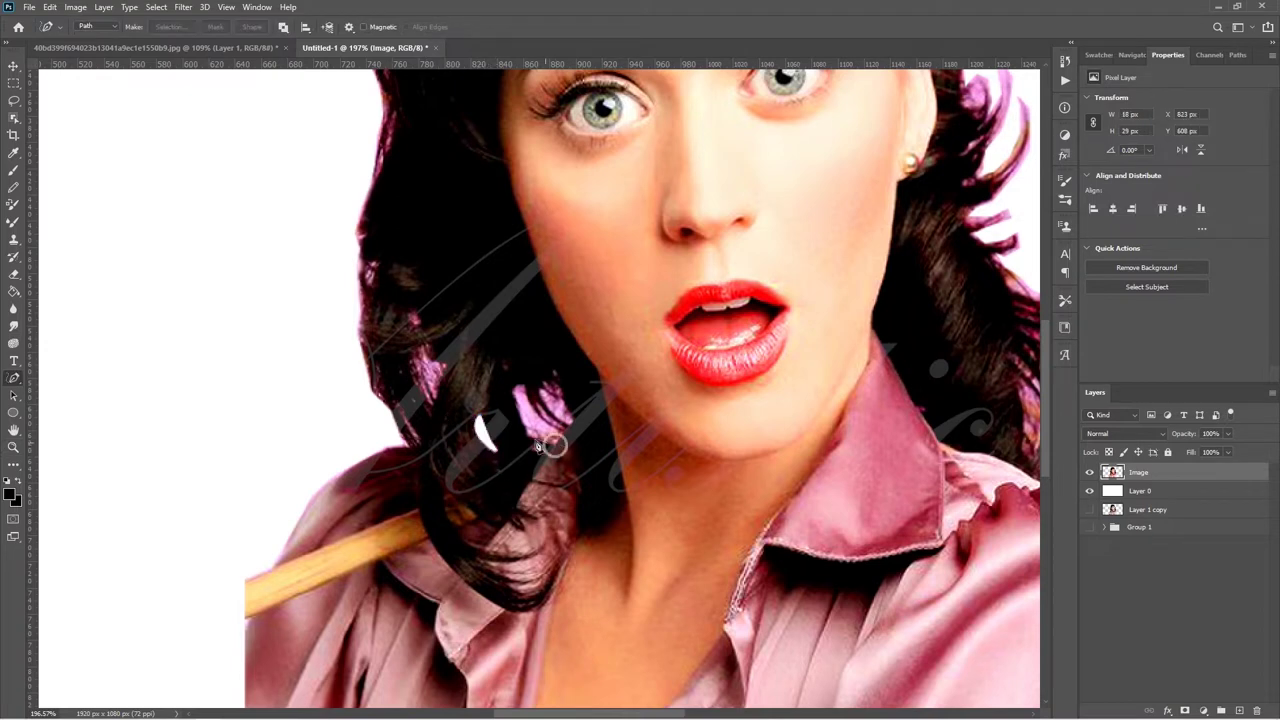
left_click_drag(560, 447, 566, 462)
left_click(516, 388)
left_click_drag(545, 395, 553, 403)
left_click(575, 430)
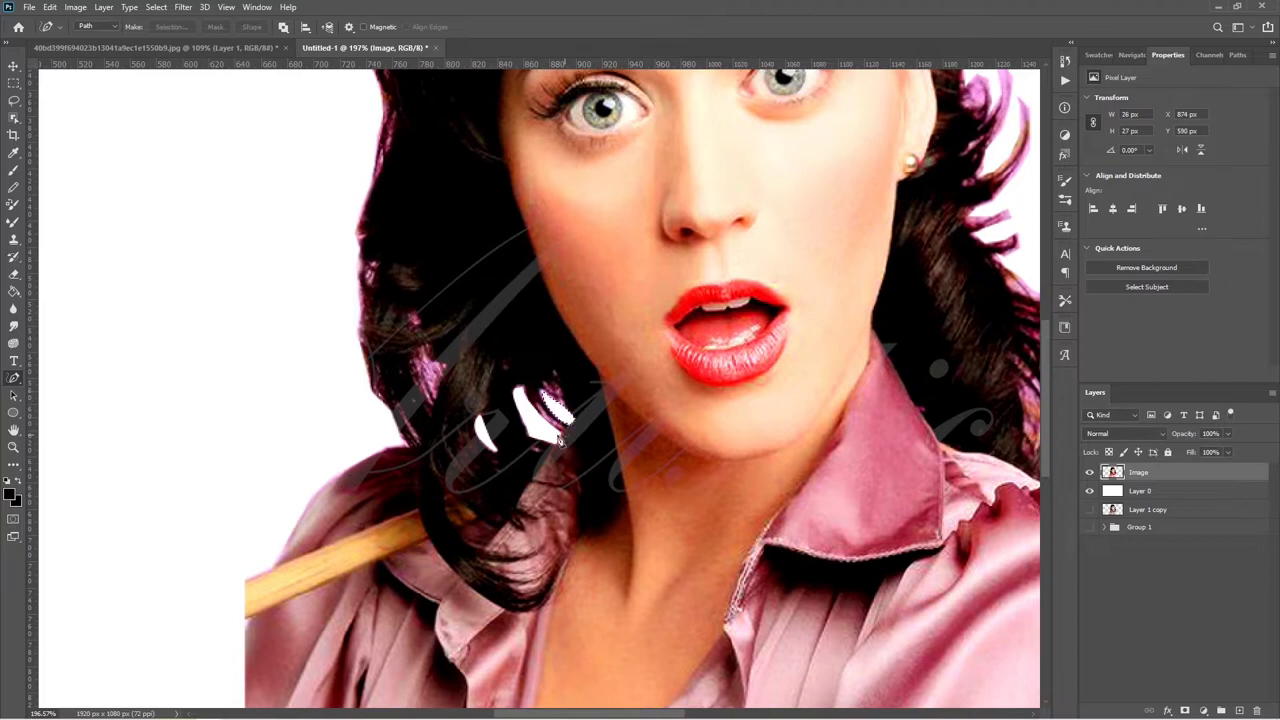
left_click(412, 318)
left_click(437, 403)
Add more small white slivers in the curls on the right, then fit the image on screen.
scroll(663, 503, "right", 5)
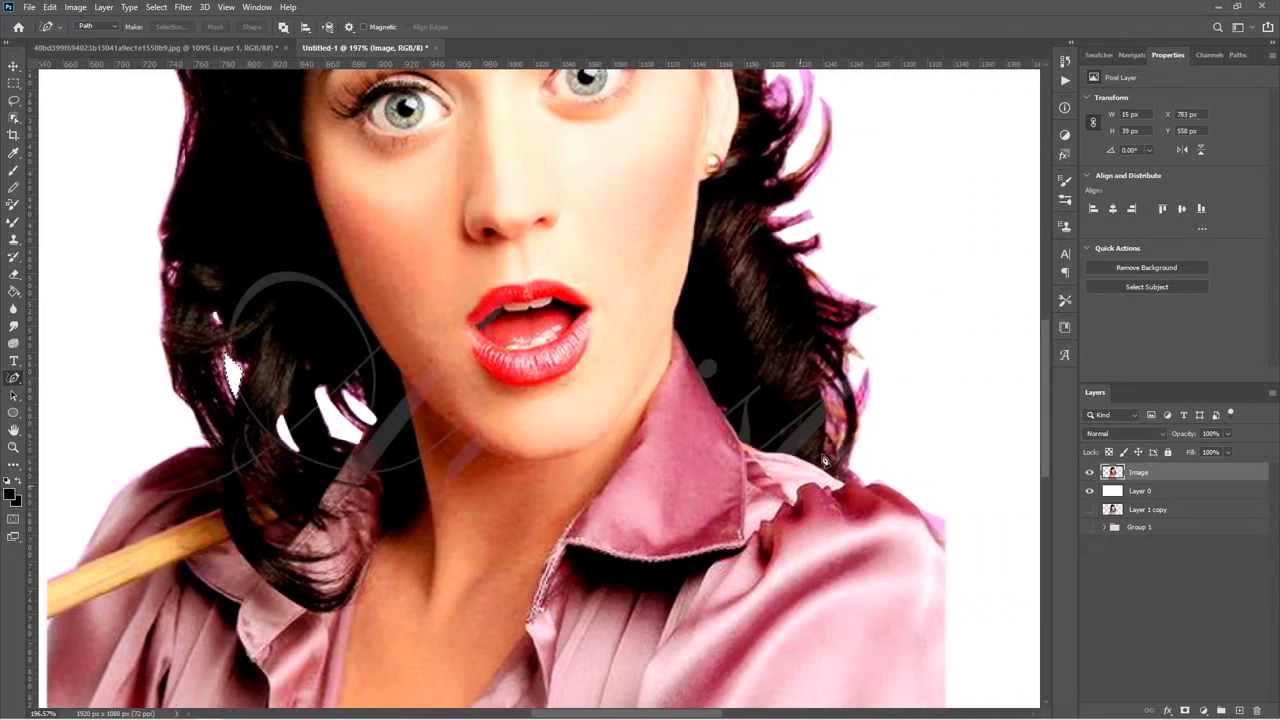
left_click(841, 404)
left_click(834, 430)
left_click(833, 424)
key("ctrl+0")
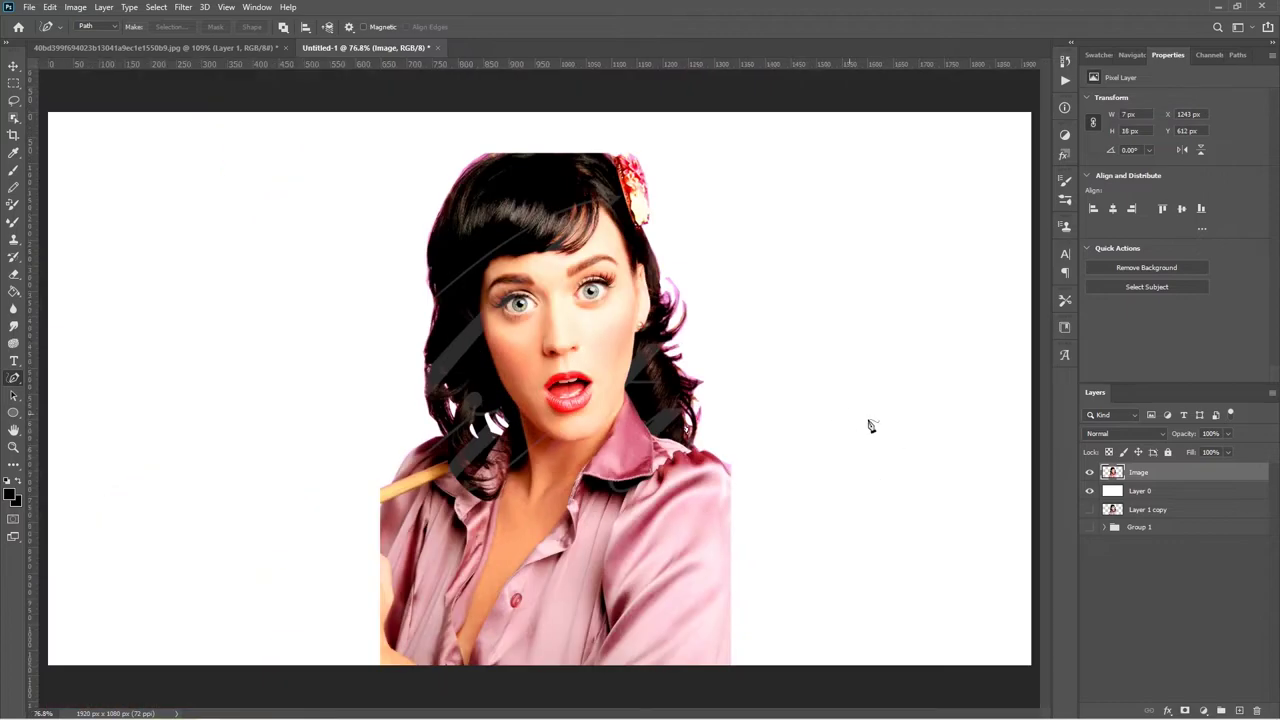
Apply the Artistic > Cutout filter with 8 levels to posterize the portrait.
key("v")
left_click(183, 7)
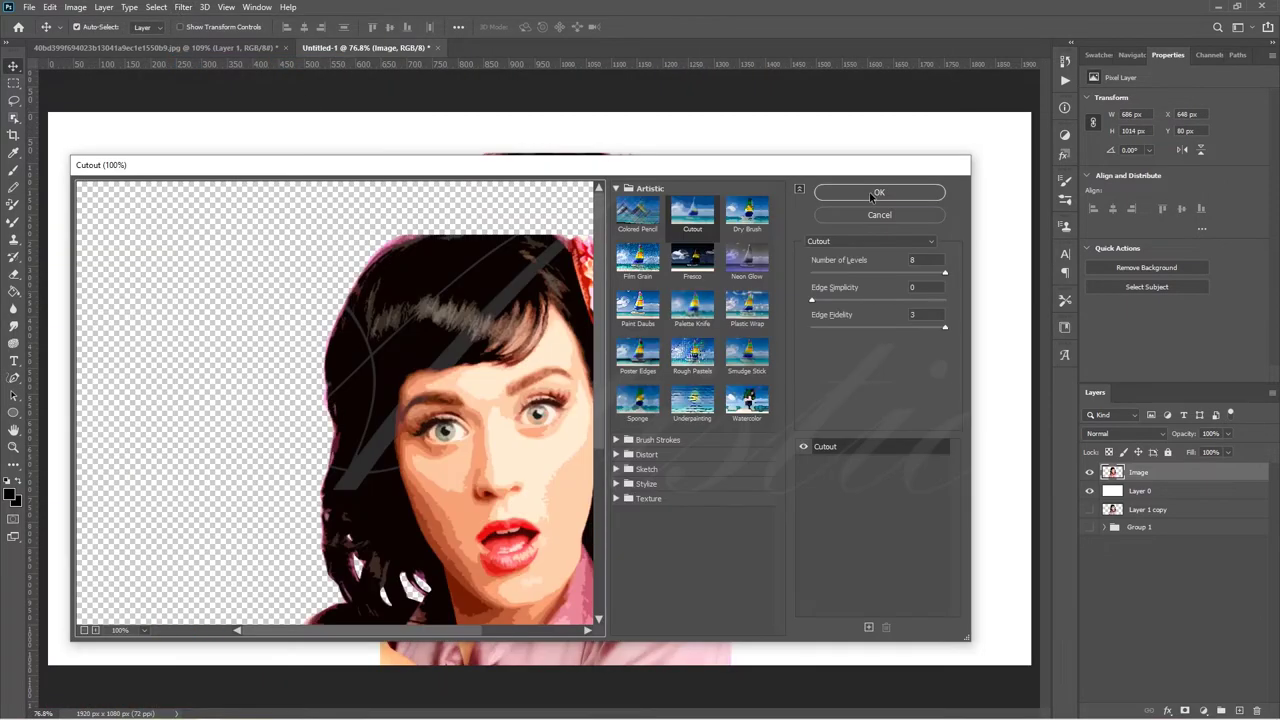
left_click(917, 190)
Sharpen with Unsharp Mask (Amount 105%, Radius 4.4 px, Threshold 26), then select Layer 0.
left_click(183, 7)
left_click(390, 297)
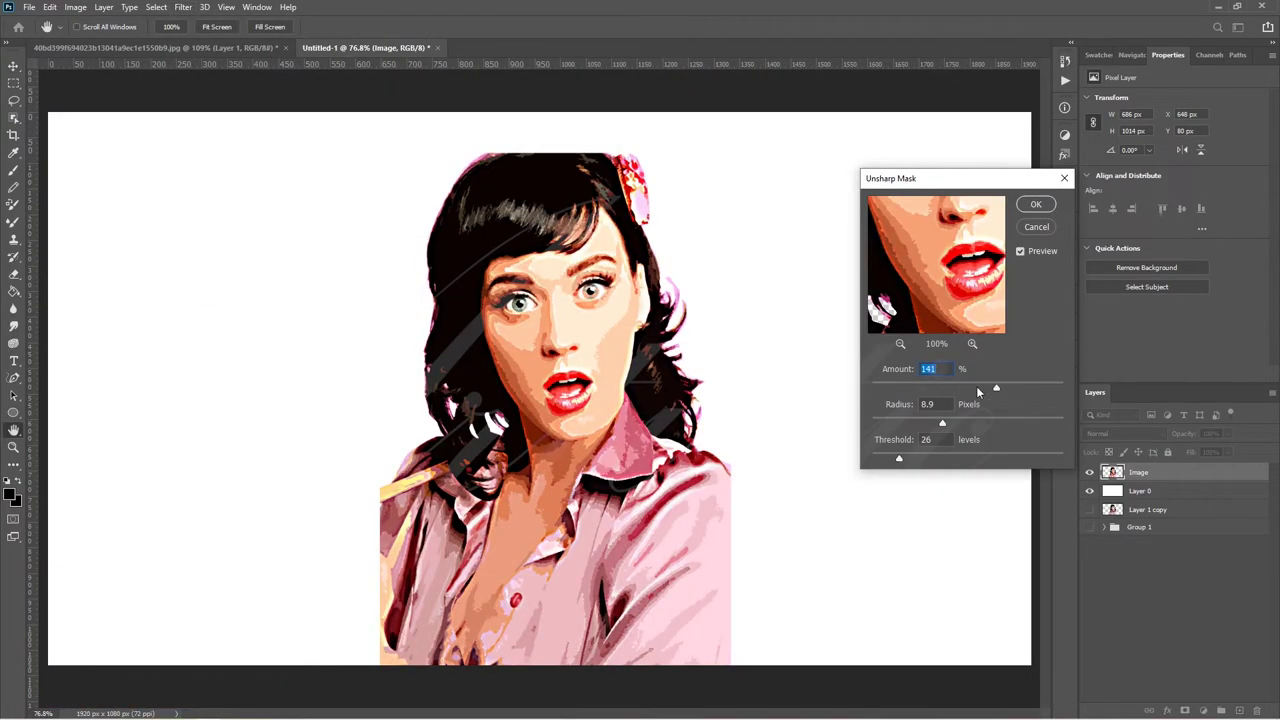
left_click_drag(978, 388, 976, 390)
left_click_drag(930, 428, 915, 424)
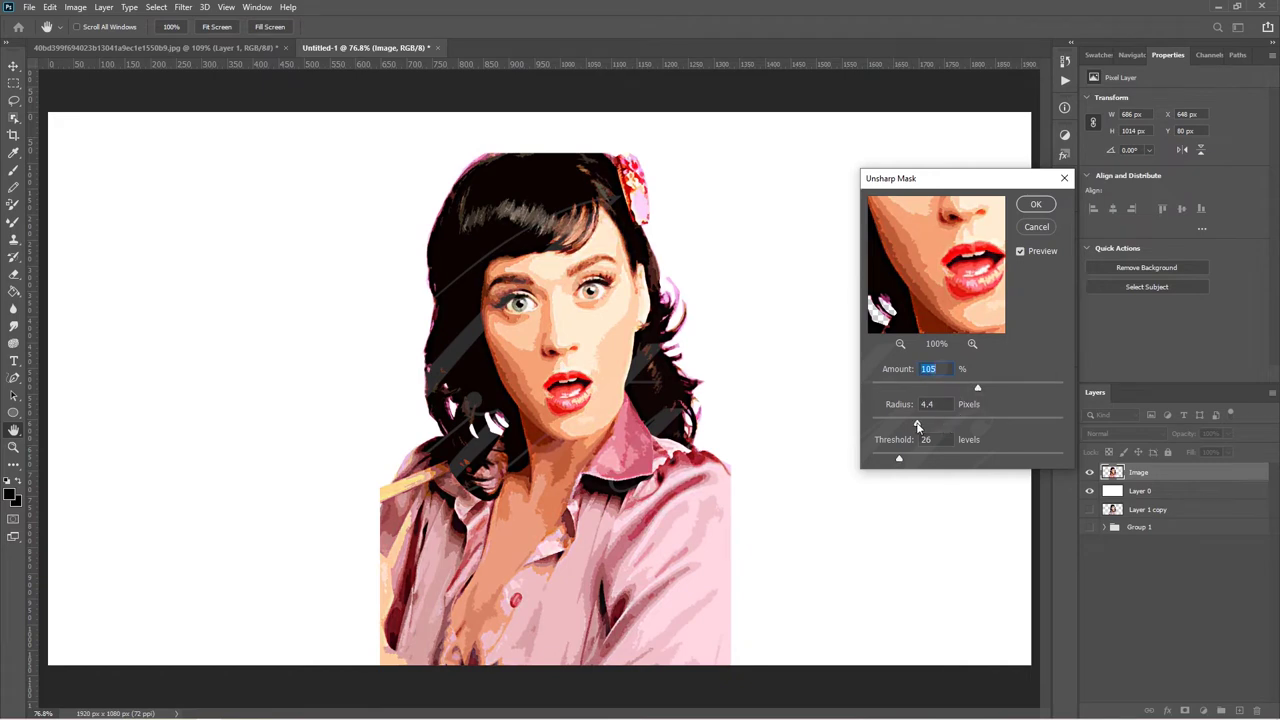
left_click(1035, 205)
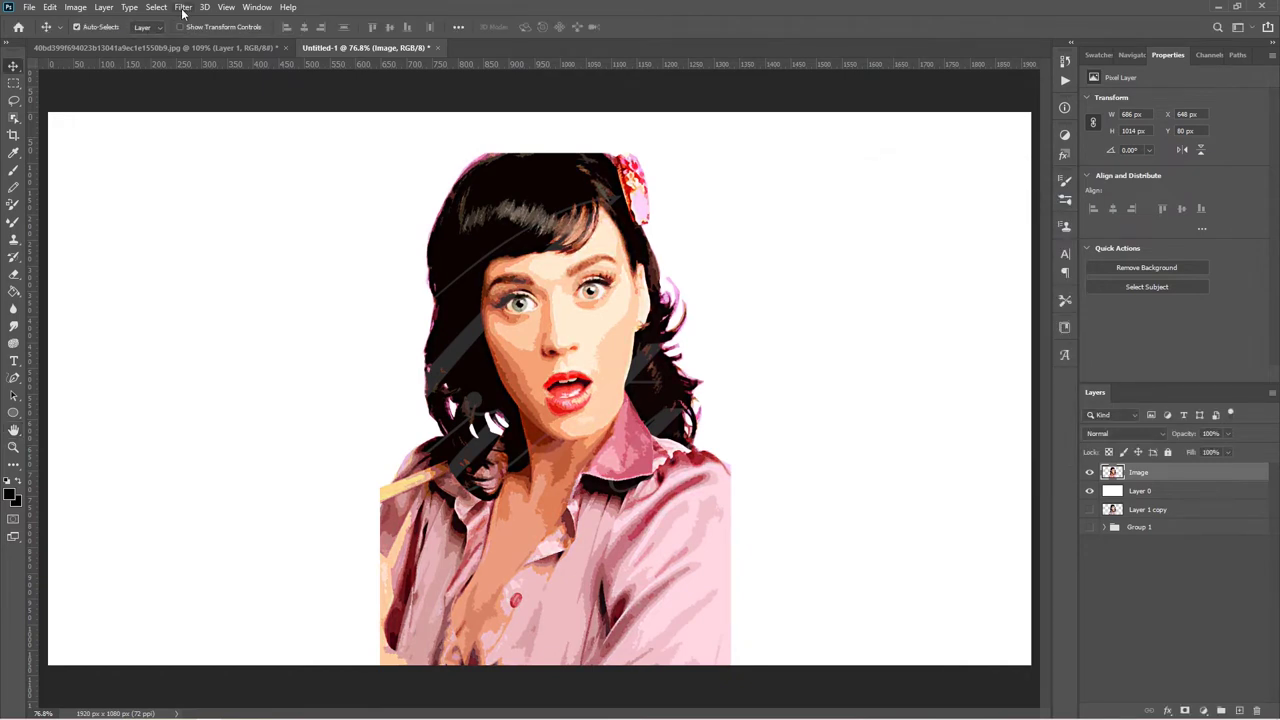
left_click(183, 7)
key("v")
left_click(365, 250)
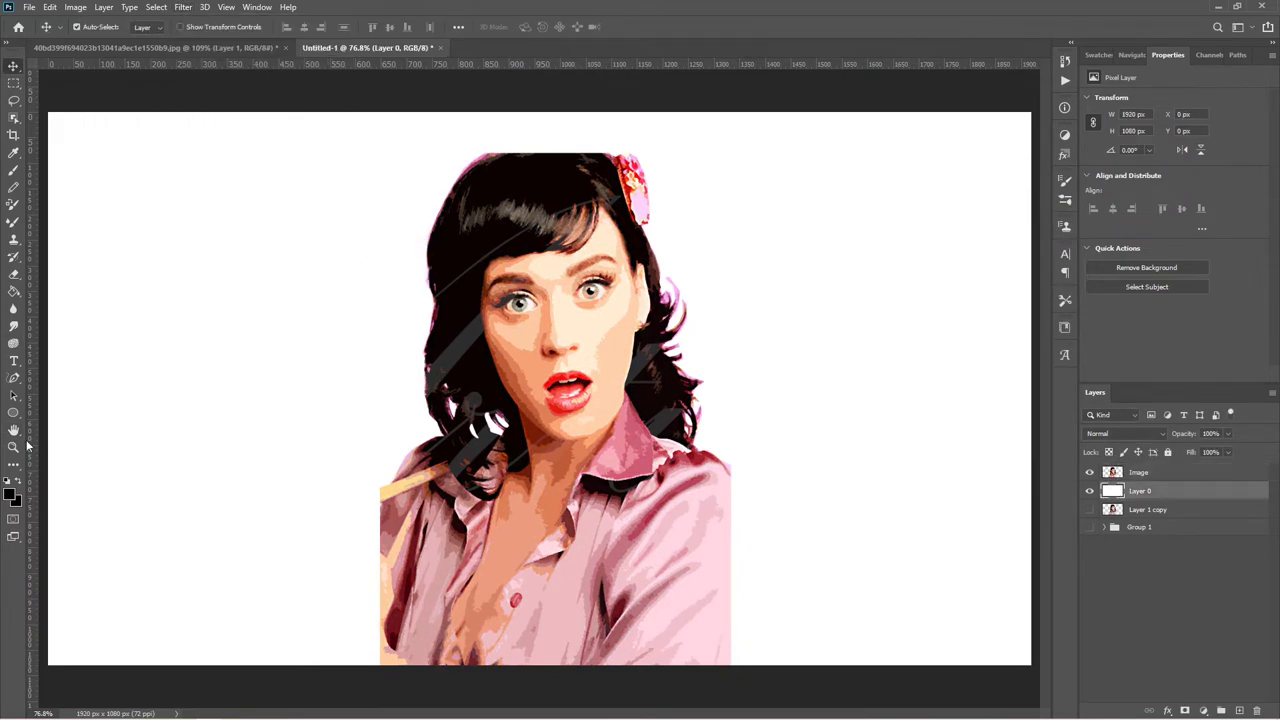
Zoom into the face and set up the Smudge tool at 81% strength with a 15-pixel brush.
left_click(13, 447)
left_click_drag(588, 308, 1048, 314)
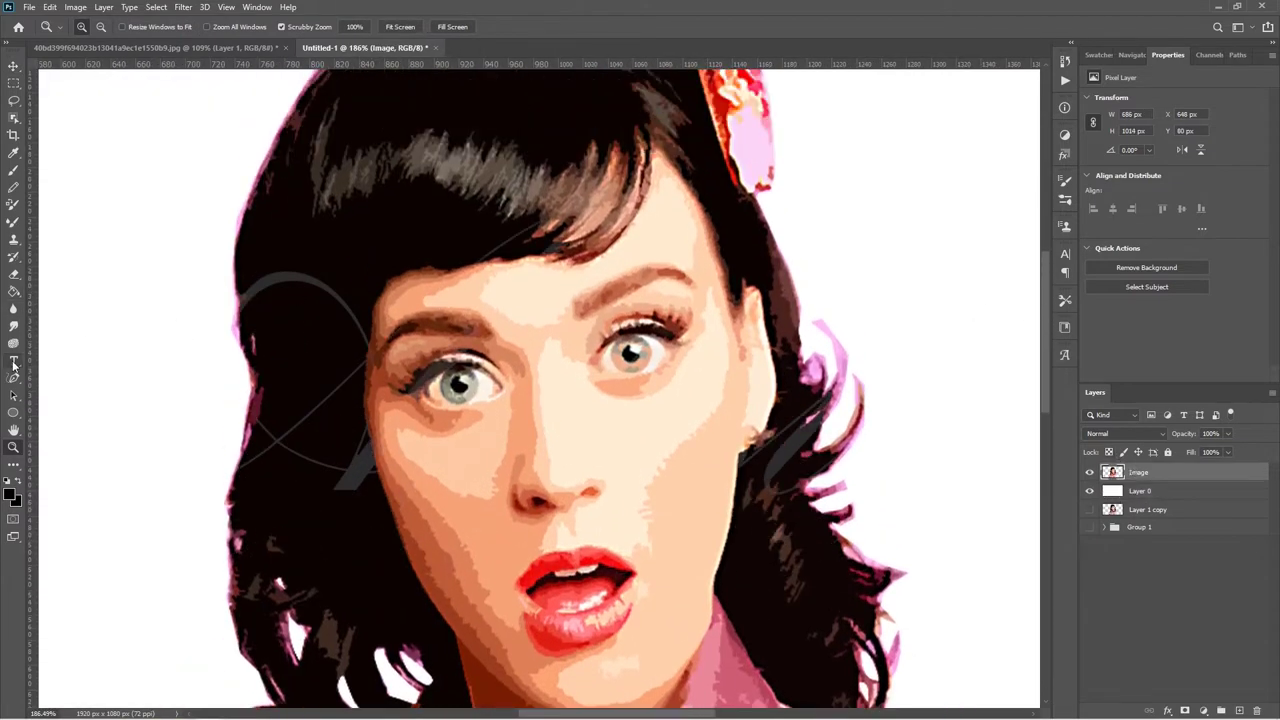
left_click(13, 327)
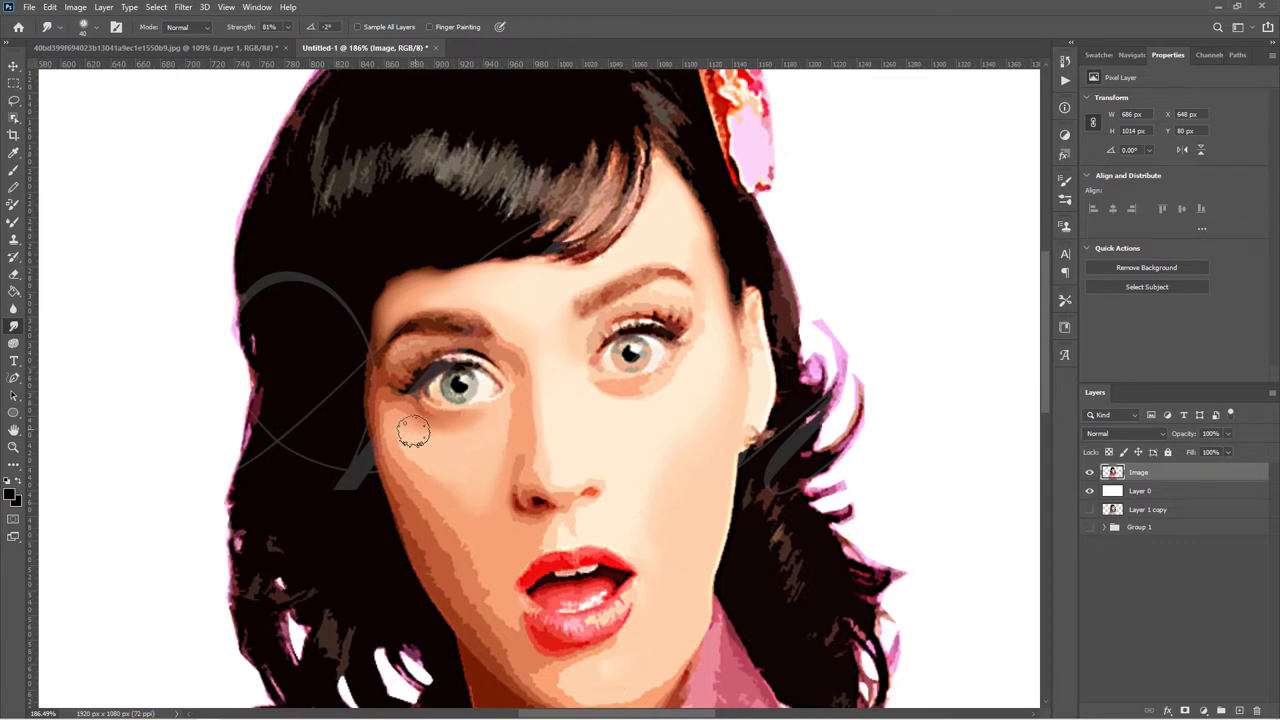
key("bracketleft")
key("bracketleft")
key("bracketleft")
key("bracketright")
key("bracketright")
key("bracketright")
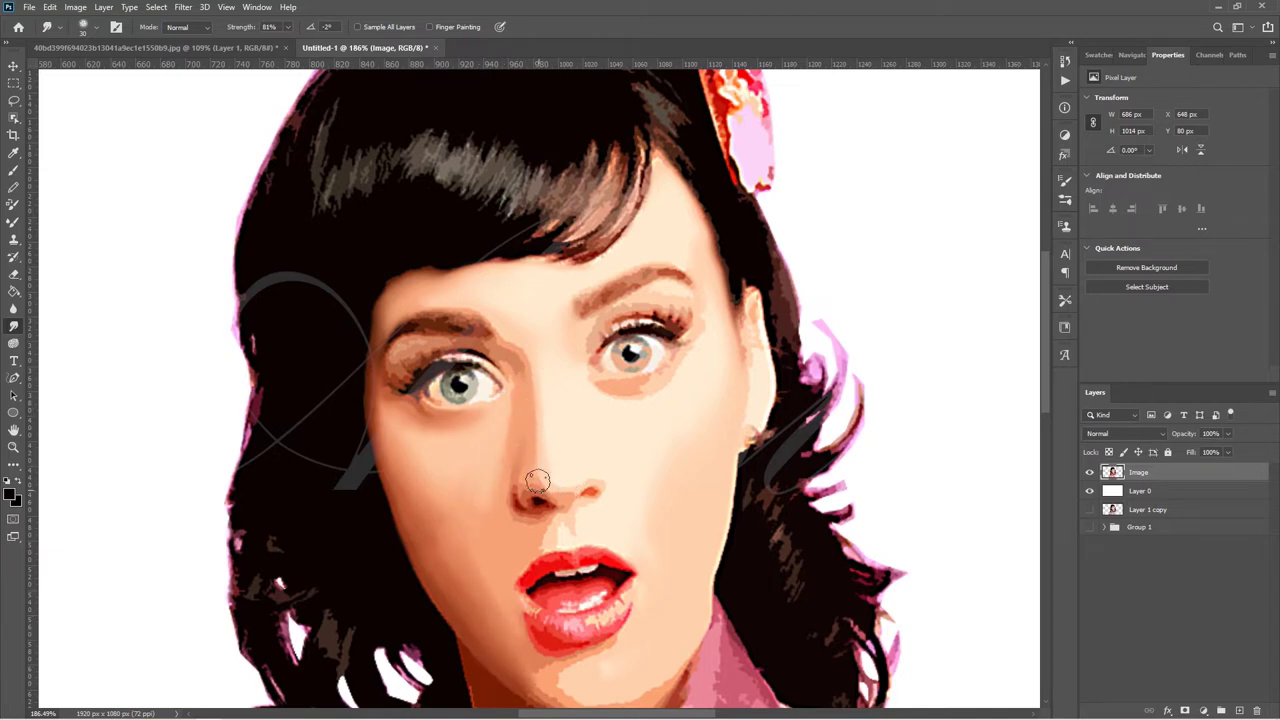
key("bracketleft")
key("bracketleft")
scroll(590, 510, "down", 3)
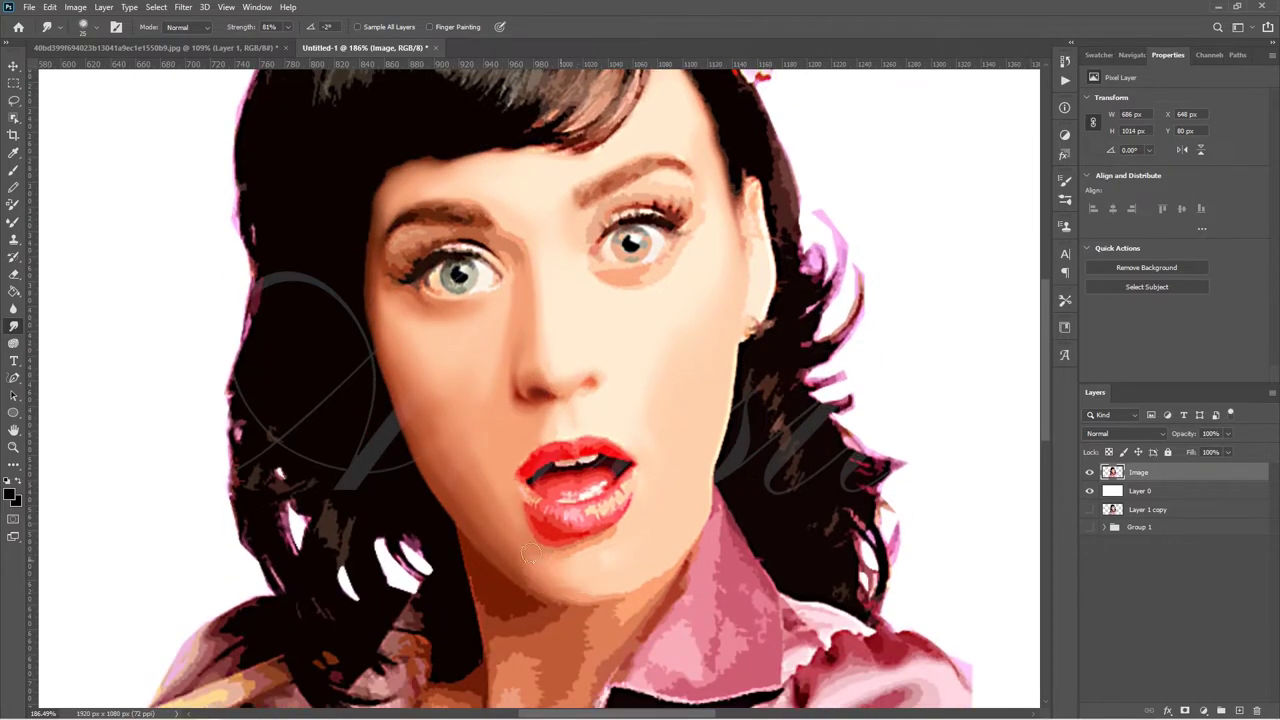
Smudge the lower lip and chin, under the right eye, and both eyes' lids and lashes.
mouse_move(509, 512)
left_mouse_down()
mouse_move(547, 544)
mouse_move(595, 545)
left_mouse_up()
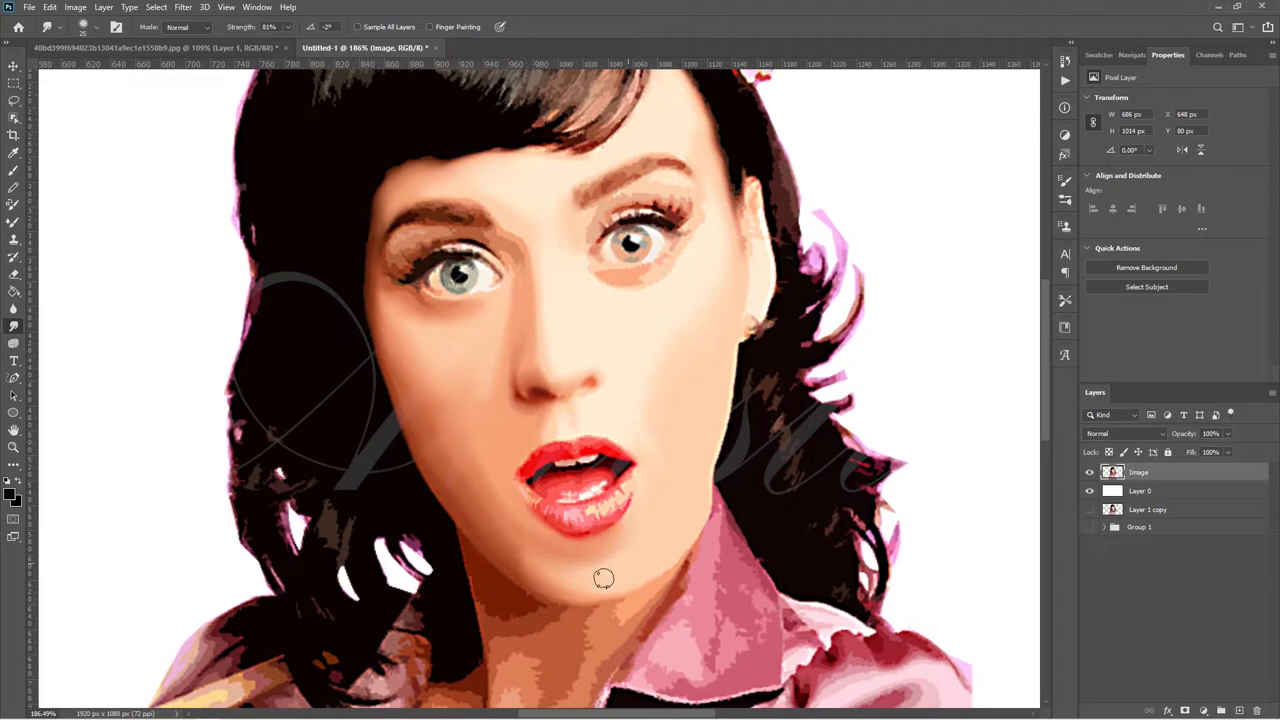
scroll(1032, 341, "down", 2)
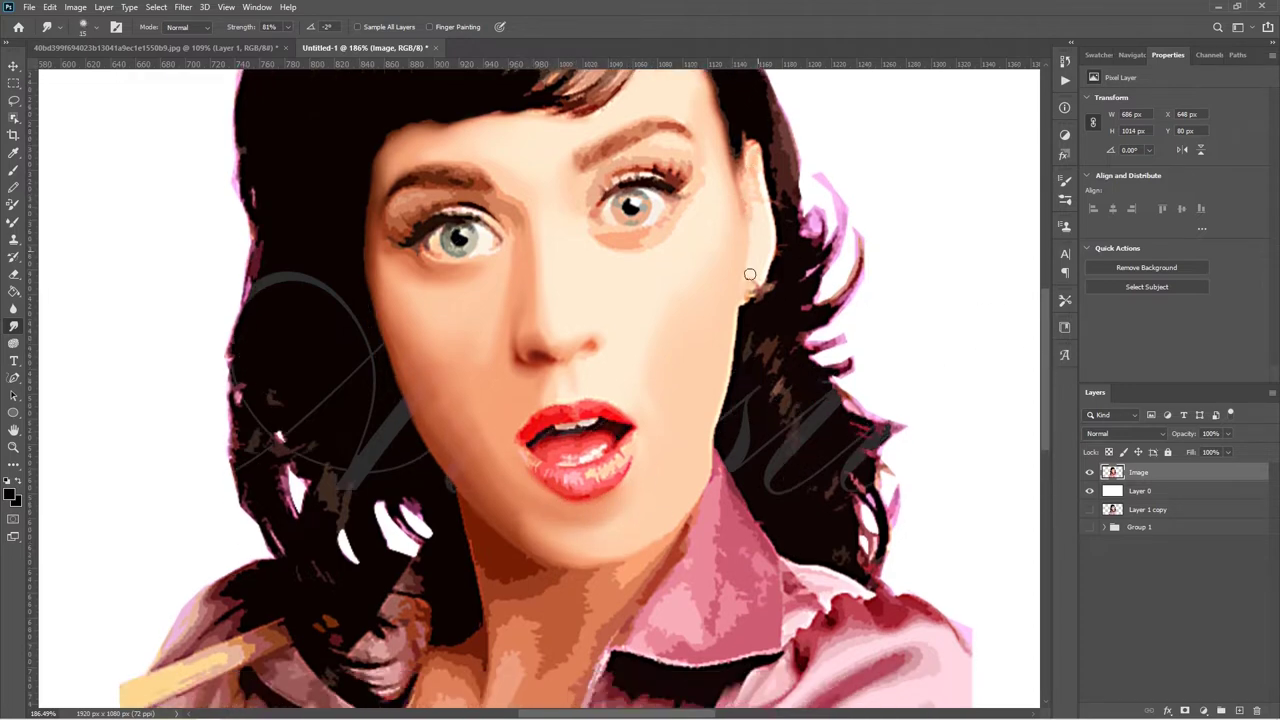
left_click_drag(597, 238, 631, 257)
left_click_drag(608, 172, 670, 191)
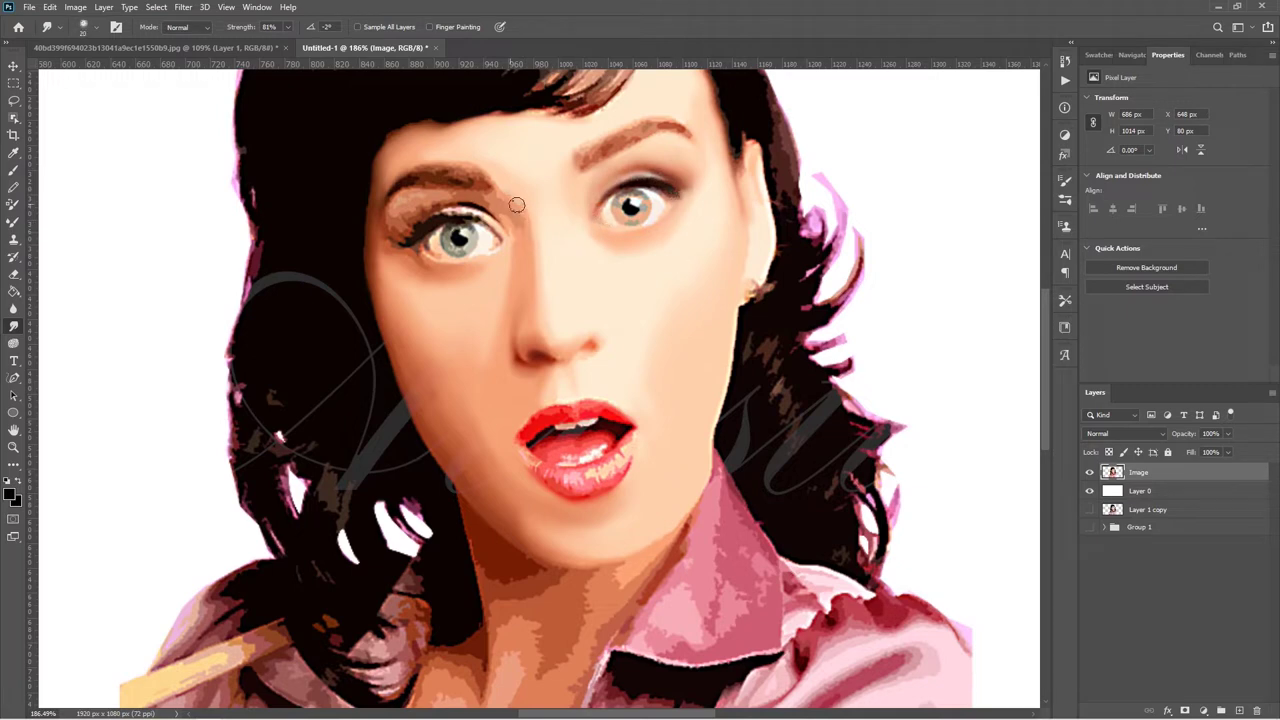
left_click_drag(506, 215, 386, 243)
left_click_drag(458, 198, 418, 222)
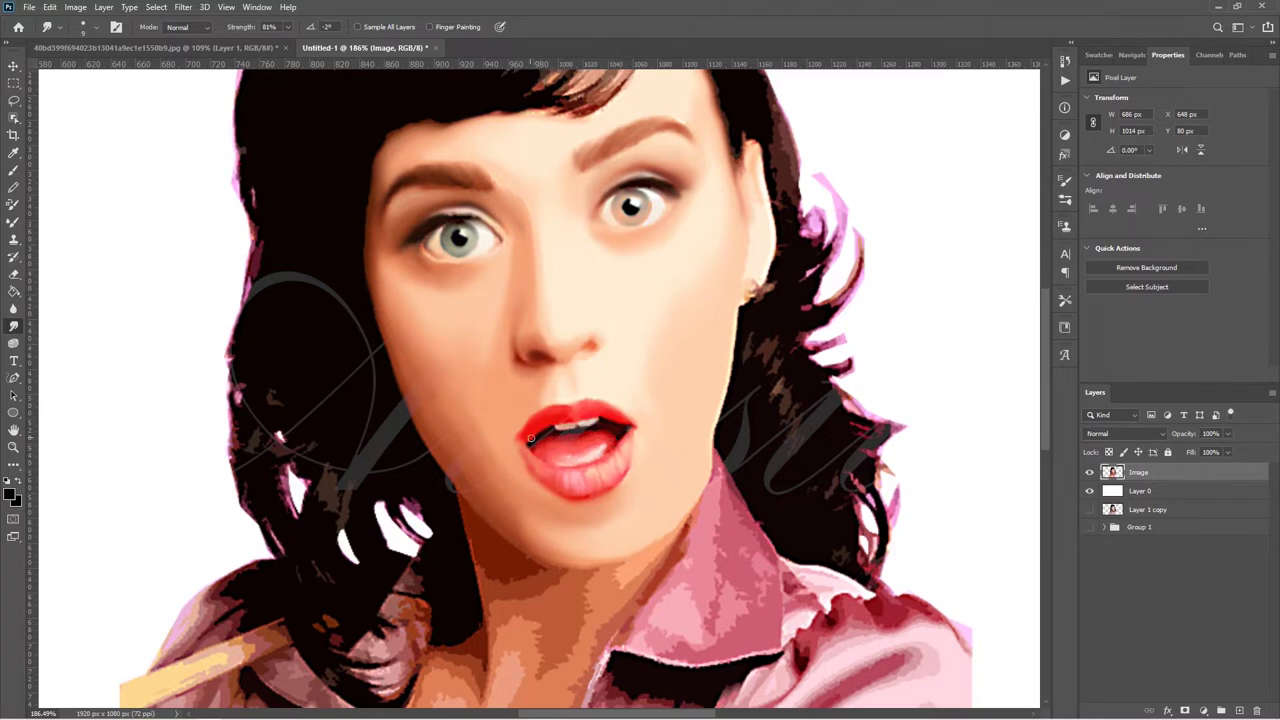
scroll(1030, 381, "down", 5)
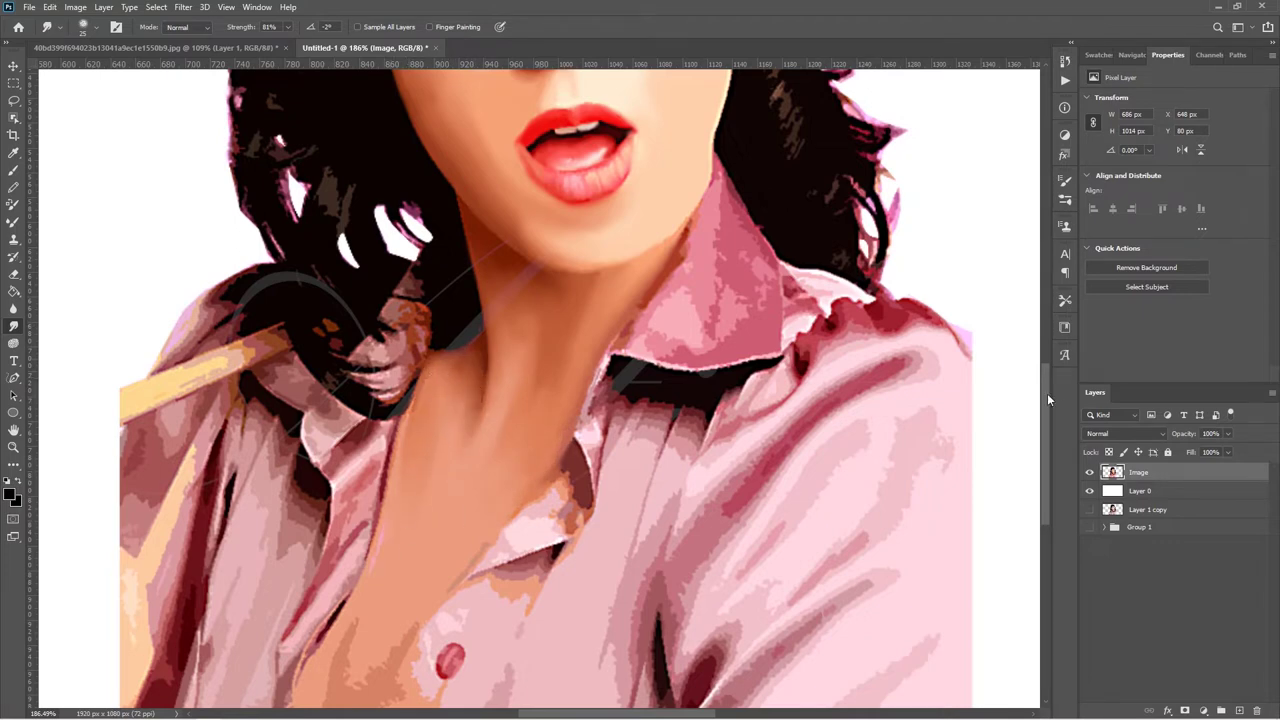
Smudge the skin near the shirt button and the hair strands beside the neck and collar.
scroll(1048, 400, "down", 3)
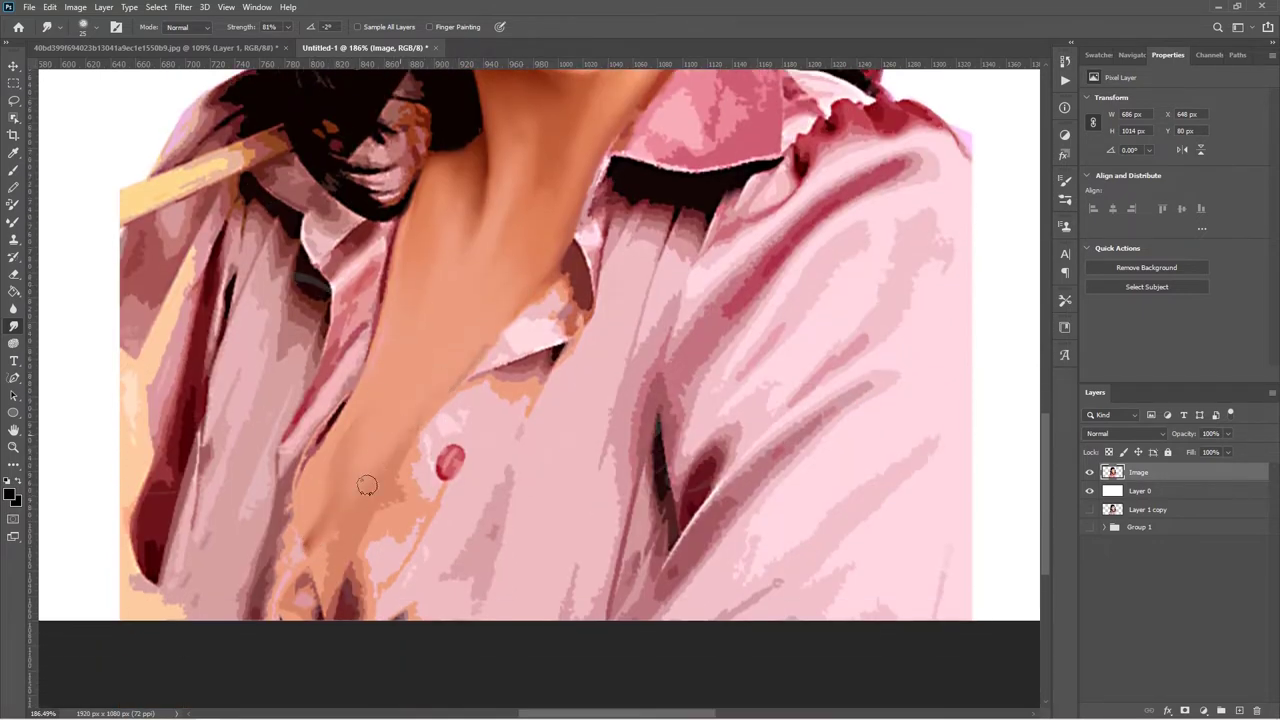
mouse_move(366, 485)
left_mouse_down()
mouse_move(405, 553)
mouse_move(285, 464)
mouse_move(284, 503)
mouse_move(249, 434)
mouse_move(256, 470)
left_mouse_up()
scroll(1023, 420, "up", 3)
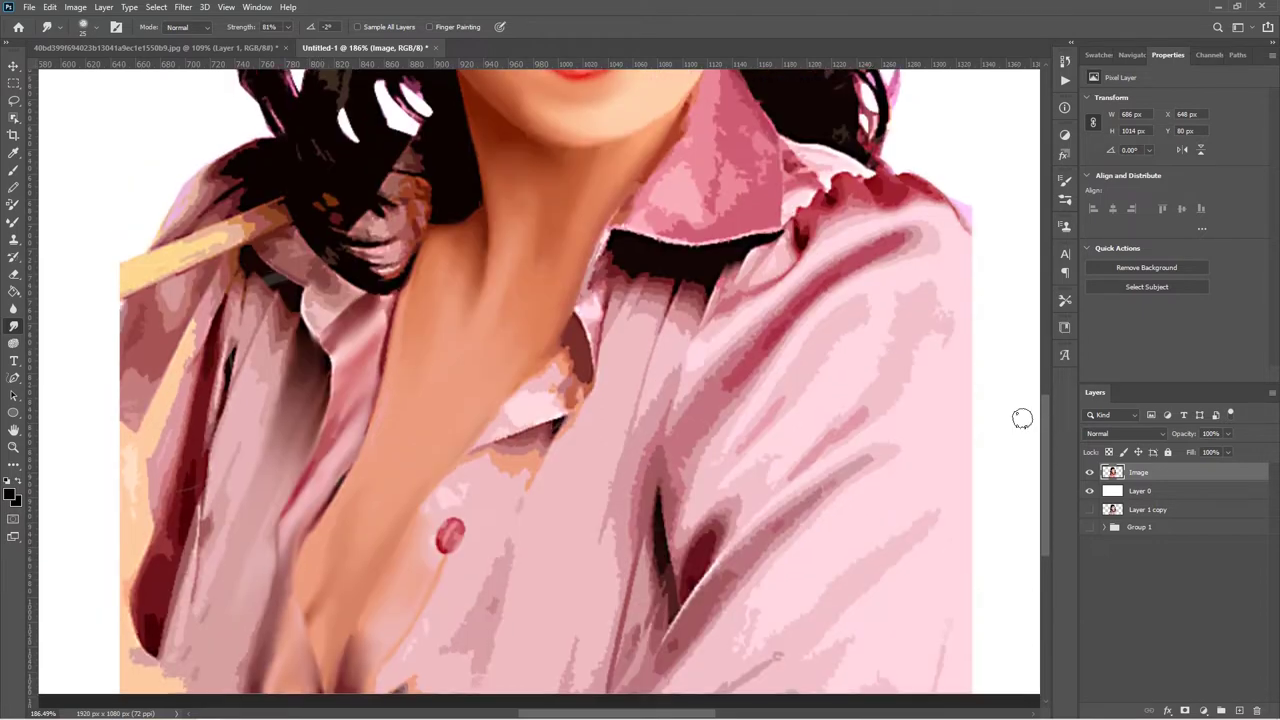
left_click_drag(403, 189, 378, 250)
left_click_drag(405, 175, 385, 268)
left_click_drag(288, 232, 315, 315)
Smooth the streaks down the shirt's left side and blend the hair into the shirt edge.
mouse_move(175, 216)
left_mouse_down()
mouse_move(197, 249)
mouse_move(165, 345)
mouse_move(125, 390)
left_mouse_up()
left_click_drag(125, 345, 130, 440)
mouse_move(205, 310)
left_mouse_down()
mouse_move(168, 441)
mouse_move(155, 560)
left_mouse_up()
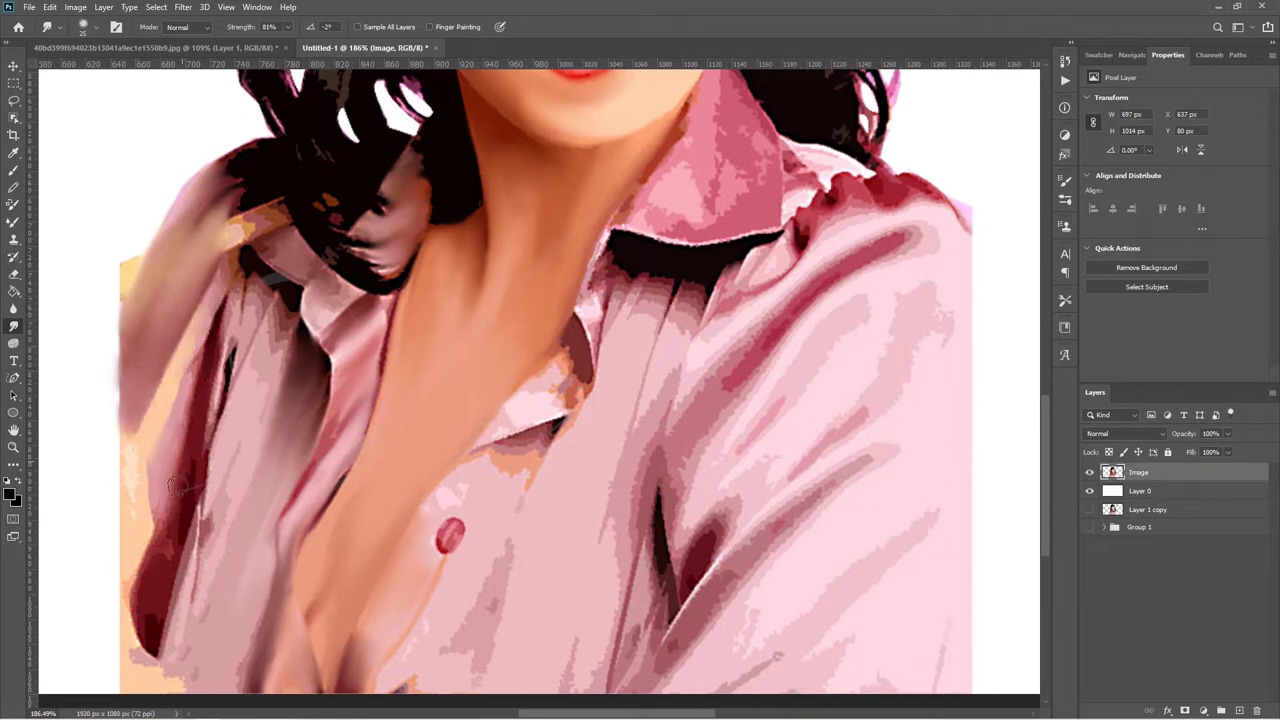
left_click_drag(250, 275, 220, 450)
mouse_move(278, 300)
left_mouse_down()
mouse_move(282, 333)
mouse_move(183, 594)
left_mouse_up()
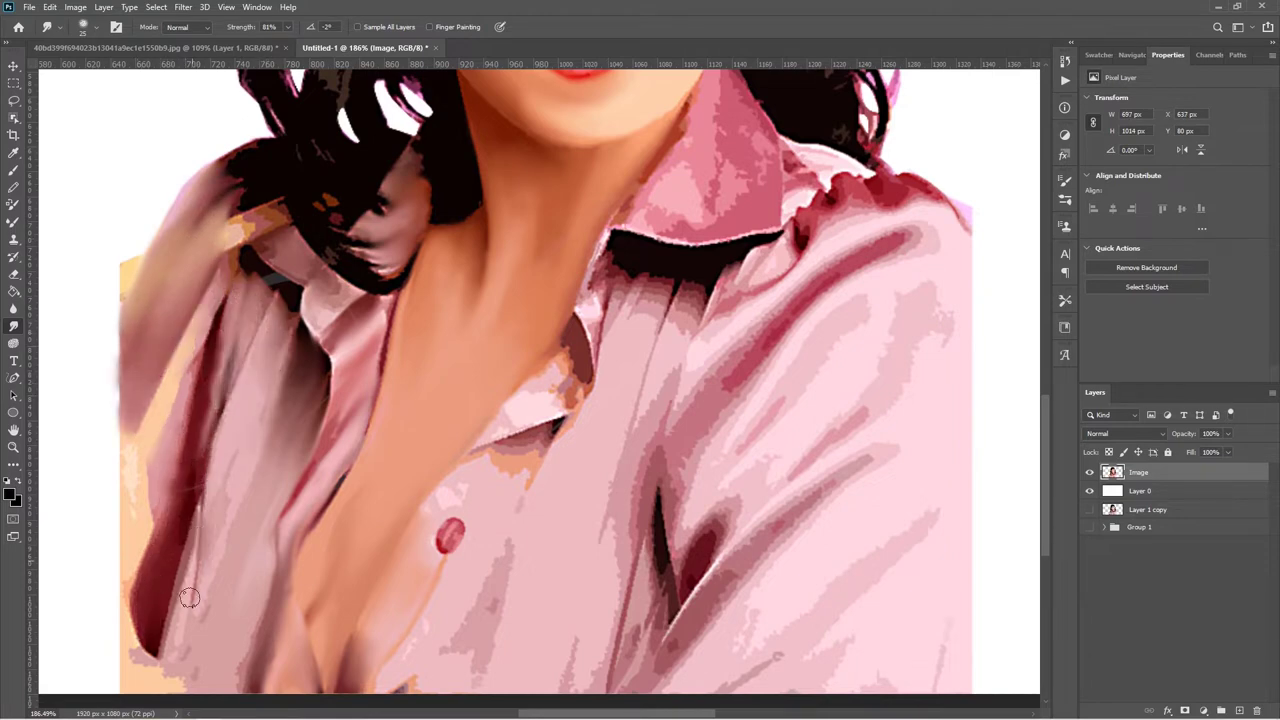
left_click_drag(205, 530, 160, 690)
left_click_drag(278, 400, 253, 525)
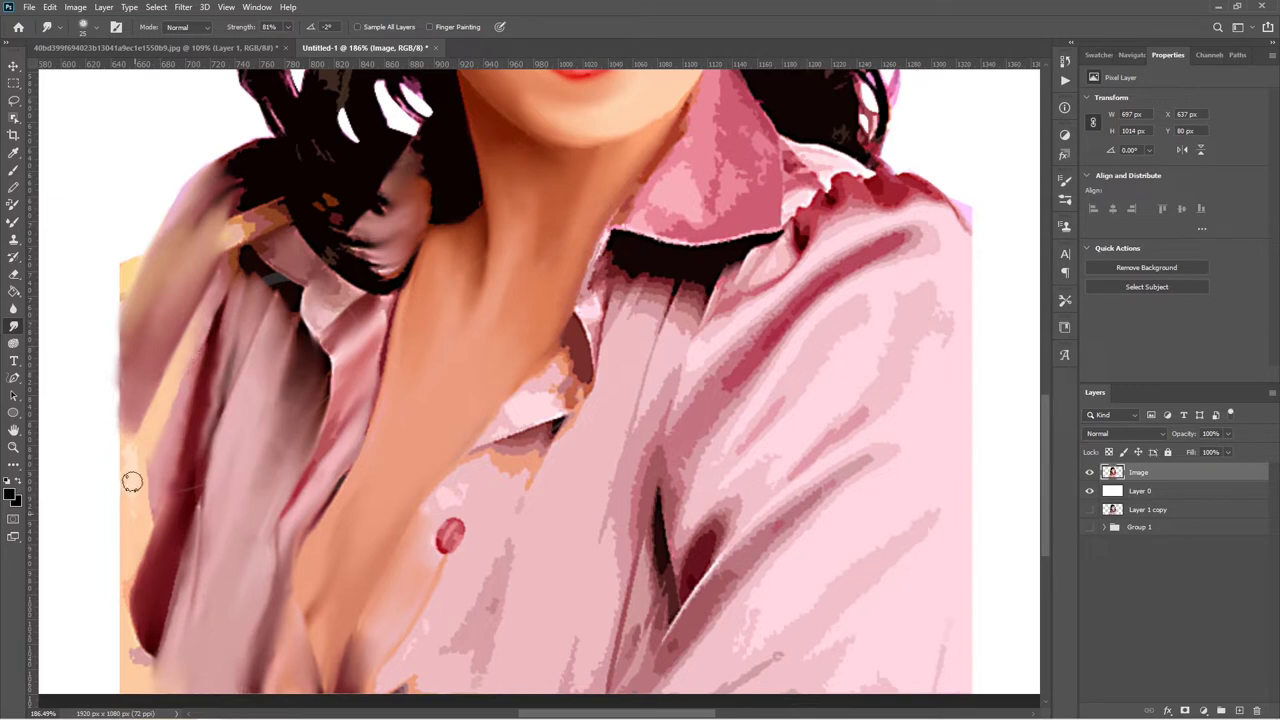
left_click_drag(132, 482, 130, 685)
mouse_move(282, 272)
left_mouse_down()
mouse_move(250, 240)
mouse_move(282, 227)
mouse_move(212, 300)
left_mouse_up()
mouse_move(238, 205)
left_mouse_down()
mouse_move(190, 360)
mouse_move(244, 266)
mouse_move(251, 157)
mouse_move(200, 200)
mouse_move(205, 240)
left_mouse_up()
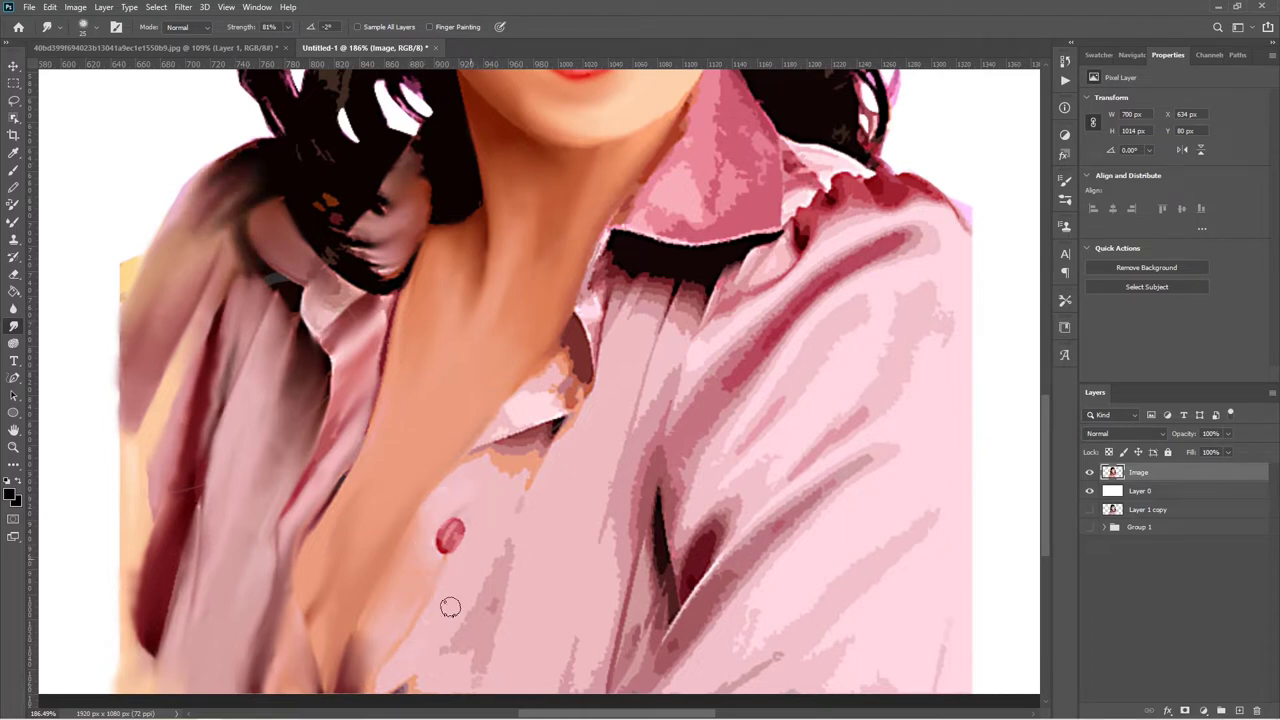
Blend the collar, right shoulder stripe and lower-right shirt folds, then fit the view.
scroll(1035, 395, "up", 2)
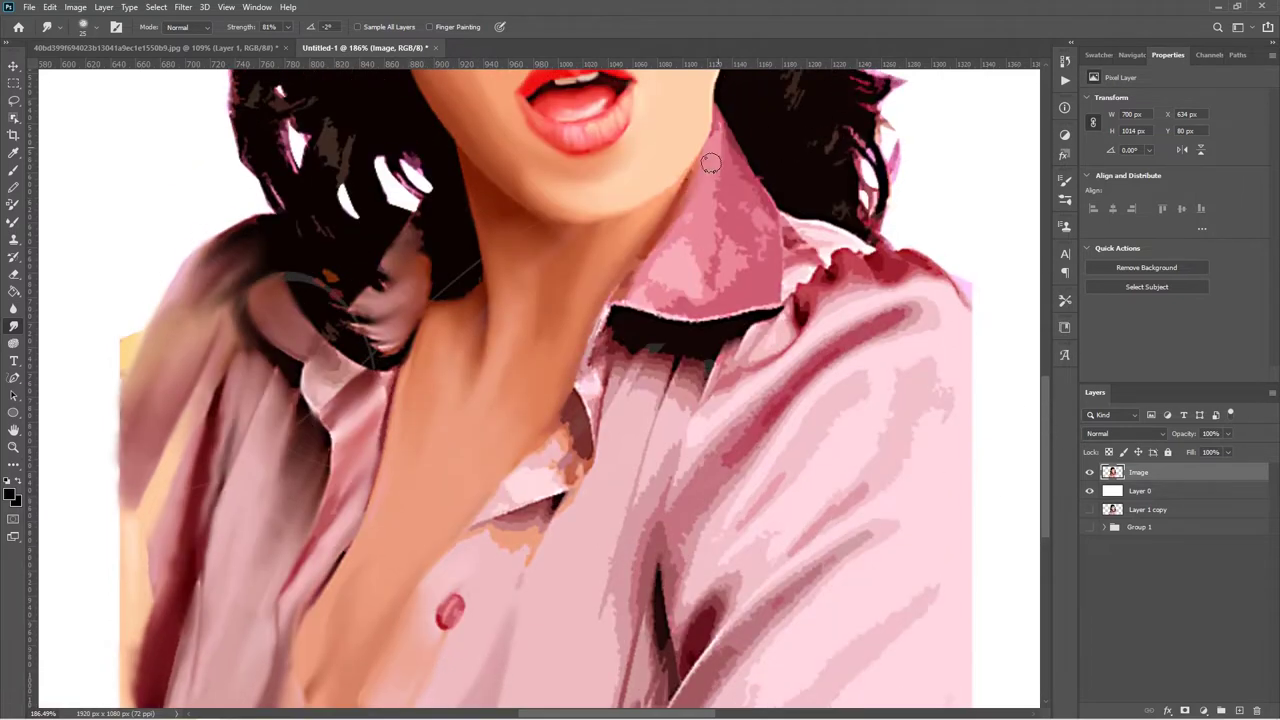
mouse_move(724, 290)
left_mouse_down()
mouse_move(660, 278)
mouse_move(625, 300)
mouse_move(705, 310)
mouse_move(641, 300)
left_mouse_up()
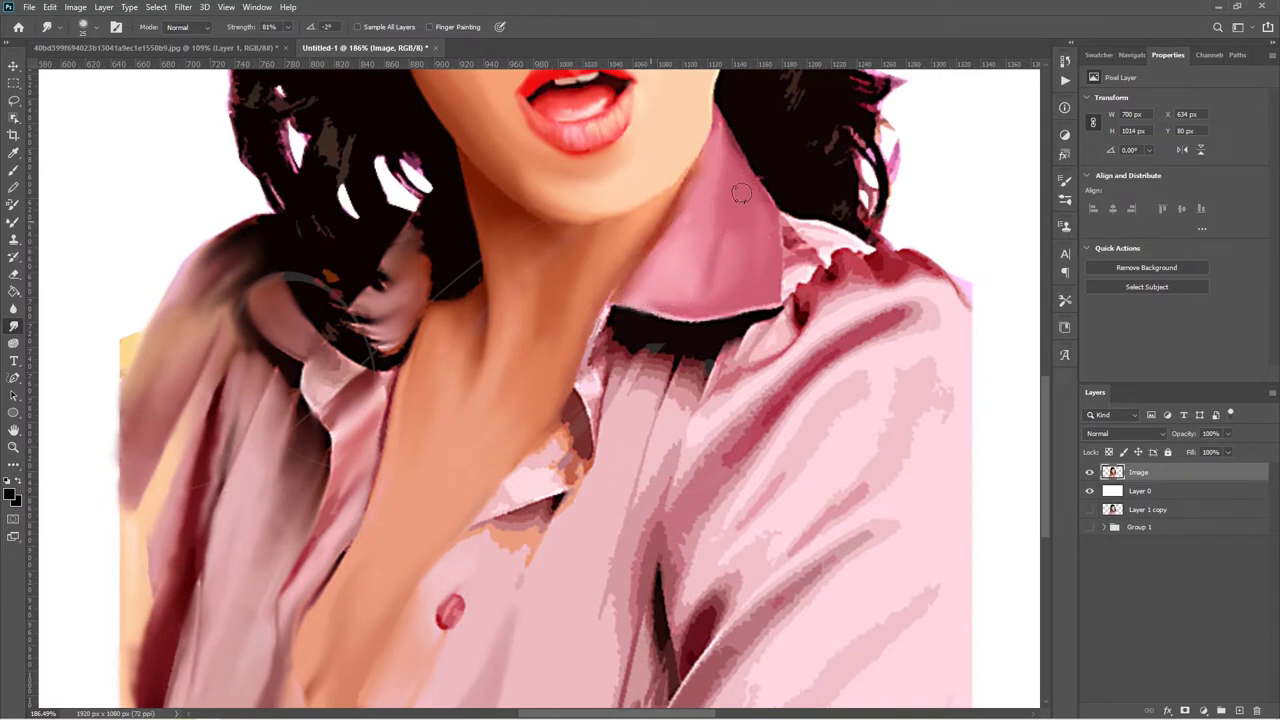
mouse_move(632, 392)
left_mouse_down()
mouse_move(618, 338)
mouse_move(605, 360)
mouse_move(651, 323)
mouse_move(652, 357)
mouse_move(697, 346)
mouse_move(671, 340)
mouse_move(615, 430)
mouse_move(586, 388)
mouse_move(572, 455)
mouse_move(489, 542)
mouse_move(518, 548)
left_mouse_up()
mouse_move(659, 445)
left_mouse_down()
mouse_move(631, 508)
mouse_move(662, 570)
mouse_move(700, 420)
mouse_move(812, 288)
mouse_move(795, 235)
mouse_move(935, 275)
mouse_move(854, 309)
left_mouse_up()
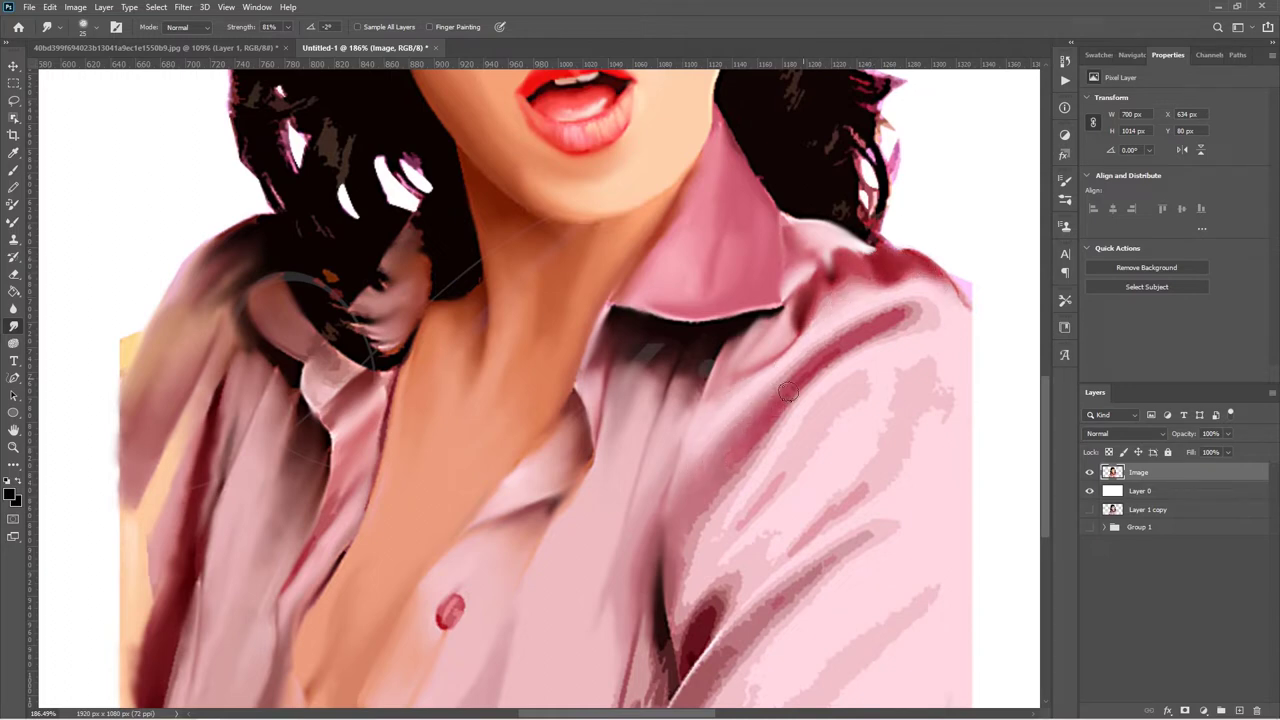
mouse_move(771, 397)
left_mouse_down()
mouse_move(923, 323)
mouse_move(843, 336)
mouse_move(694, 511)
mouse_move(735, 421)
left_mouse_up()
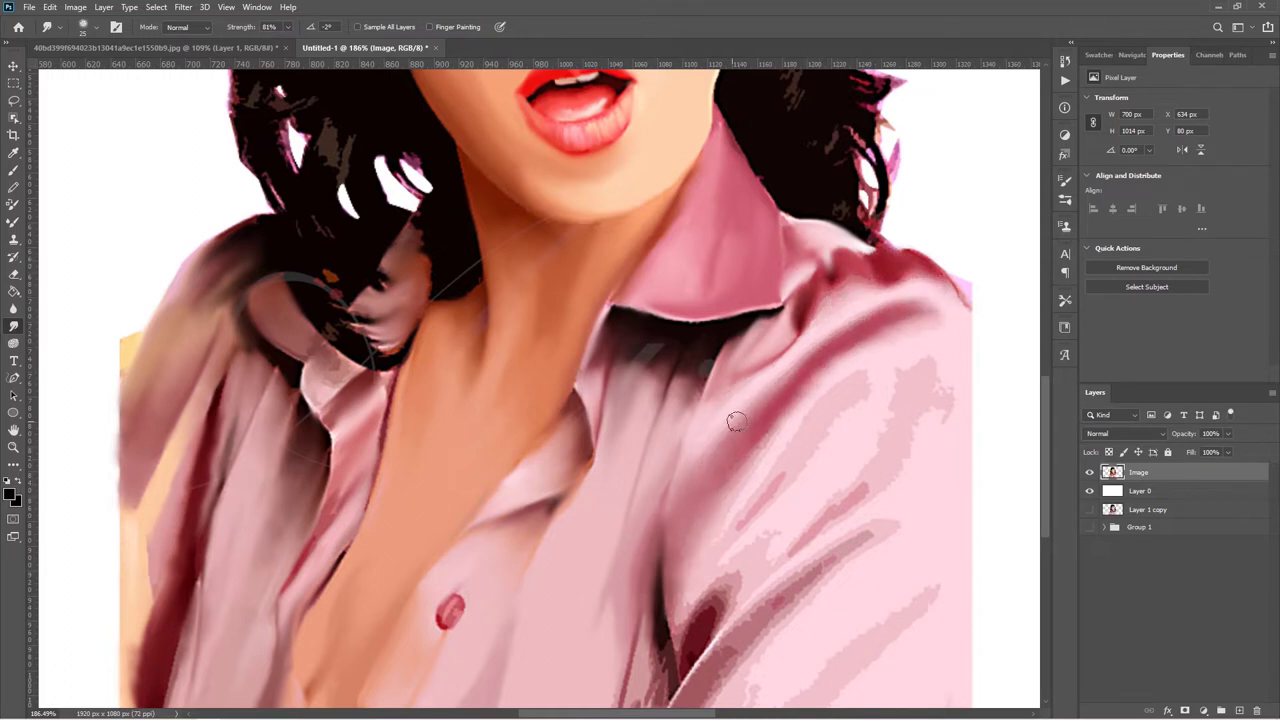
left_click_drag(753, 497, 815, 422)
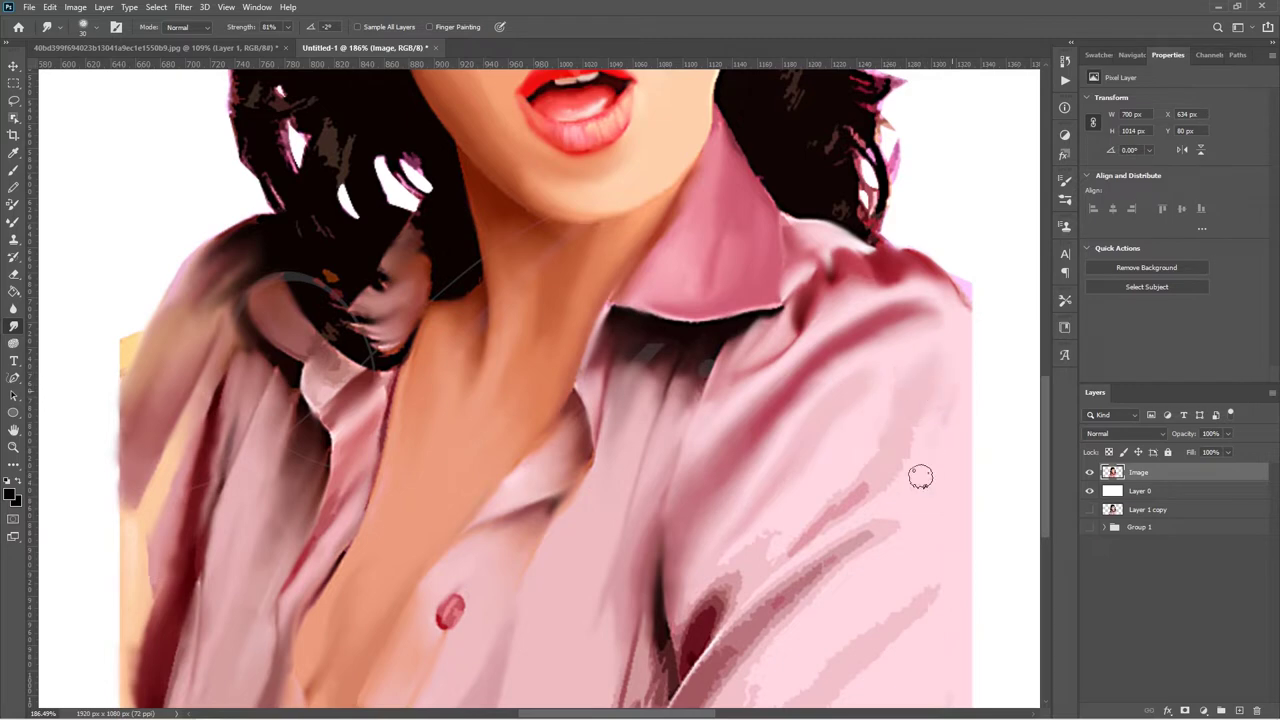
scroll(1035, 420, "down", 3)
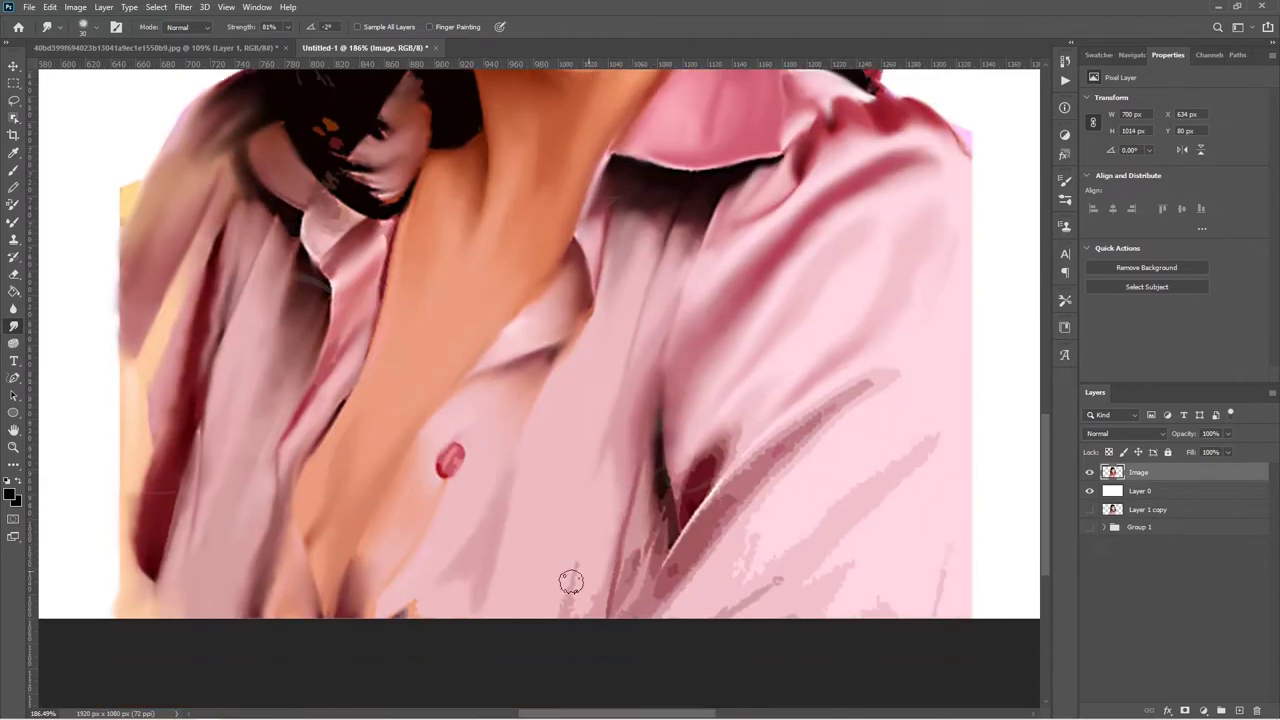
mouse_move(660, 490)
left_mouse_down()
mouse_move(635, 527)
mouse_move(728, 486)
mouse_move(757, 508)
mouse_move(843, 391)
mouse_move(737, 424)
mouse_move(780, 381)
mouse_move(685, 470)
mouse_move(769, 581)
left_mouse_up()
mouse_move(956, 413)
left_mouse_down()
mouse_move(857, 563)
mouse_move(932, 609)
left_mouse_up()
key("ctrl+0")
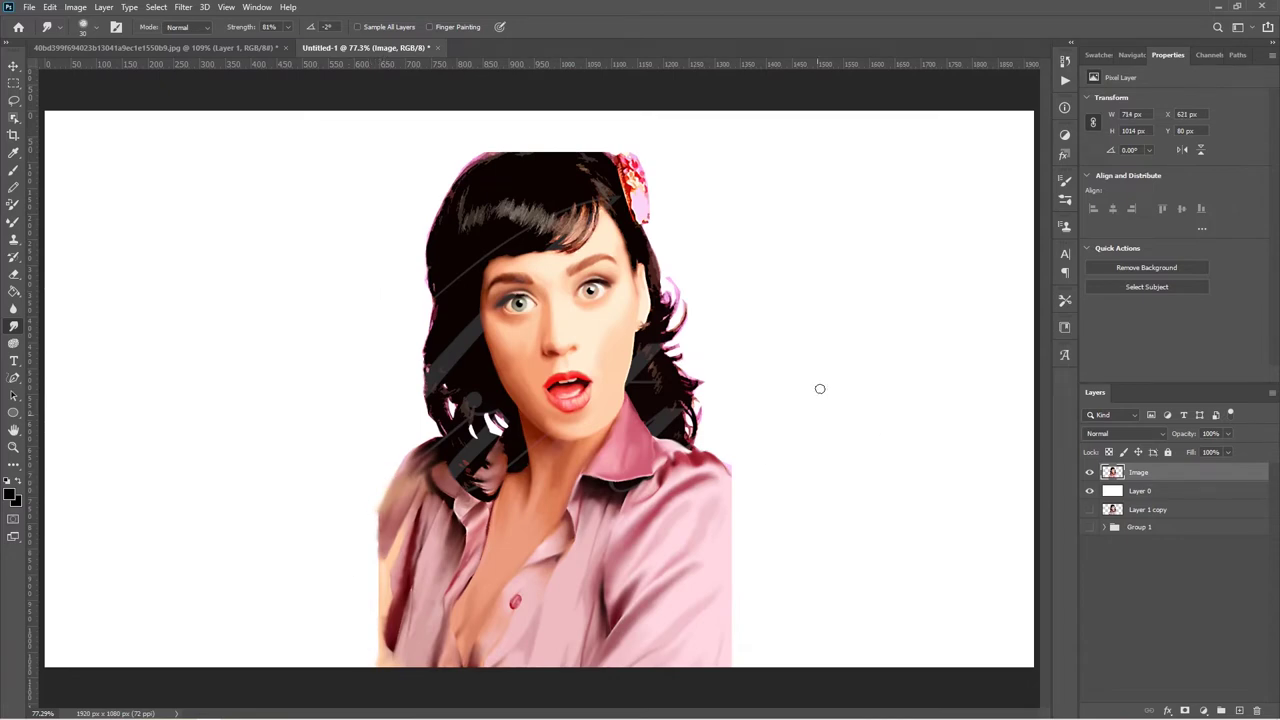
Smudge the jagged streaks across the bangs, brow hairline and top of the head.
scroll(565, 187, "up", 5)
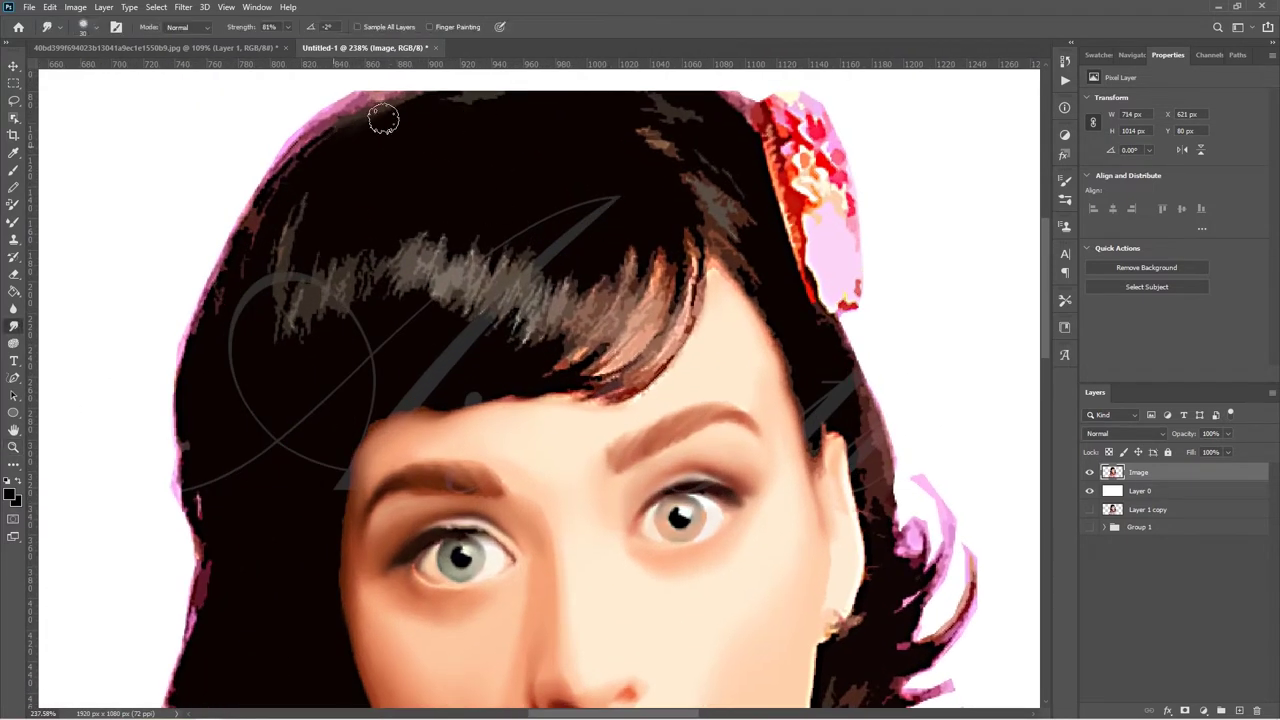
mouse_move(300, 180)
left_mouse_down()
mouse_move(286, 294)
mouse_move(366, 306)
mouse_move(457, 294)
mouse_move(537, 310)
mouse_move(690, 250)
mouse_move(640, 370)
mouse_move(691, 231)
mouse_move(531, 391)
mouse_move(545, 385)
mouse_move(420, 415)
mouse_move(334, 457)
left_mouse_up()
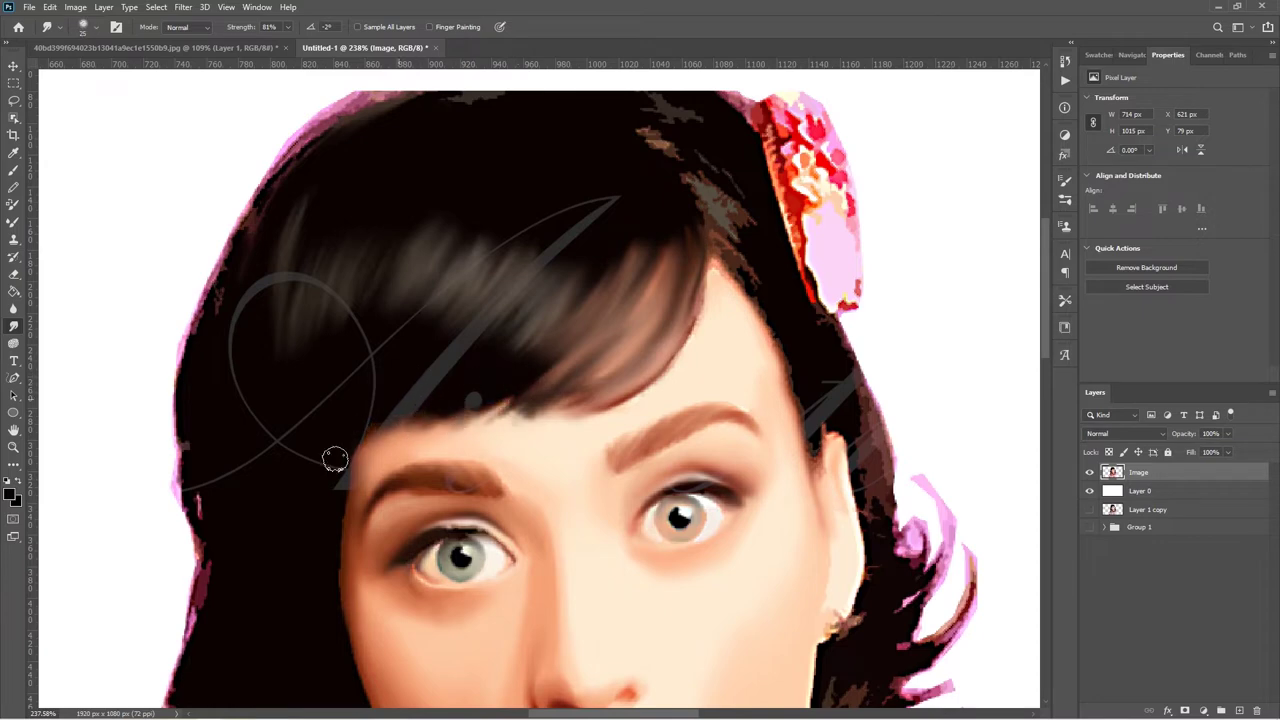
left_click_drag(480, 420, 520, 390)
mouse_move(584, 361)
left_mouse_down()
mouse_move(529, 440)
mouse_move(514, 380)
left_mouse_up()
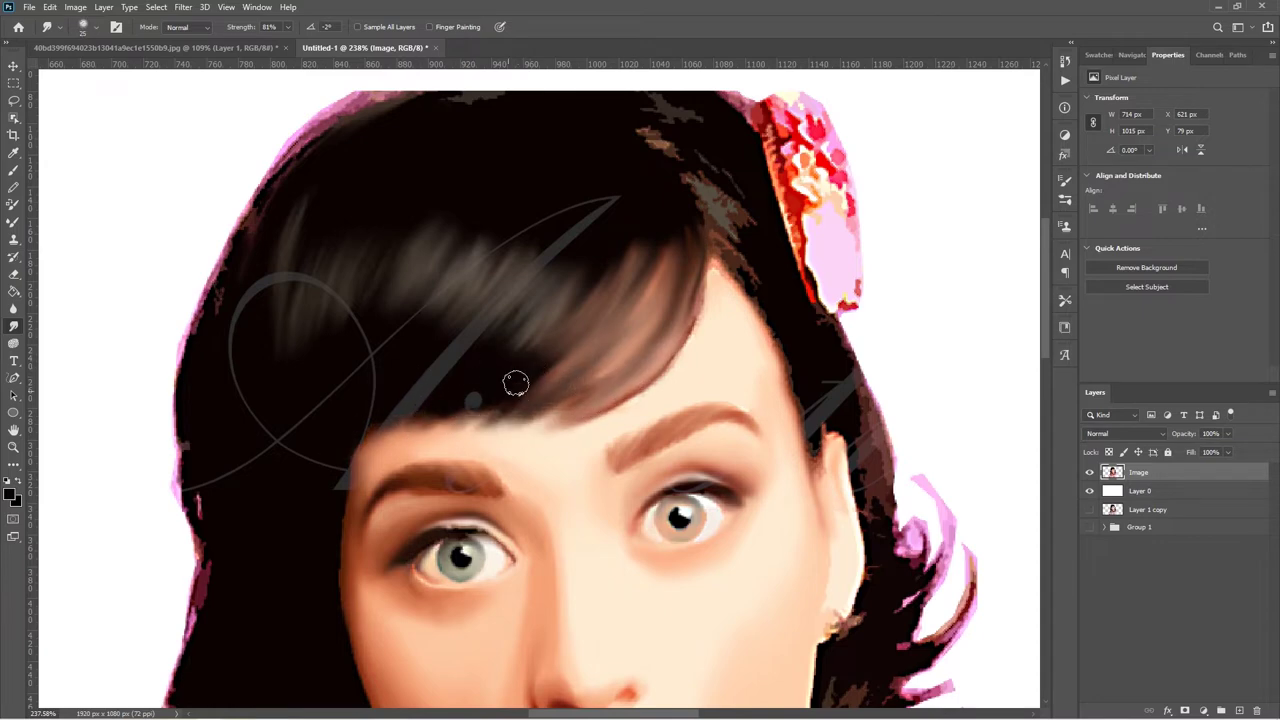
scroll(514, 380, "up", 3)
scroll(745, 445, "up", 3)
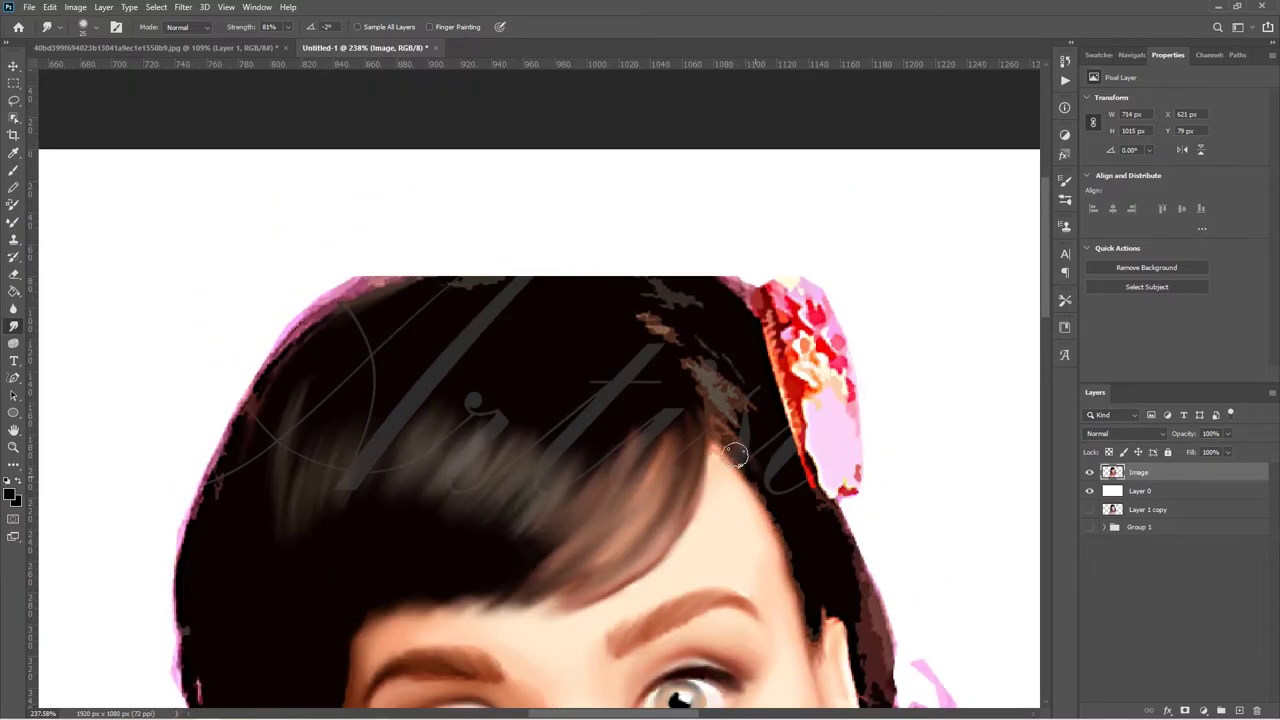
mouse_move(745, 445)
left_mouse_down()
mouse_move(711, 351)
mouse_move(463, 291)
mouse_move(331, 306)
mouse_move(285, 352)
mouse_move(189, 531)
left_mouse_up()
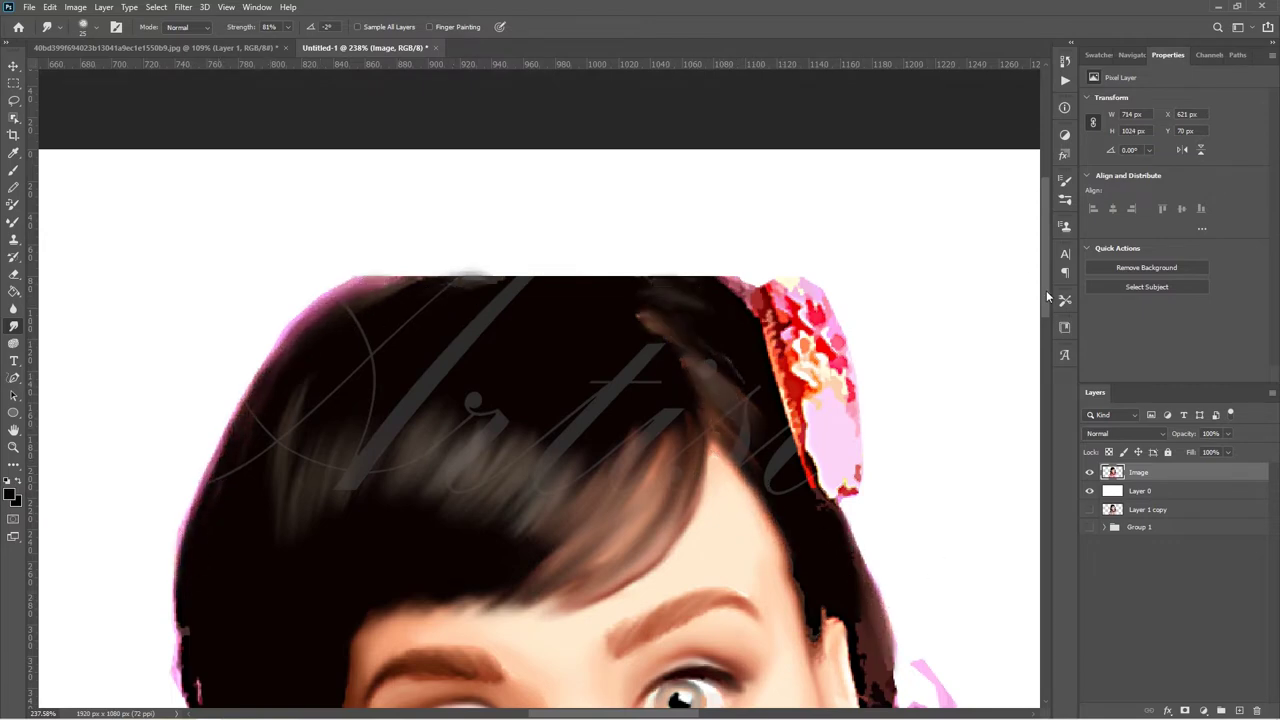
Smudge the pink strands and streaks on the right side of the hair smooth.
scroll(815, 415, "down", 5)
scroll(875, 550, "down", 5)
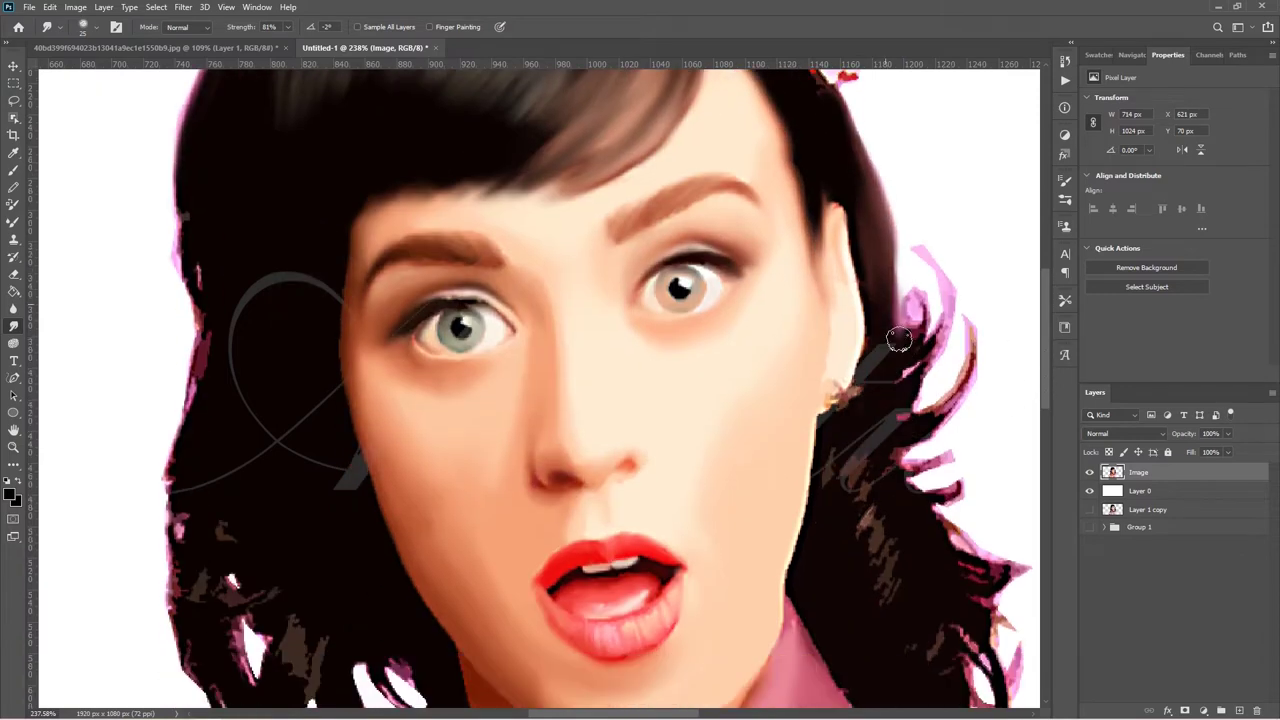
mouse_move(905, 358)
left_mouse_down()
mouse_move(935, 260)
mouse_move(939, 417)
mouse_move(965, 300)
mouse_move(860, 464)
mouse_move(849, 529)
mouse_move(914, 531)
mouse_move(990, 430)
left_mouse_up()
scroll(800, 420, "down", 3)
scroll(690, 420, "right", 5)
mouse_move(700, 420)
left_mouse_down()
mouse_move(649, 483)
mouse_move(712, 505)
mouse_move(650, 660)
mouse_move(608, 546)
mouse_move(657, 528)
mouse_move(694, 571)
mouse_move(737, 560)
mouse_move(700, 585)
left_mouse_up()
Smooth the left hair edge and the lower curls, then view the whole portrait.
scroll(853, 515, "left", 7)
scroll(947, 586, "up", 6)
mouse_move(322, 260)
left_mouse_down()
mouse_move(338, 453)
mouse_move(329, 614)
left_mouse_up()
scroll(337, 323, "down", 5)
mouse_move(337, 323)
left_mouse_down()
mouse_move(315, 500)
mouse_move(371, 429)
mouse_move(349, 560)
mouse_move(409, 531)
mouse_move(480, 448)
mouse_move(423, 457)
mouse_move(480, 543)
mouse_move(585, 600)
left_mouse_up()
scroll(1045, 392, "down", 3)
mouse_move(450, 578)
left_mouse_down()
mouse_move(471, 586)
mouse_move(559, 565)
mouse_move(606, 503)
mouse_move(374, 534)
mouse_move(323, 509)
mouse_move(374, 406)
mouse_move(409, 443)
mouse_move(575, 450)
left_mouse_up()
key("ctrl+0")
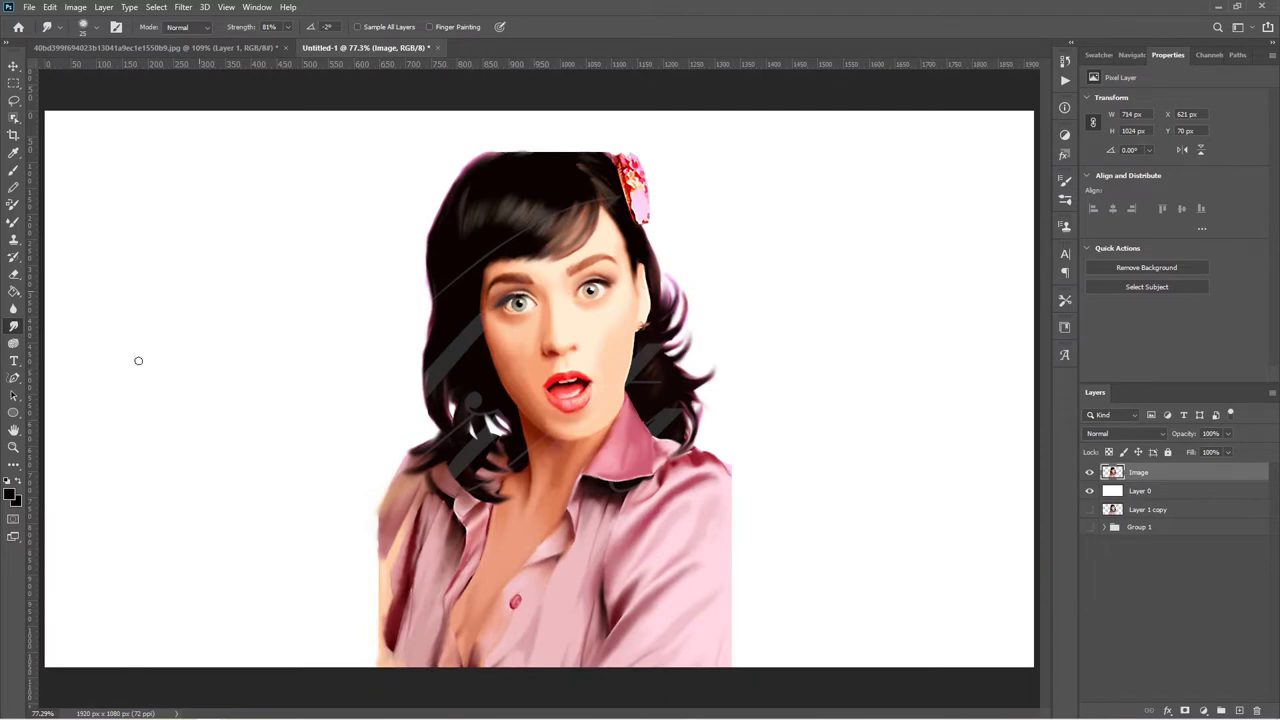
Blend the red left edge of the hair clip with the Smudge tool.
scroll(613, 160, "up", 5)
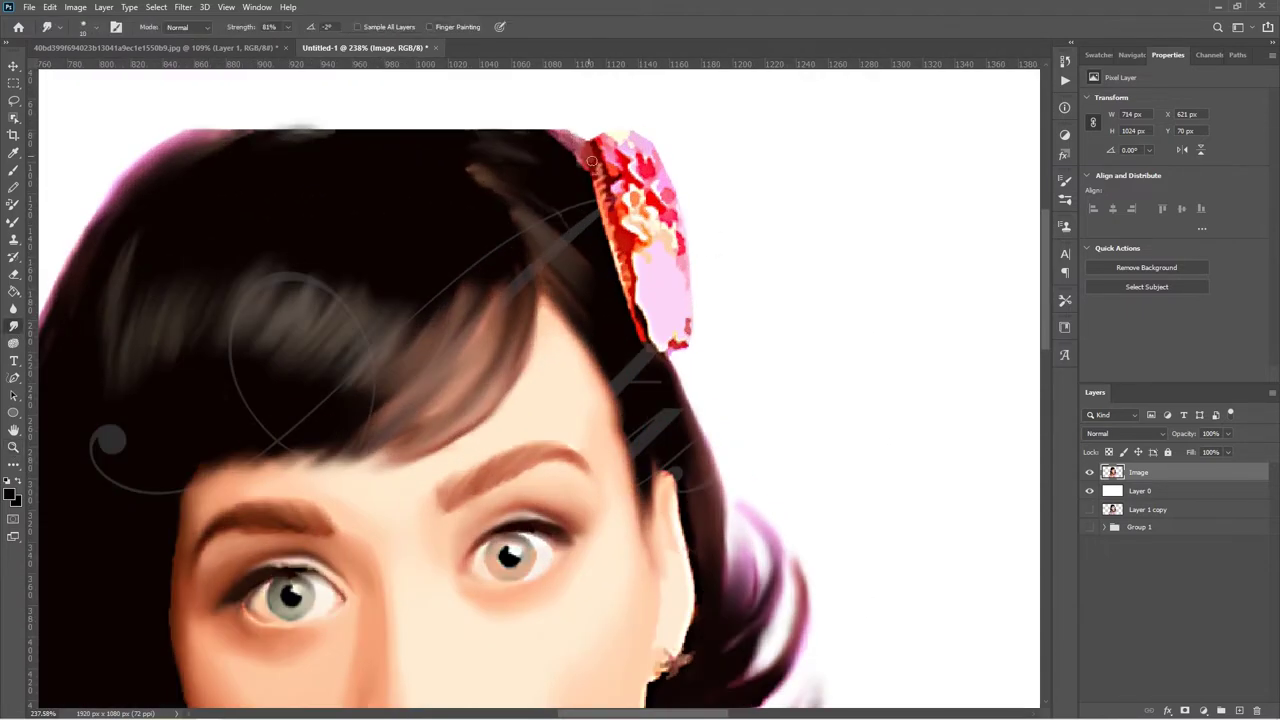
mouse_move(591, 161)
left_mouse_down()
mouse_move(612, 250)
mouse_move(624, 240)
left_mouse_up()
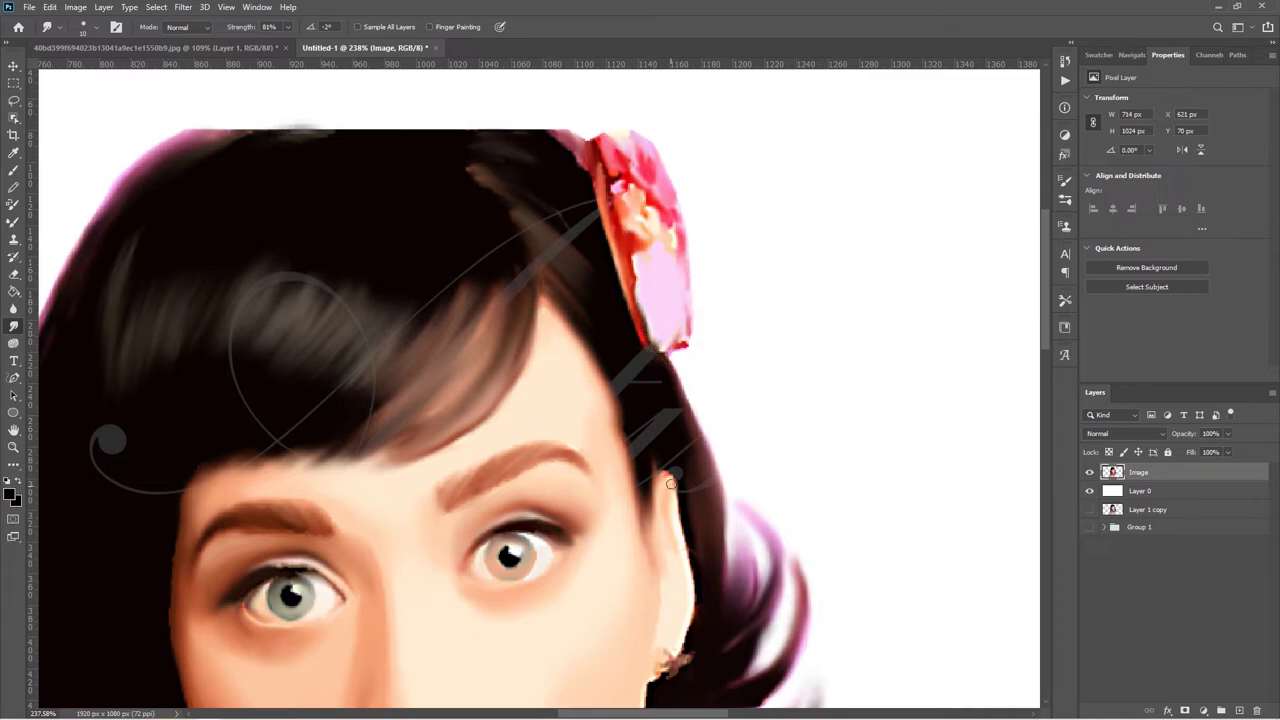
key("ctrl+0")
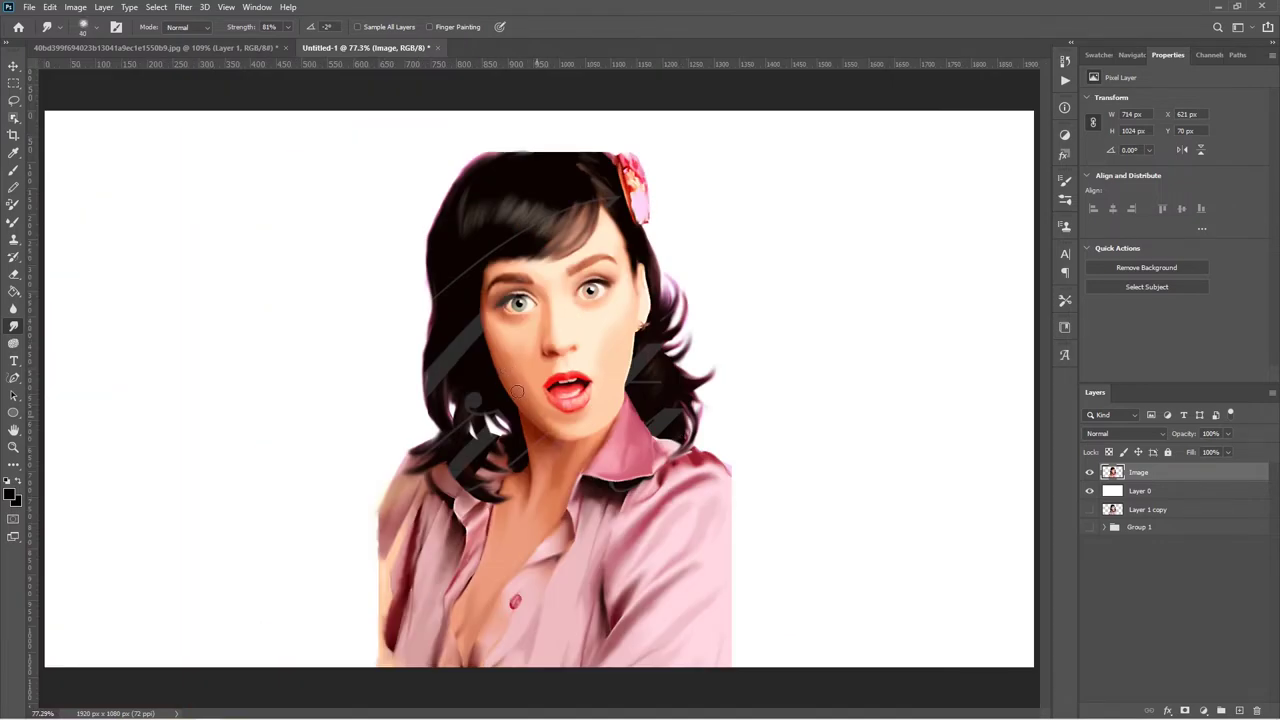
Smudge the shirt's right and left edges outward with an enlarged brush.
key("ctrl+plus")
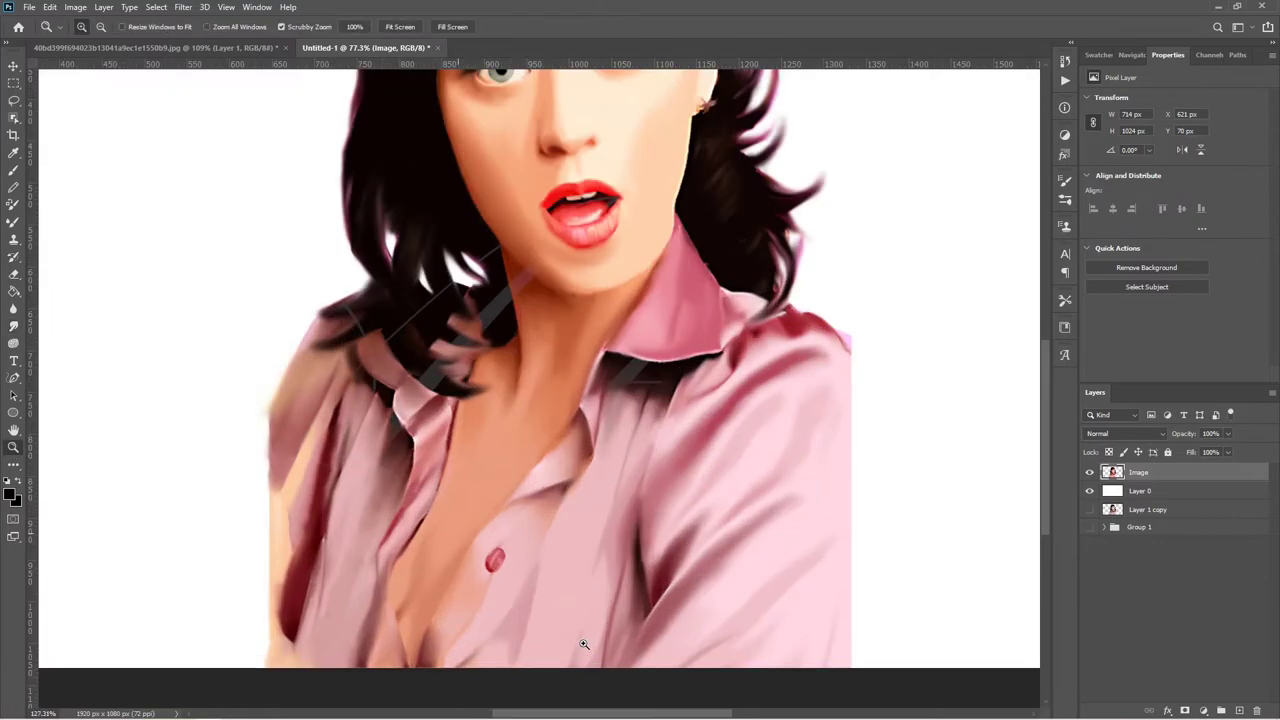
scroll(43, 200, "down", 3)
mouse_move(911, 308)
left_mouse_down()
mouse_move(954, 454)
mouse_move(906, 537)
mouse_move(942, 541)
left_mouse_up()
key("bracketright")
key("bracketright")
key("bracketright")
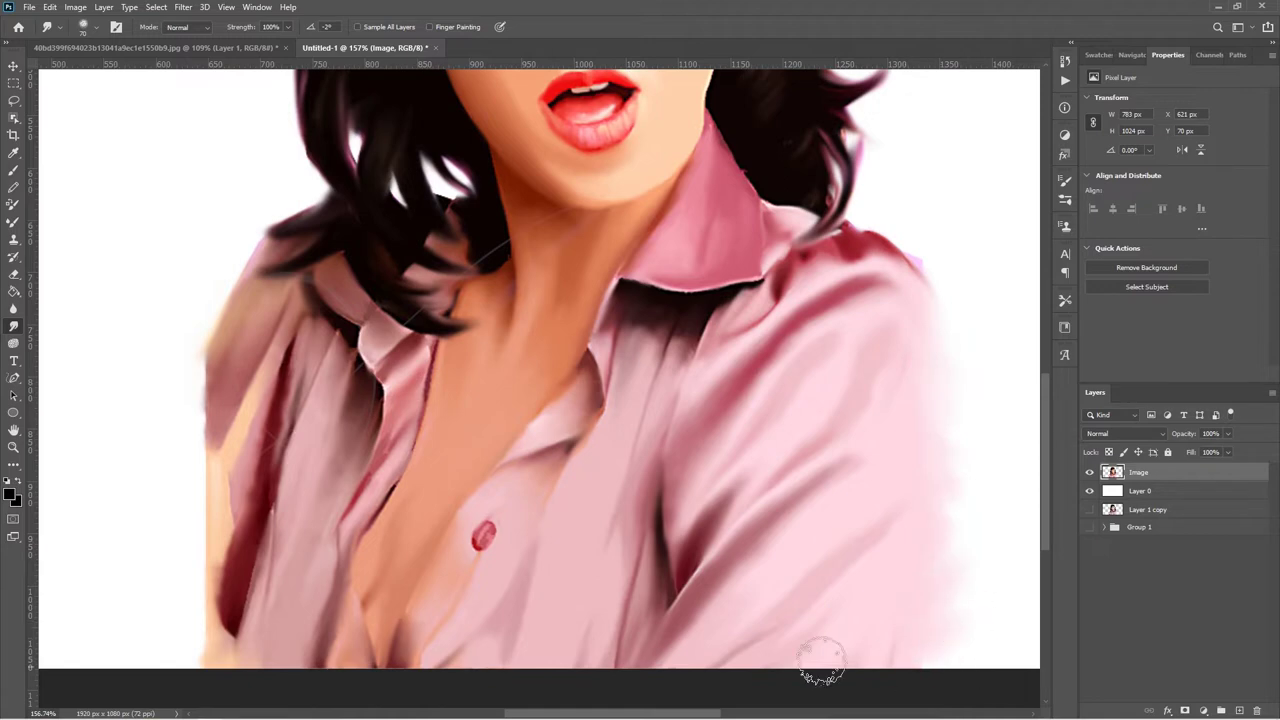
key("ctrl+1")
mouse_move(819, 396)
left_mouse_down()
mouse_move(803, 403)
mouse_move(811, 474)
mouse_move(791, 537)
mouse_move(829, 434)
left_mouse_up()
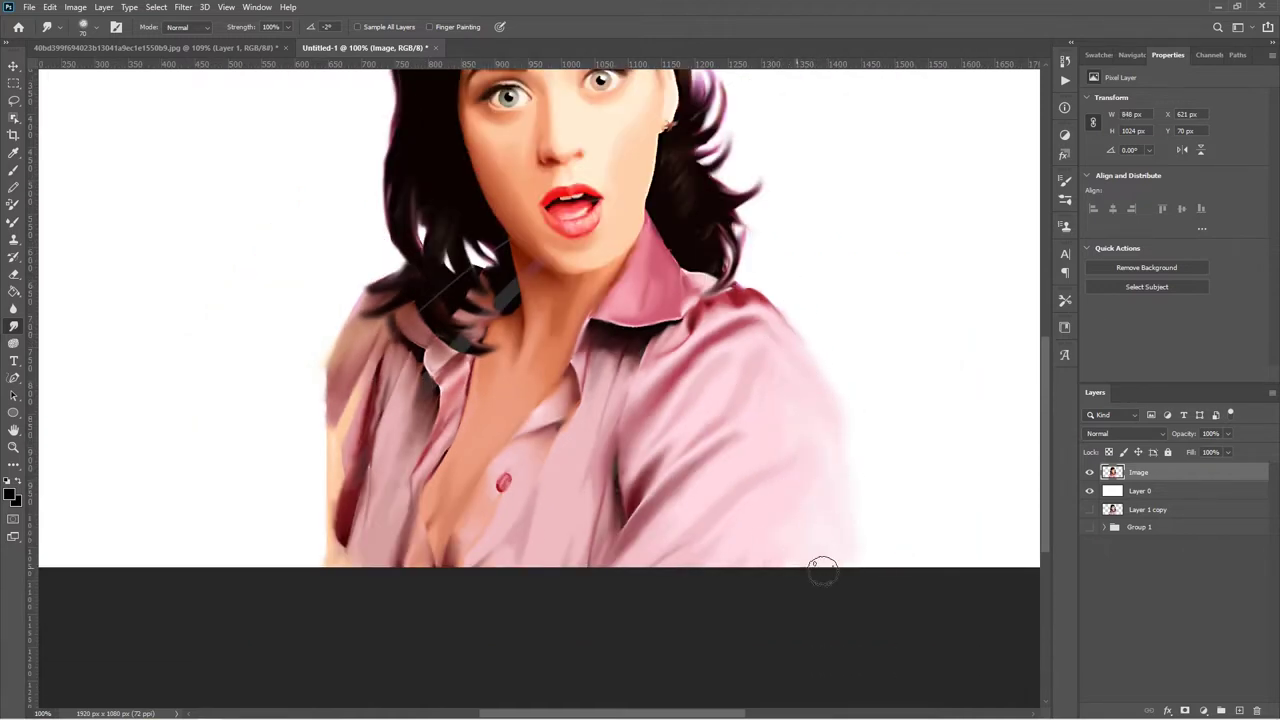
mouse_move(356, 346)
left_mouse_down()
mouse_move(320, 432)
mouse_move(311, 363)
mouse_move(331, 349)
mouse_move(320, 545)
mouse_move(286, 534)
mouse_move(360, 249)
mouse_move(293, 370)
mouse_move(260, 497)
mouse_move(314, 320)
mouse_move(280, 417)
mouse_move(263, 578)
mouse_move(280, 408)
mouse_move(321, 480)
mouse_move(314, 511)
mouse_move(300, 451)
mouse_move(326, 510)
left_mouse_up()
Add a layer below the portrait, fill it red and fade it to pale pink.
key("ctrl+0")
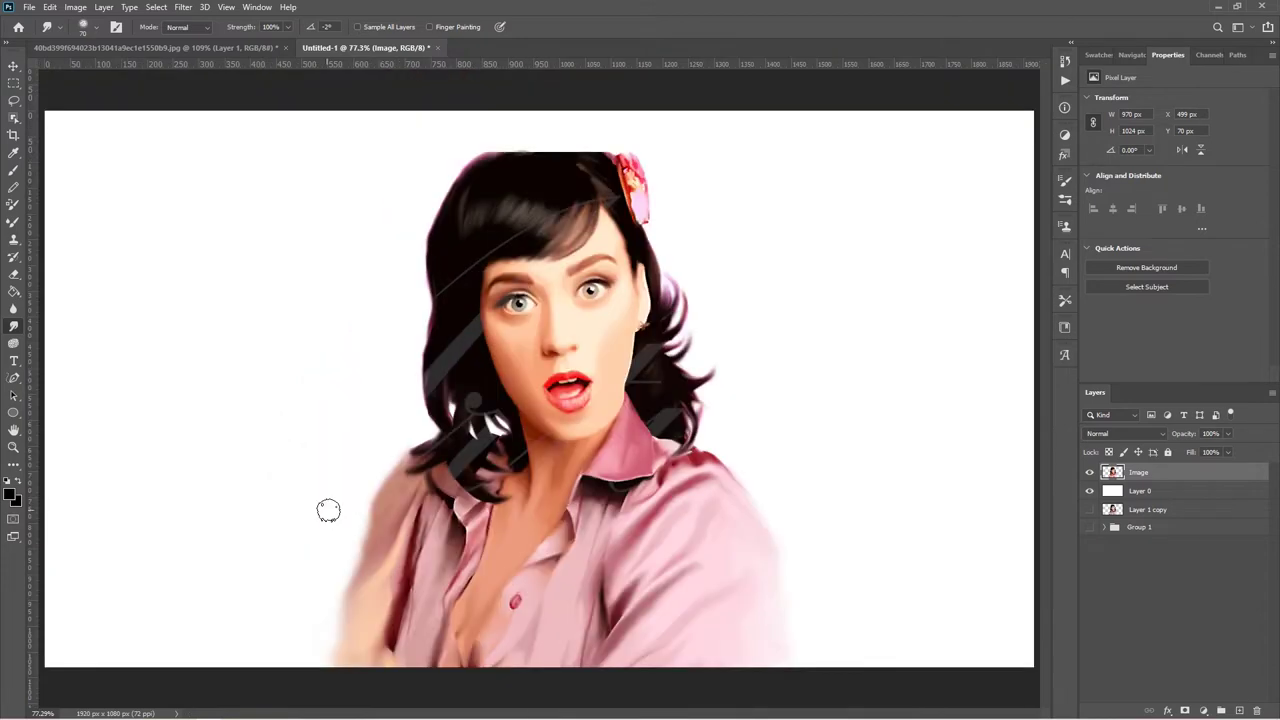
left_click(1140, 491)
left_click(1238, 710)
right_click(14, 291)
left_click(77, 304)
left_click(10, 493)
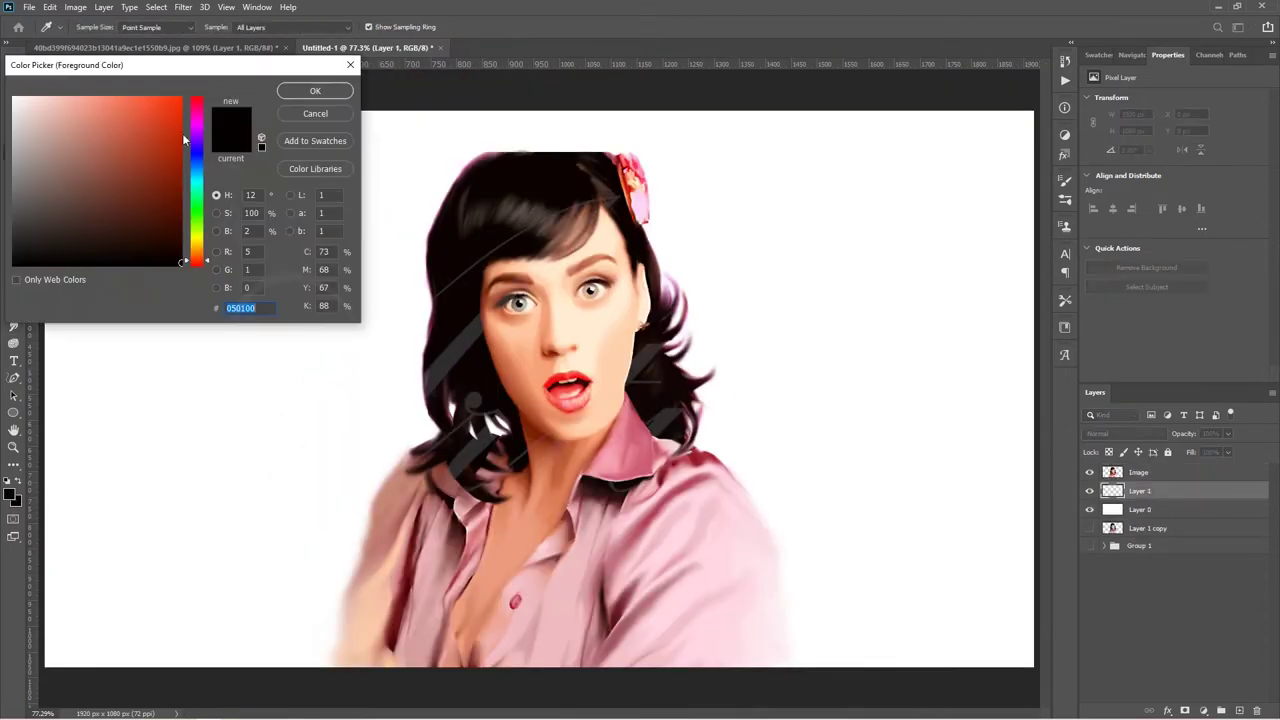
left_click(200, 105)
left_click(329, 91)
left_click(287, 321)
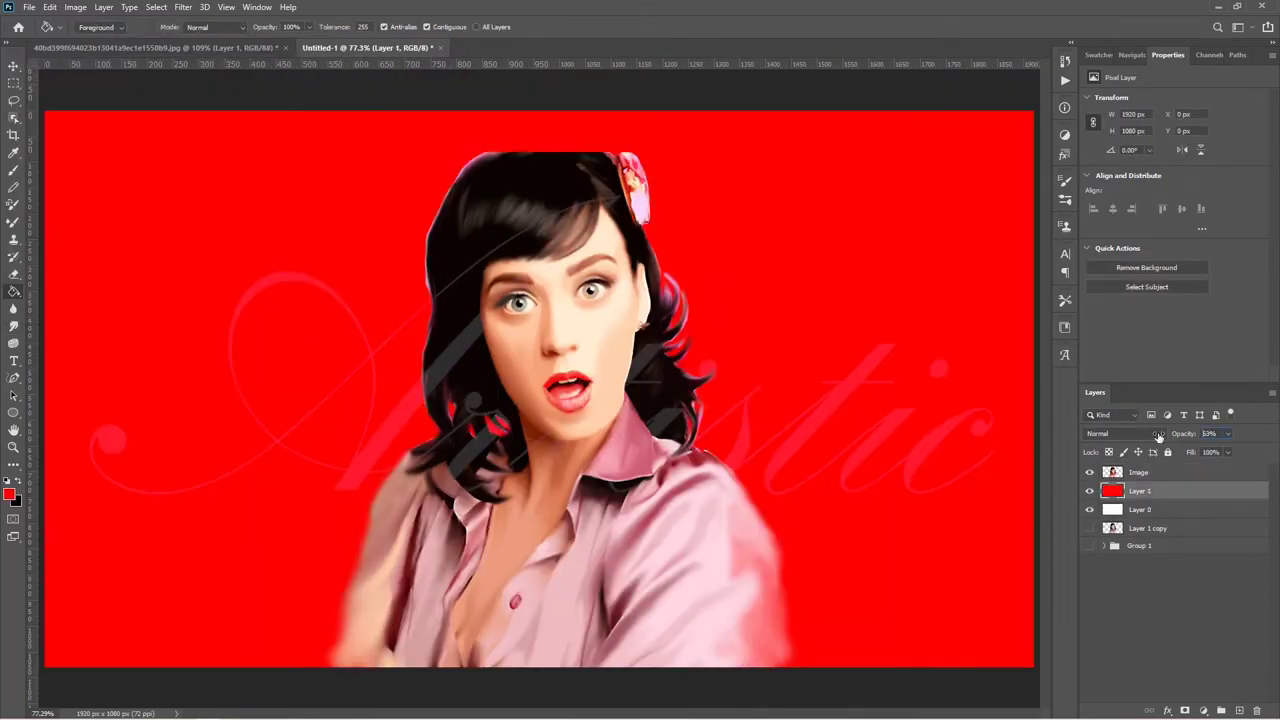
left_click_drag(1158, 437, 1134, 440)
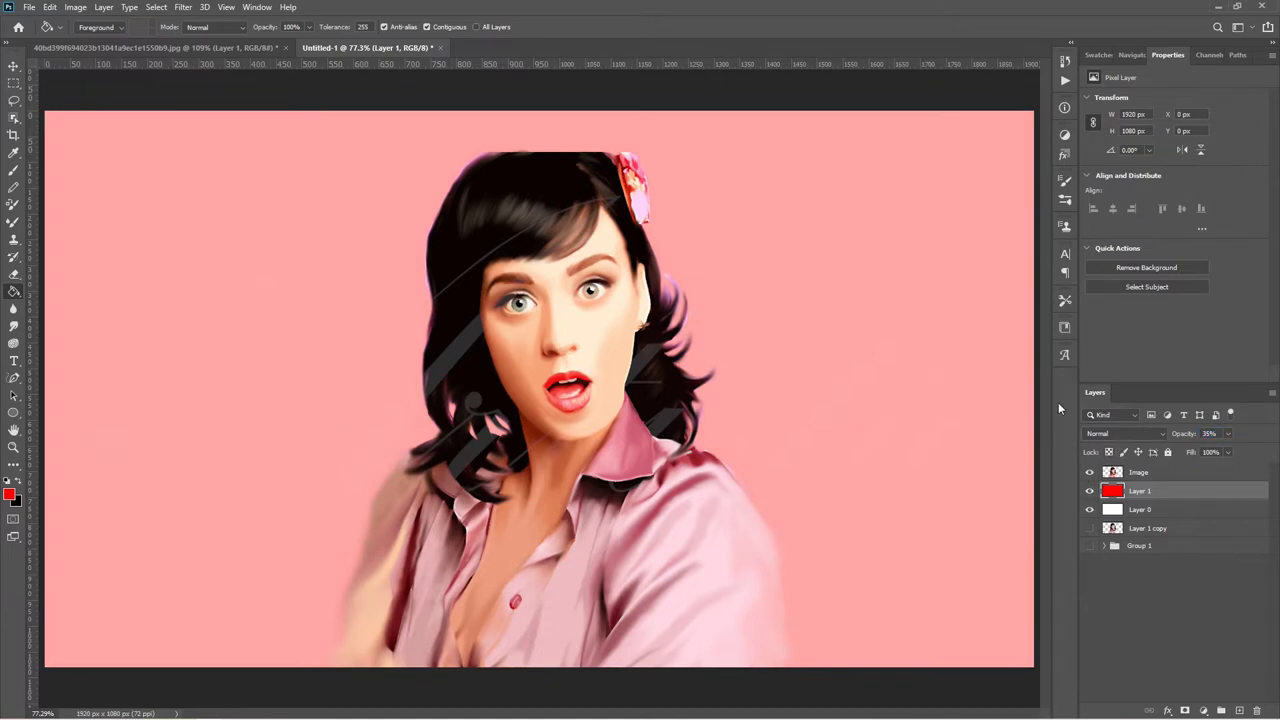
On the portrait layer, smudge the flat top of the hair into a rounded dome.
left_click(1138, 472)
left_click(14, 326)
scroll(554, 143, "up", 3)
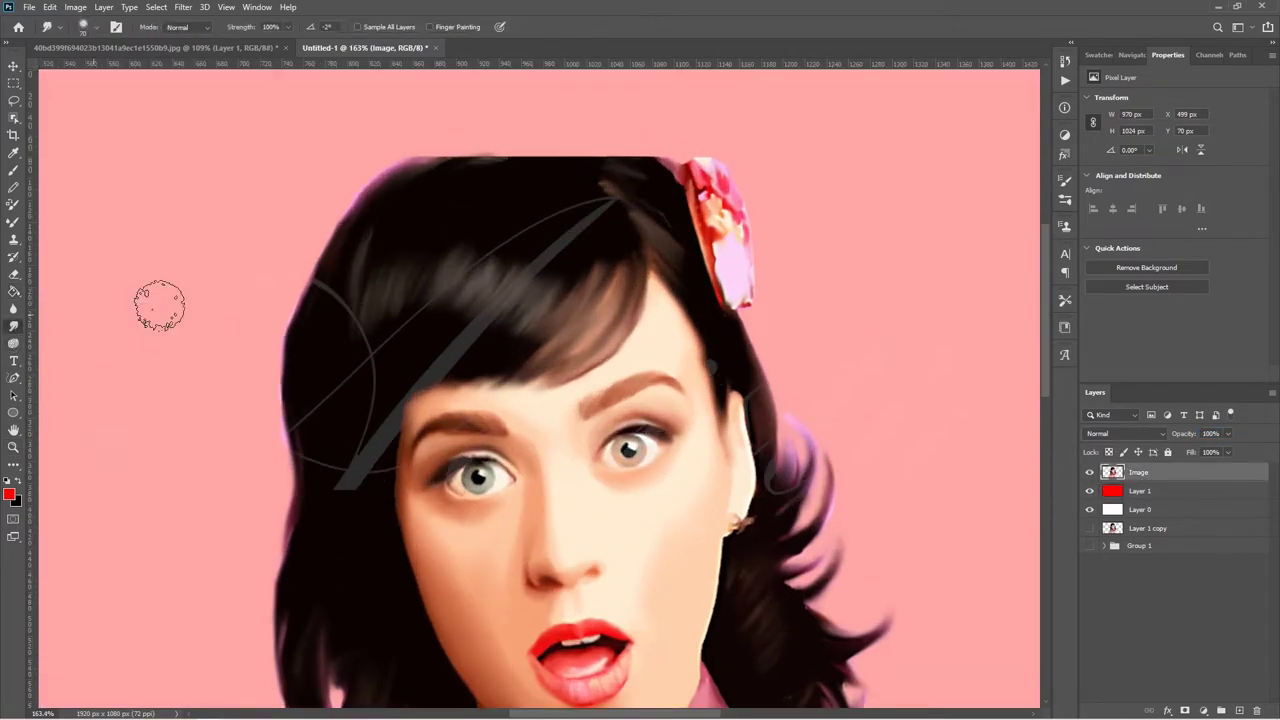
mouse_move(389, 189)
left_mouse_down()
mouse_move(466, 150)
mouse_move(630, 165)
left_mouse_up()
mouse_move(500, 194)
left_mouse_down()
mouse_move(503, 157)
mouse_move(637, 160)
left_mouse_up()
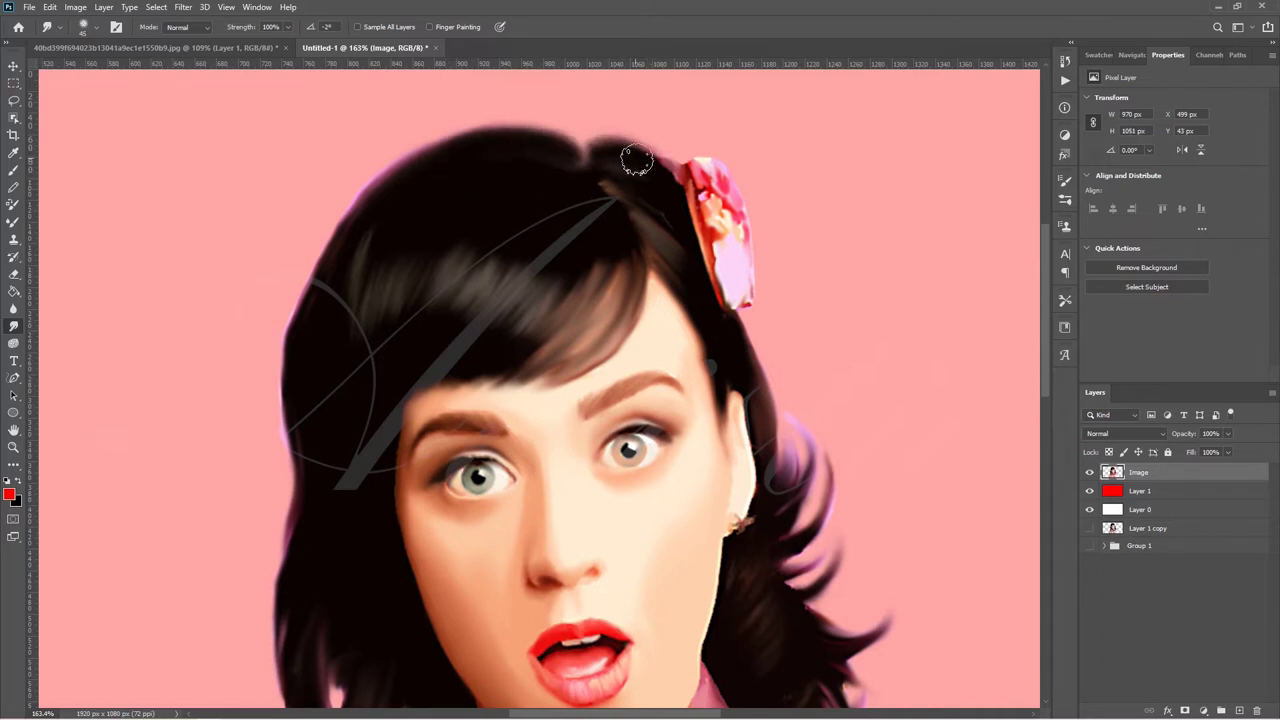
mouse_move(506, 180)
left_mouse_down()
mouse_move(566, 177)
mouse_move(556, 146)
mouse_move(595, 150)
left_mouse_up()
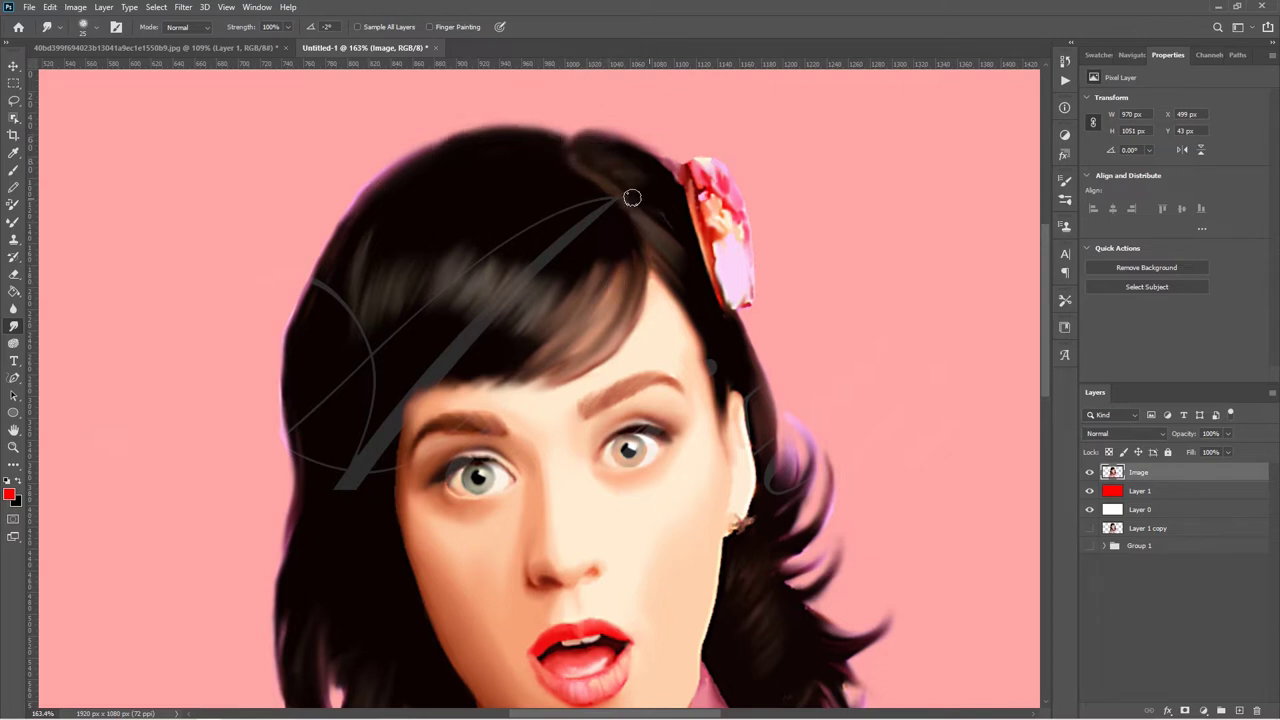
On a new layer, paint #ff00f6 magenta strands over the right fringe with the Artistic Hard Round brush.
left_click(1239, 711)
left_click(13, 168)
left_click(1065, 199)
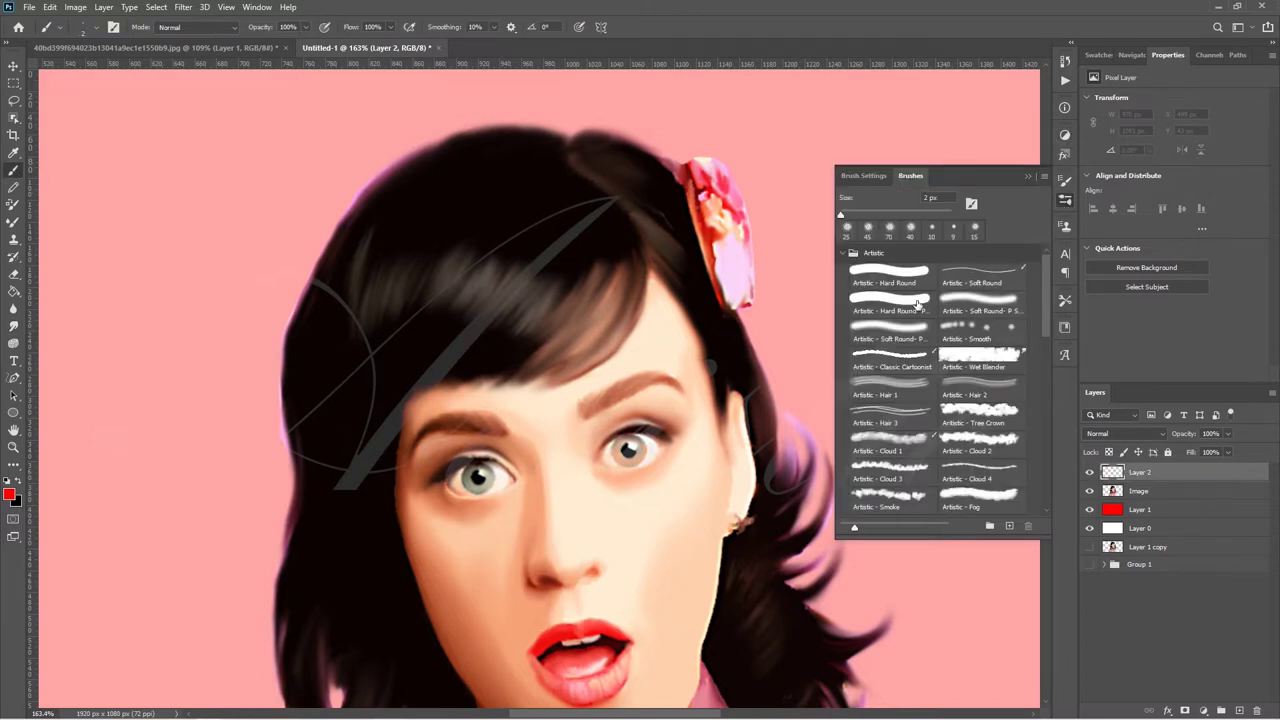
left_click(917, 305)
left_click(10, 494)
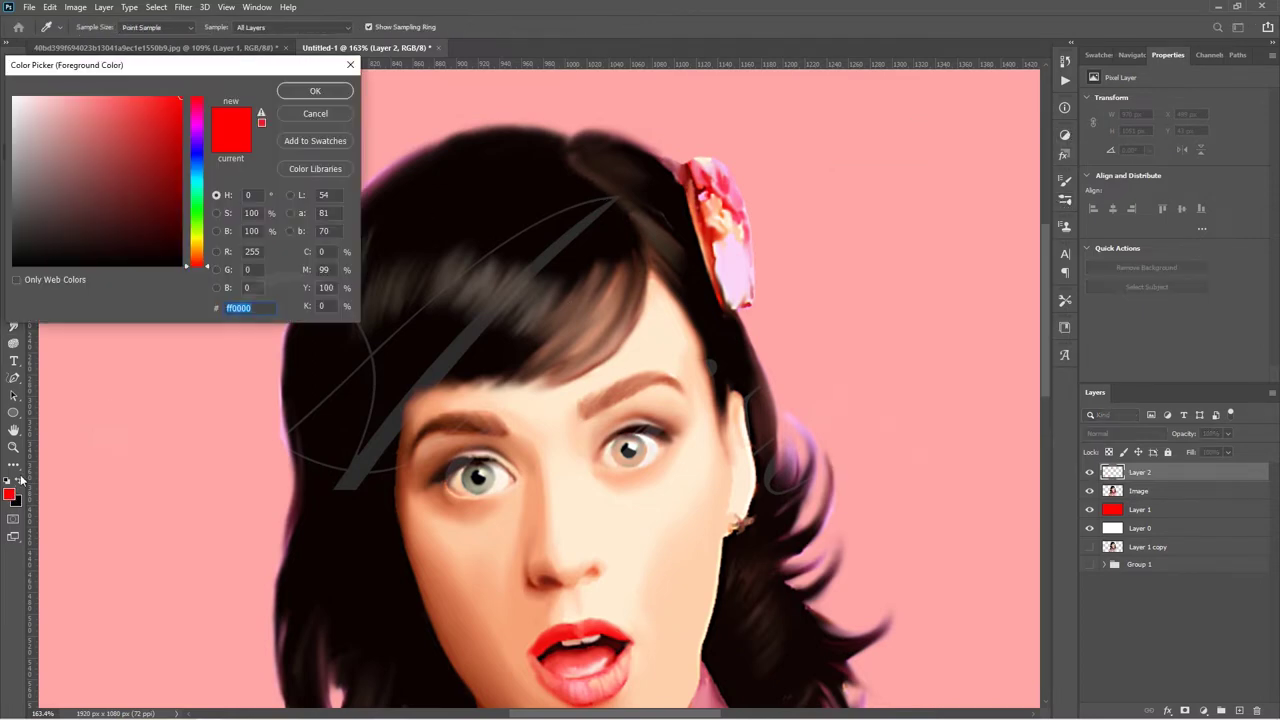
left_click(197, 123)
left_click(301, 91)
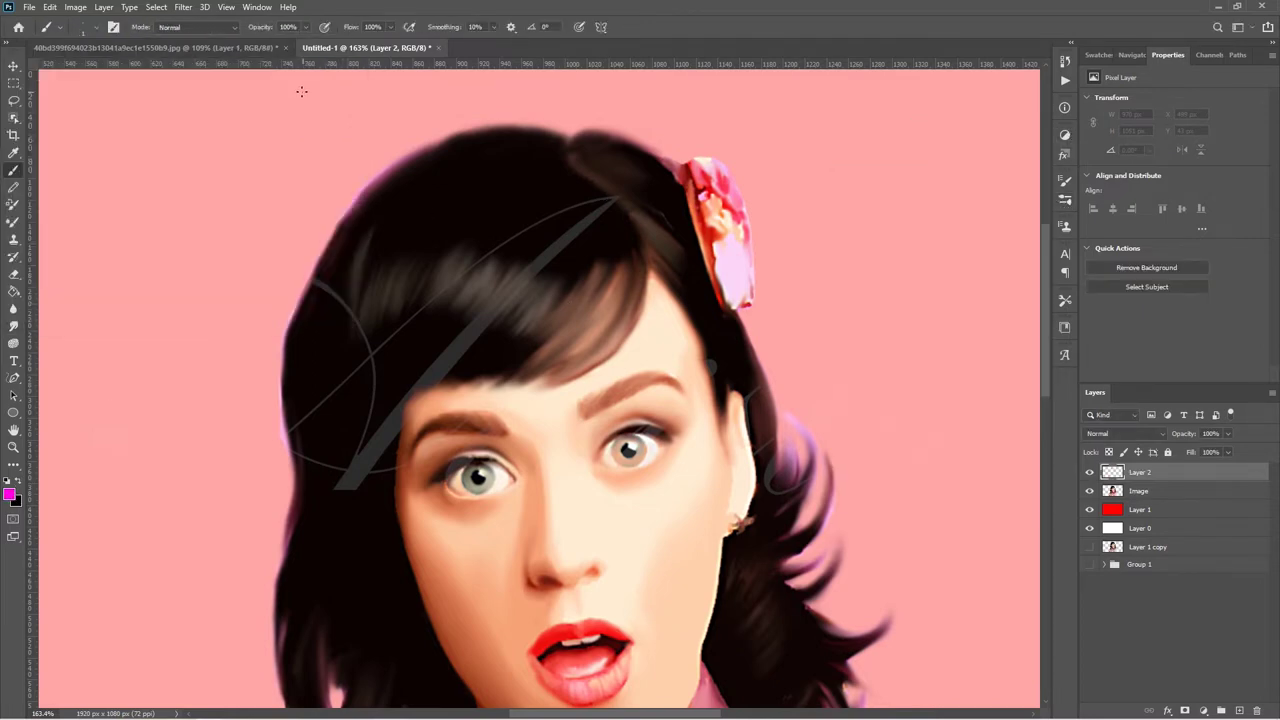
left_click_drag(422, 162, 438, 153)
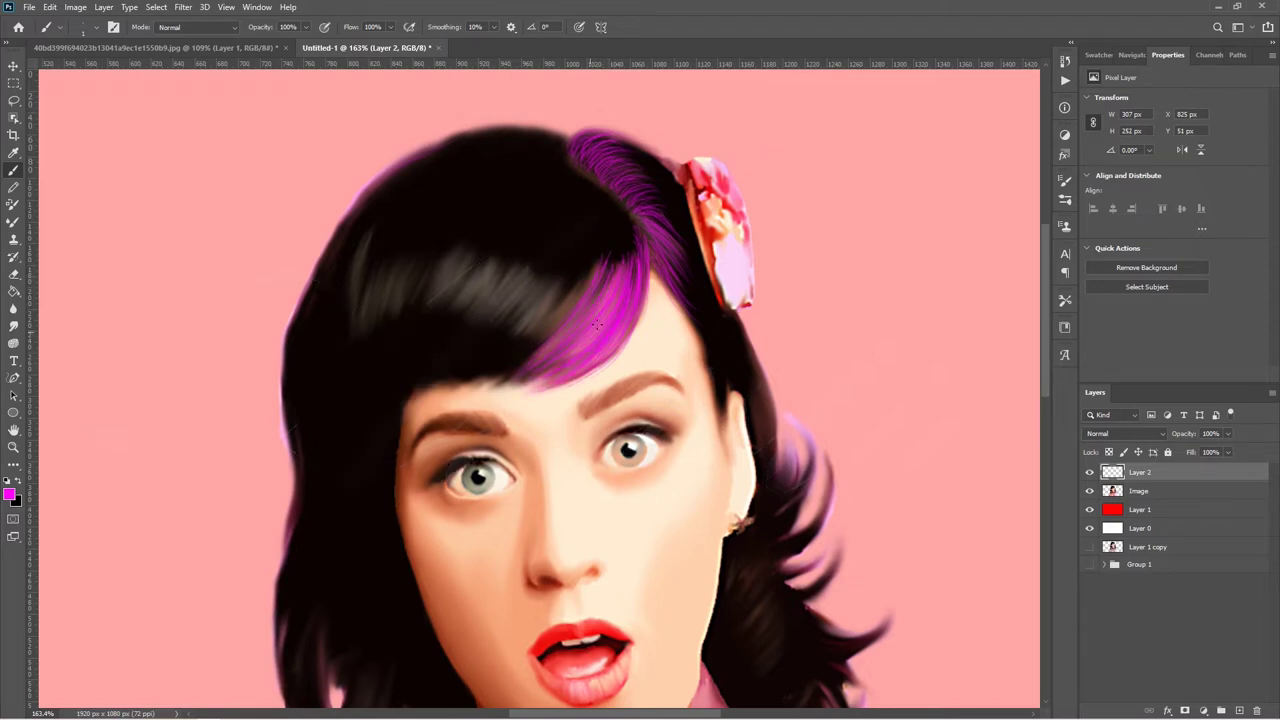
Tint the top and left edges of the hair dark purple.
left_click(15, 497)
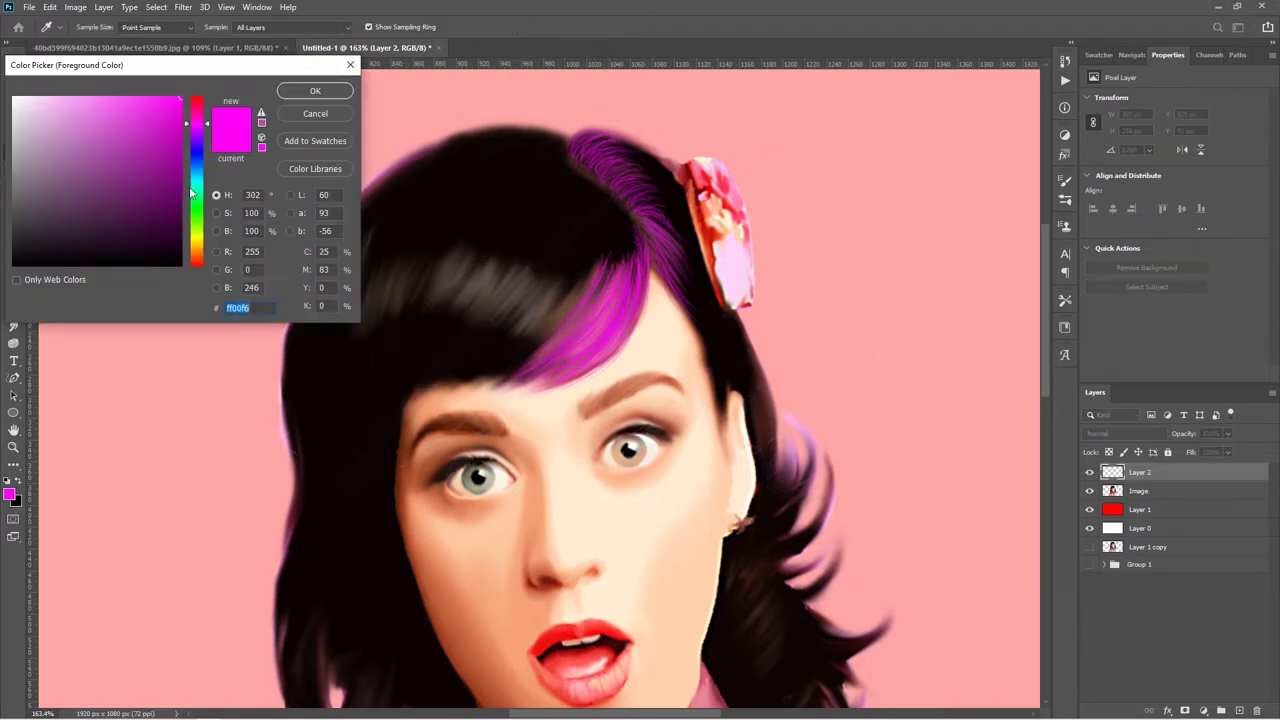
left_click(630, 254)
key("Return")
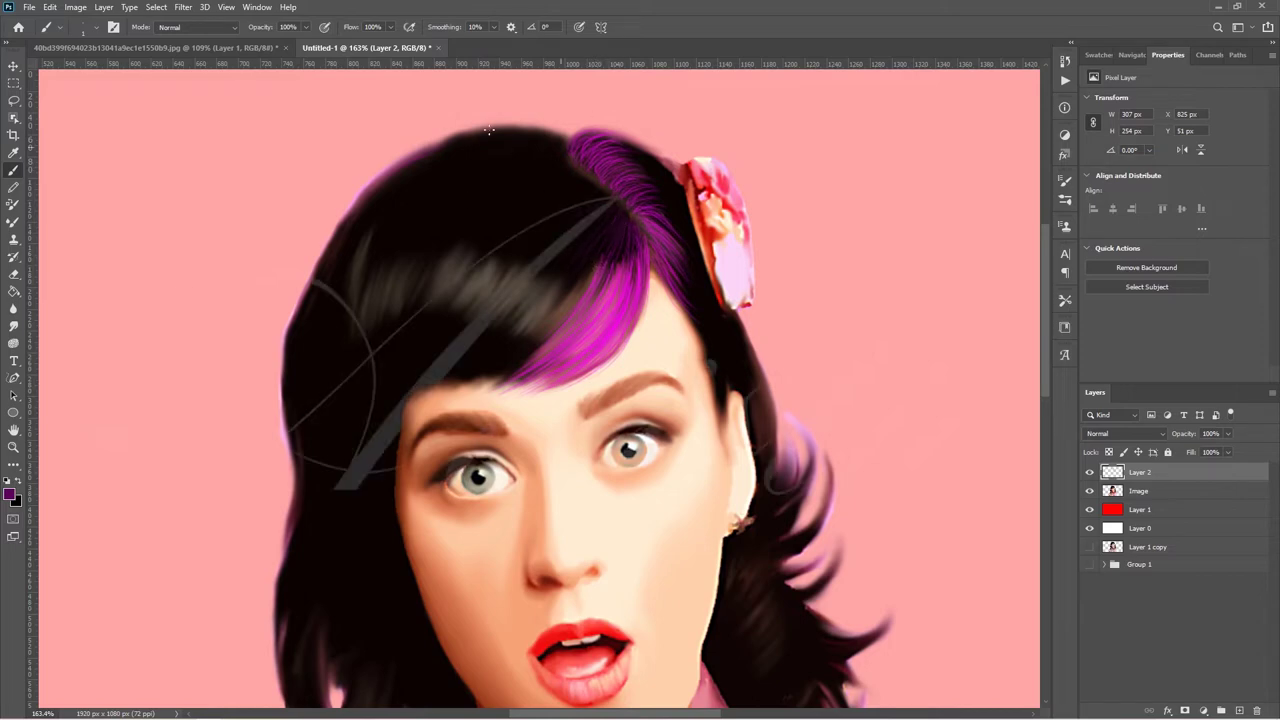
mouse_move(489, 130)
left_mouse_down()
mouse_move(432, 138)
mouse_move(340, 220)
left_mouse_up()
mouse_move(526, 194)
left_mouse_down()
mouse_move(486, 214)
mouse_move(366, 226)
left_mouse_up()
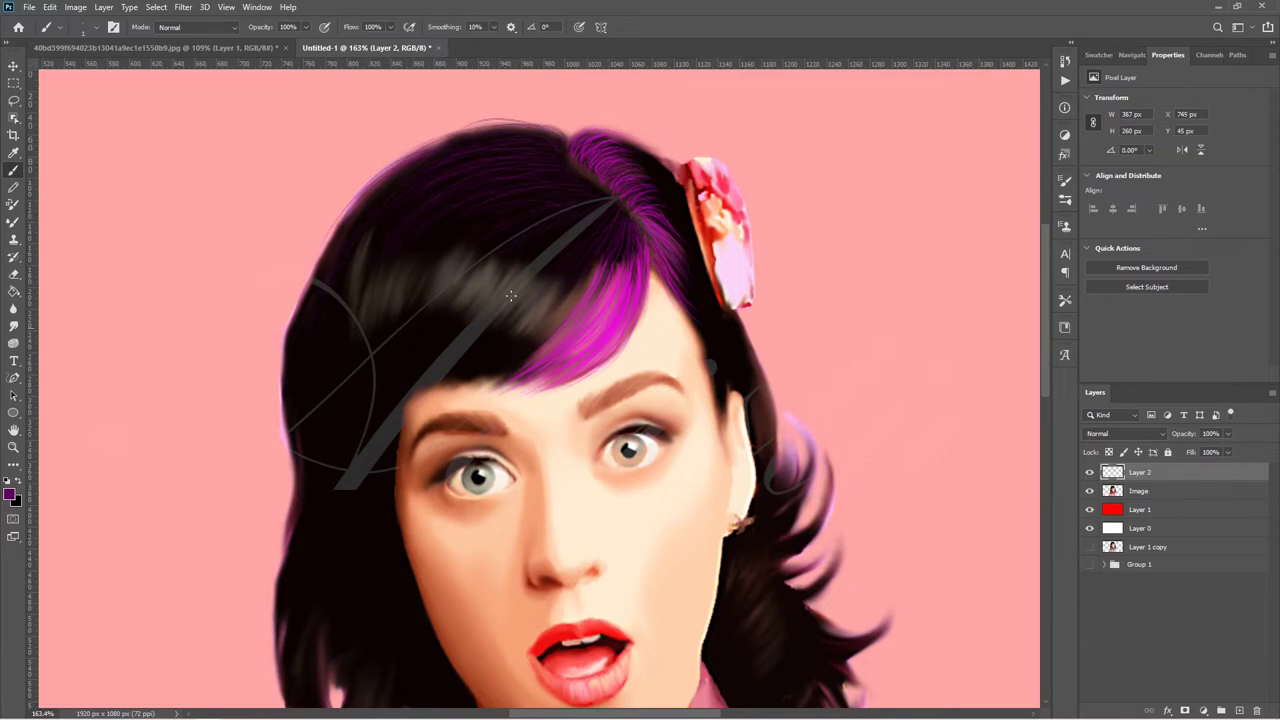
Switch the paint colour back to bright magenta and add an empty layer.
left_click(10, 494)
left_click(312, 93)
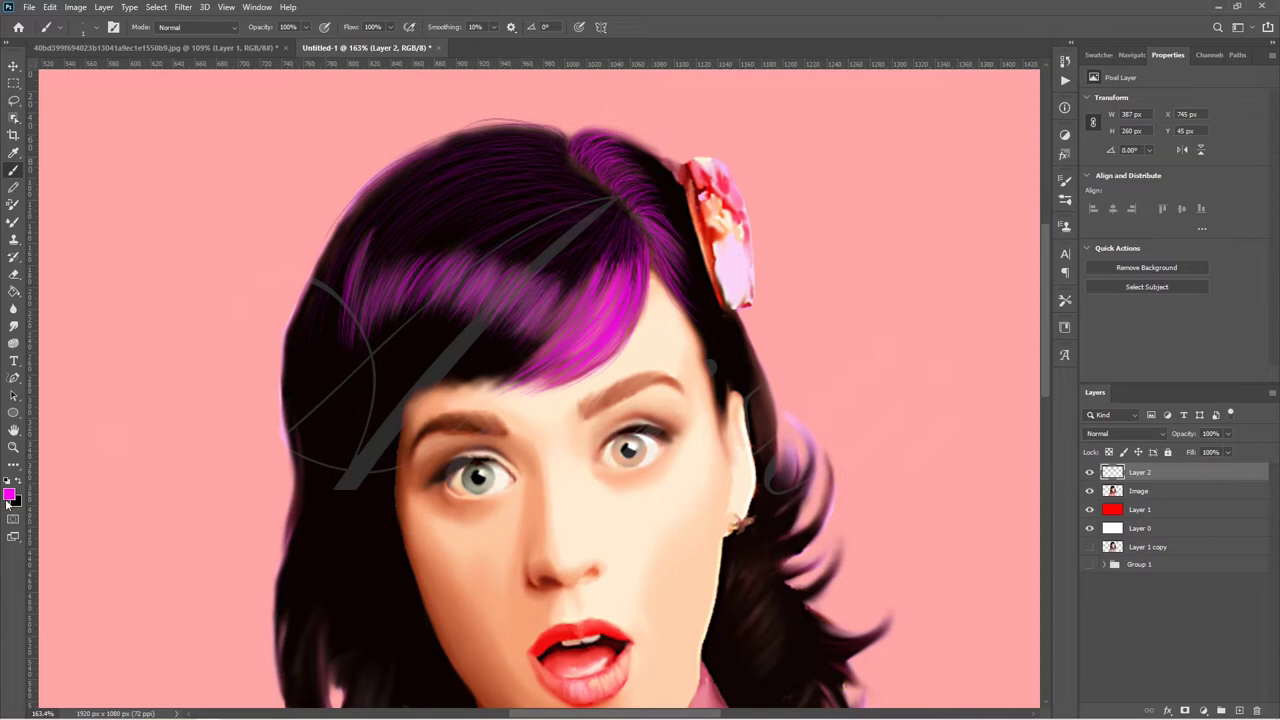
left_click(1239, 710)
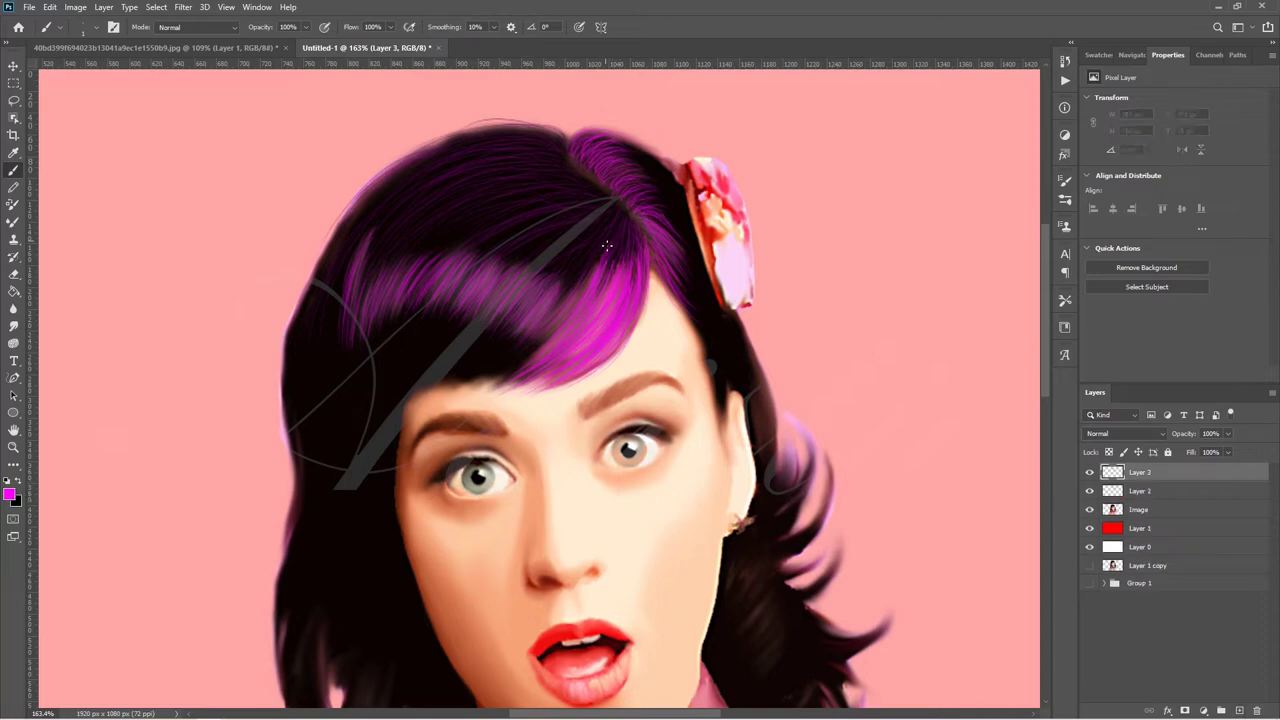
left_click(15, 327)
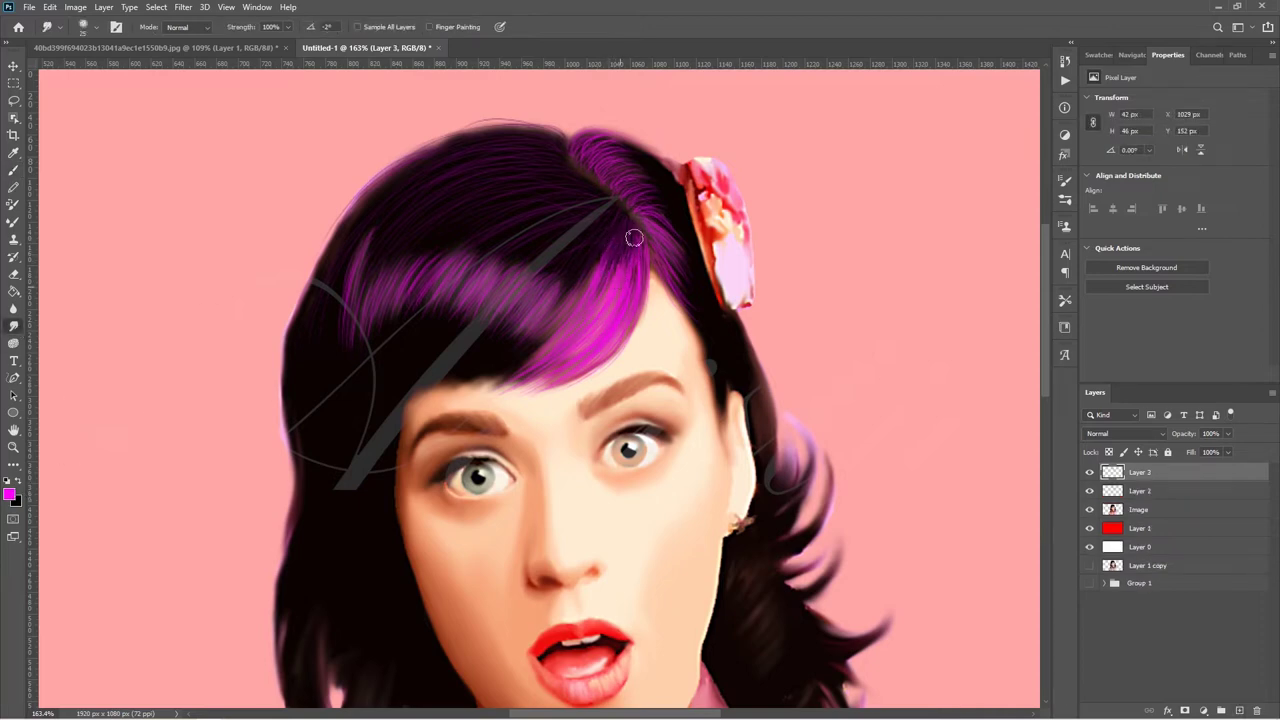
key("b")
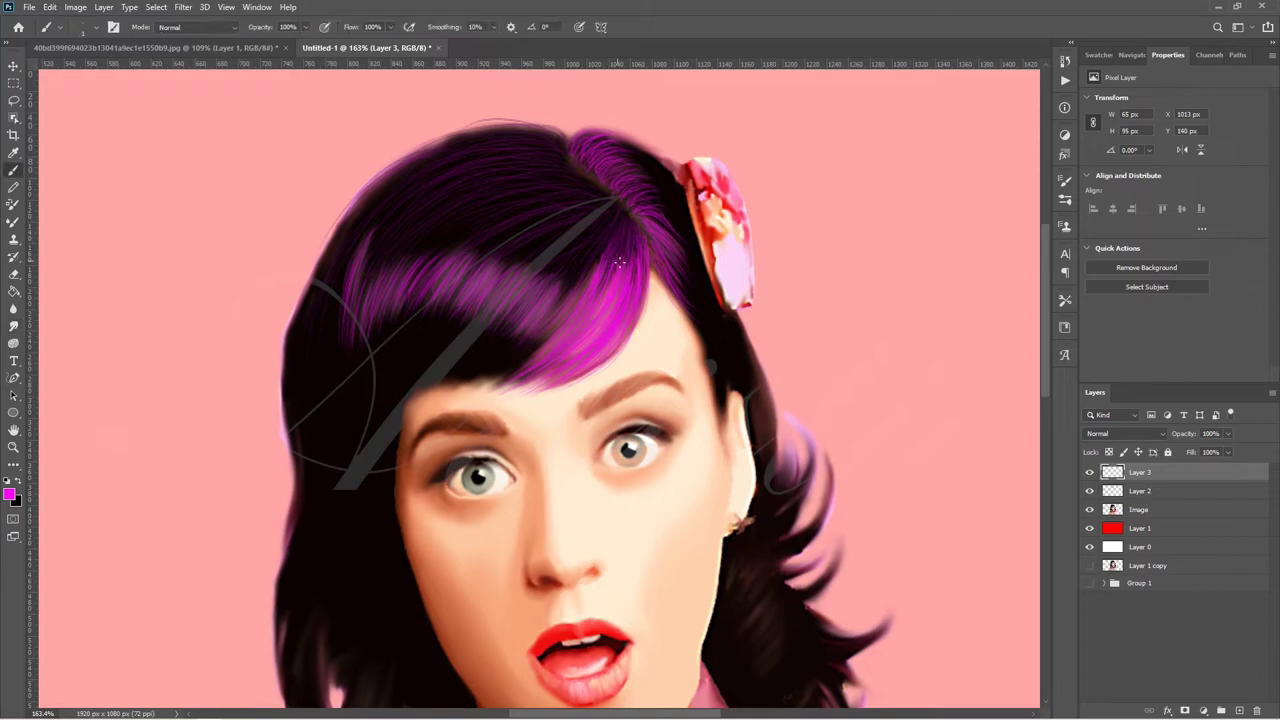
key("r")
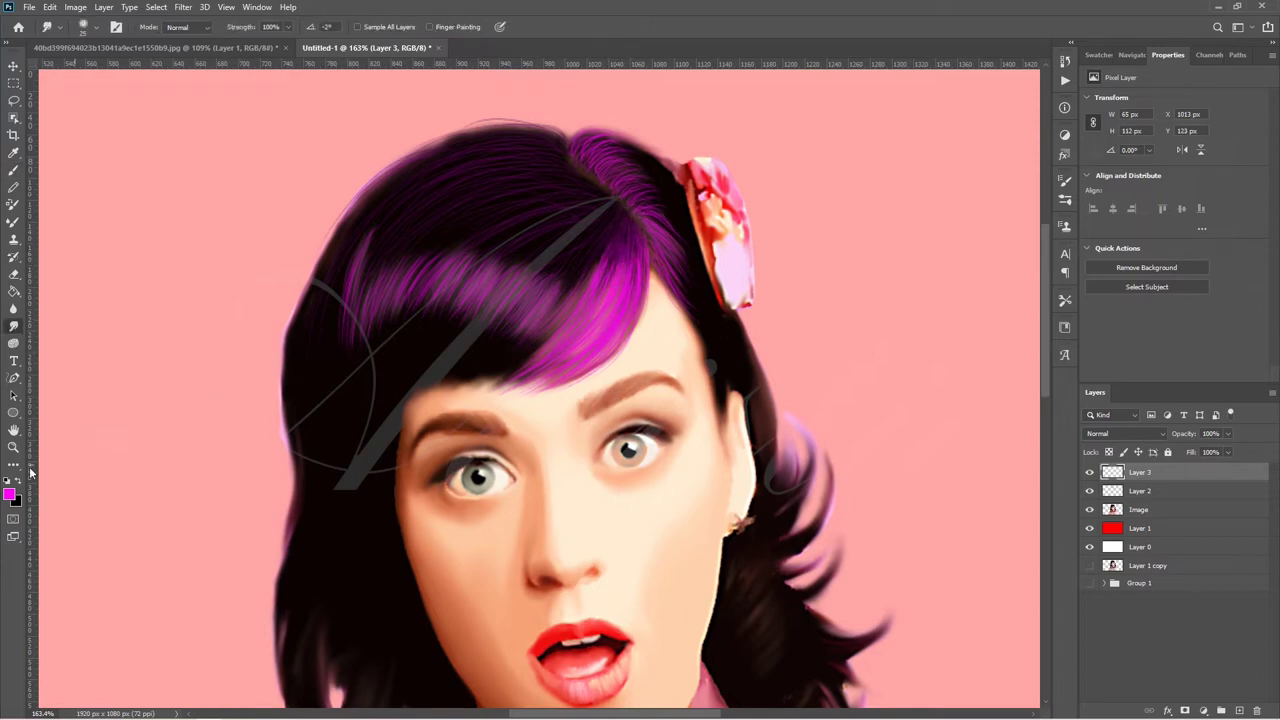
left_click(10, 494)
left_click(302, 91)
key("alt+bracketleft")
key("b")
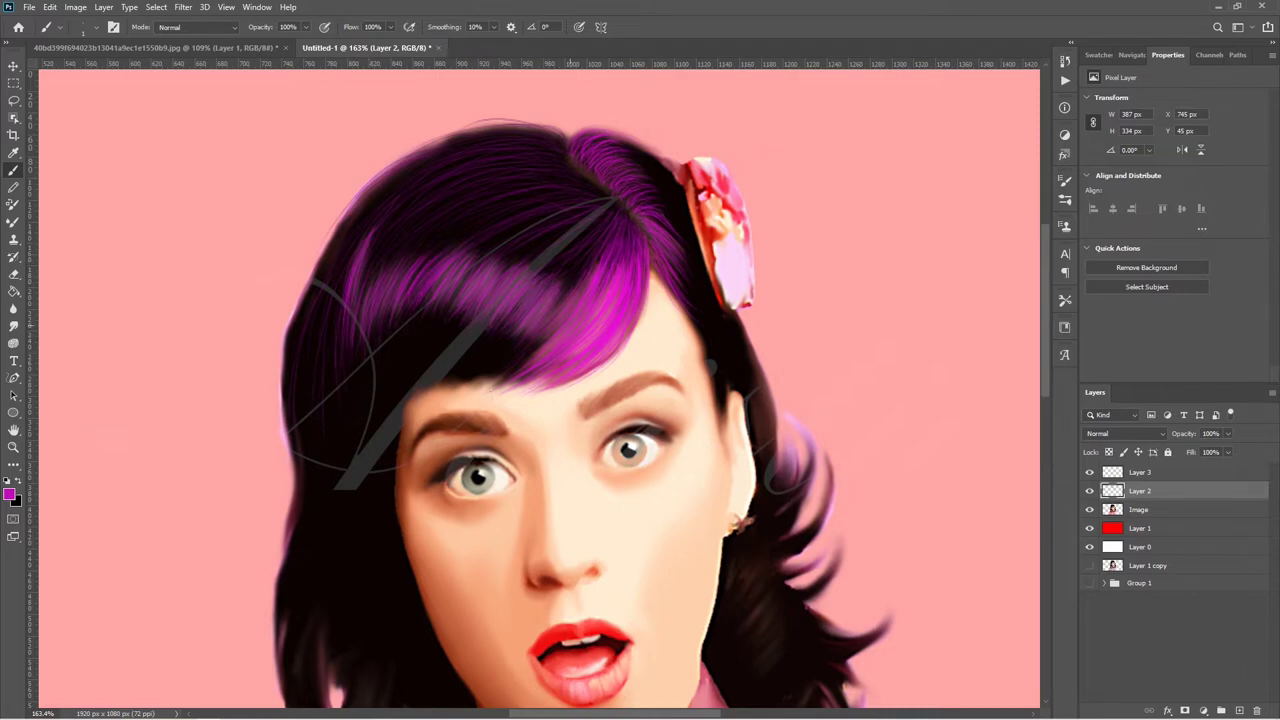
Paint a black strand down the middle of the hair.
left_click(9, 491)
left_click(20, 265)
left_click(326, 89)
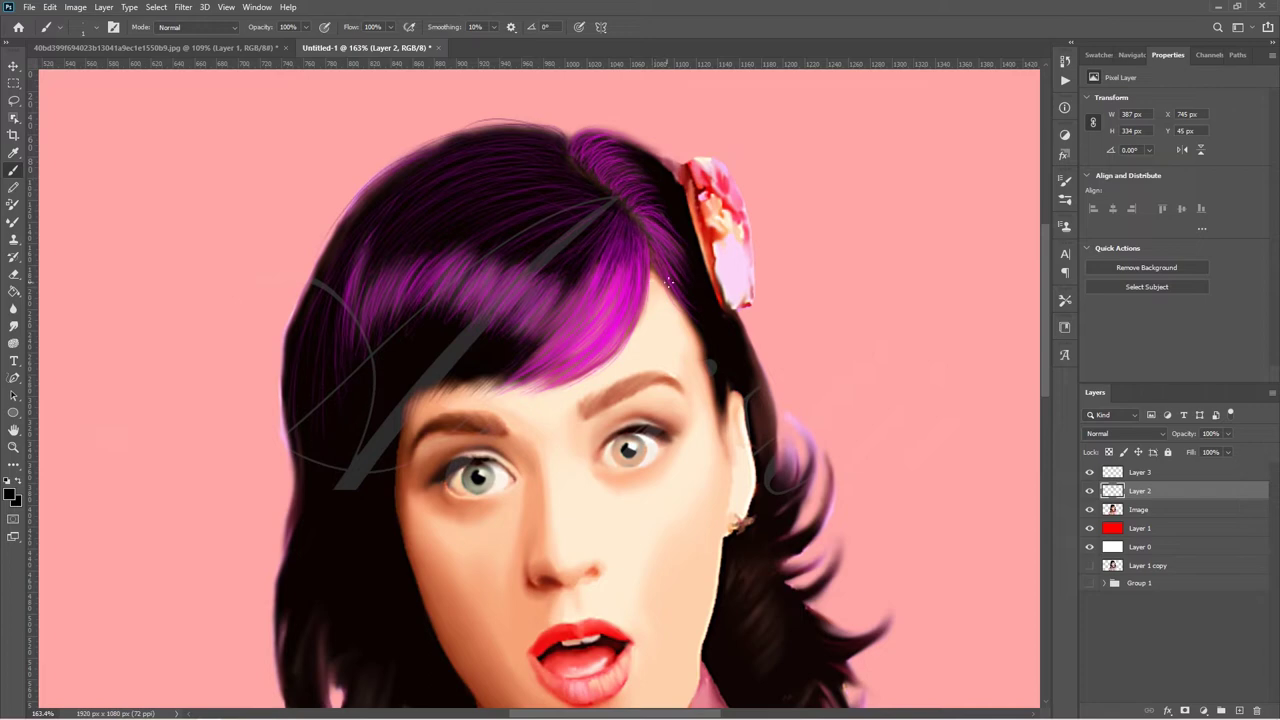
mouse_move(668, 280)
left_mouse_down()
mouse_move(721, 420)
mouse_move(712, 530)
left_mouse_up()
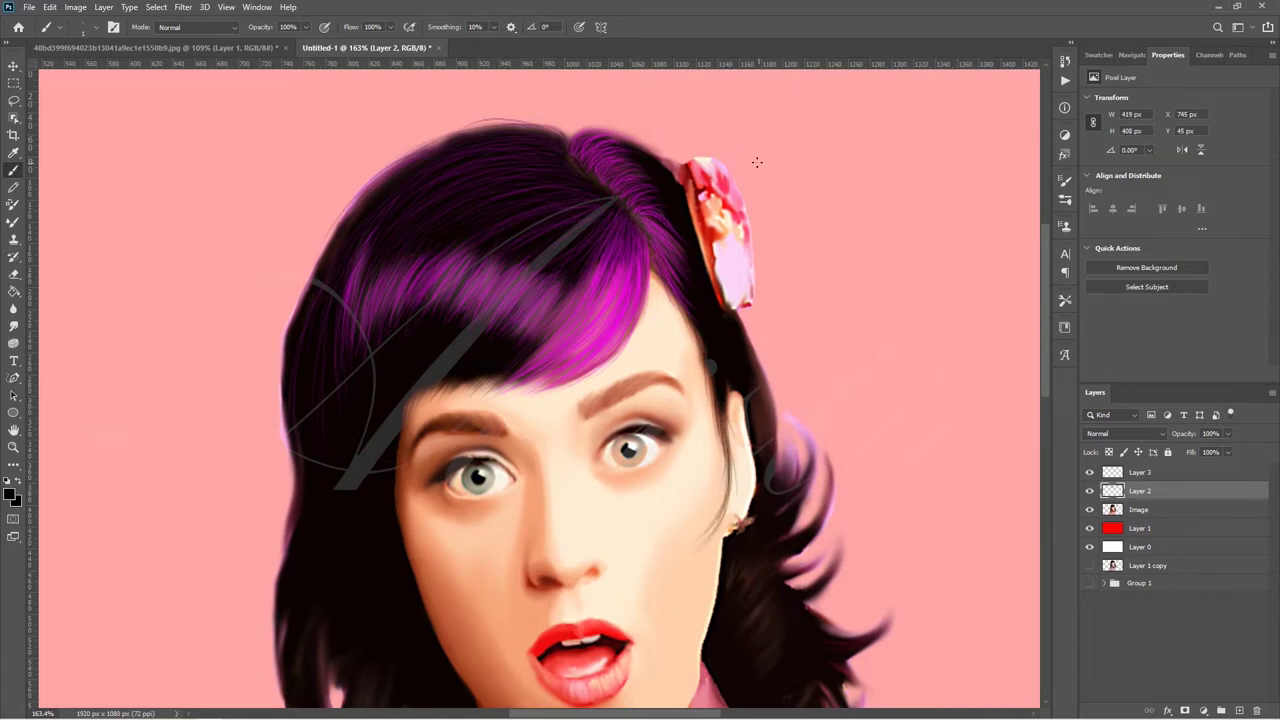
Sample the hair's magenta and paint strands along the right and lower-right hair.
left_click(12, 494)
left_click(320, 86)
left_click(645, 153, "alt")
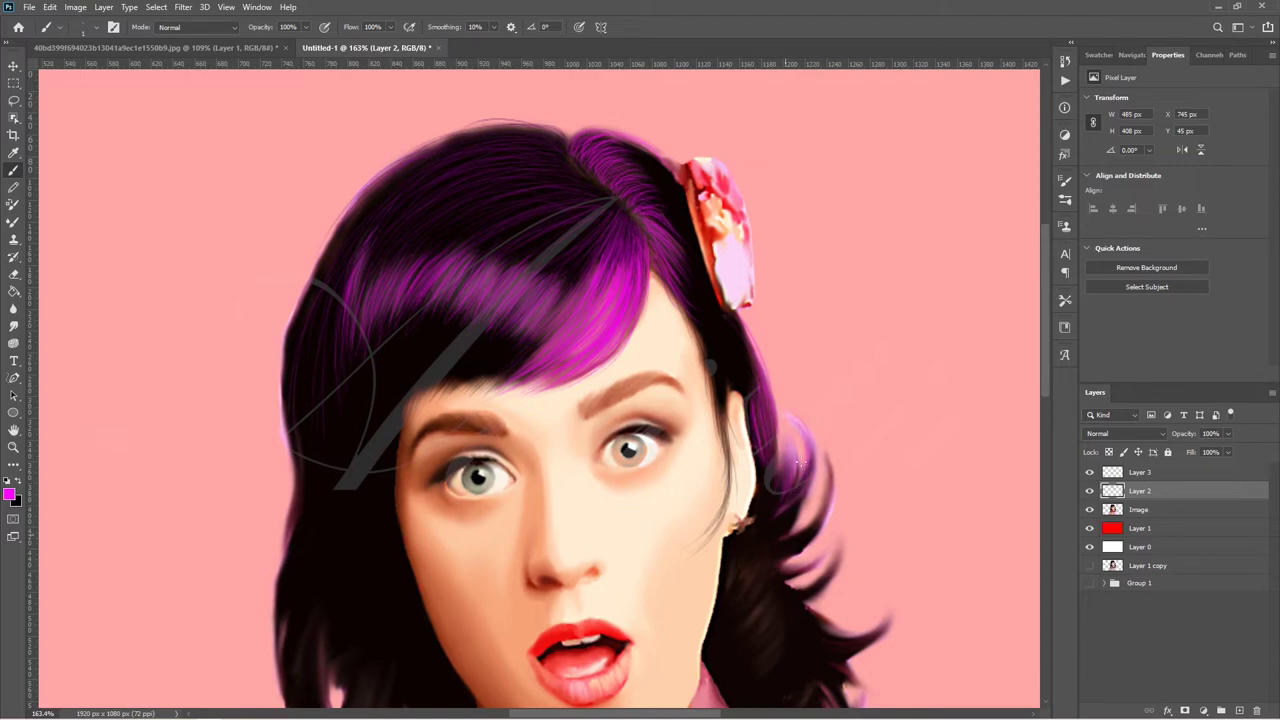
left_click_drag(831, 489, 817, 524)
left_click_drag(840, 656, 894, 610)
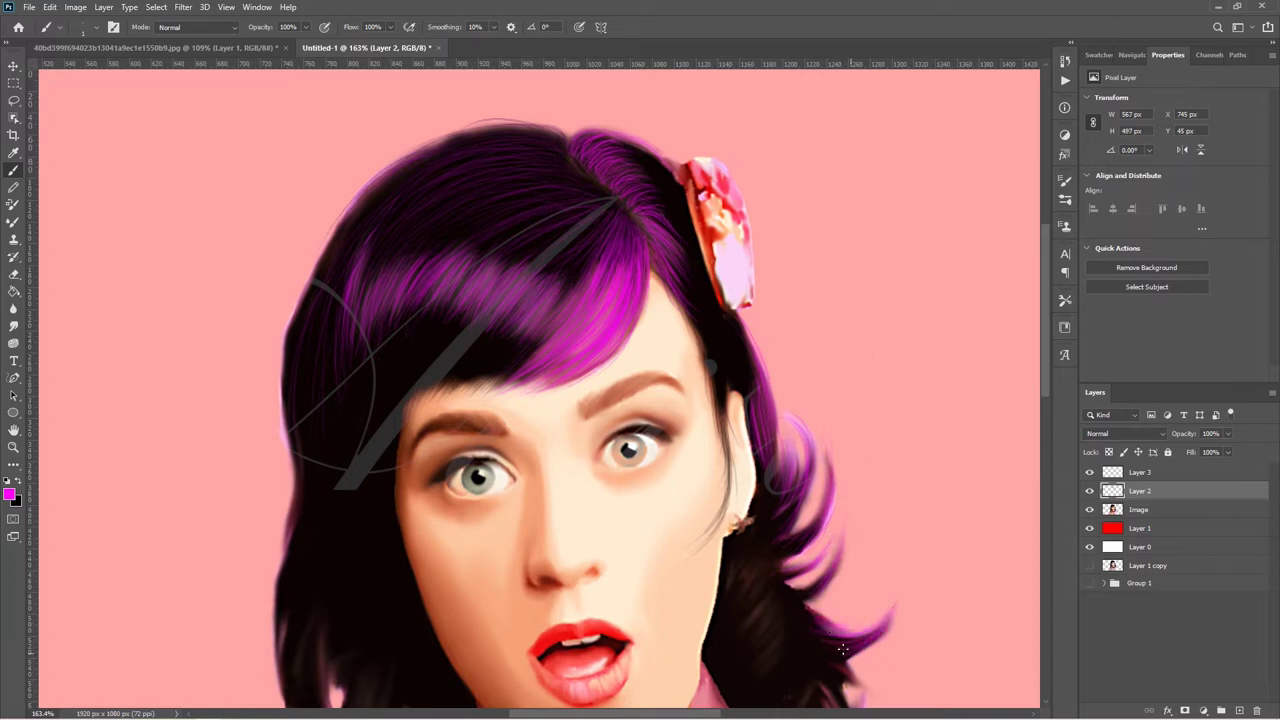
left_click_drag(843, 650, 843, 513)
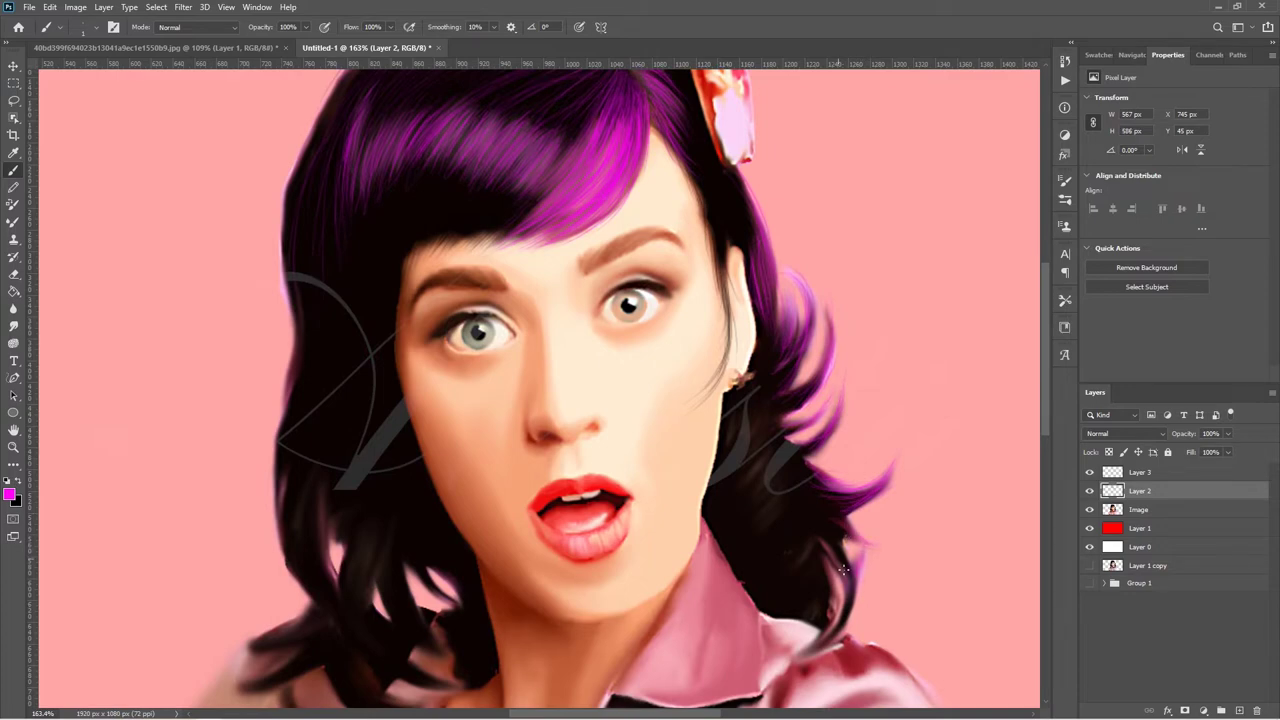
left_click_drag(847, 567, 822, 634)
Paint strands up the left hair edge and across the lower-left hair.
scroll(371, 314, "up", 2)
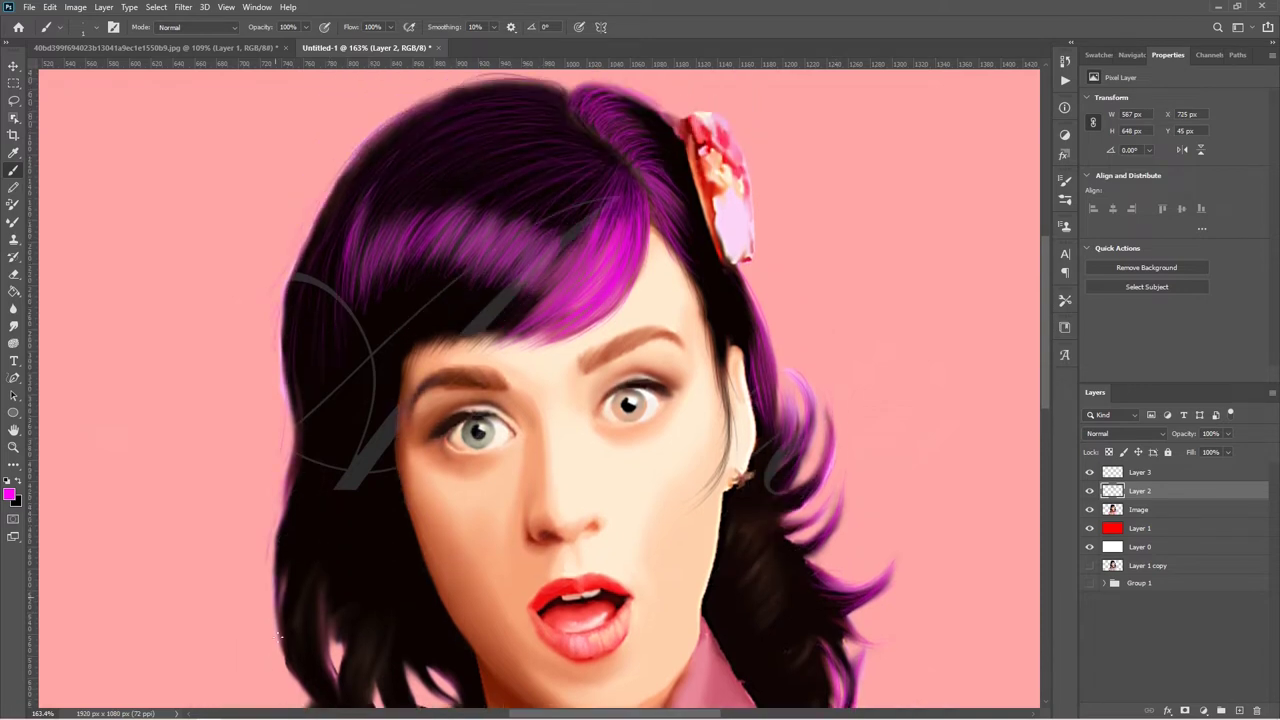
mouse_move(279, 635)
left_mouse_down()
mouse_move(268, 570)
mouse_move(281, 308)
left_mouse_up()
left_click_drag(270, 402, 282, 324)
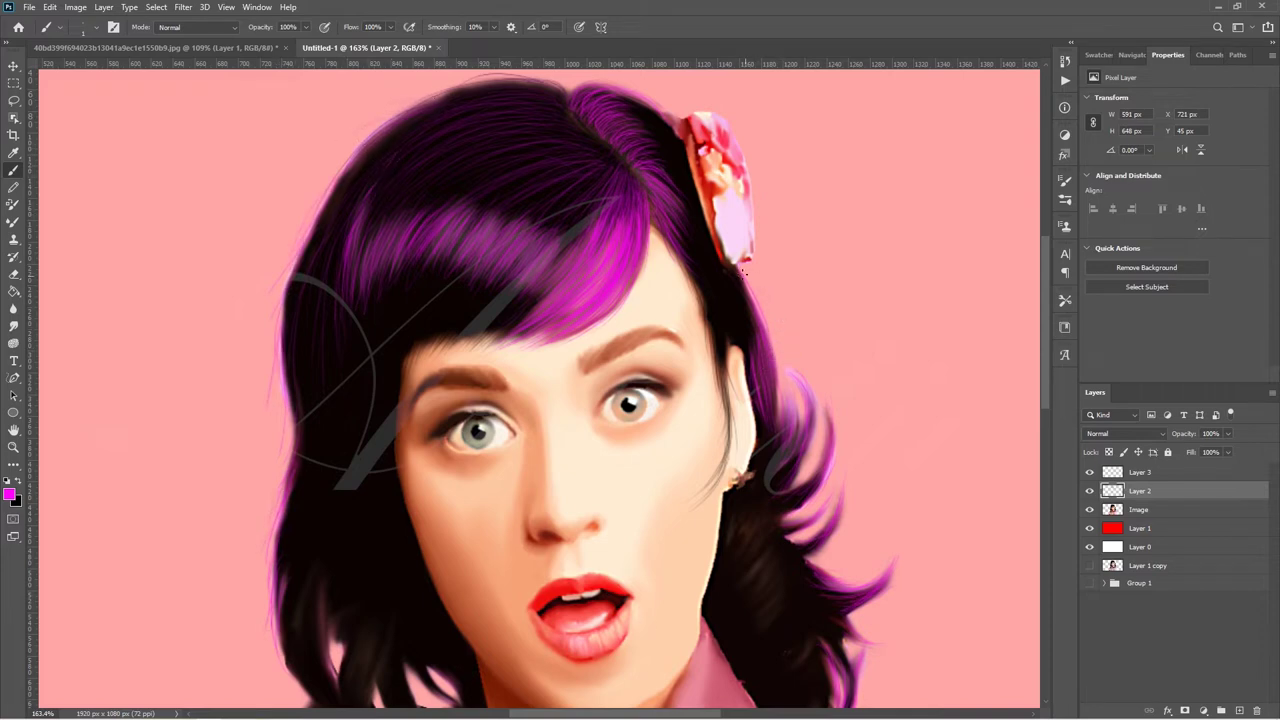
scroll(480, 250, "down", 3)
scroll(326, 402, "down", 2)
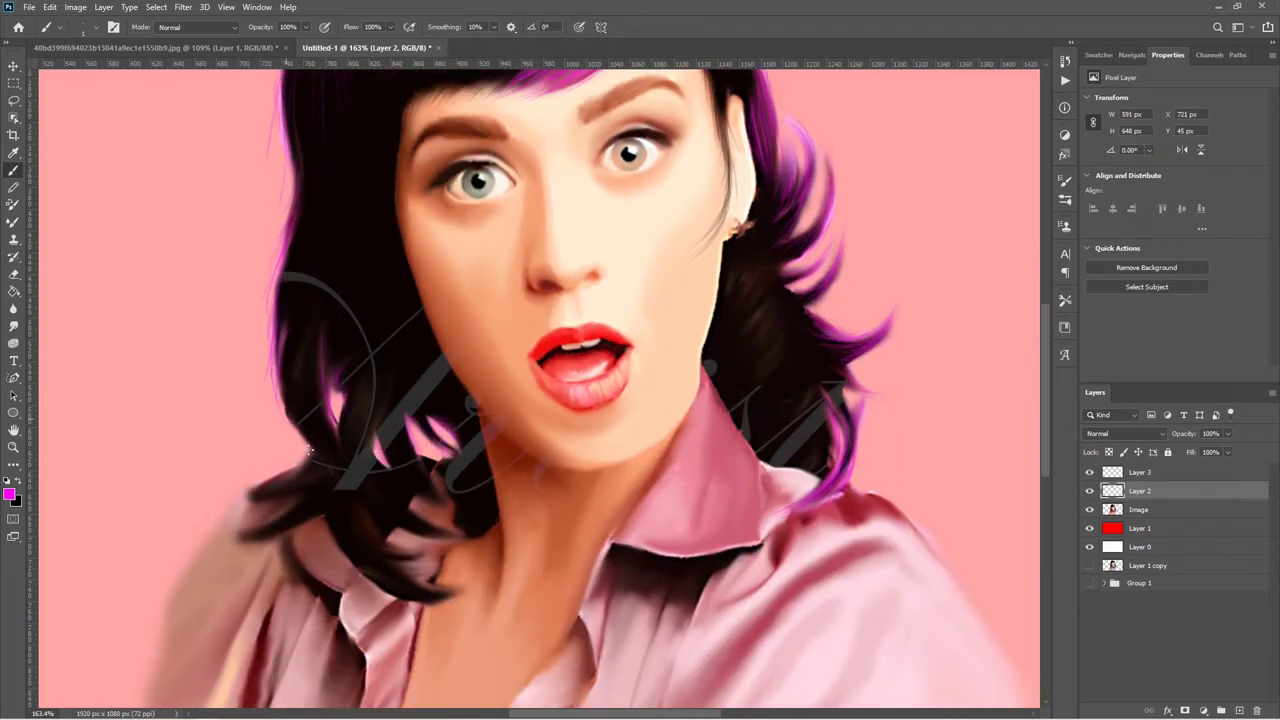
left_click_drag(259, 534, 338, 483)
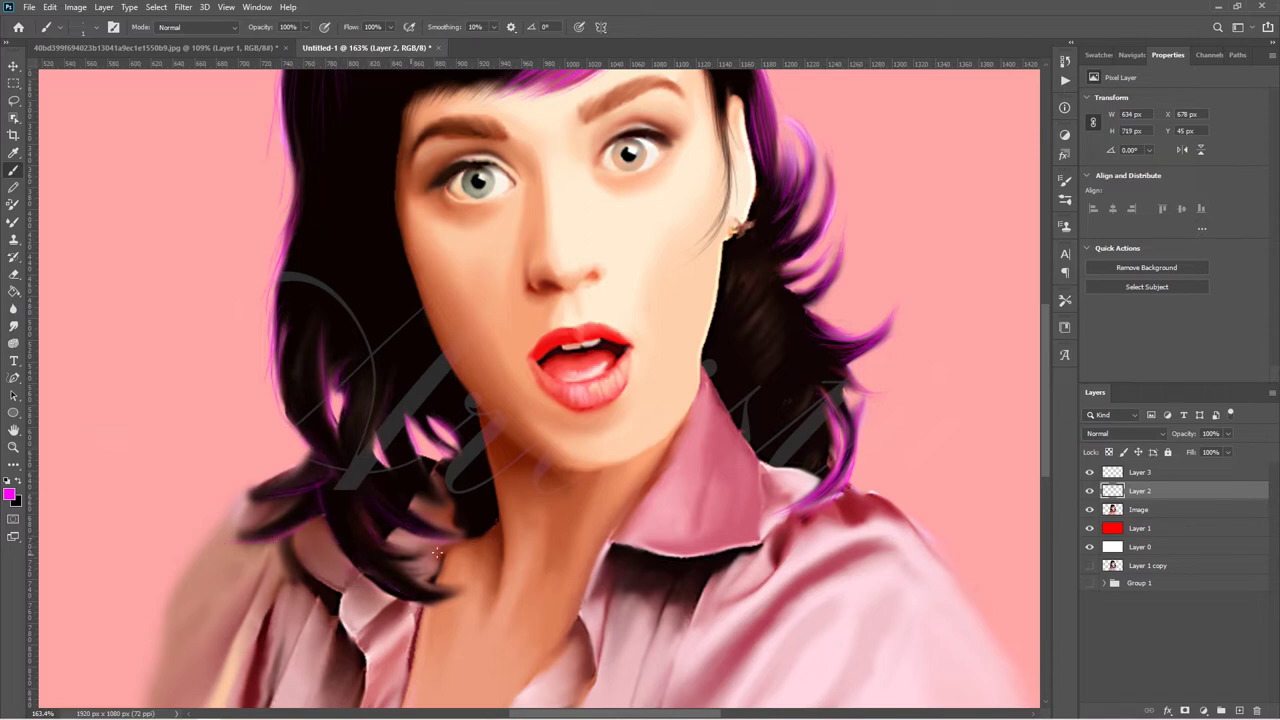
left_click_drag(242, 536, 305, 452)
Paint black strokes into the lower-left hair.
scroll(226, 491, "up", 3)
left_click(9, 493)
left_click(138, 268)
key("Return")
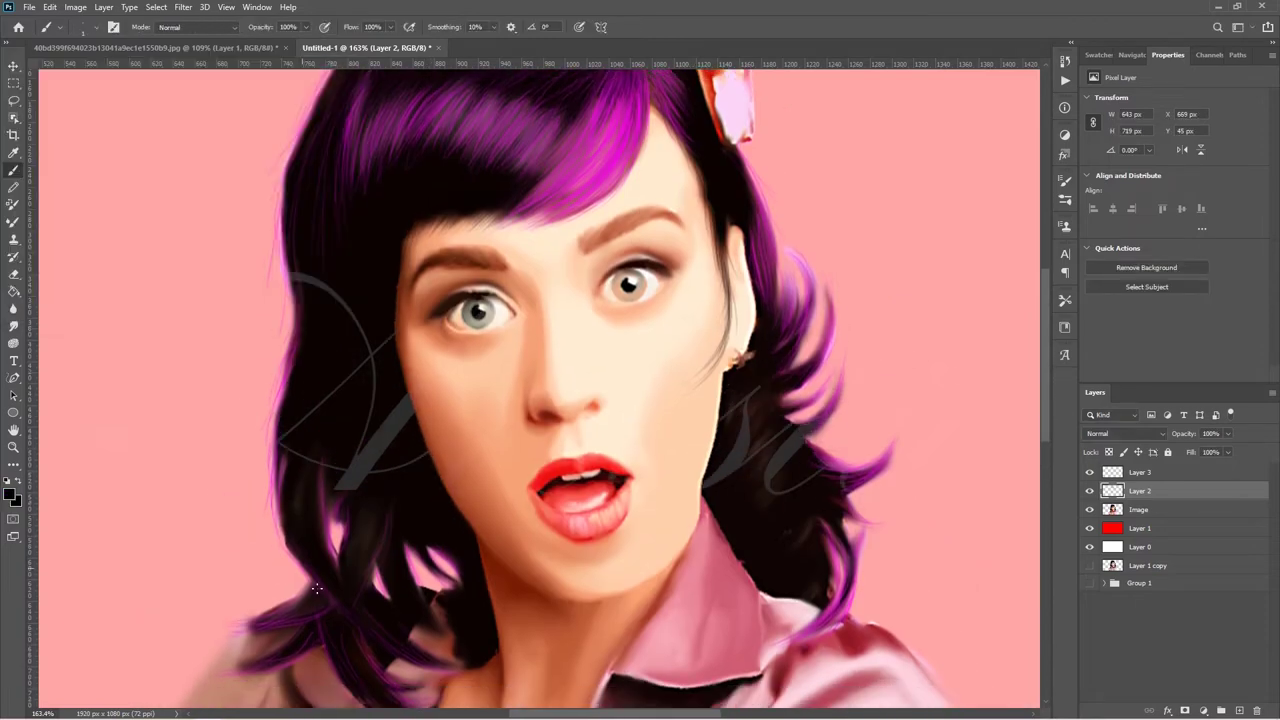
left_click_drag(261, 624, 232, 636)
left_click_drag(414, 550, 381, 632)
left_click_drag(250, 628, 214, 674)
Darken the hair beside the neck and the right hair's magenta edge, then fit the view.
scroll(450, 548, "down", 4)
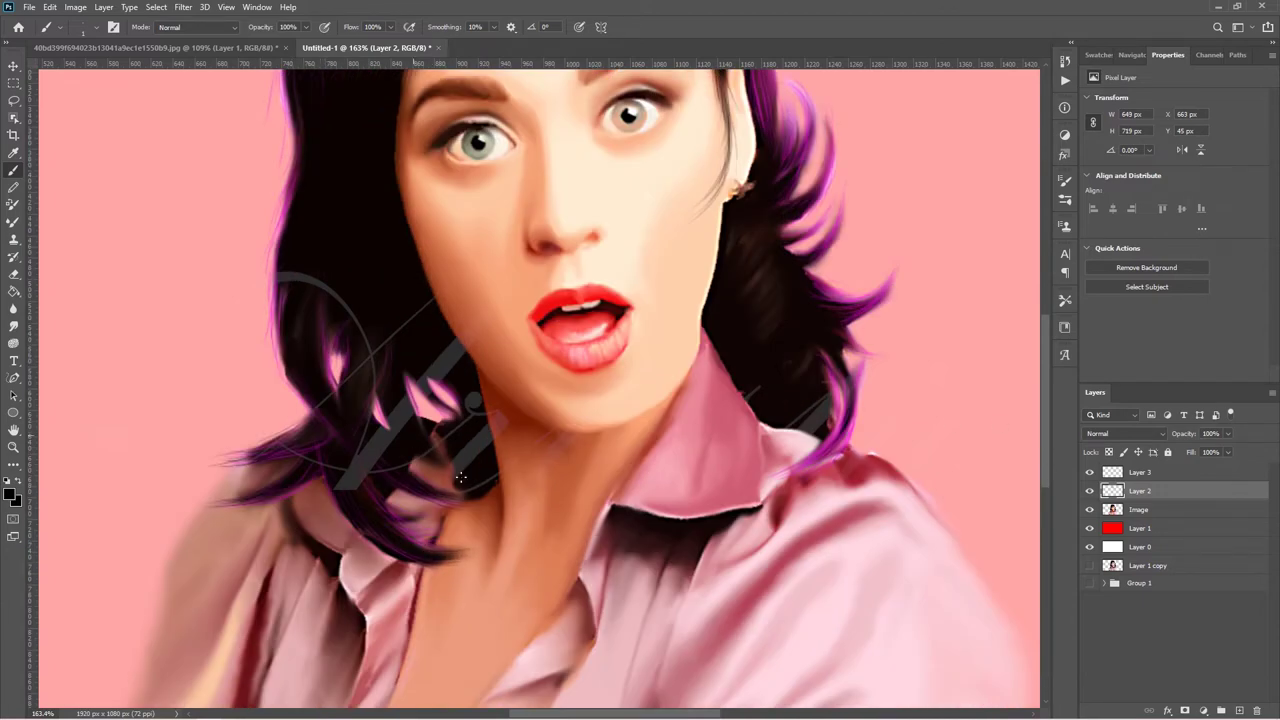
left_click_drag(420, 420, 408, 378)
scroll(565, 535, "up", 3)
scroll(460, 460, "up", 5)
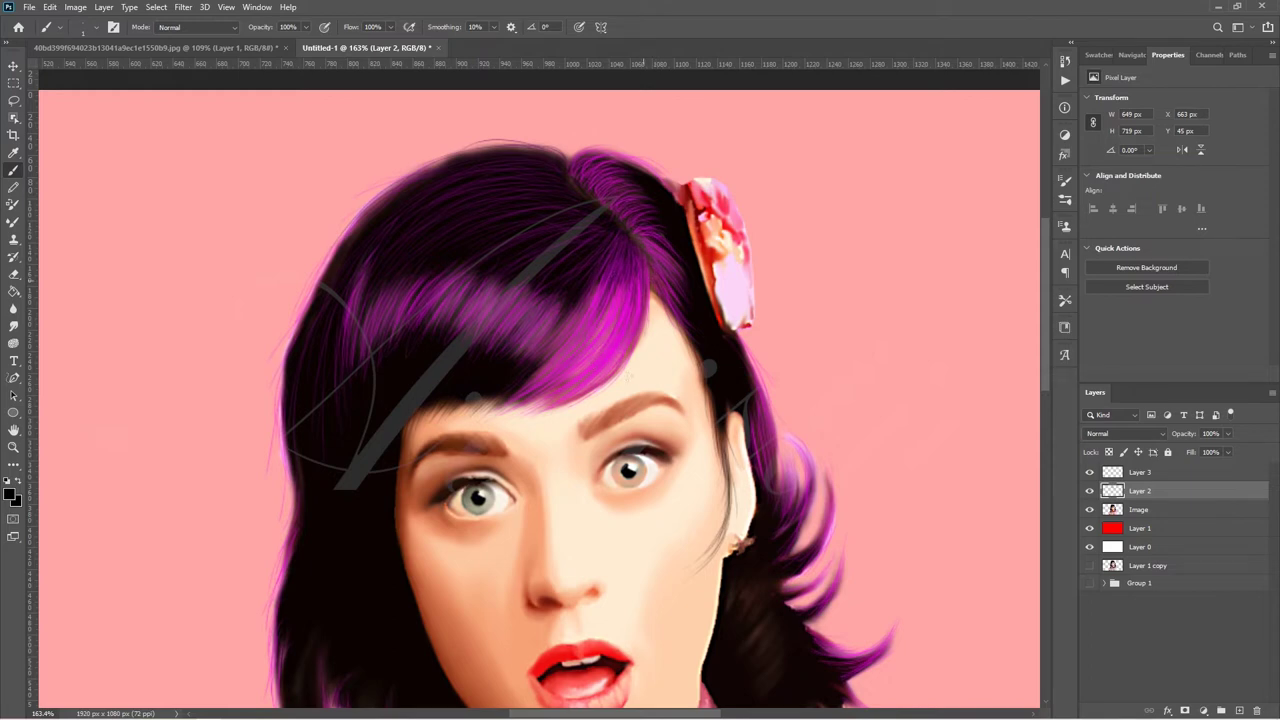
left_click_drag(645, 314, 645, 350)
key("ctrl+0")
Zoom in on the bangs and set up the Brush with magenta paint.
key("z")
key("ctrl+plus")
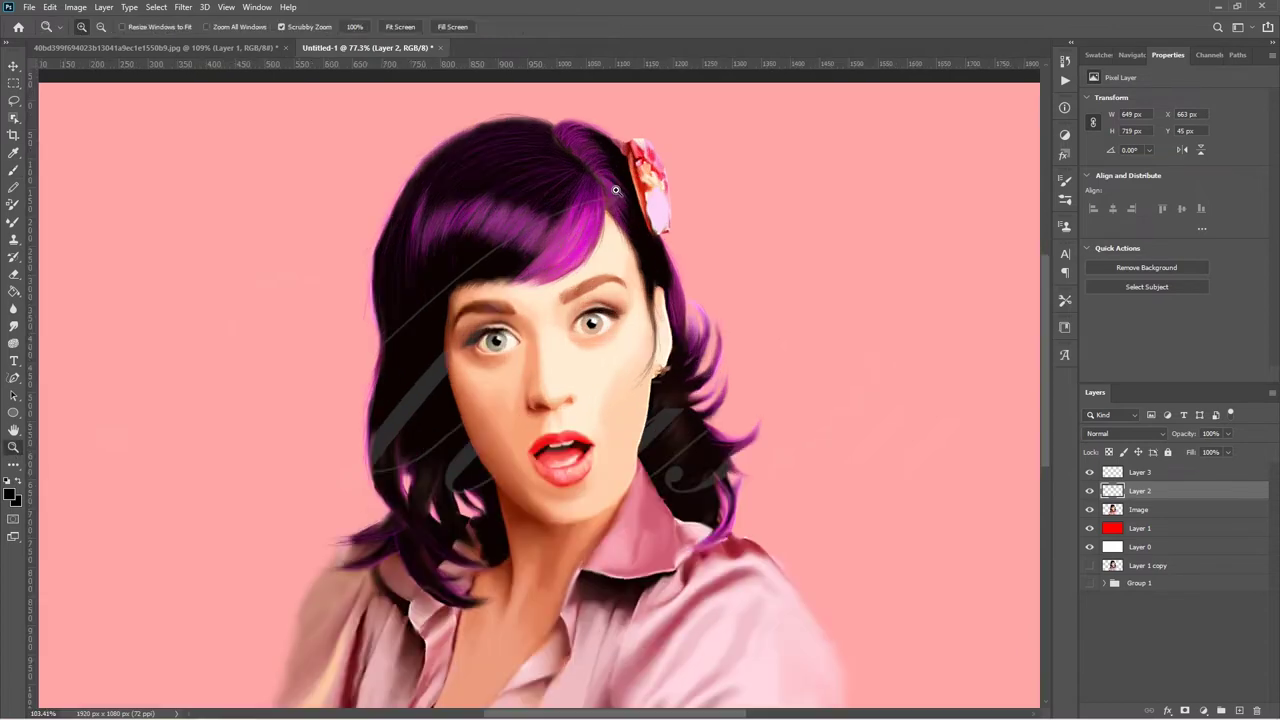
key("ctrl+plus")
left_click(11, 494)
left_click(314, 89)
key("b")
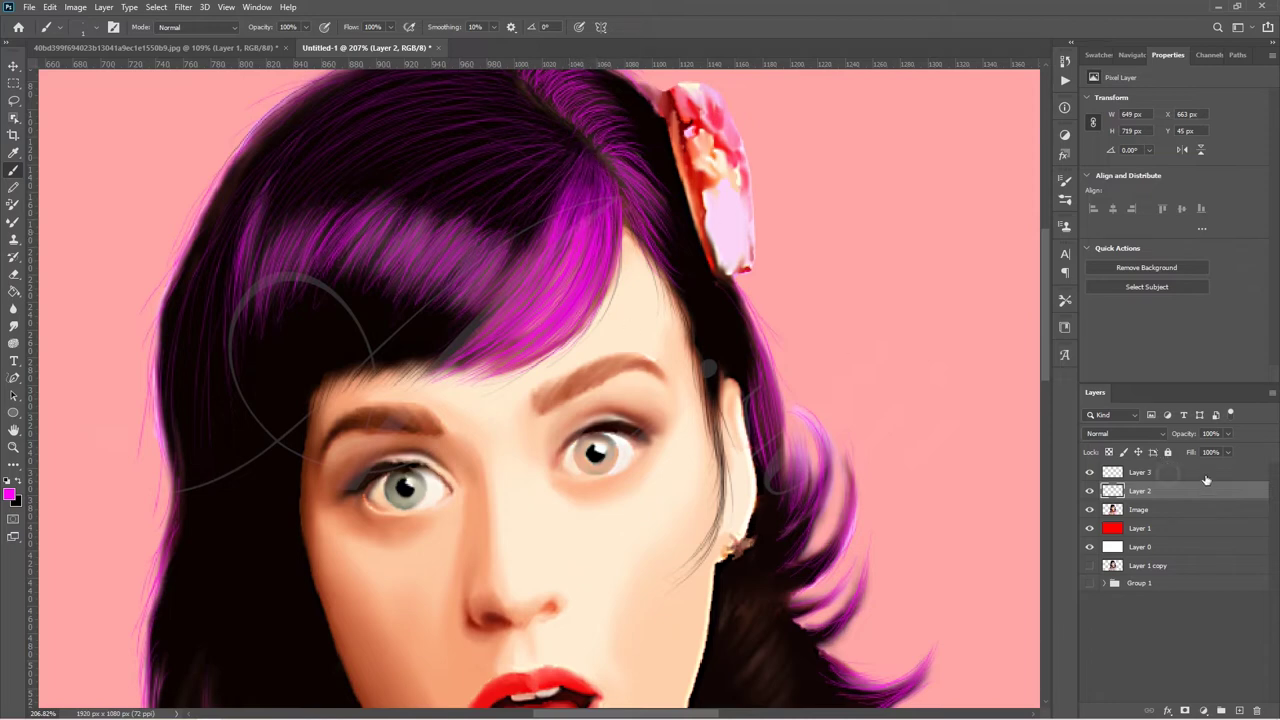
On new Layer 4, paint light pink zigzags across the bangs and smudge them soft.
key("ctrl+shift+alt+n")
left_click(10, 493)
left_click(300, 91)
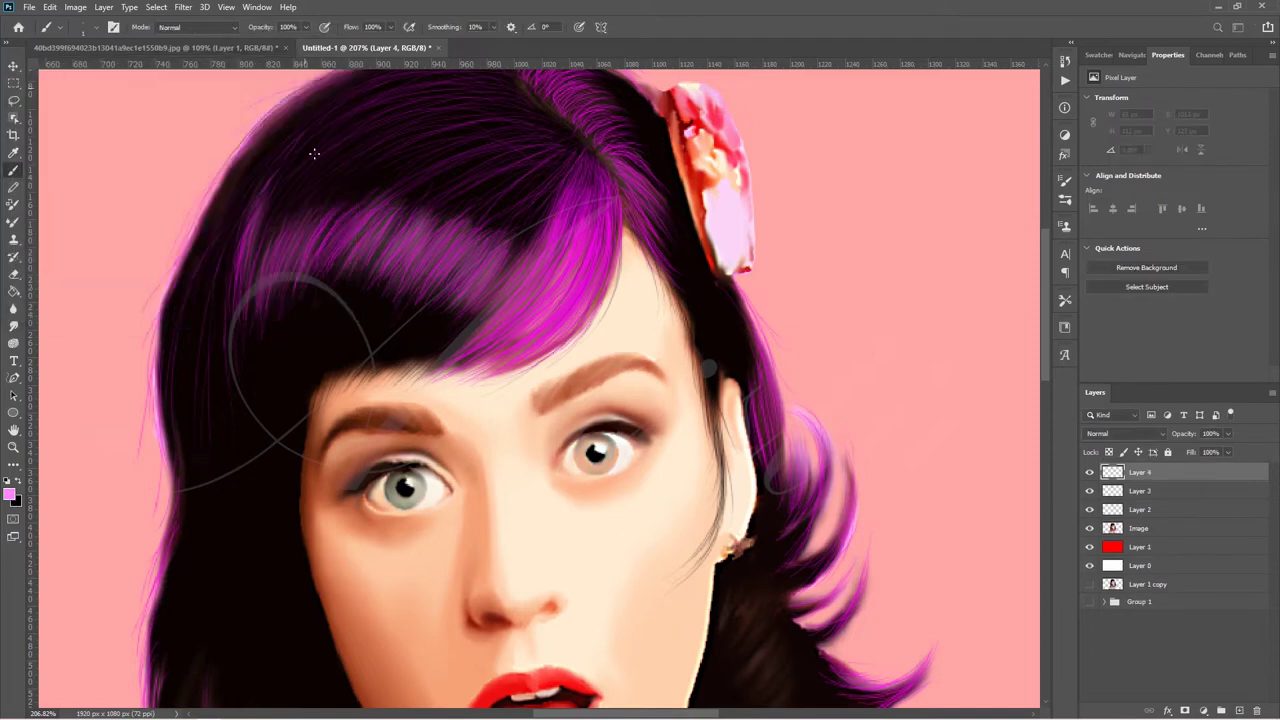
mouse_move(493, 259)
left_mouse_down()
mouse_move(456, 272)
mouse_move(290, 260)
mouse_move(287, 276)
left_mouse_up()
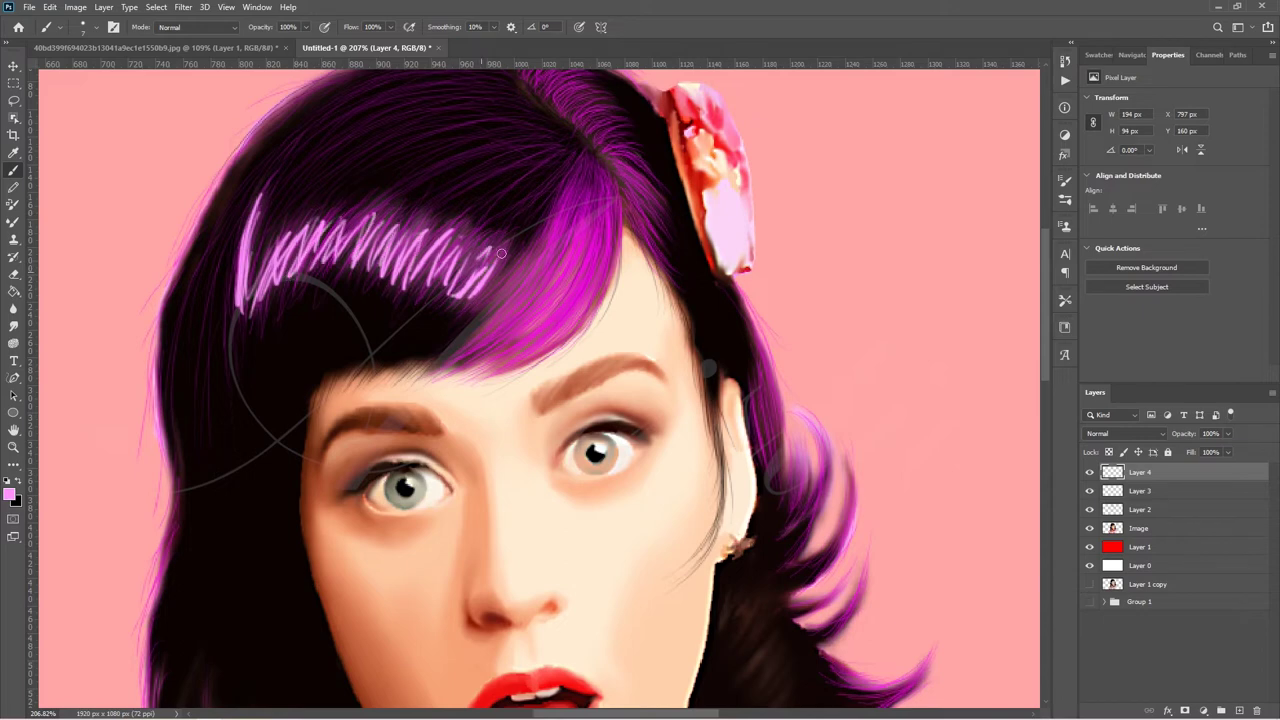
mouse_move(485, 258)
left_mouse_down()
mouse_move(560, 240)
mouse_move(590, 300)
mouse_move(530, 286)
left_mouse_up()
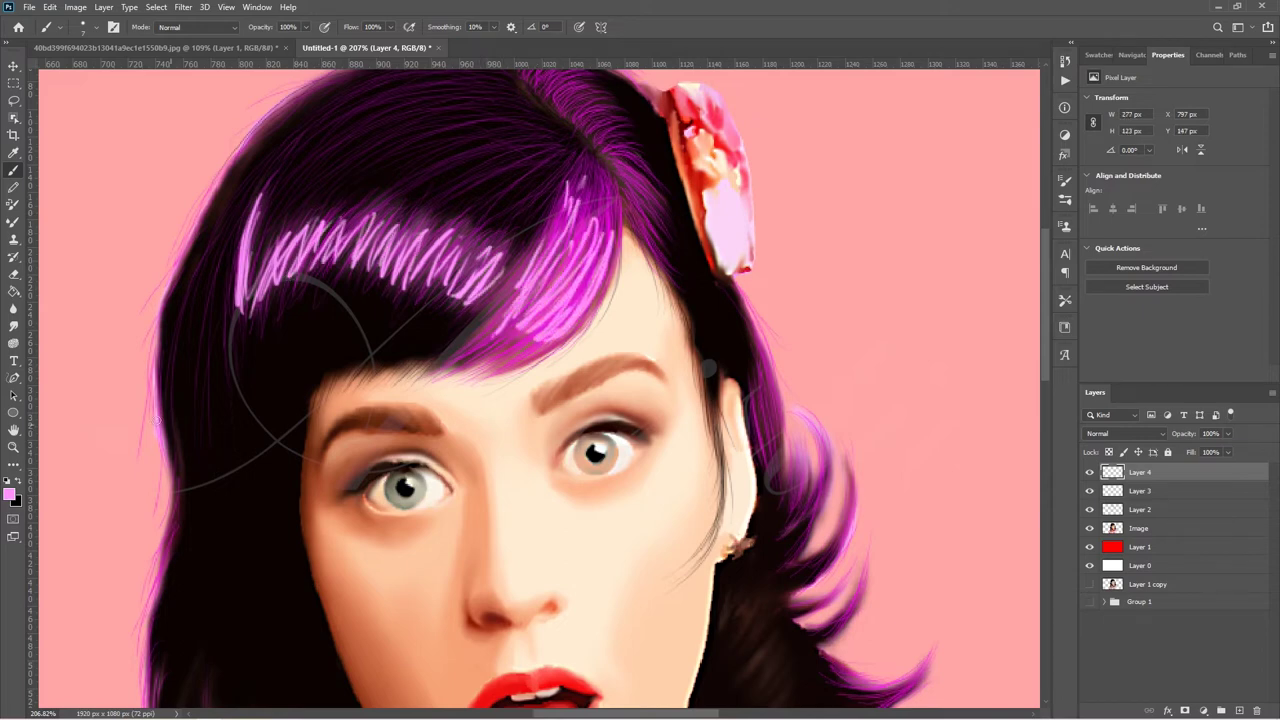
key("r")
mouse_move(240, 300)
left_mouse_down()
mouse_move(262, 190)
mouse_move(246, 320)
mouse_move(377, 194)
mouse_move(486, 229)
mouse_move(494, 217)
mouse_move(409, 186)
mouse_move(250, 305)
left_mouse_up()
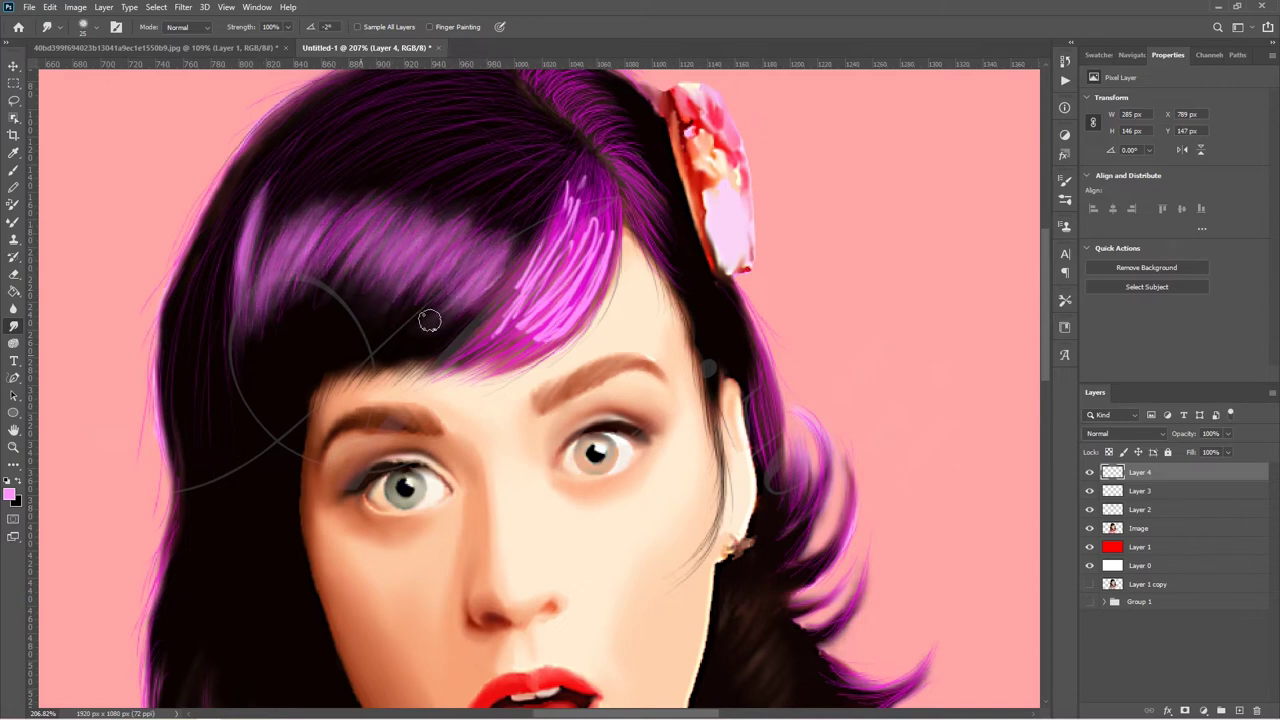
mouse_move(500, 225)
left_mouse_down()
mouse_move(580, 177)
mouse_move(557, 286)
mouse_move(598, 283)
mouse_move(594, 310)
mouse_move(466, 302)
mouse_move(346, 232)
mouse_move(230, 302)
mouse_move(254, 212)
left_mouse_up()
Move Layer 4 below Layer 2 at 78% opacity and reselect Layer 3.
left_click_drag(1174, 474, 1179, 520)
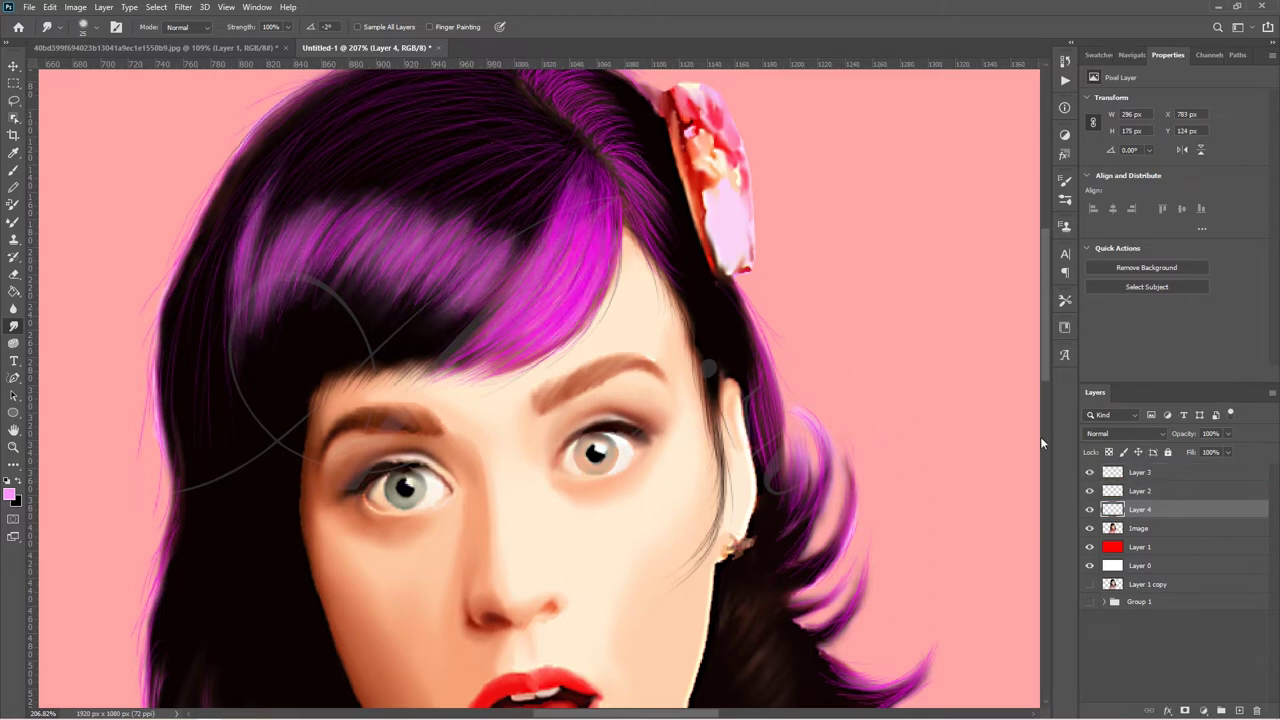
left_click_drag(1186, 438, 1175, 432)
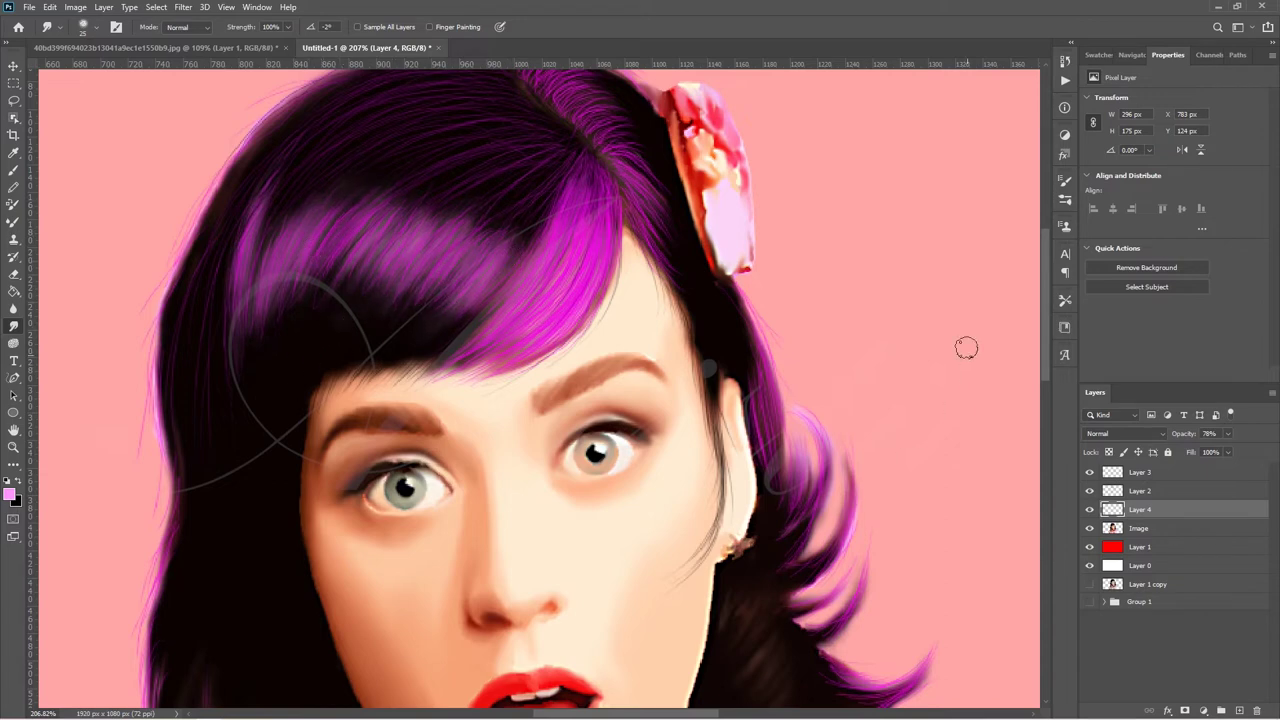
left_click(1162, 474)
scroll(1044, 350, "down", 3)
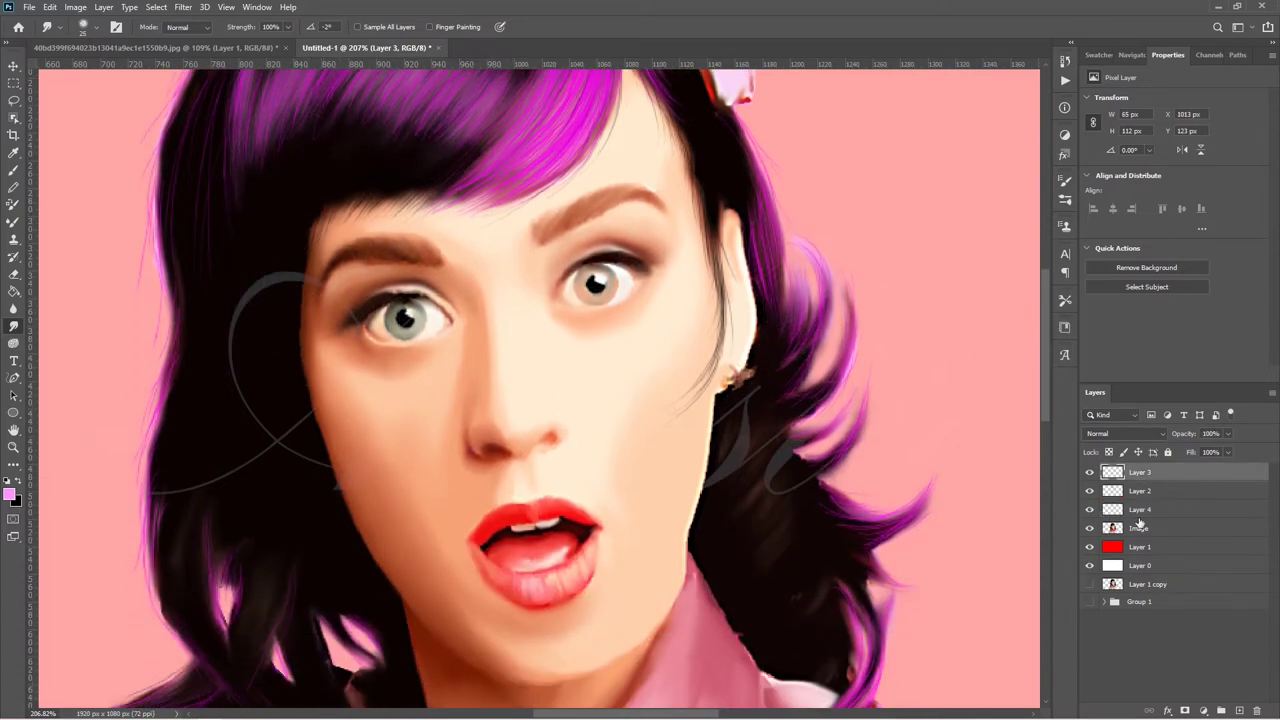
Pick dark purple and paint fine hairs on the inner right eyebrow.
left_click(13, 152)
left_click(10, 494)
left_click(170, 235)
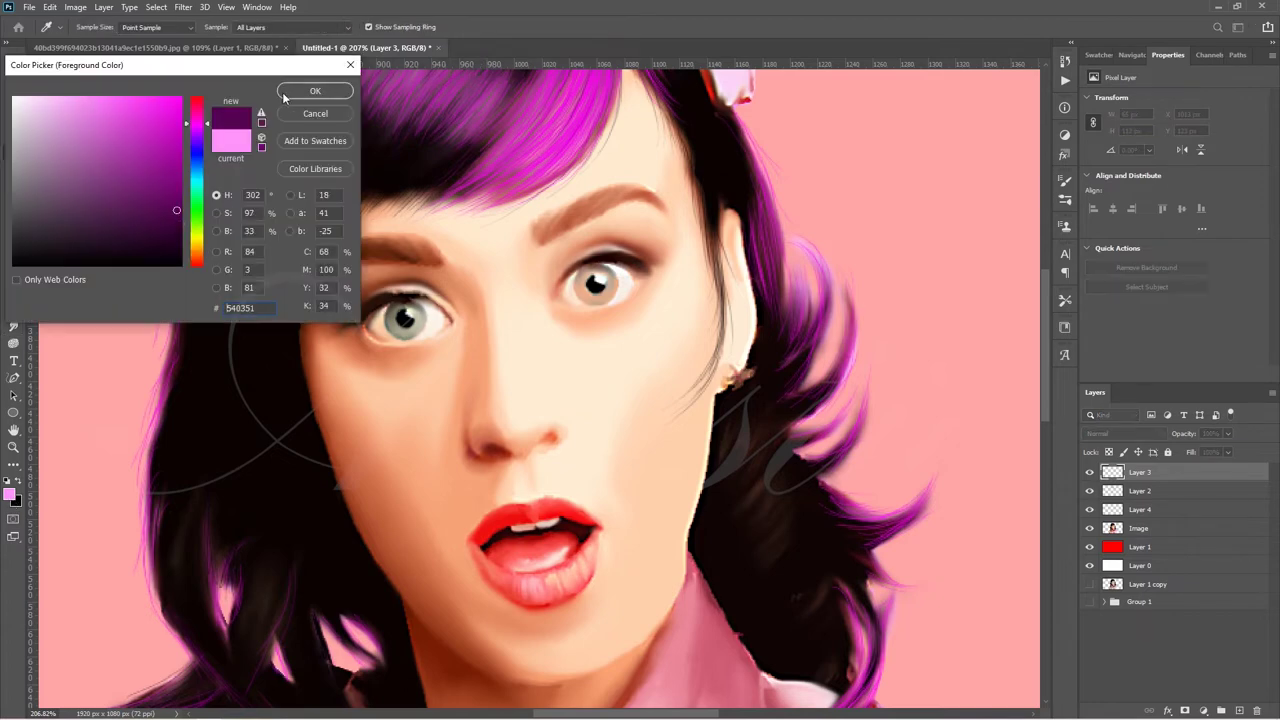
left_click(315, 90)
key("b")
mouse_move(544, 217)
left_mouse_down()
mouse_move(550, 228)
mouse_move(590, 204)
mouse_move(658, 195)
left_mouse_up()
left_click_drag(548, 228, 562, 210)
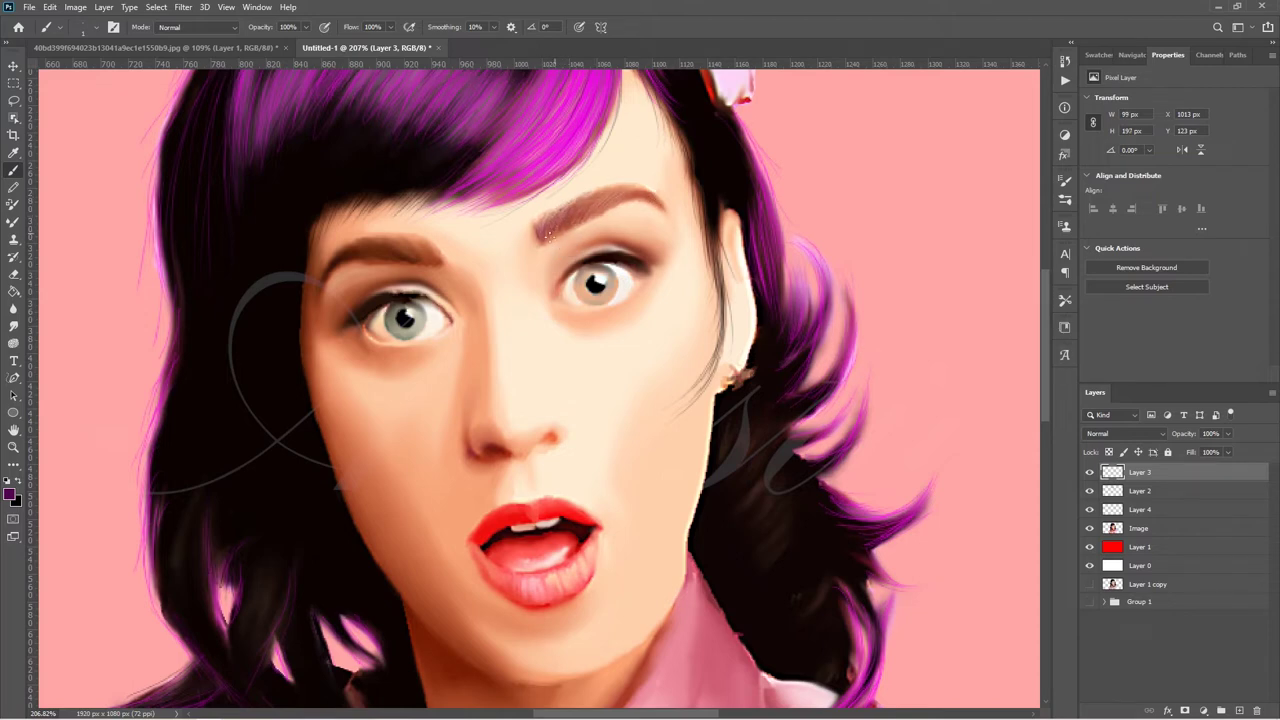
left_click_drag(550, 226, 630, 186)
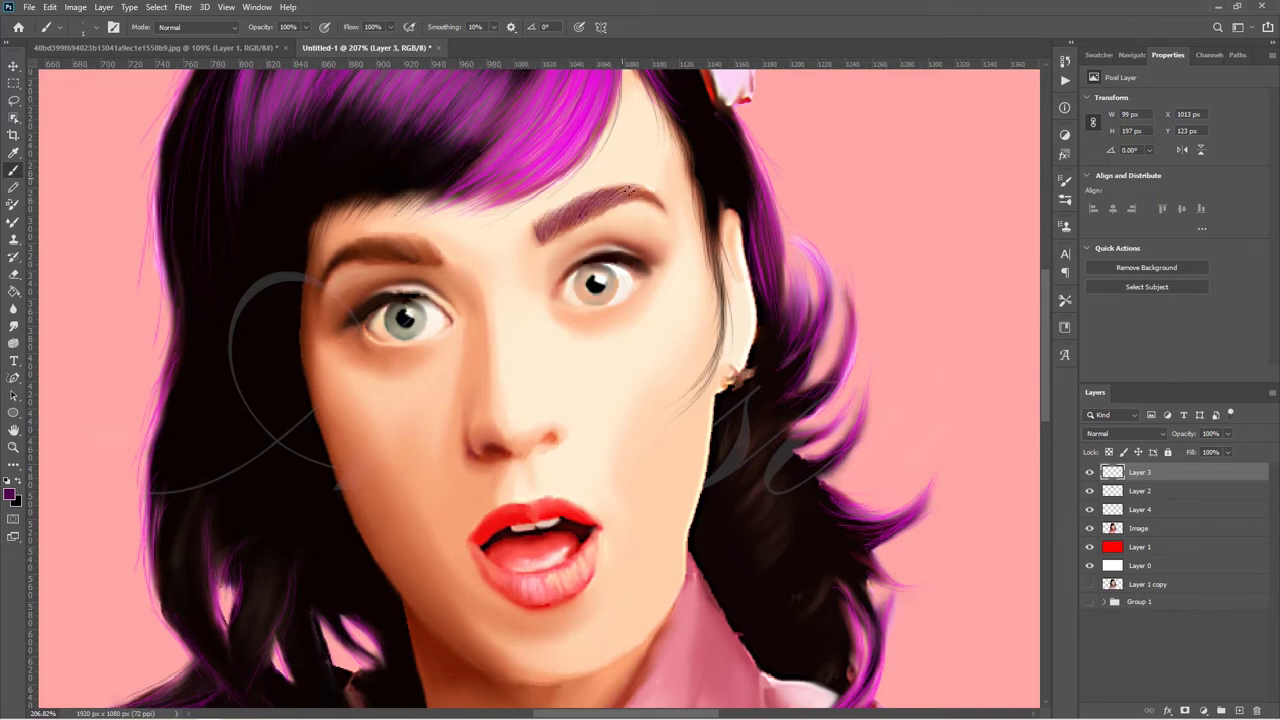
Darken the left eyebrow with purple strokes and deepen its tip.
left_click_drag(440, 252, 395, 244)
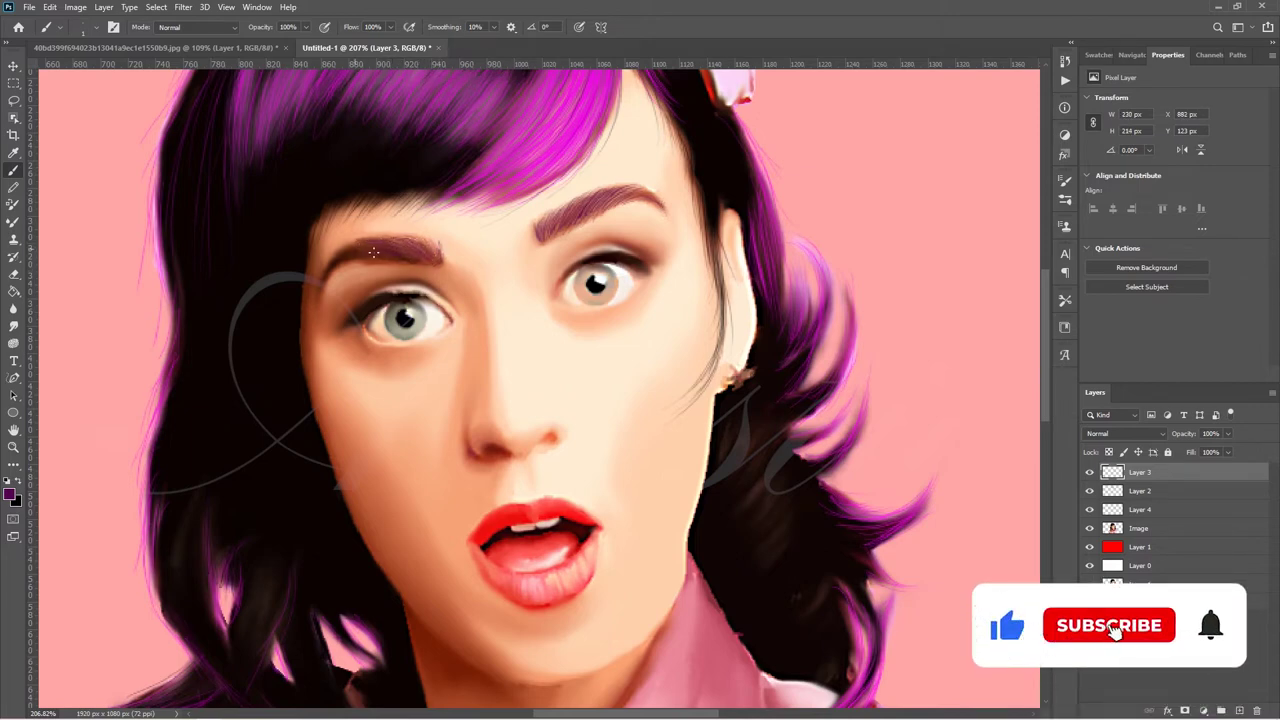
mouse_move(380, 242)
left_mouse_down()
mouse_move(403, 262)
mouse_move(360, 252)
left_mouse_up()
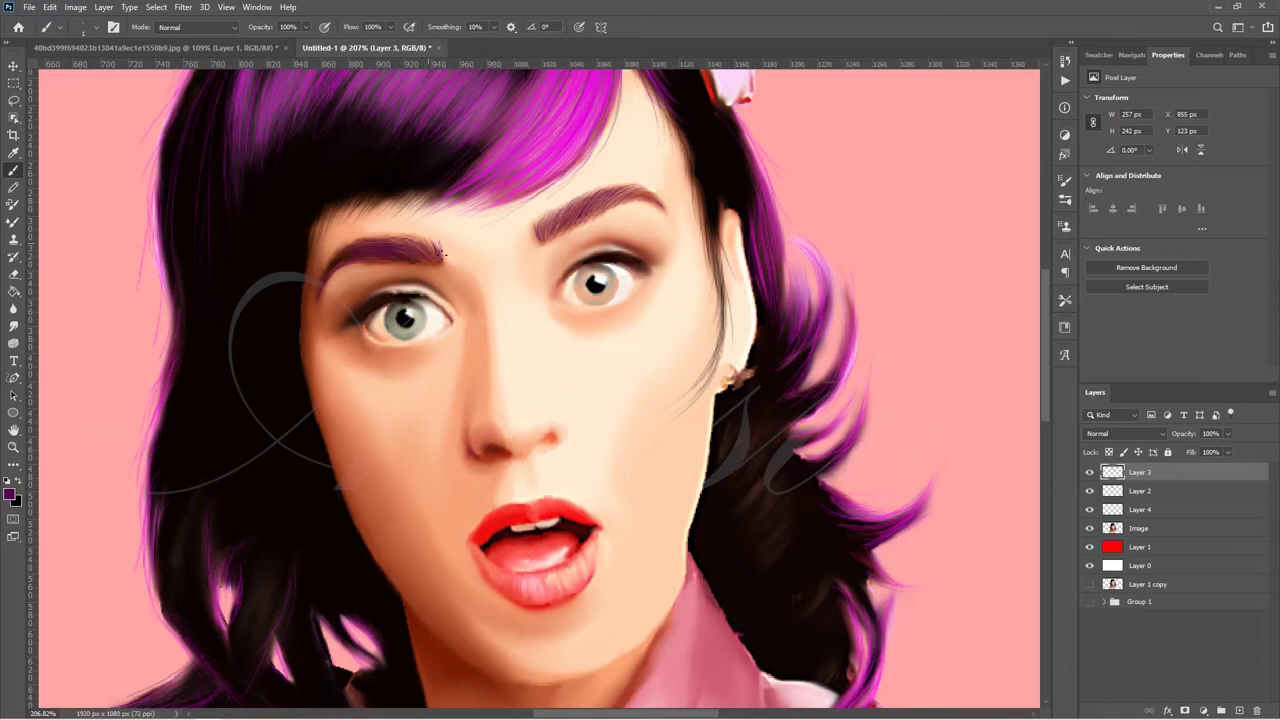
left_click_drag(432, 248, 408, 243)
scroll(1045, 299, "down", 2)
On a new layer, paint purple eyeliner along the right eye's upper lid.
left_click(1239, 710)
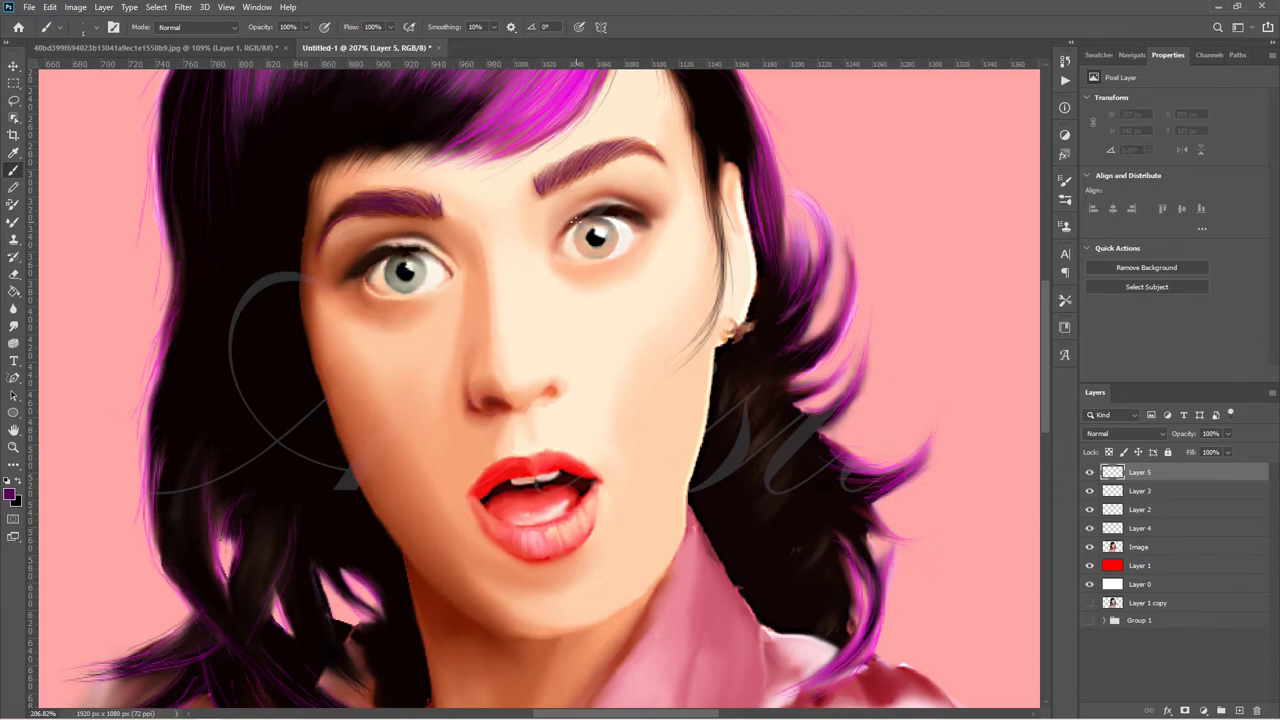
mouse_move(573, 226)
left_mouse_down()
mouse_move(602, 208)
mouse_move(647, 219)
left_mouse_up()
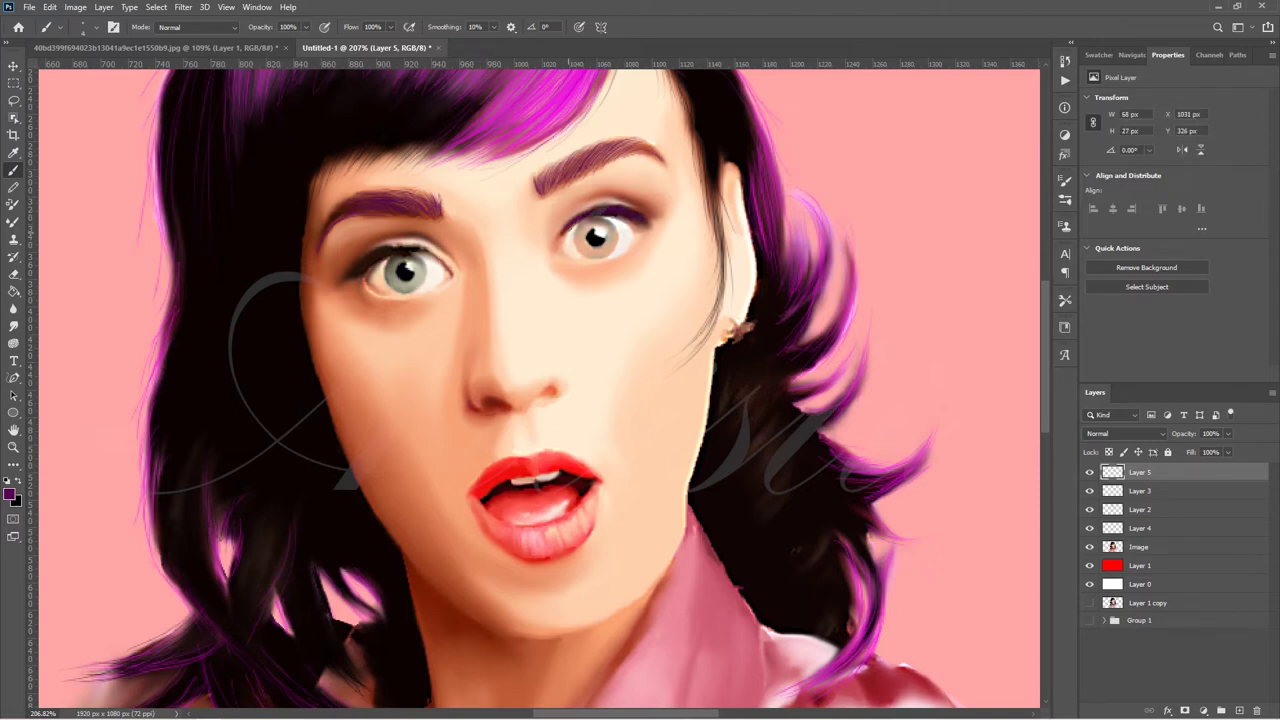
mouse_move(562, 232)
left_mouse_down()
mouse_move(586, 215)
mouse_move(662, 220)
left_mouse_up()
Paint a winged purple liner on the left upper lid and refine the right wing.
left_click_drag(428, 247, 345, 268)
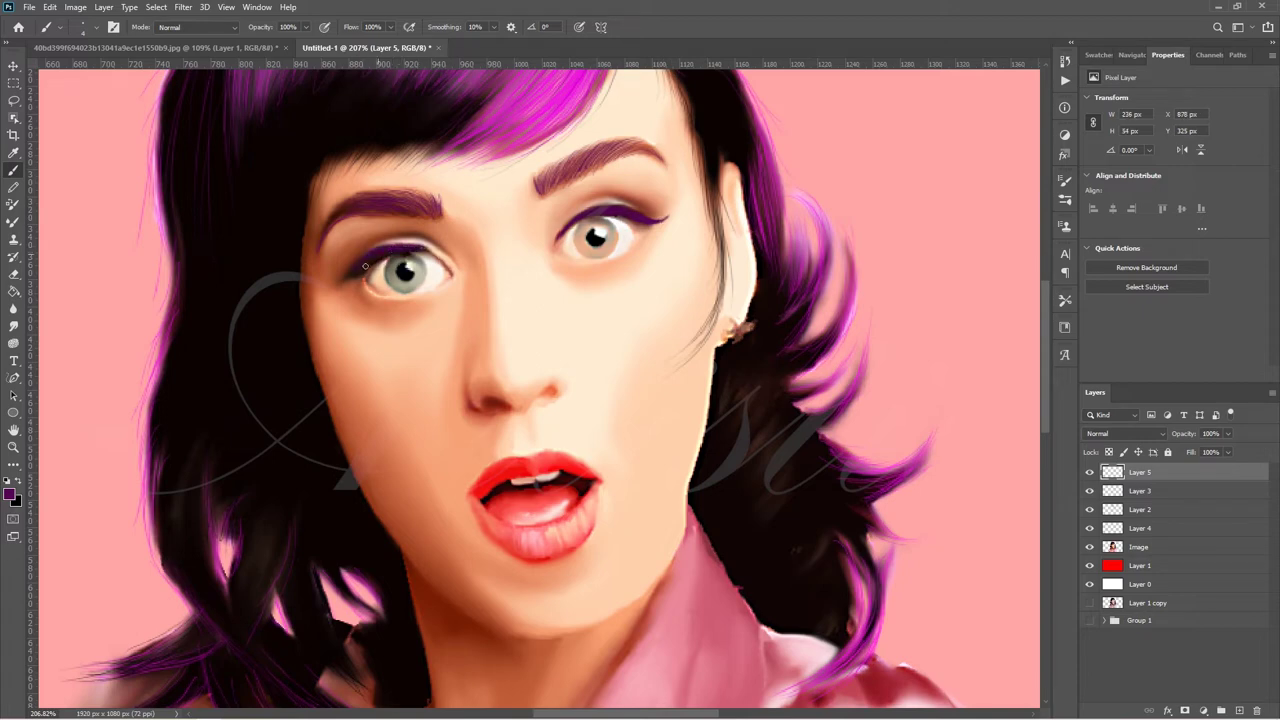
left_click_drag(365, 266, 423, 248)
left_click_drag(447, 265, 452, 272)
mouse_move(380, 278)
left_mouse_down()
mouse_move(357, 272)
mouse_move(333, 291)
left_mouse_up()
left_click_drag(352, 284, 328, 290)
left_click_drag(646, 221, 672, 208)
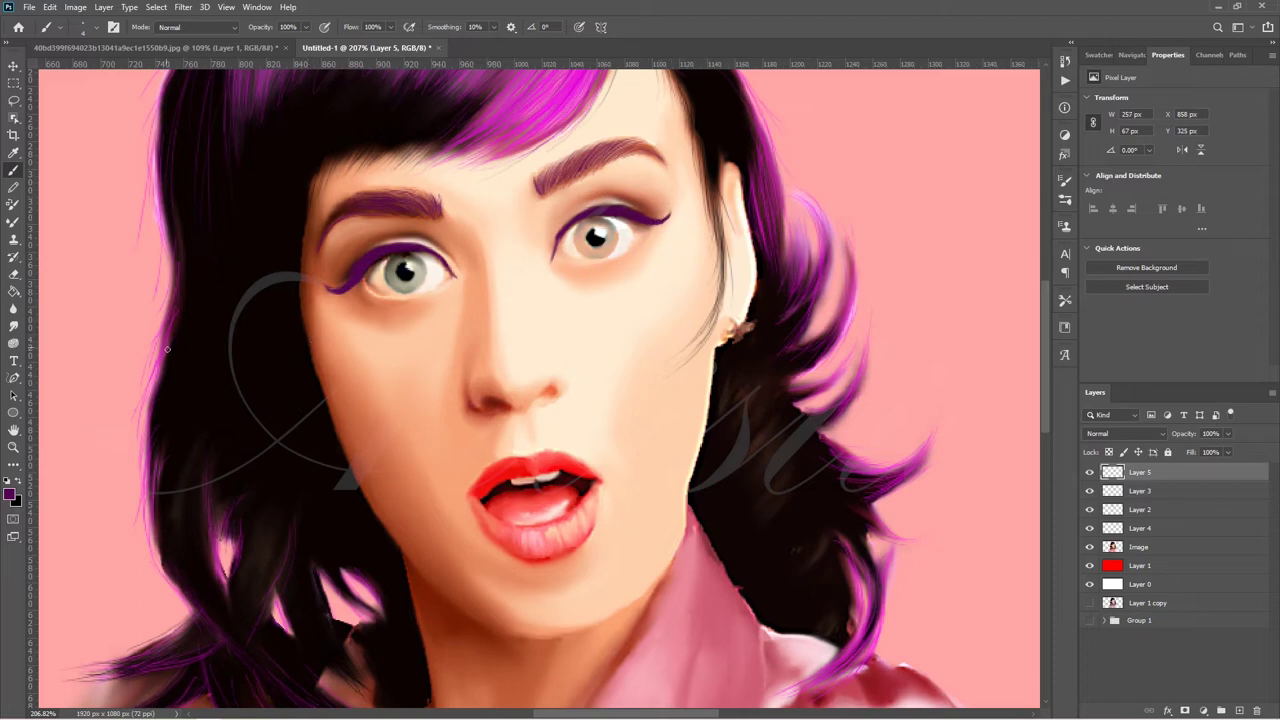
Paint white highlights along both lower lids and near the right eye's outer corner.
left_click(12, 495)
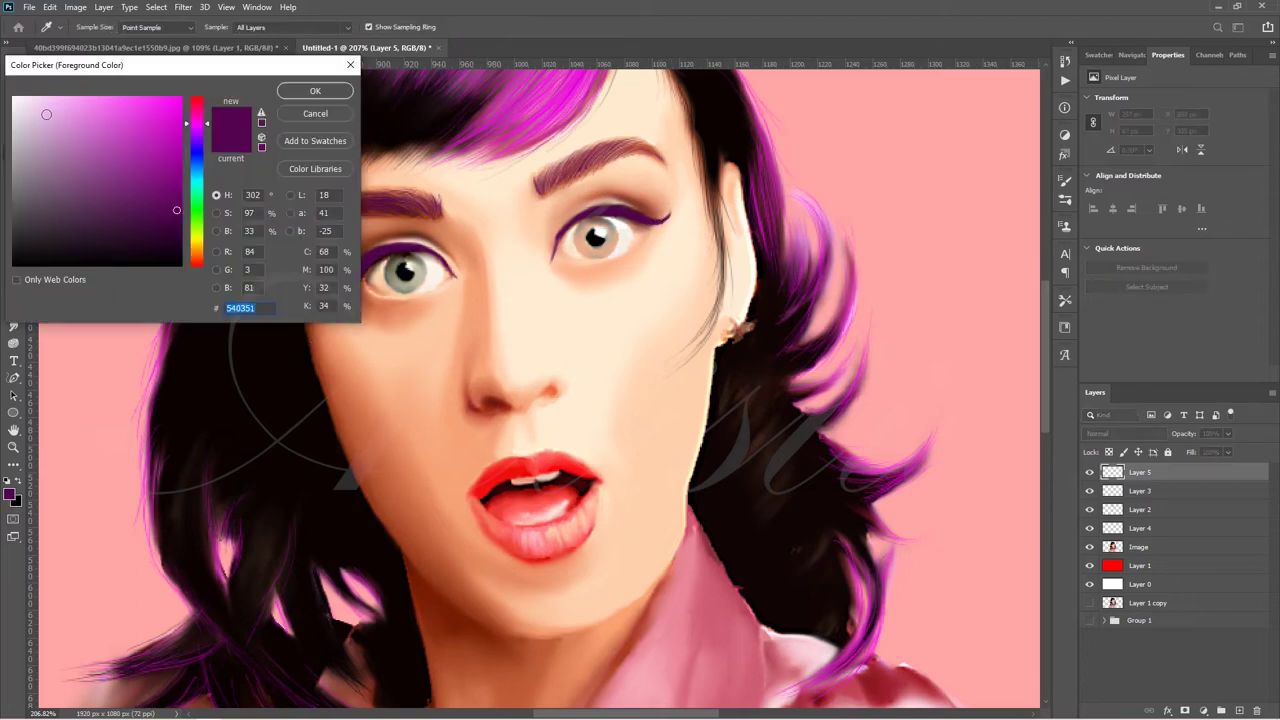
left_click(300, 91)
left_click_drag(411, 299, 444, 281)
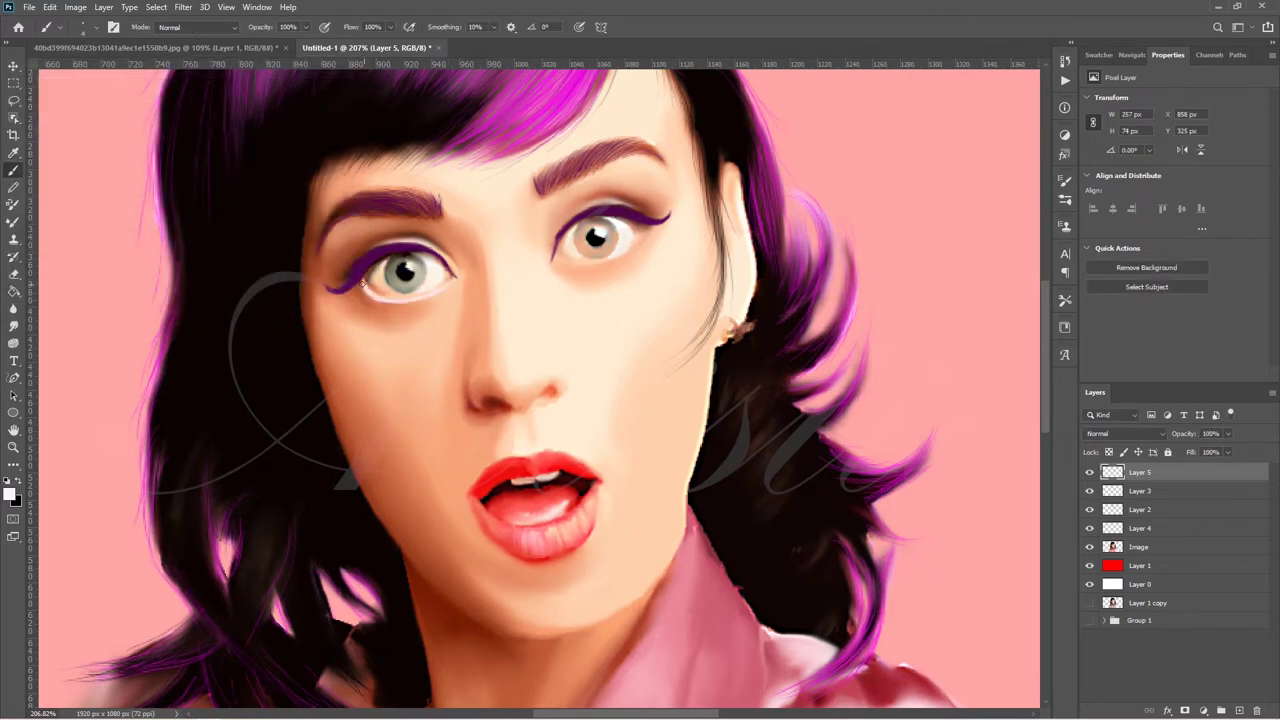
mouse_move(362, 283)
left_mouse_down()
mouse_move(400, 305)
mouse_move(427, 298)
left_mouse_up()
left_click_drag(360, 297, 400, 303)
left_click_drag(631, 251, 641, 242)
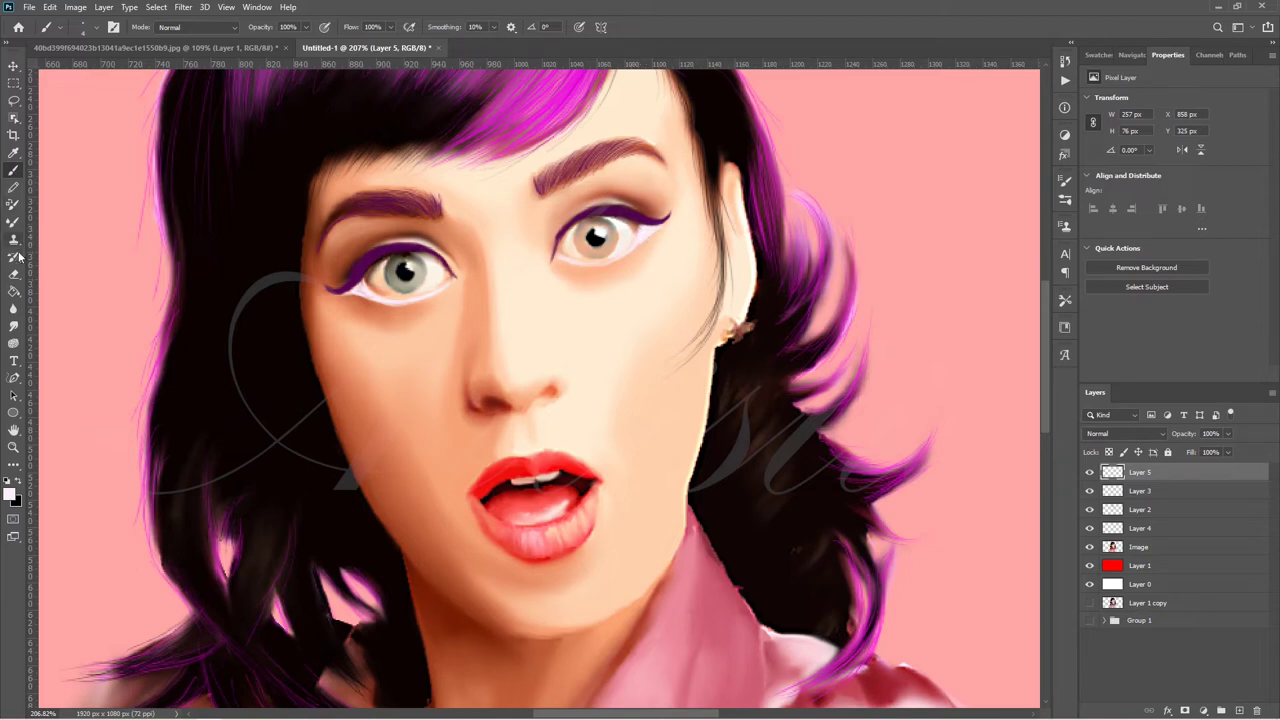
Add a white highlight along the right lower lid and smudge both lower-lid highlights.
key("e")
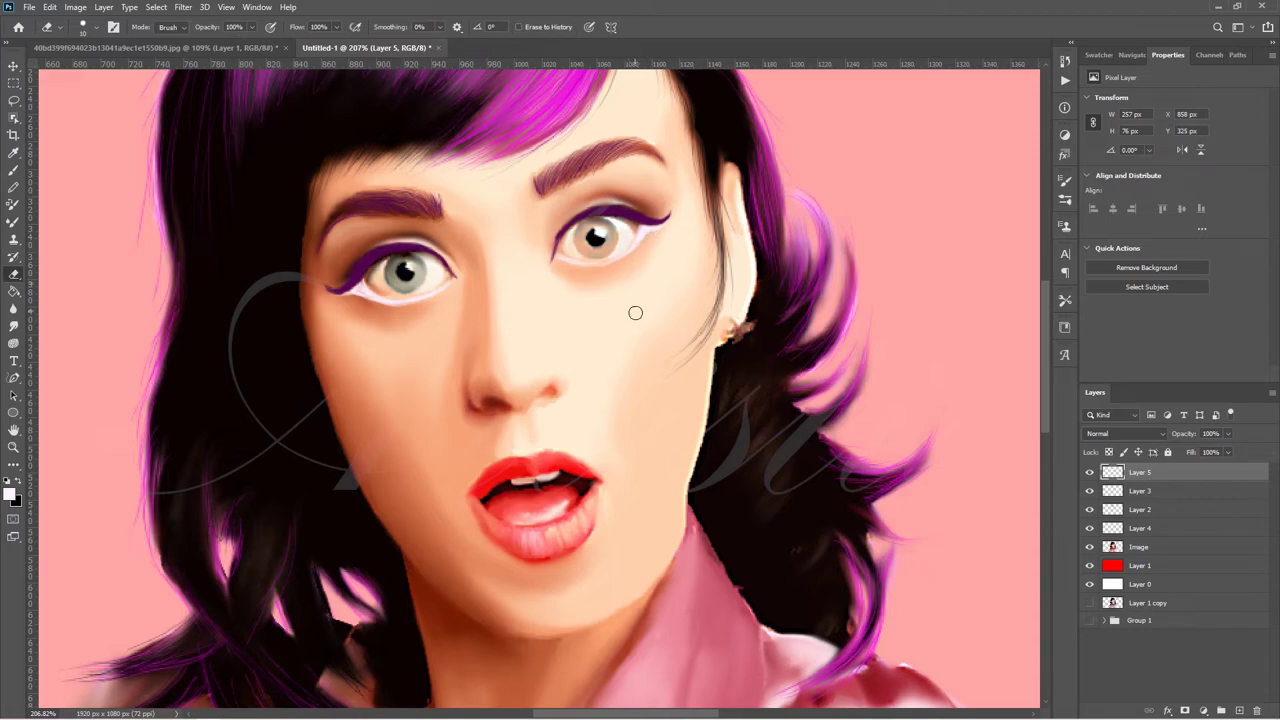
key("b")
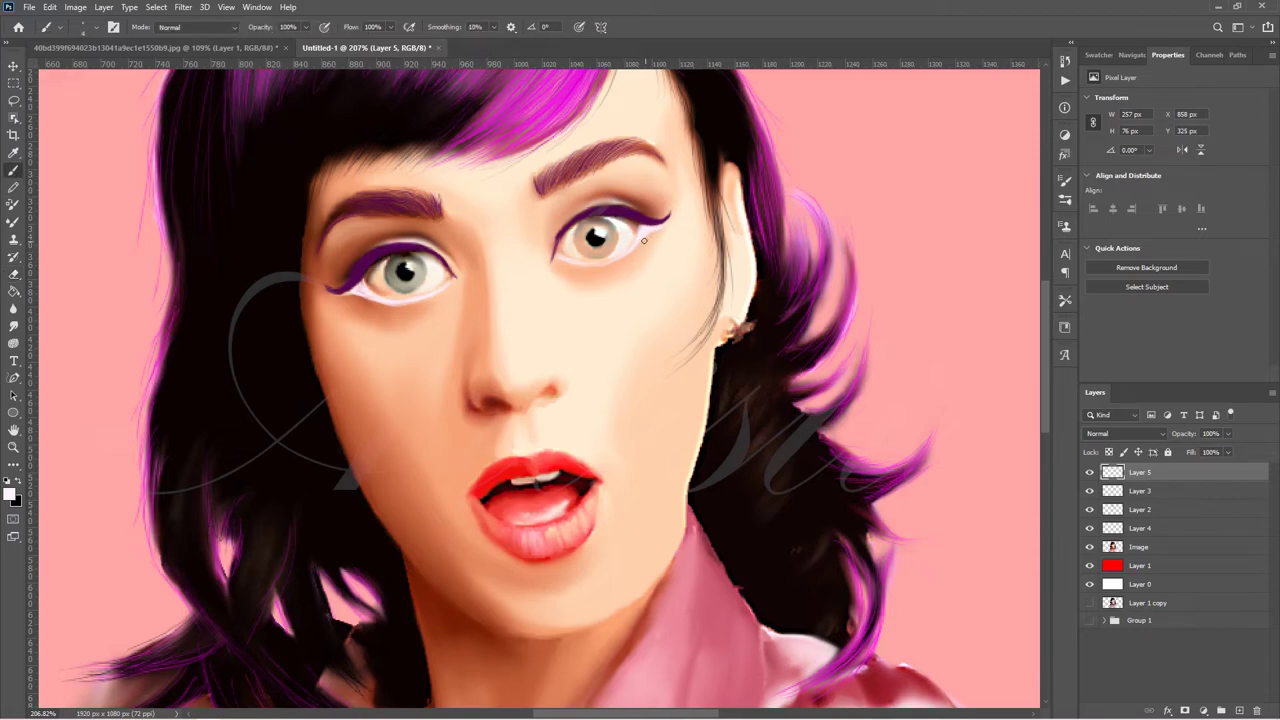
left_click_drag(570, 263, 612, 264)
left_click(13, 325)
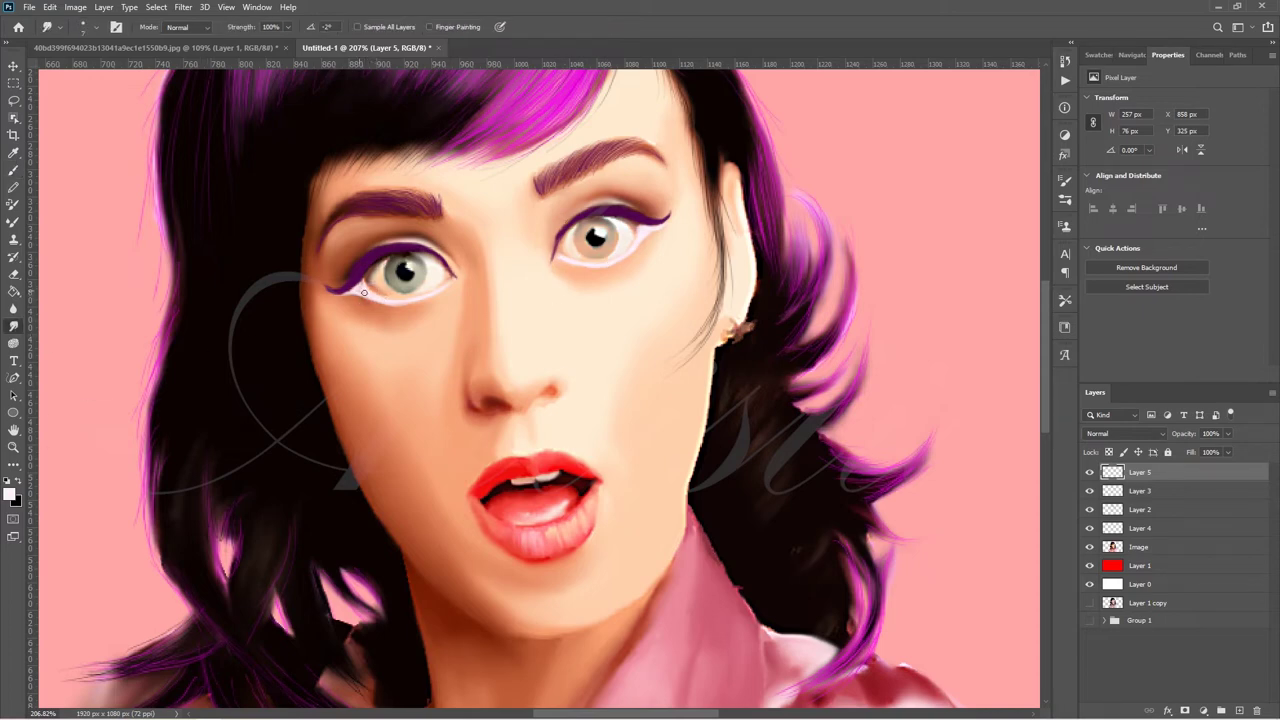
mouse_move(359, 291)
left_mouse_down()
mouse_move(411, 301)
mouse_move(364, 298)
left_mouse_up()
left_click_drag(647, 231, 662, 230)
Smudge the paint near the left iris and add a new empty Layer 6.
key("b")
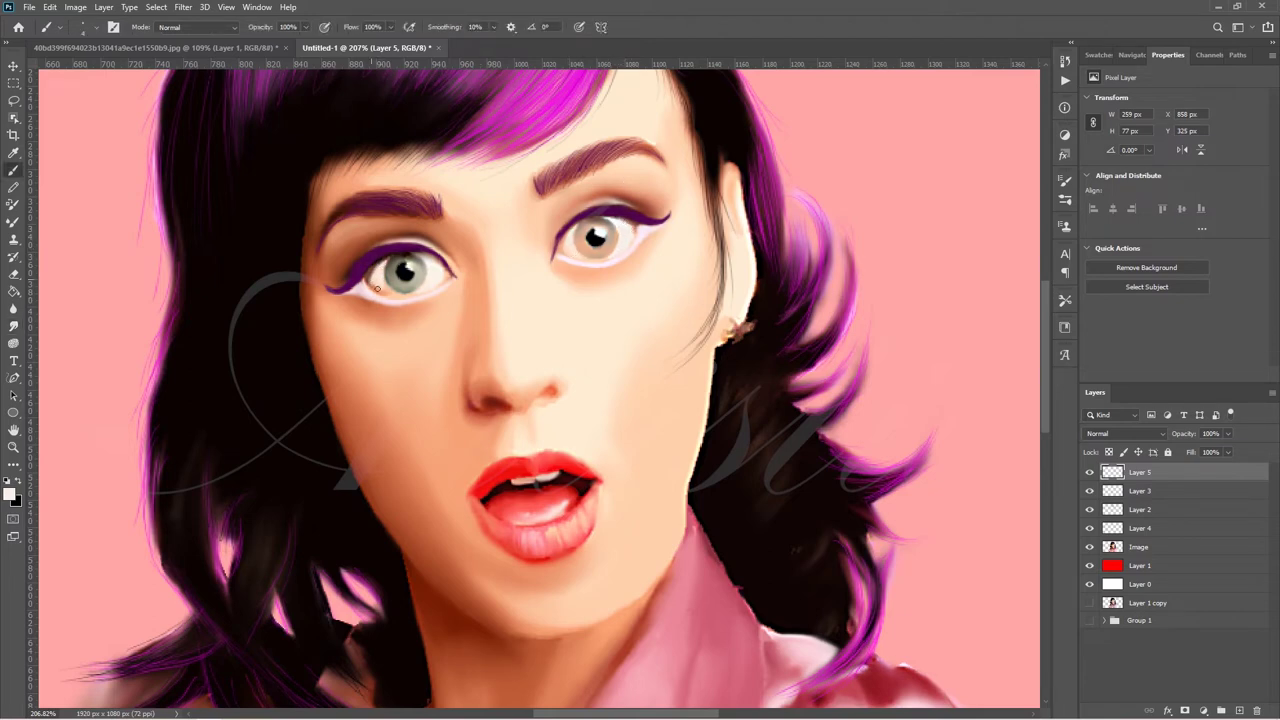
key("bracketright")
key("bracketright")
key("bracketright")
key("bracketleft")
key("bracketleft")
key("bracketleft")
key("r")
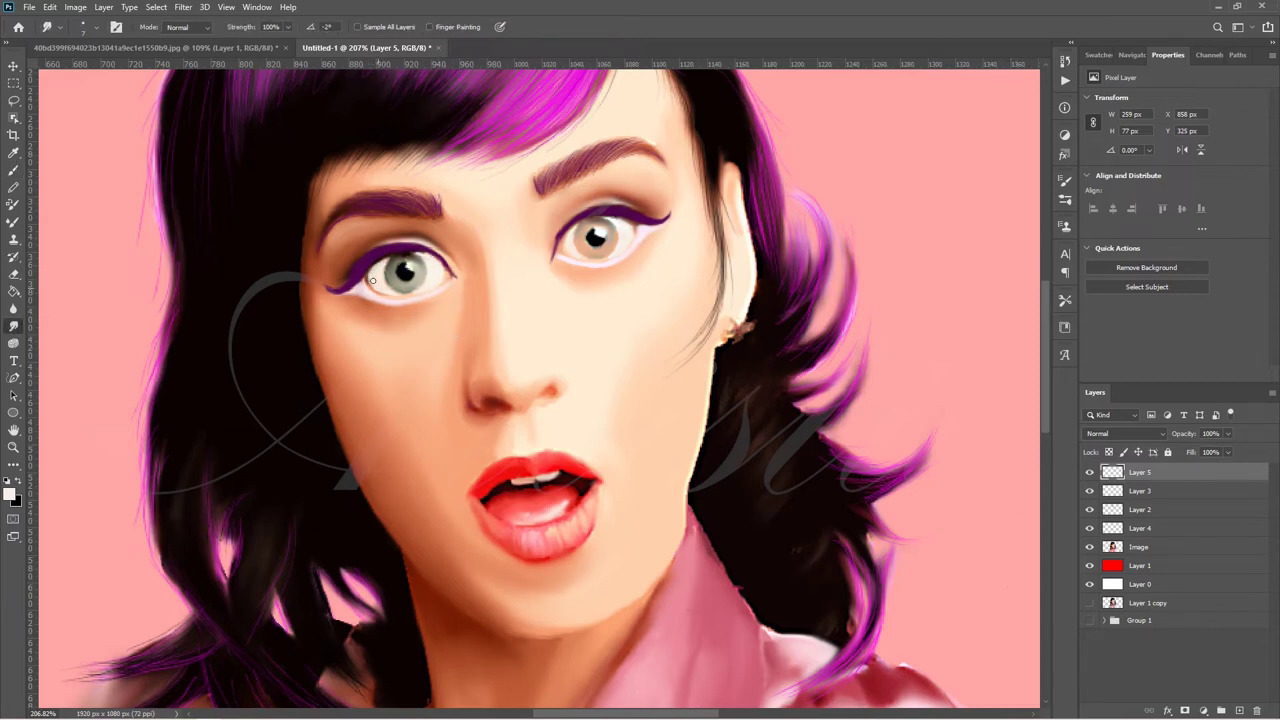
left_click_drag(414, 292, 439, 276)
left_click(1239, 711)
Paint dark purple feathery lashes along both eyes' upper lids.
key("b")
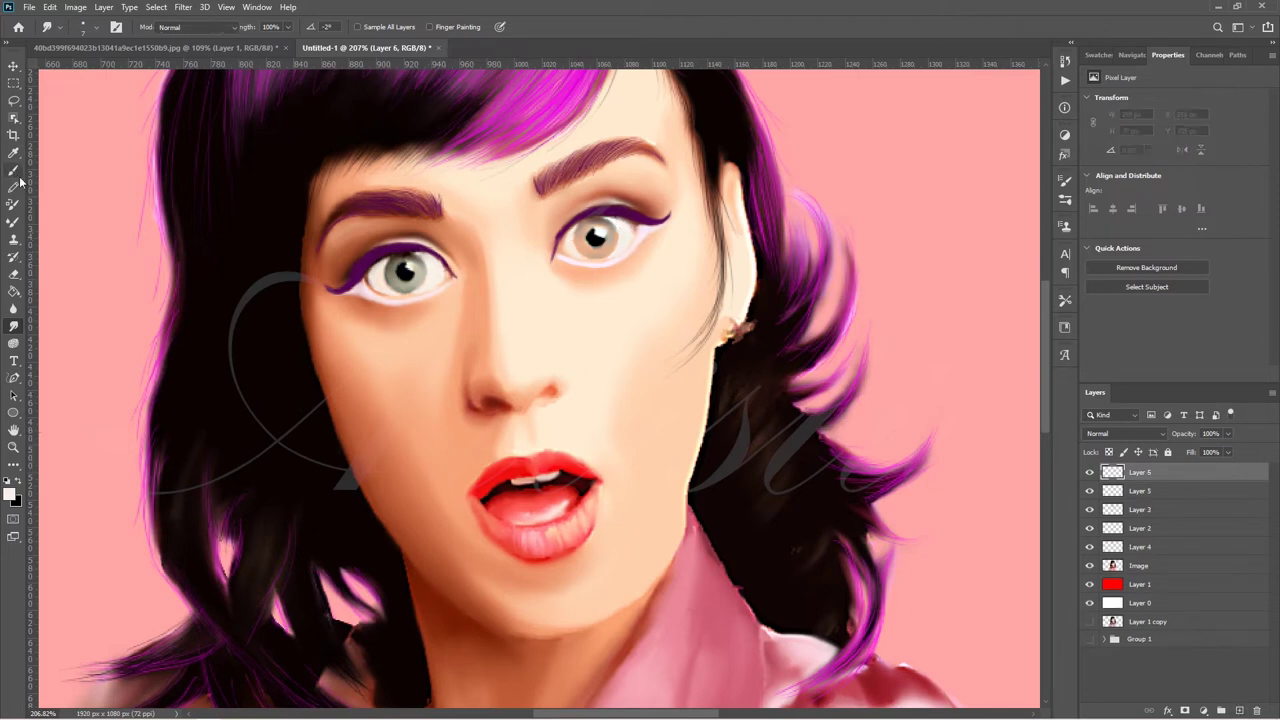
left_click(440, 248, "alt")
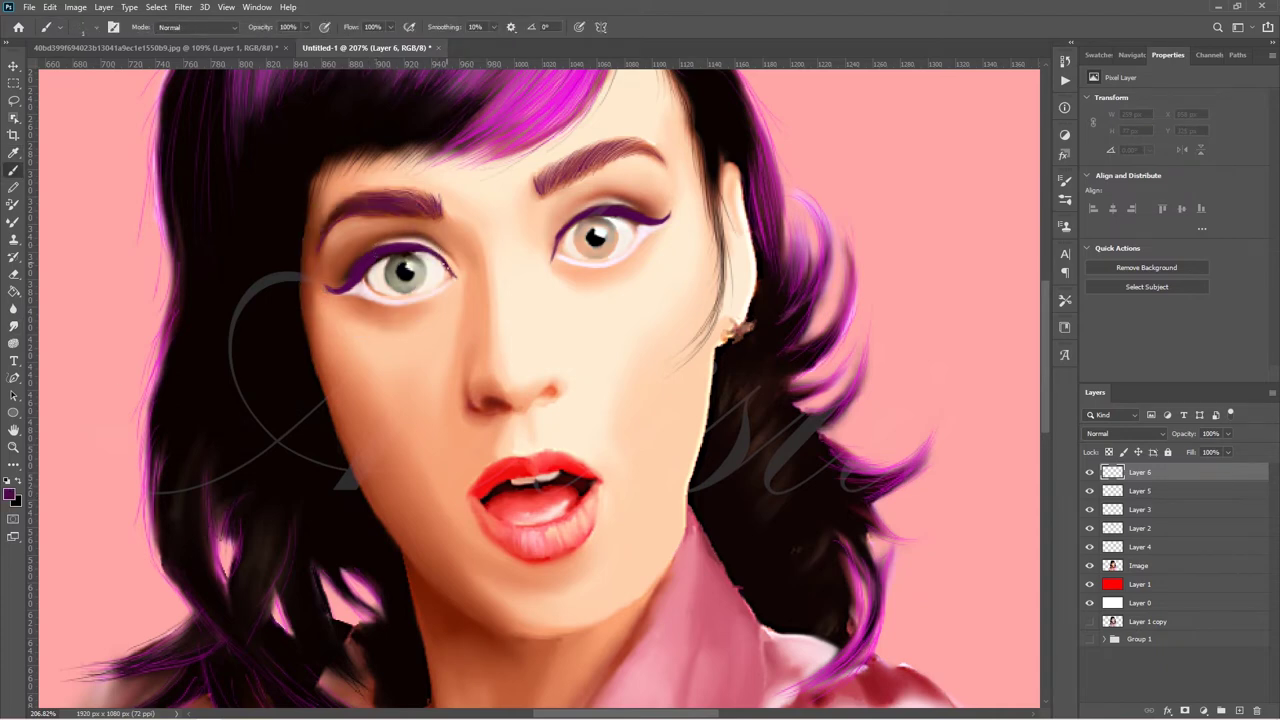
mouse_move(453, 258)
left_mouse_down()
mouse_move(396, 240)
mouse_move(372, 249)
left_mouse_up()
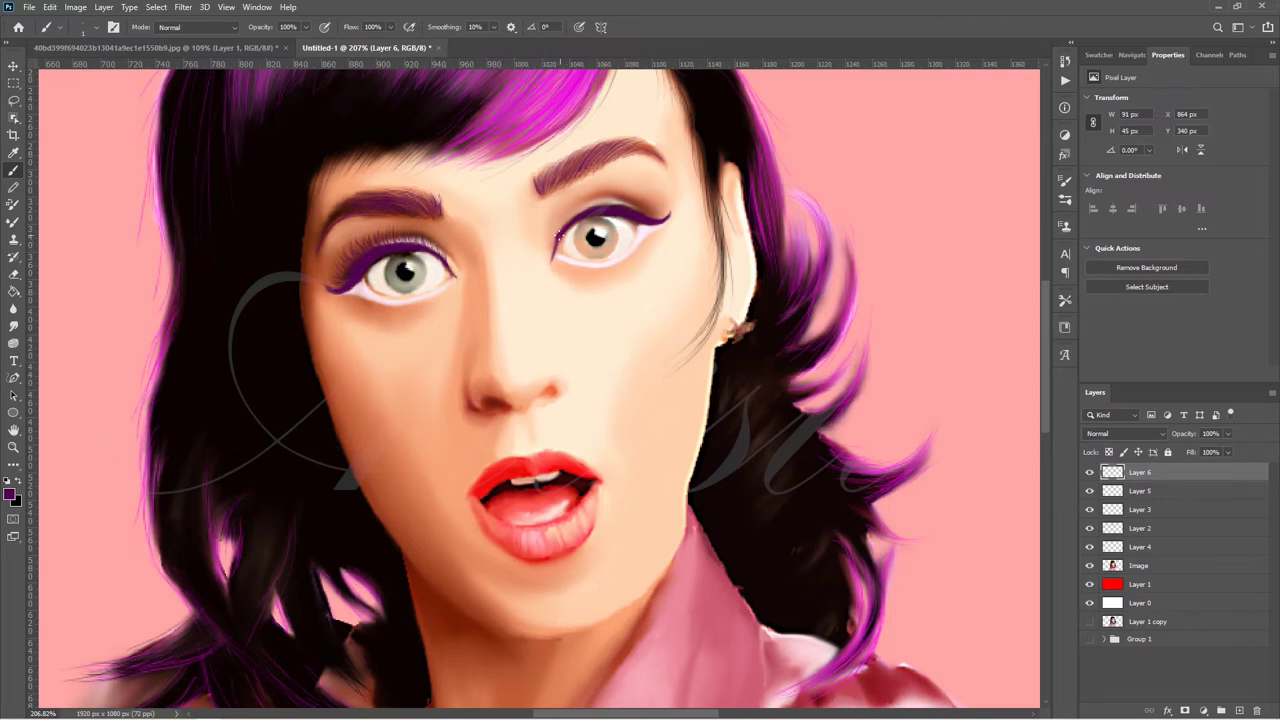
left_click_drag(557, 233, 565, 210)
mouse_move(652, 219)
left_mouse_down()
mouse_move(660, 204)
mouse_move(608, 195)
left_mouse_up()
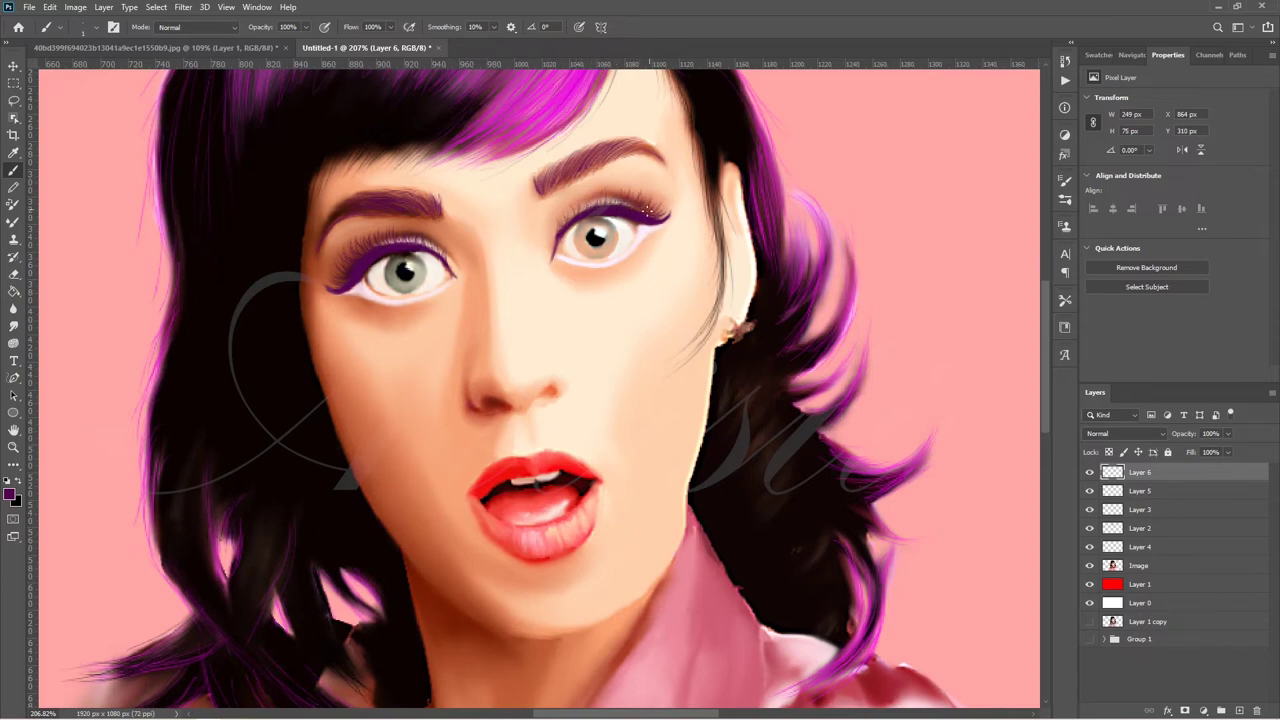
mouse_move(616, 208)
left_mouse_down()
mouse_move(612, 185)
mouse_move(664, 212)
left_mouse_up()
Switch to white and brighten the left lower lid with white strokes.
left_click(12, 494)
left_click(20, 104)
key("Return")
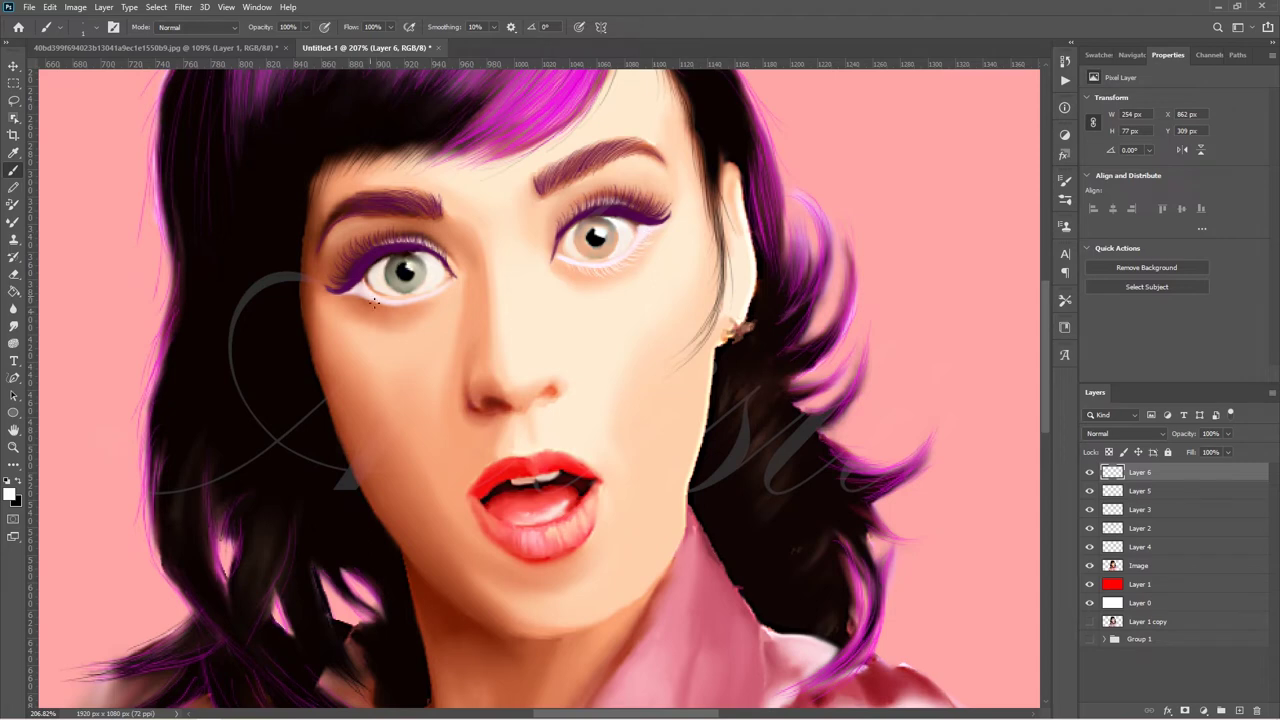
left_click_drag(409, 303, 382, 303)
mouse_move(363, 311)
left_mouse_down()
mouse_move(419, 299)
mouse_move(398, 306)
left_mouse_up()
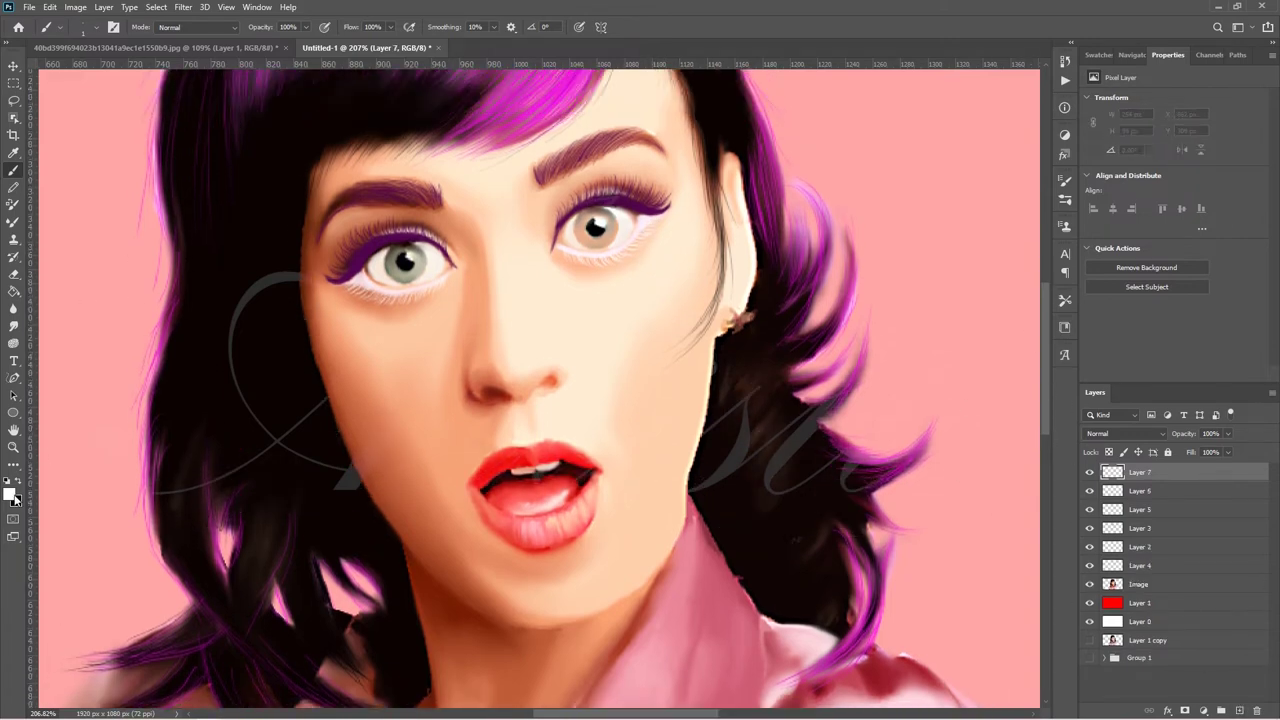
Draw a 30 px ellipse ring around the left iris.
left_click(393, 262, "alt")
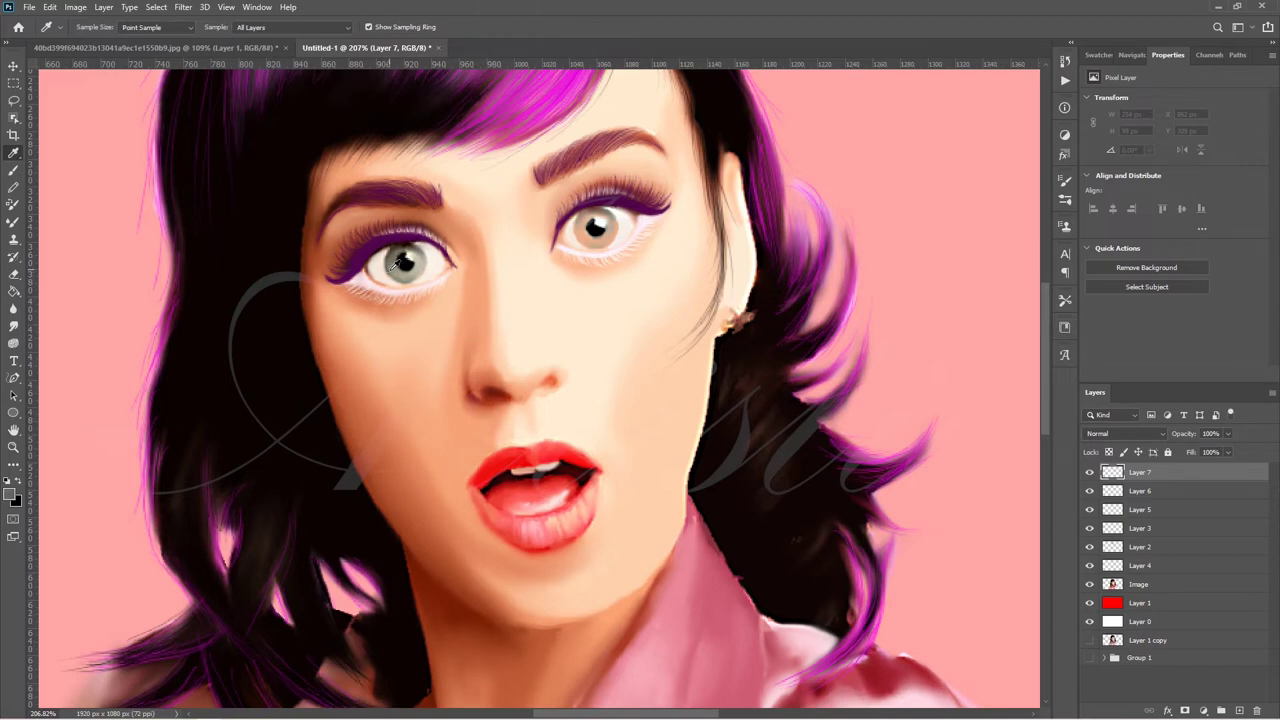
left_click(10, 492)
left_click(315, 90)
right_click(13, 412)
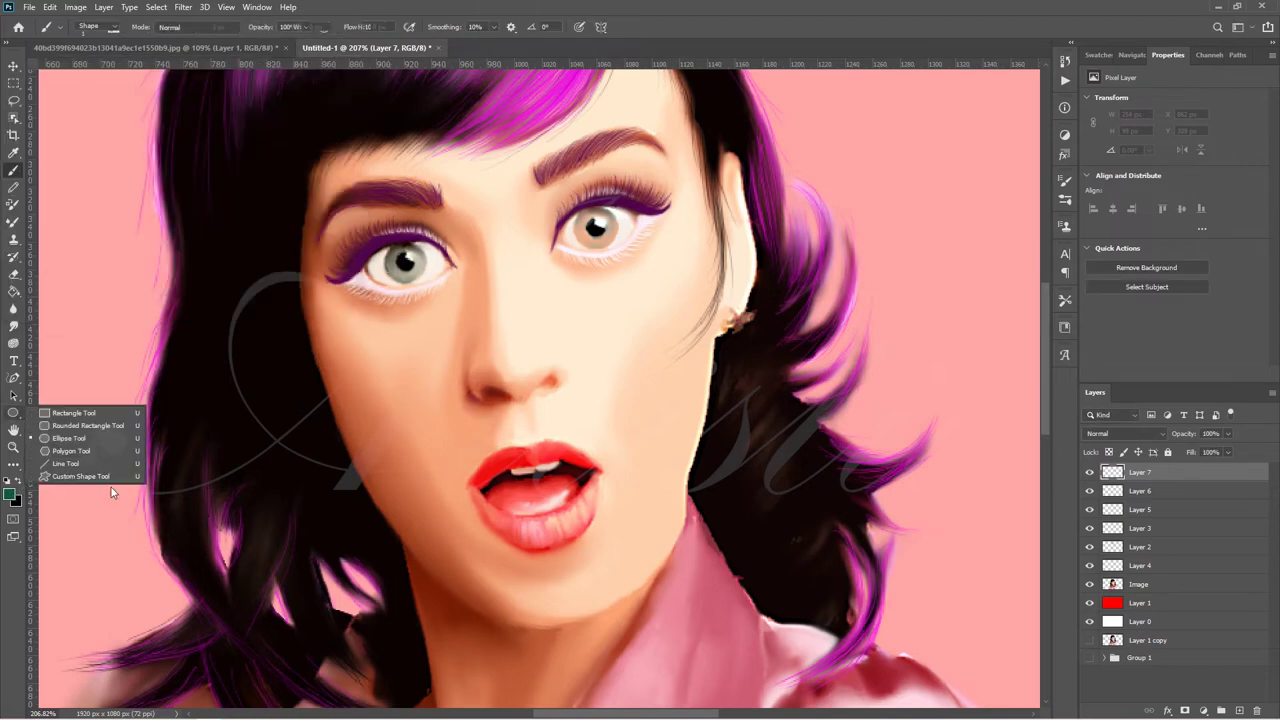
left_click(70, 438)
left_click_drag(392, 244, 425, 316)
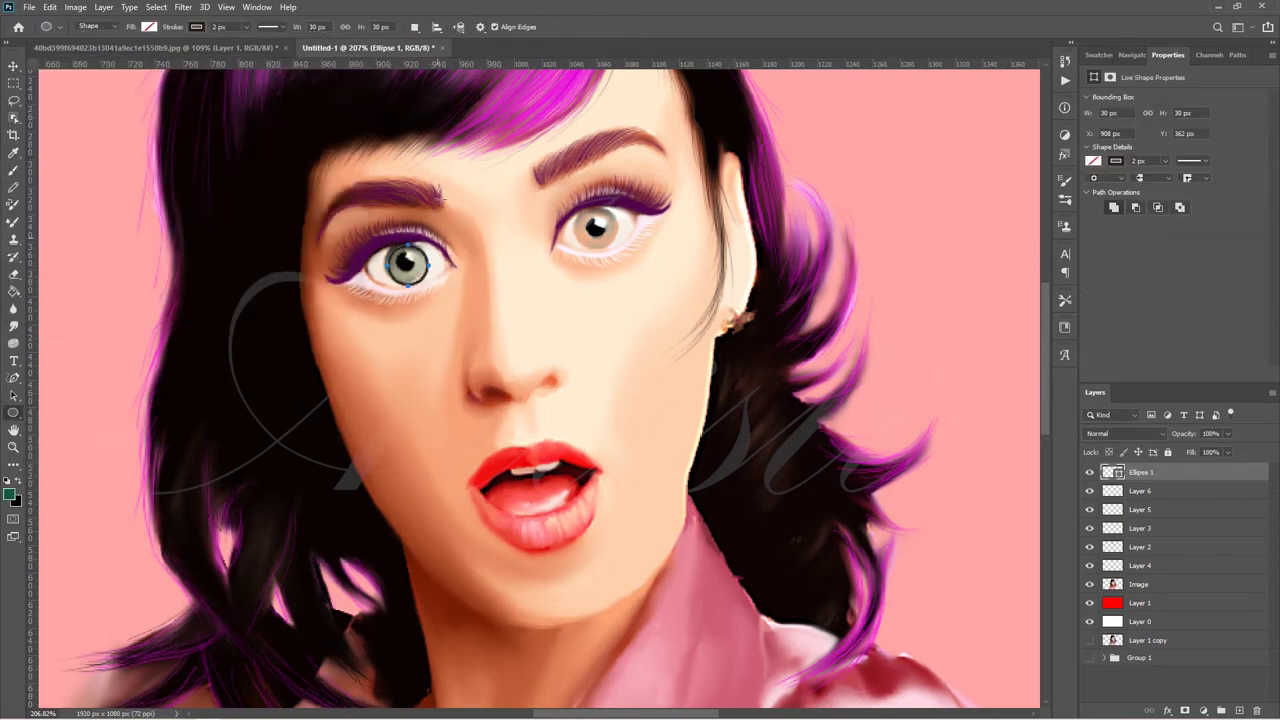
Give the iris ring a green outline.
left_click(10, 492)
right_click(244, 307)
left_click(286, 343)
key("Return")
left_click(197, 27)
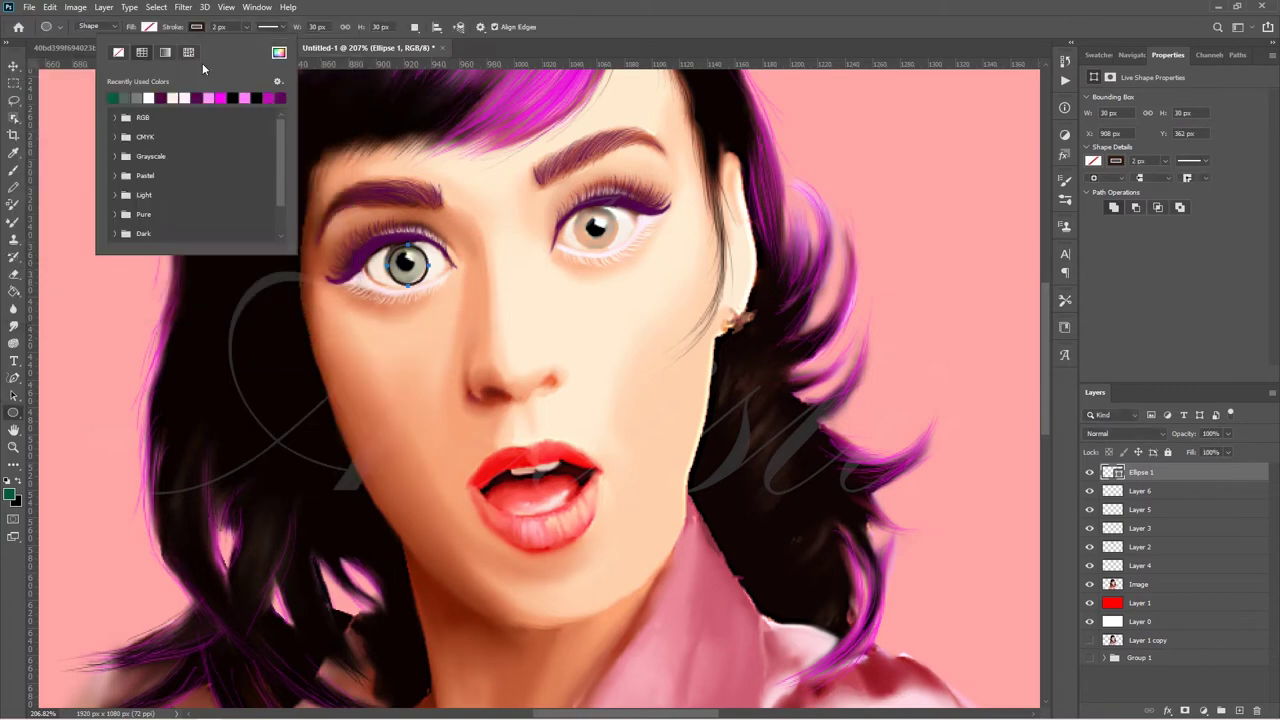
left_click(120, 46)
key("Return")
Centre the ring on the left iris and place a duplicate over the right iris.
key("v")
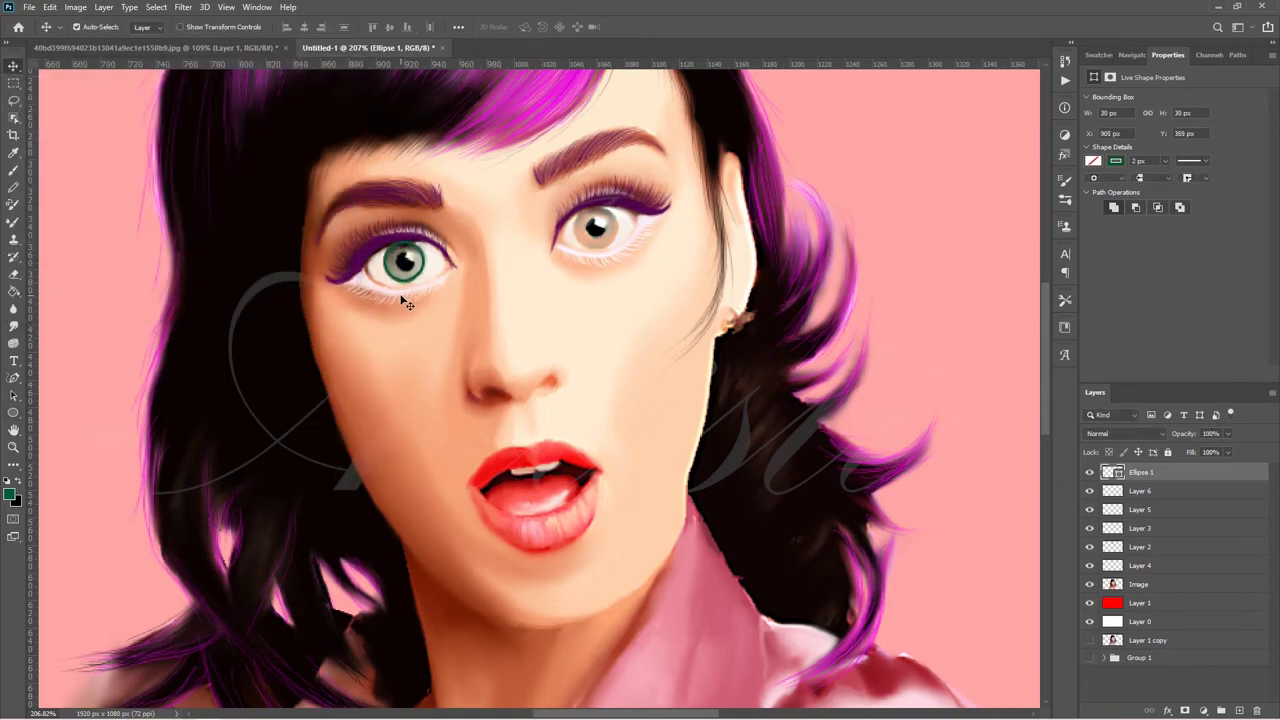
left_click_drag(407, 270, 403, 266)
key("ctrl+j")
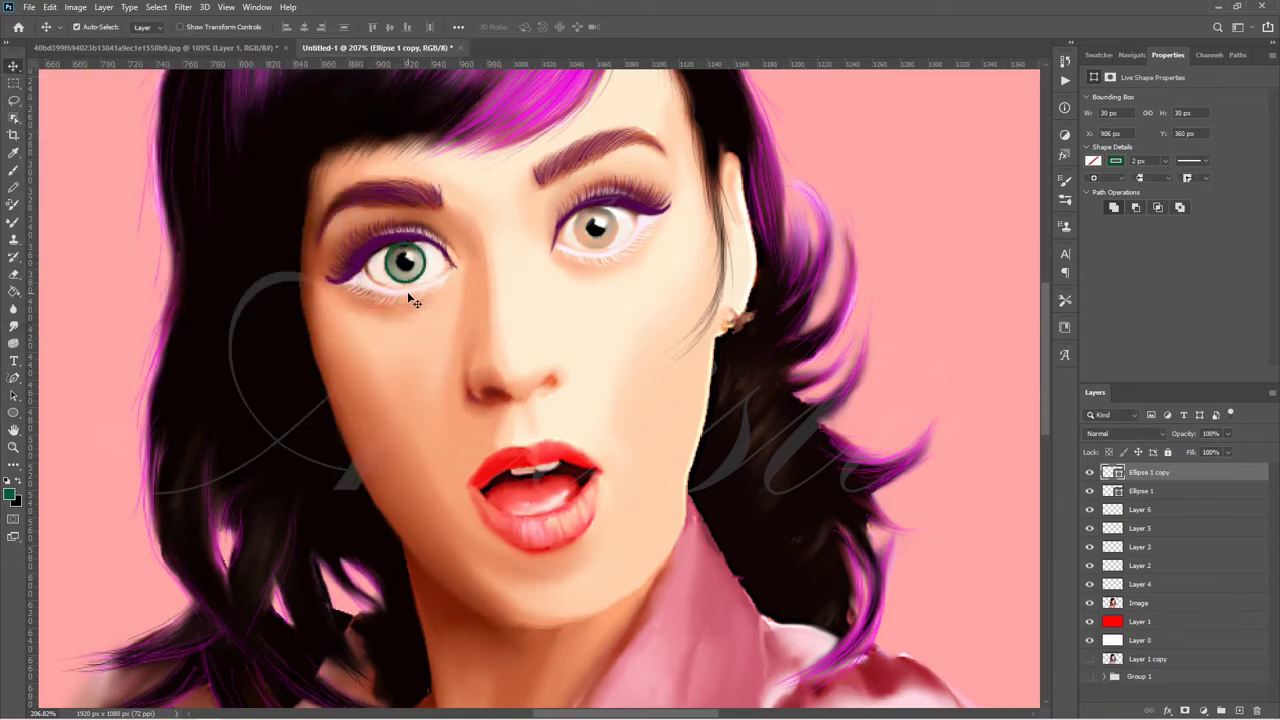
key("shift+Right")
key("shift+Right")
key("shift+Right")
key("shift+Up")
key("shift+Up")
key("Left")
key("Left")
key("Left")
key("Up")
key("Up")
key("Up")
Enlarge the right iris ring to 32 px.
key("u")
left_click(317, 27)
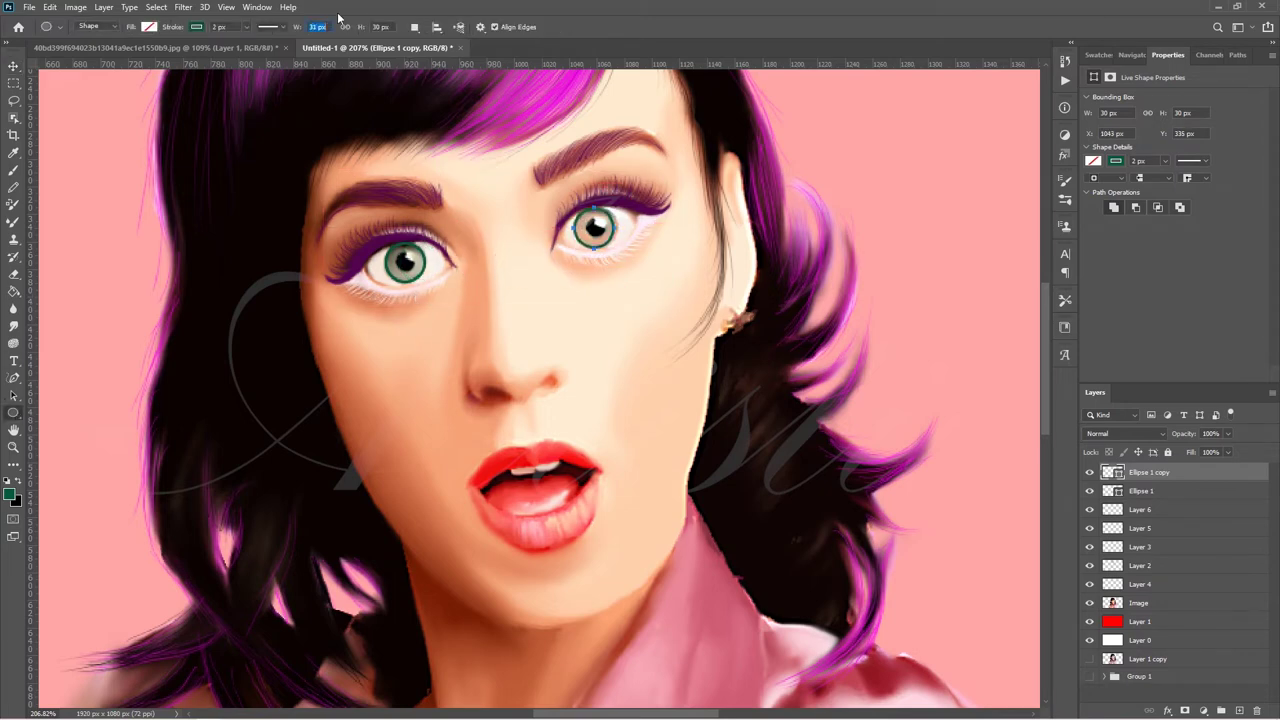
key("Up")
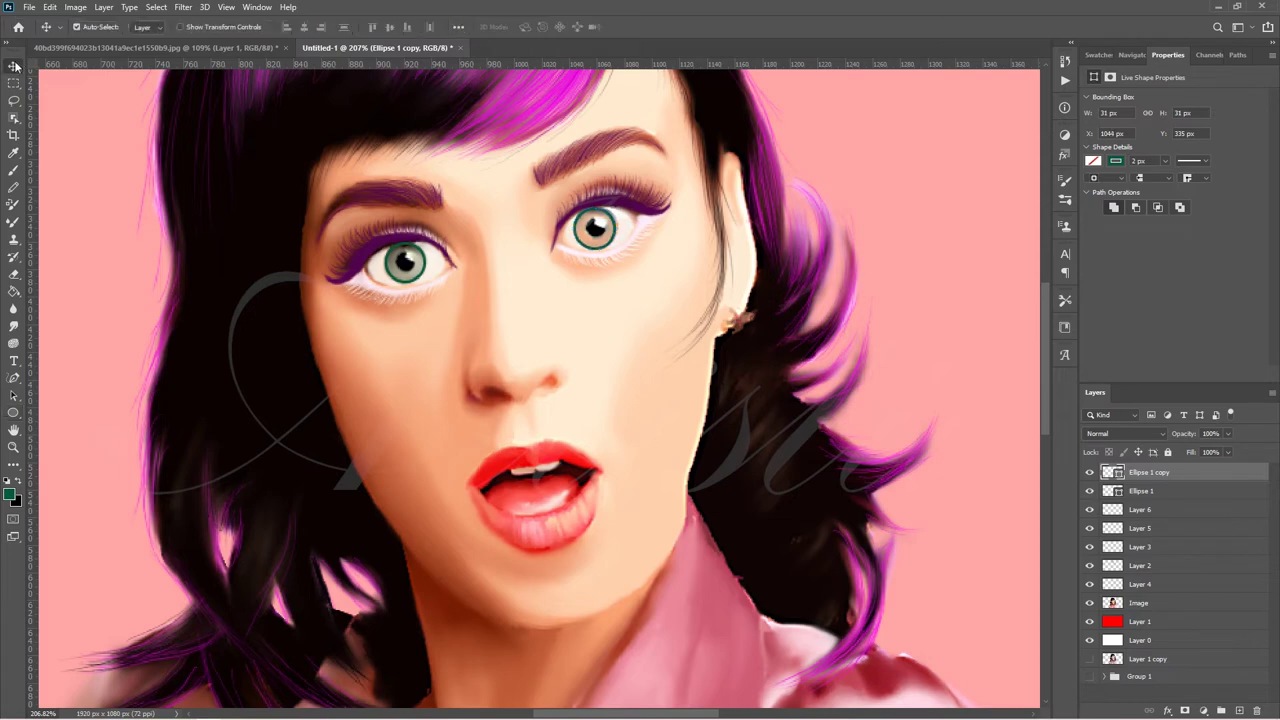
key("Up")
key("v")
Rasterize both green iris ring layers.
right_click(1178, 491)
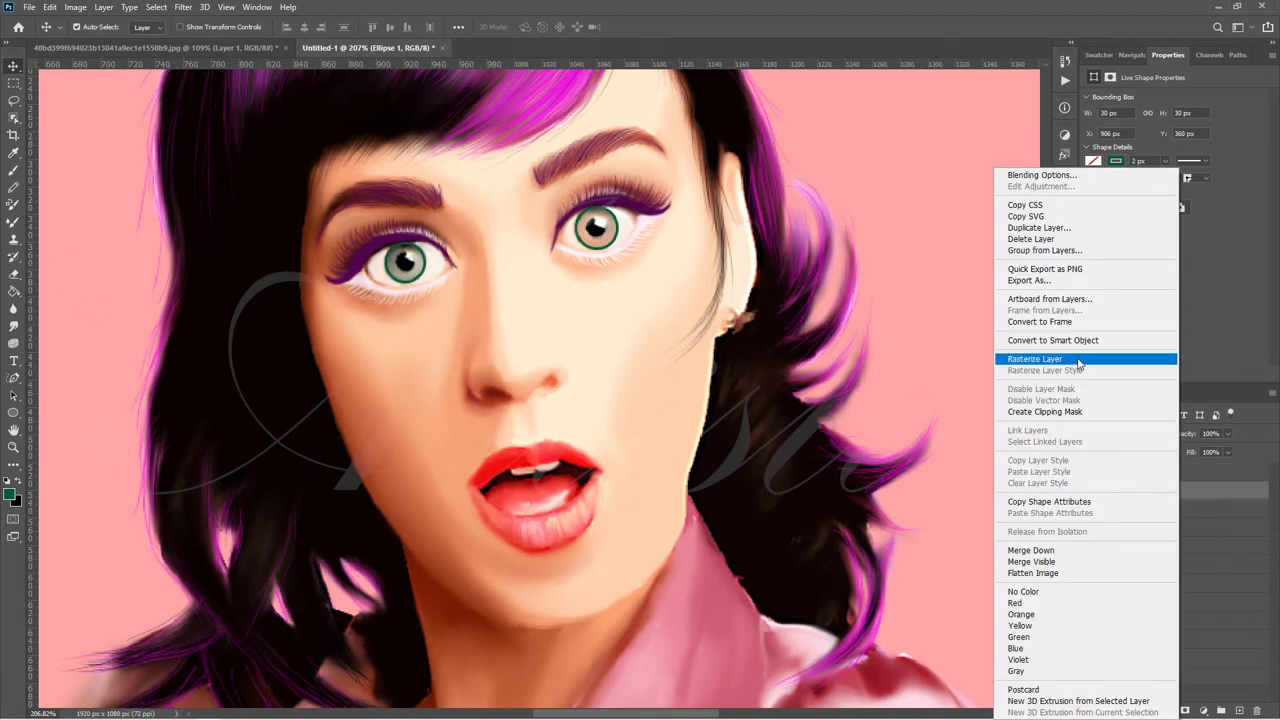
left_click(1100, 357)
right_click(1148, 472)
left_click(1100, 357)
left_click(1140, 491)
key("e")
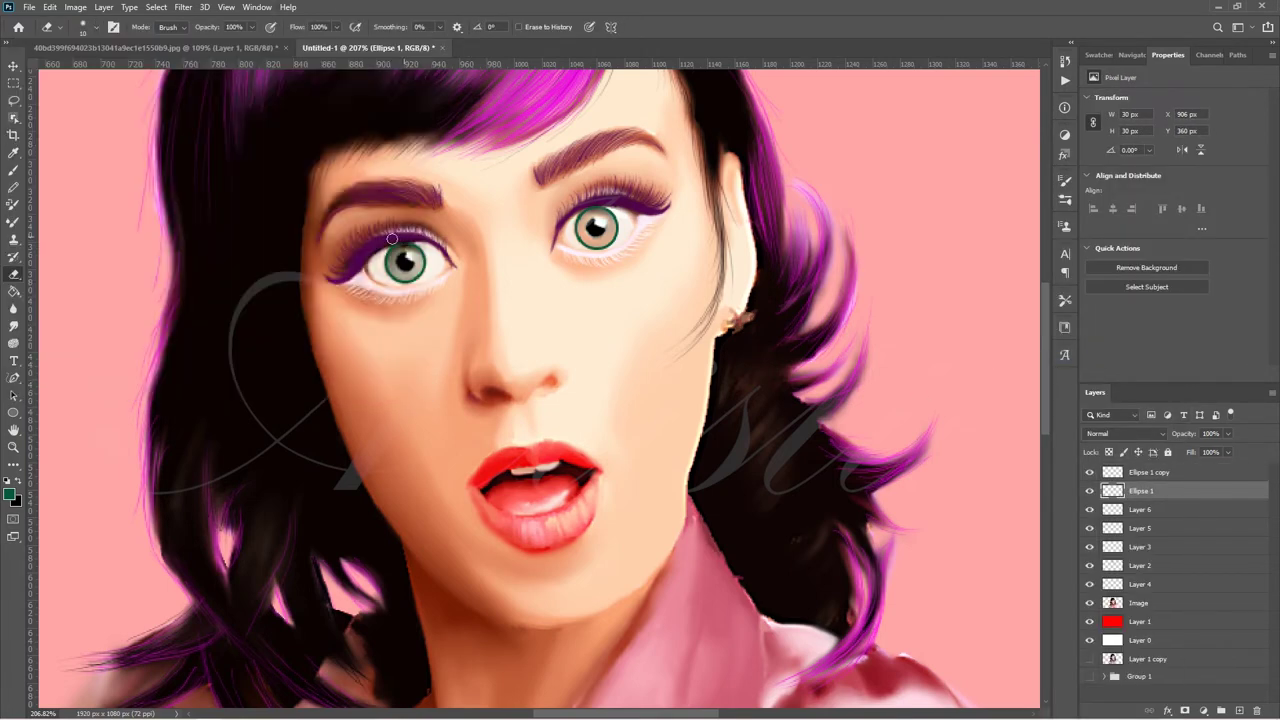
Duplicate the left and right iris ring layers with Ctrl+J.
left_click(1152, 472)
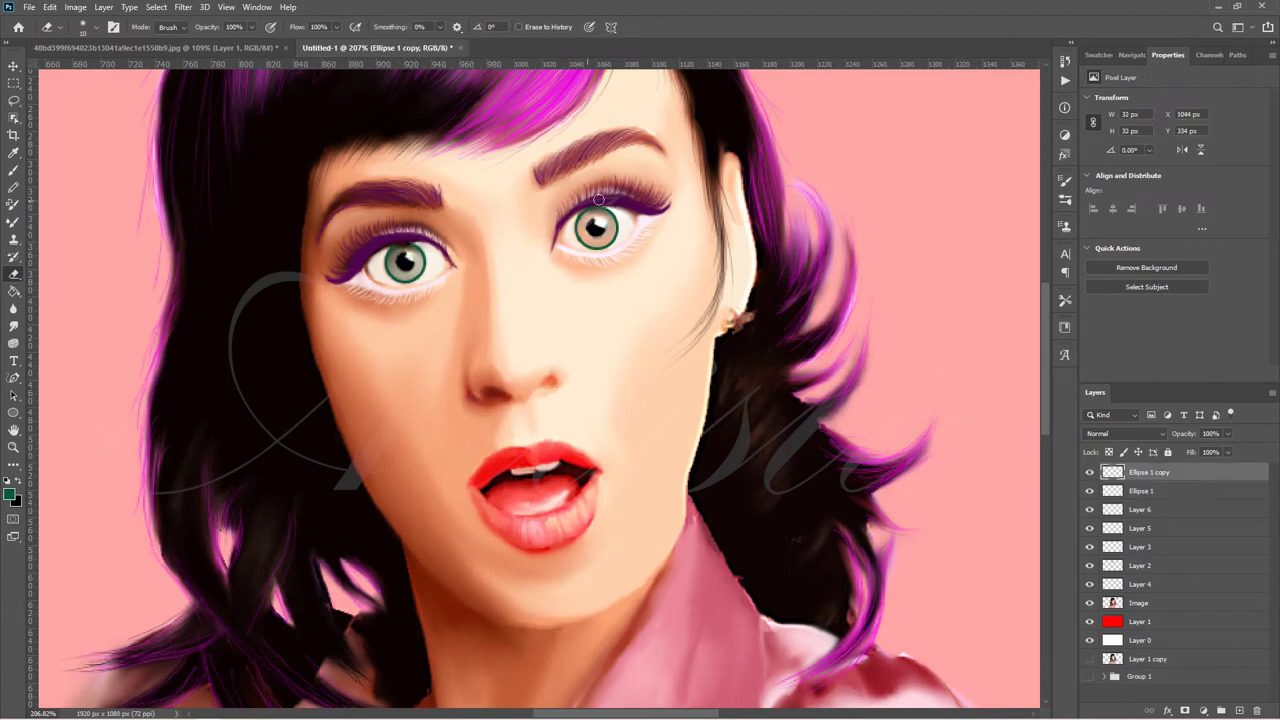
left_click(1170, 491)
key("ctrl+j")
key("v")
key("Down")
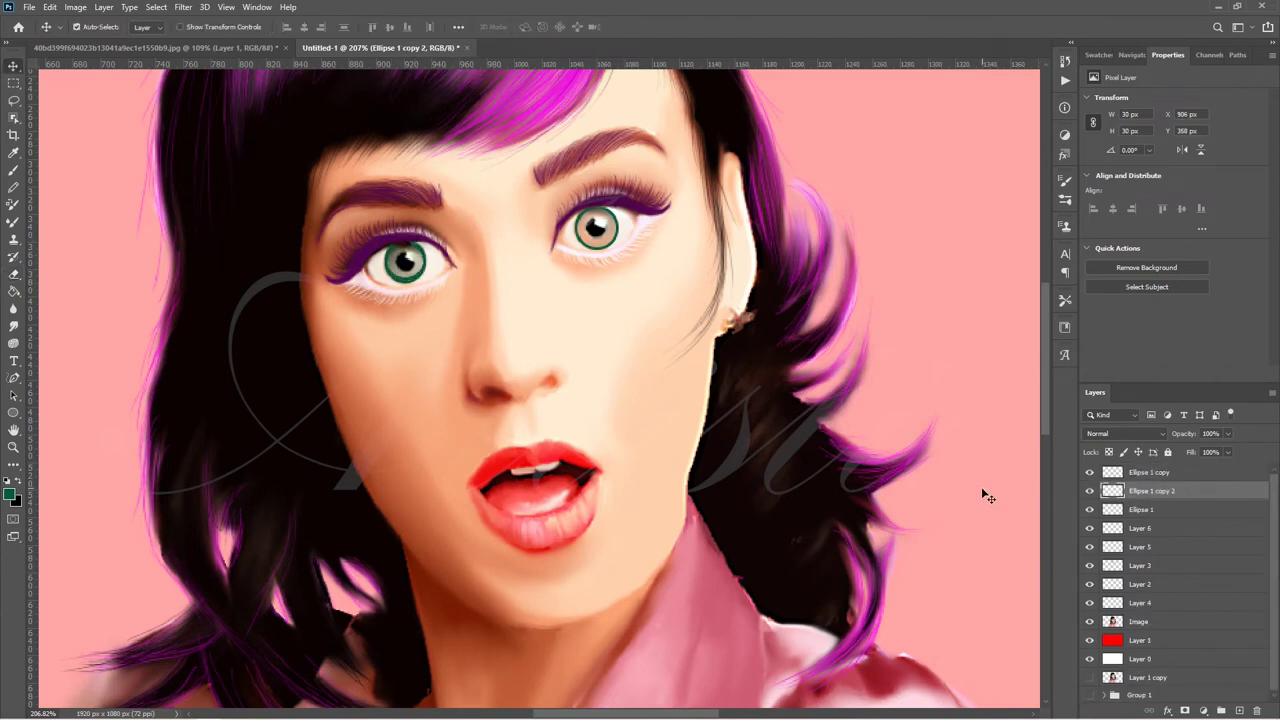
key("Down")
key("Down")
key("ctrl+j")
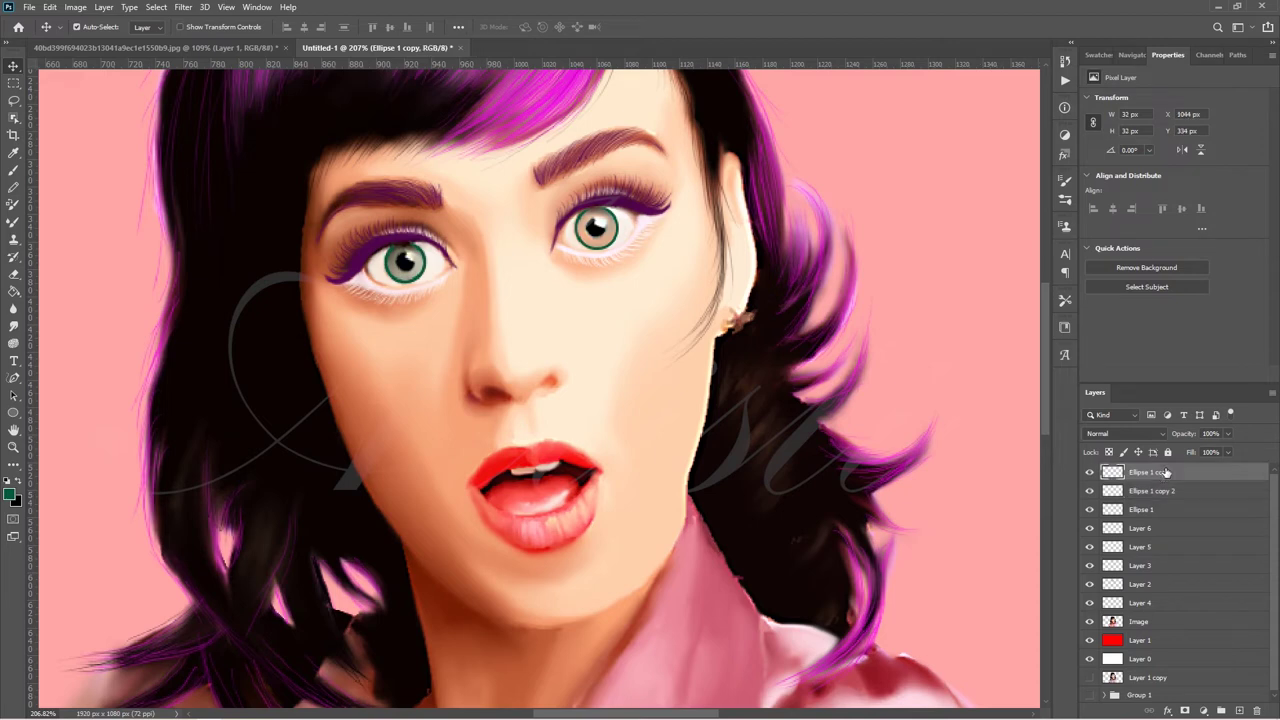
Zoom in and smudge the right and left iris rings inward.
key("z")
left_click_drag(494, 240, 550, 245)
left_click(16, 327)
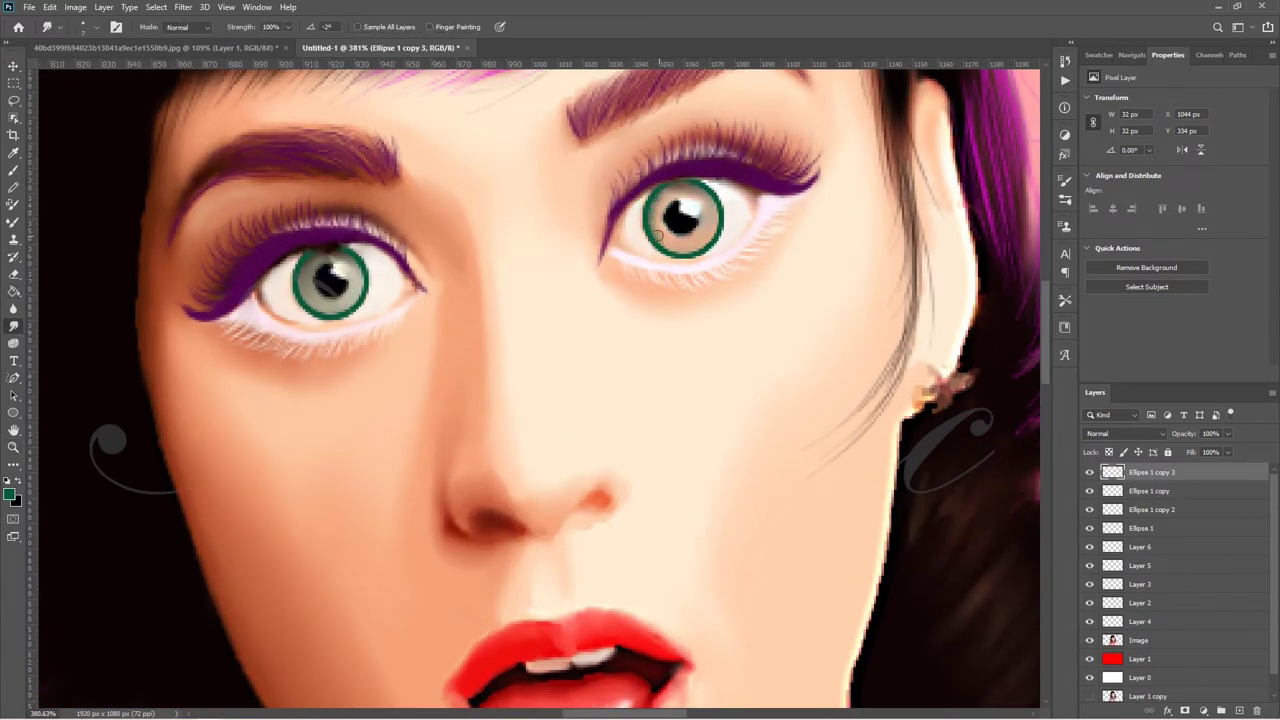
left_click_drag(657, 235, 715, 212)
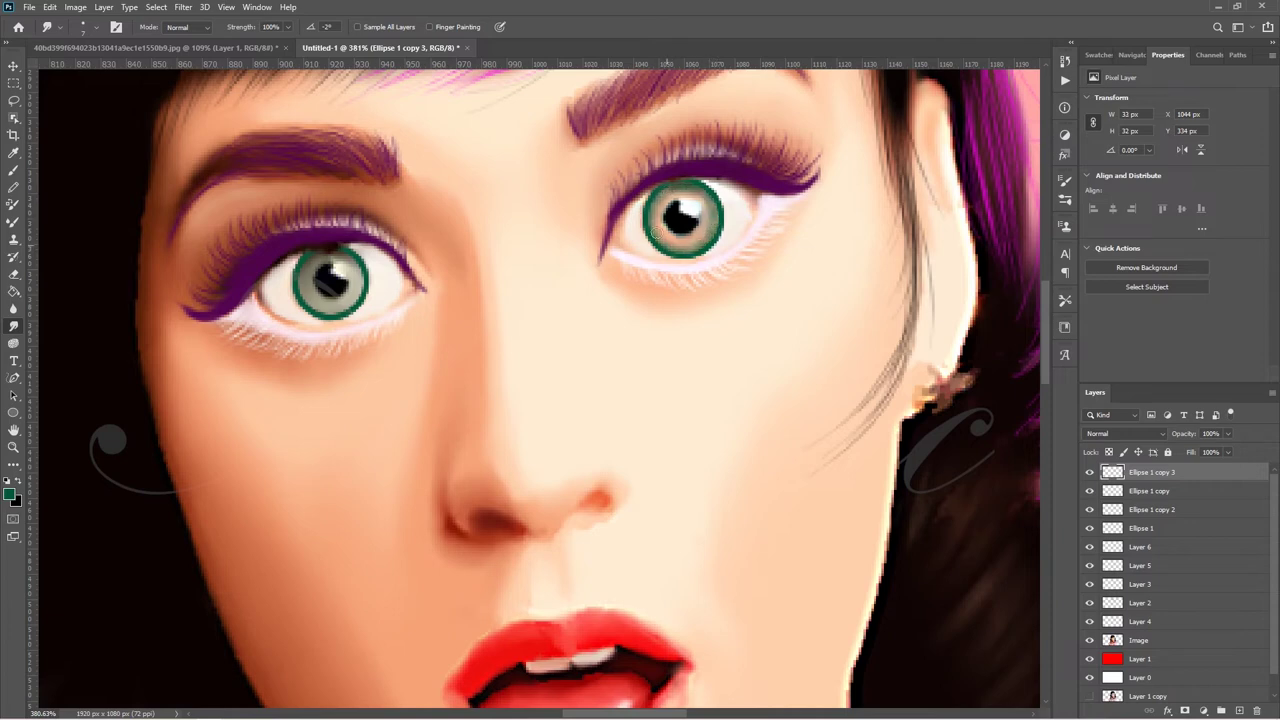
left_click(1150, 509)
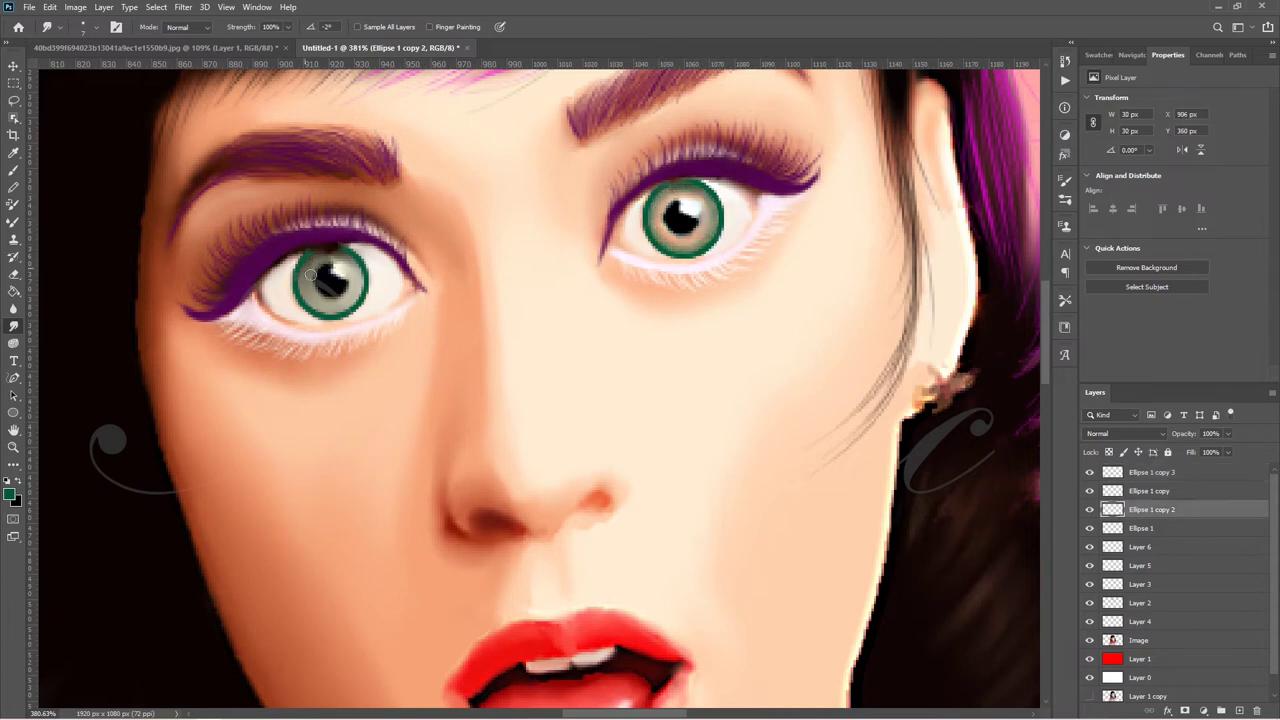
mouse_move(303, 274)
left_mouse_down()
mouse_move(355, 289)
mouse_move(313, 280)
left_mouse_up()
Add a new empty Layer 7 at the top of the stack.
left_click(1150, 472)
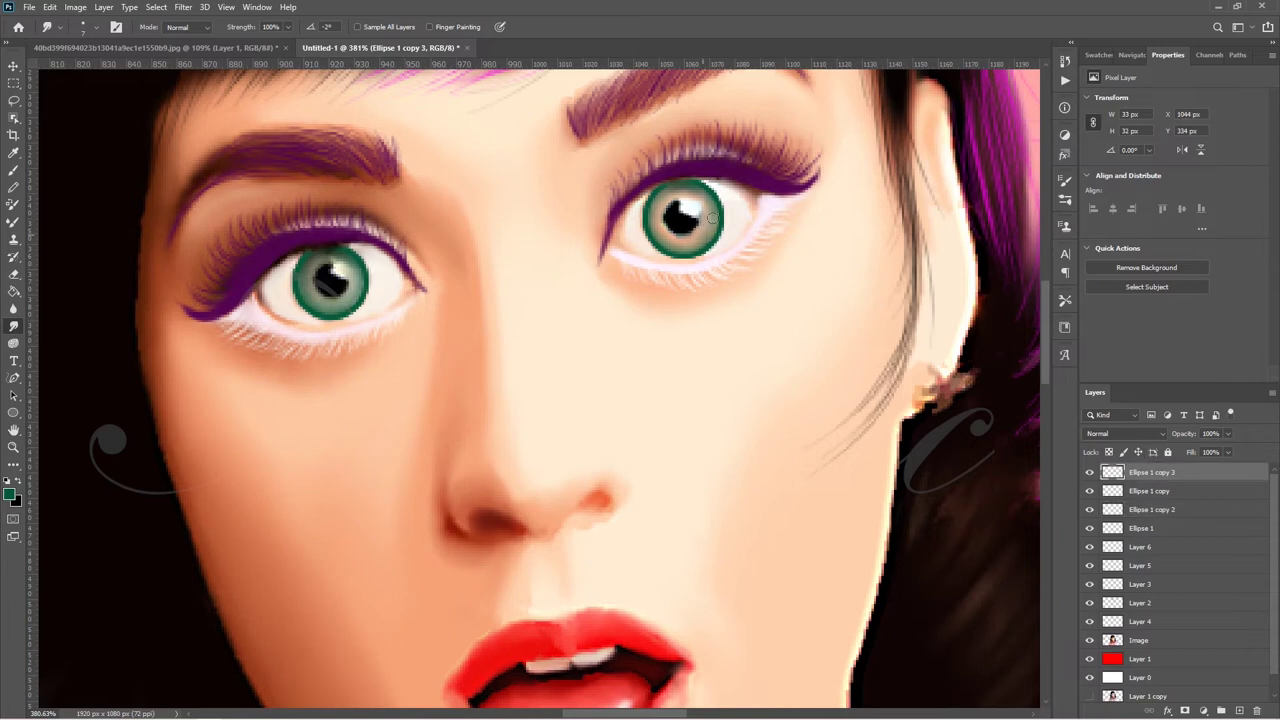
left_click(1180, 510)
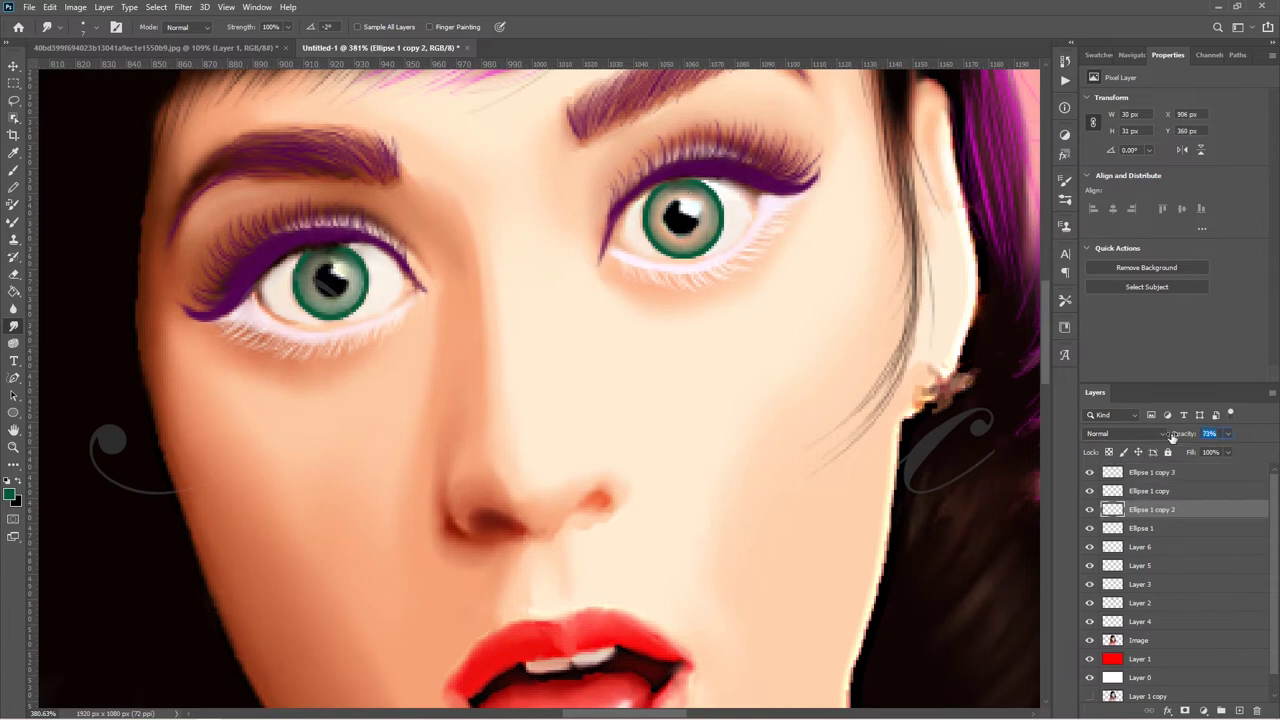
left_click(1203, 474)
left_click(1240, 711)
Paint peach catchlights on both pupils and smudge the right one across.
left_click(10, 494)
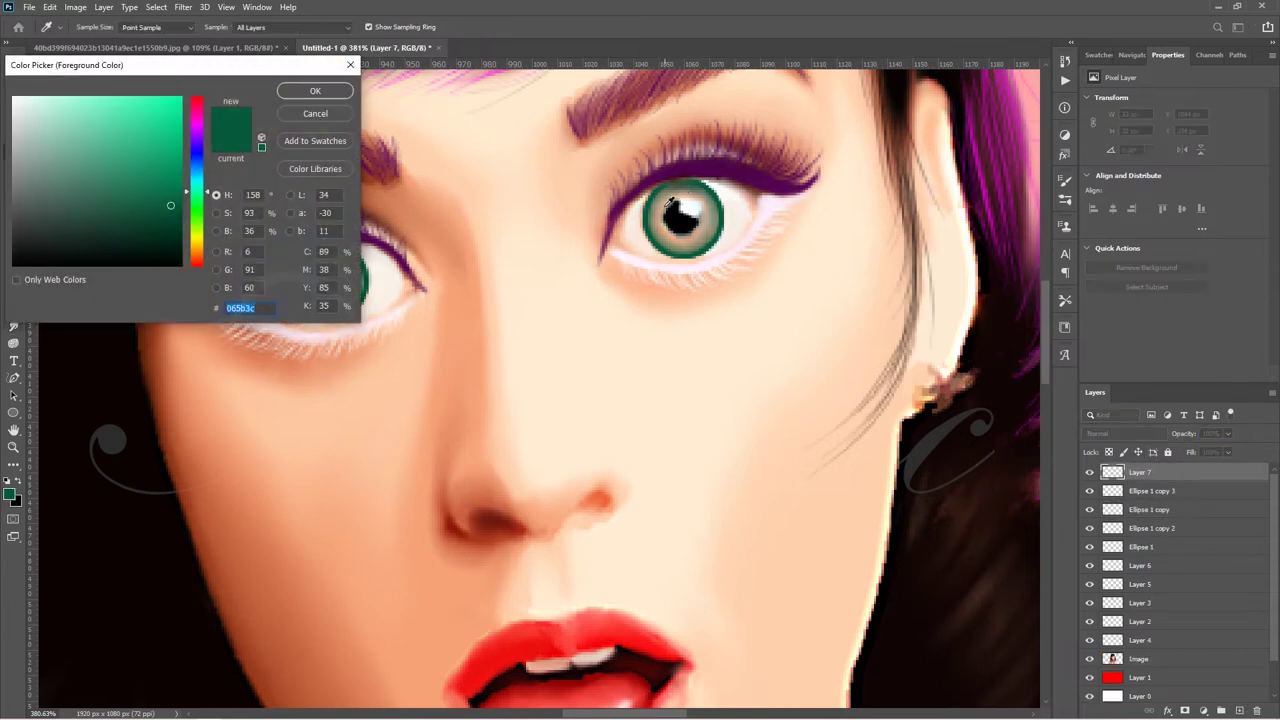
left_click(51, 128)
key("Return")
key("b")
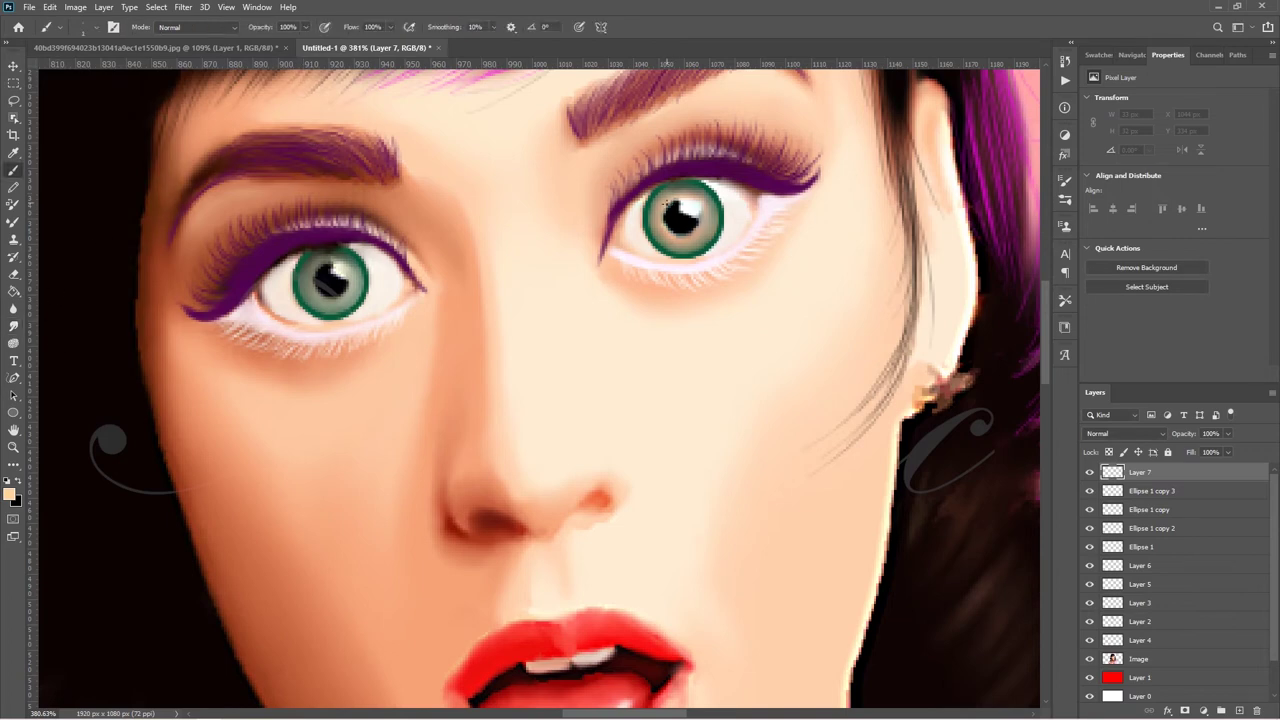
left_click(667, 201)
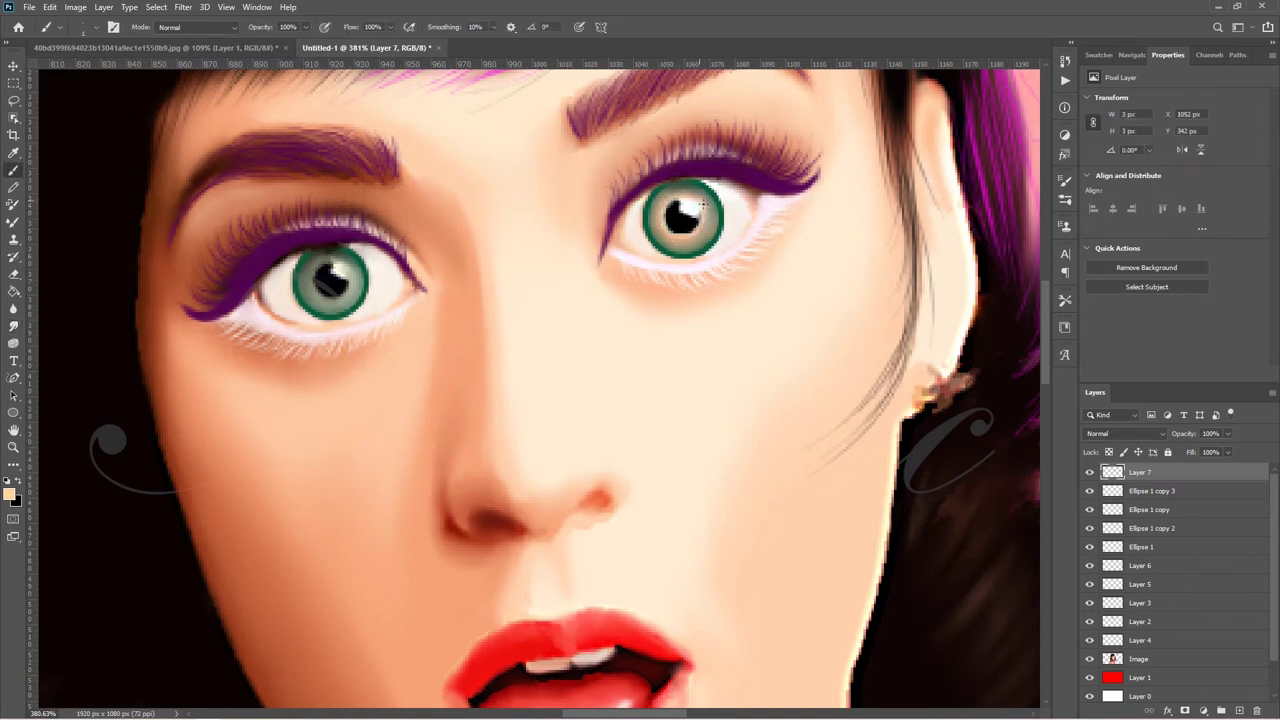
left_click_drag(703, 205, 667, 200)
left_click(350, 283)
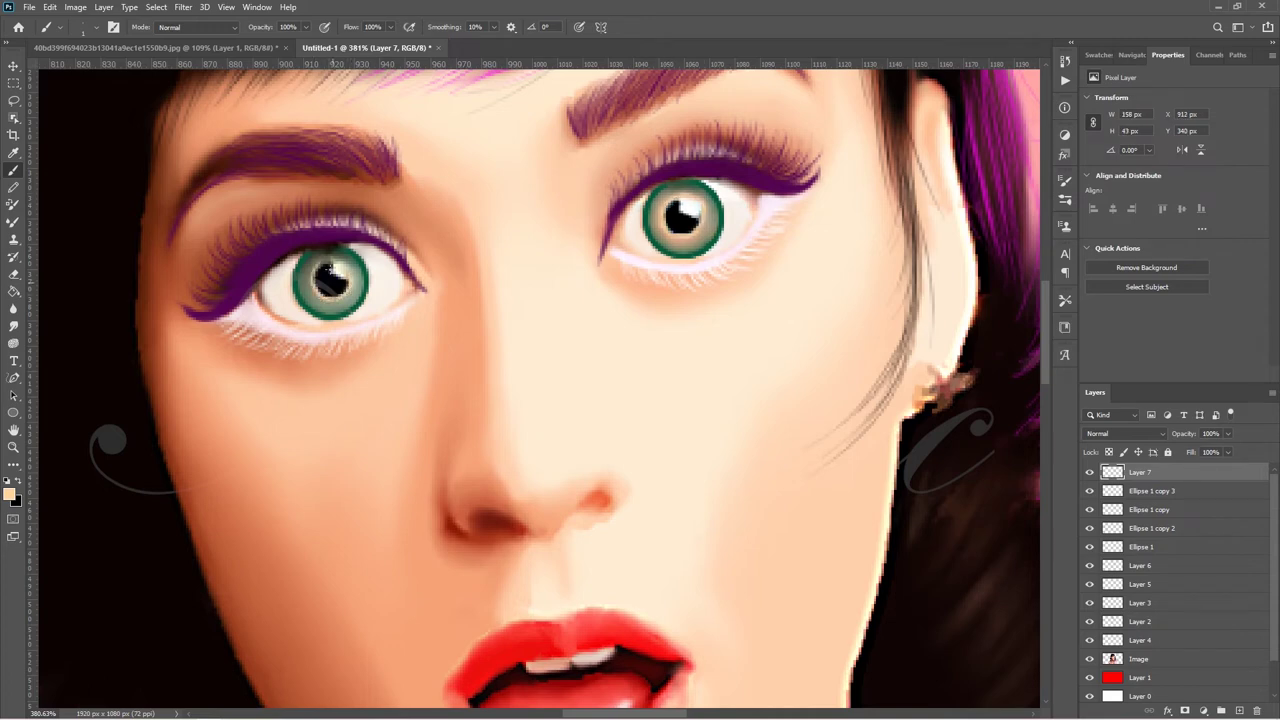
left_click(13, 326)
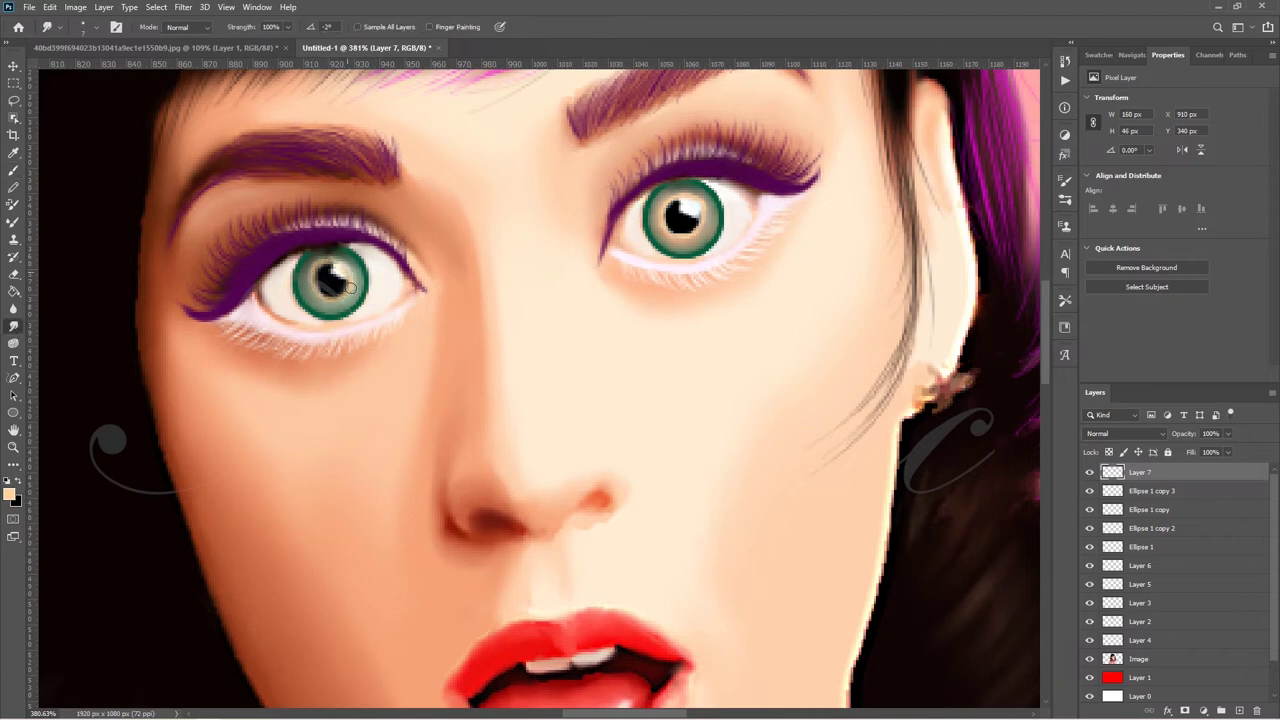
left_click_drag(672, 212, 692, 220)
Draw a black 12 px round pupil ellipse over the left iris.
left_click(13, 412)
left_click_drag(322, 264, 352, 296)
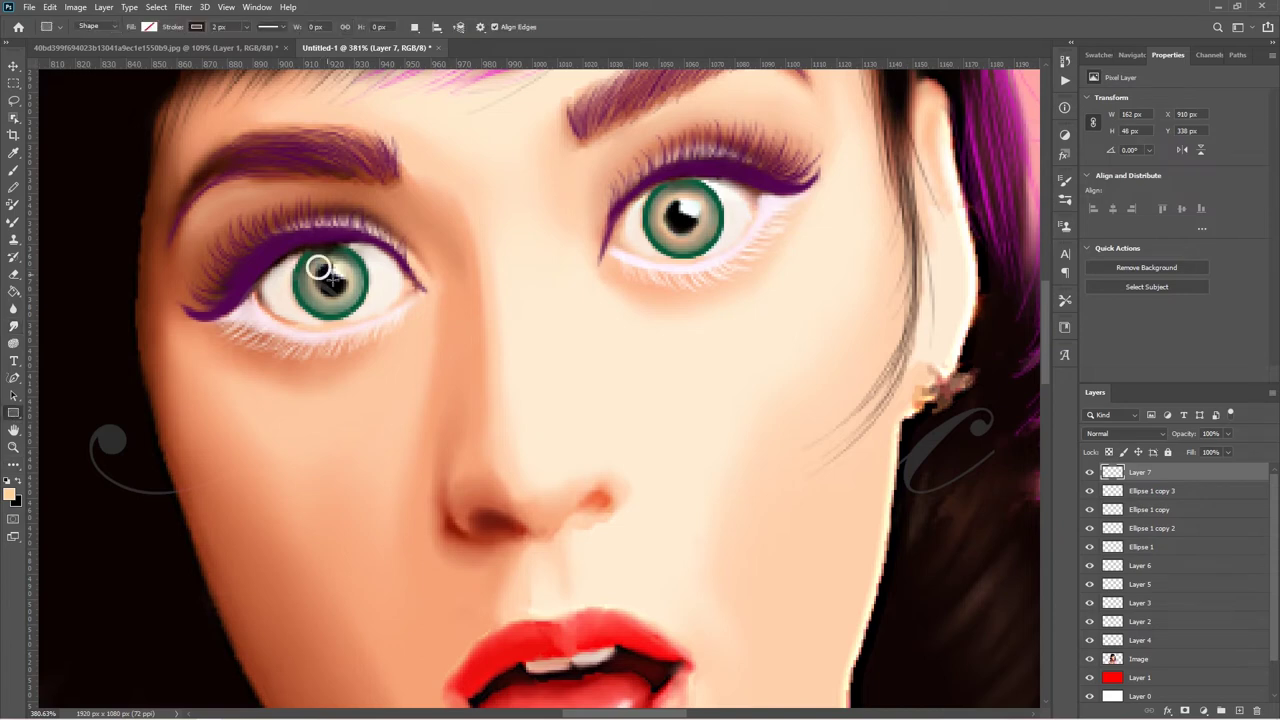
right_click(13, 412)
left_click(70, 438)
left_click(537, 286)
key("Escape")
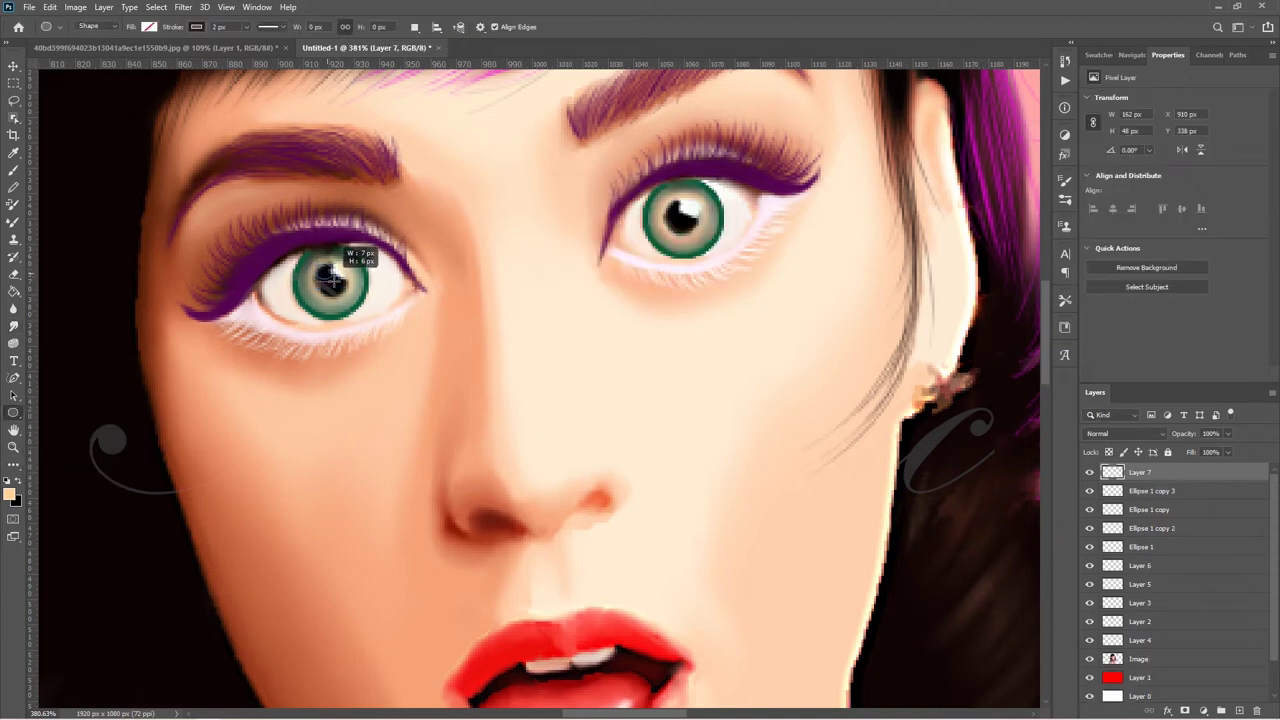
left_click_drag(312, 258, 348, 294)
left_click(149, 26)
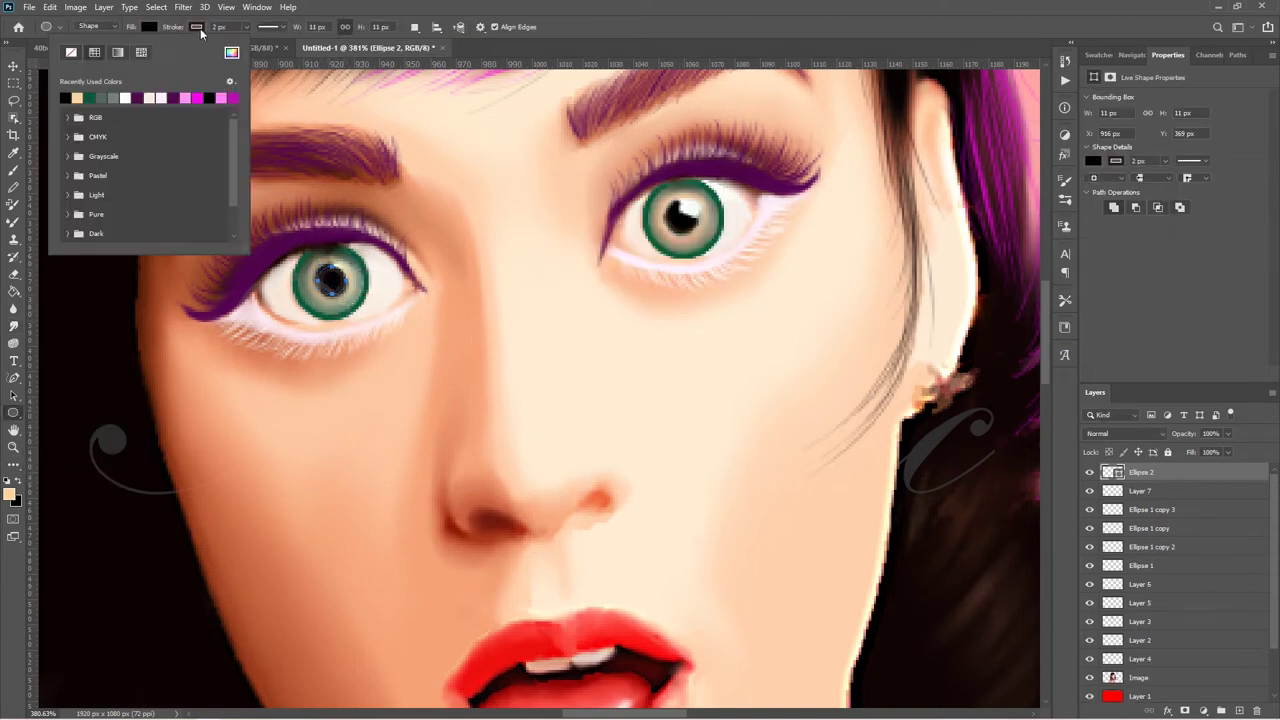
left_click(66, 48)
type("12")
key("Return")
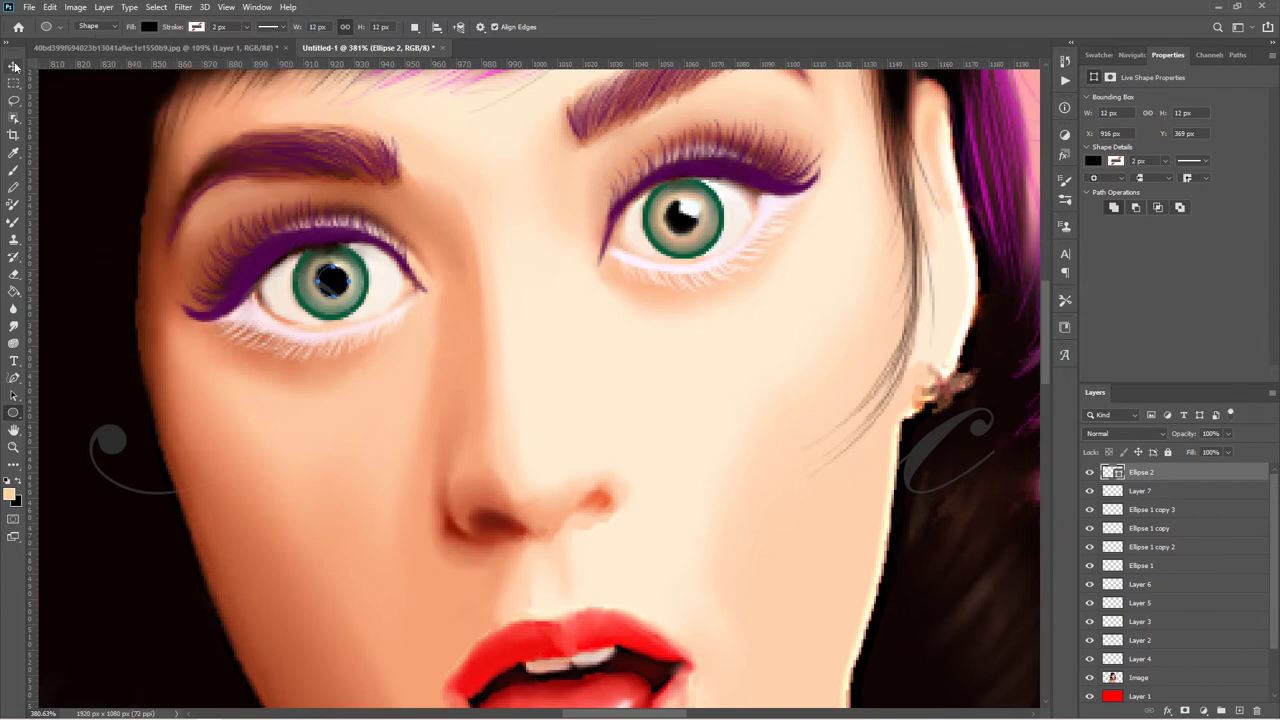
Duplicate the pupil onto the right iris and size it to 13 px.
left_click(13, 65)
key("ctrl+j")
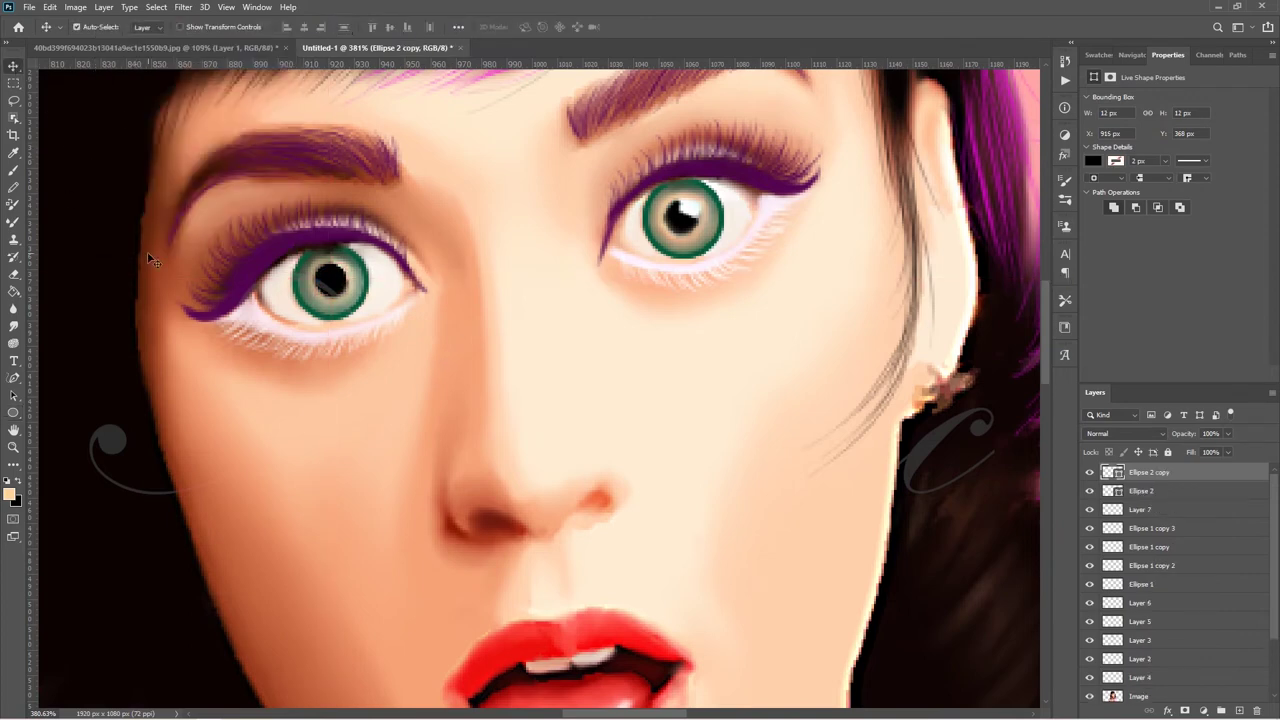
left_click_drag(332, 280, 680, 213)
left_click(13, 412)
double_click(316, 27)
type("14")
key("Return")
type("13")
key("Return")
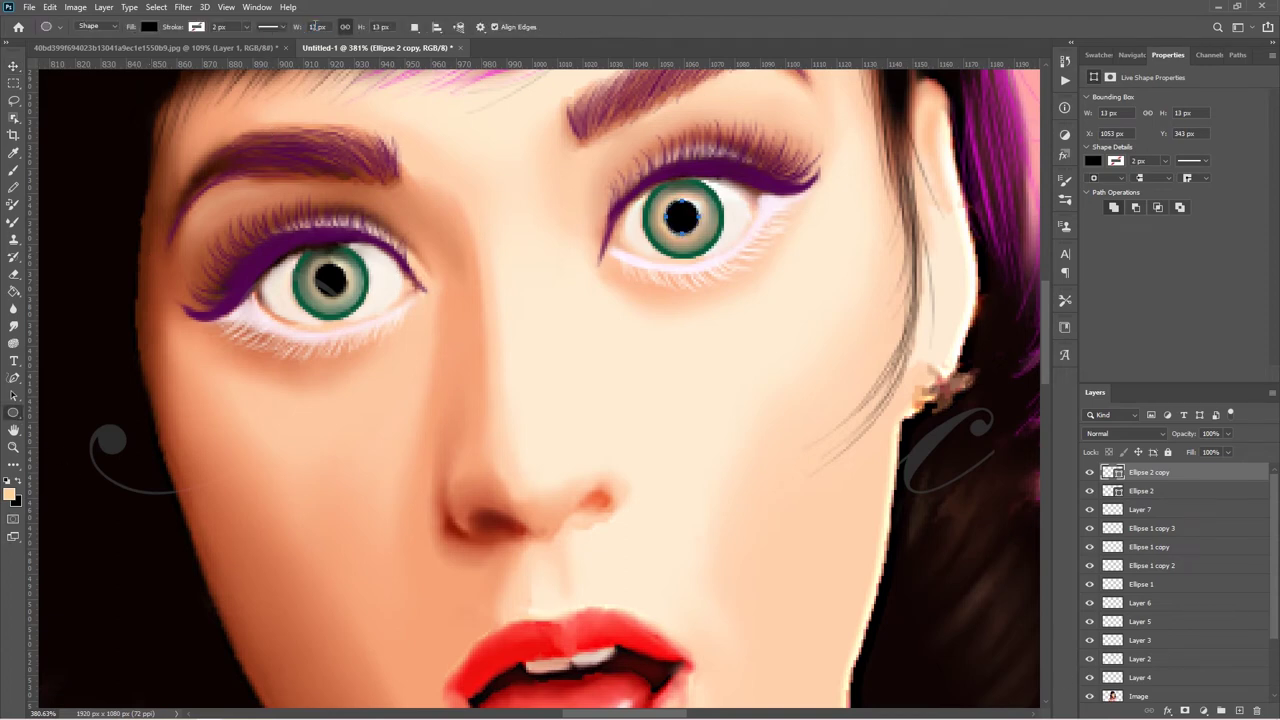
Select the pupil layers and add a new empty Layer 8.
left_click(13, 65)
left_click(1190, 491)
left_click(13, 412)
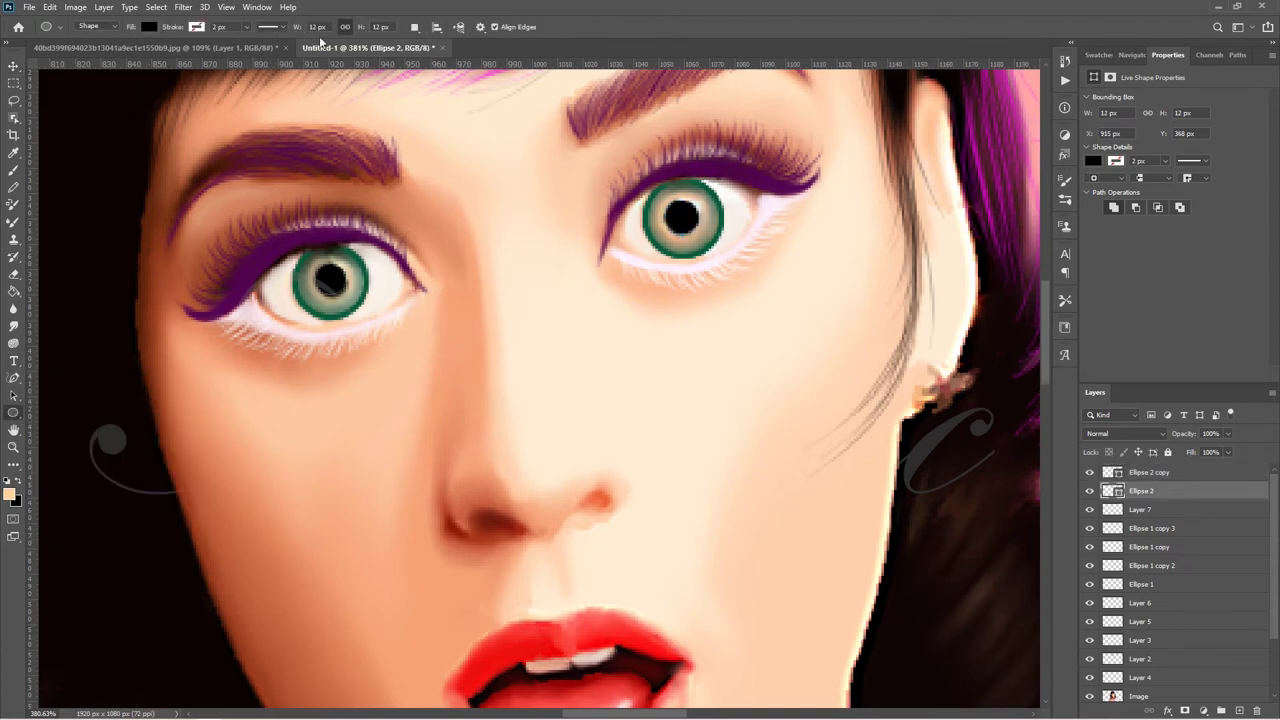
left_click(13, 65)
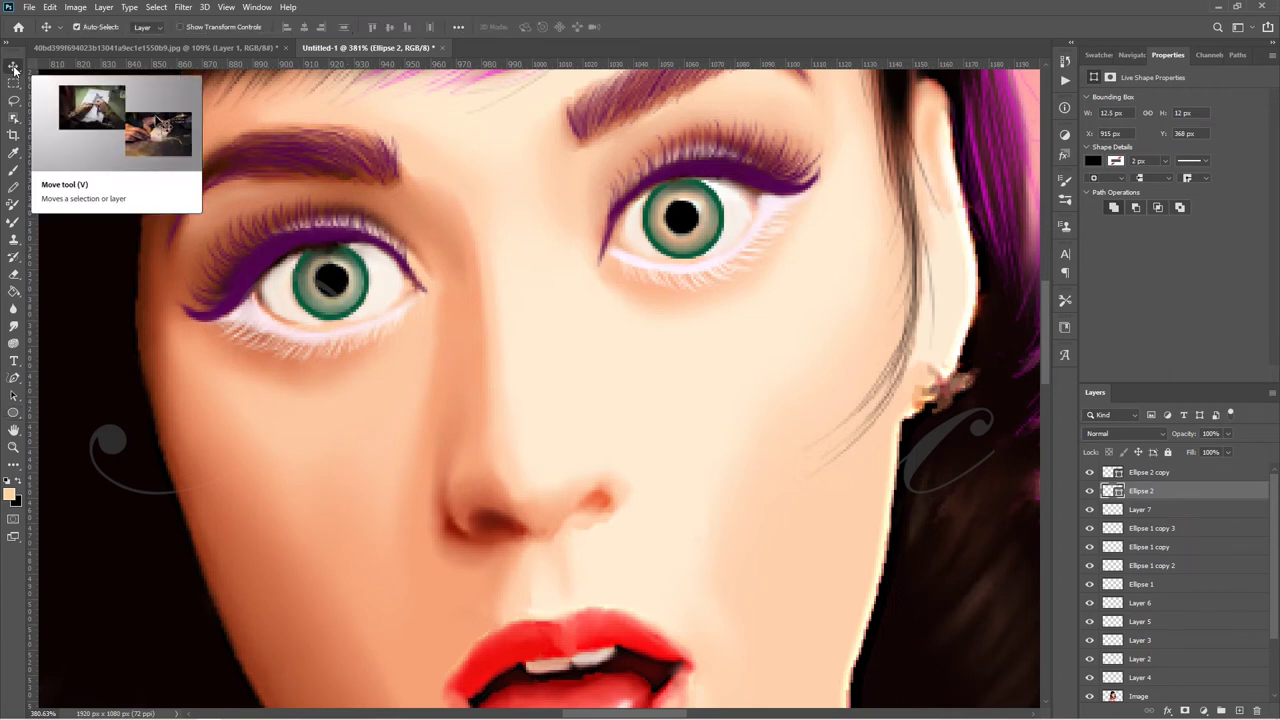
left_click(1190, 472)
key("ctrl+shift+alt+n")
Dab white highlights onto both black pupils.
left_click(13, 171)
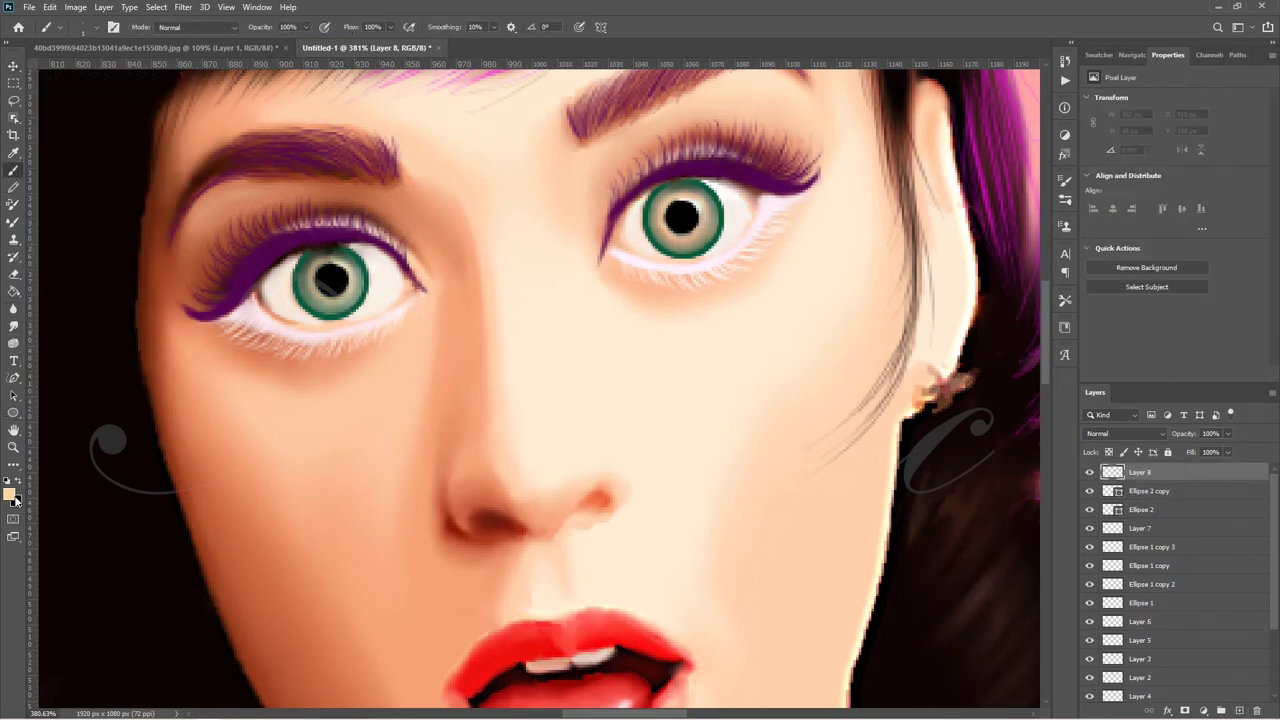
left_click(9, 494)
left_click(14, 64)
left_click(320, 89)
left_click_drag(335, 265, 340, 274)
left_click(687, 206)
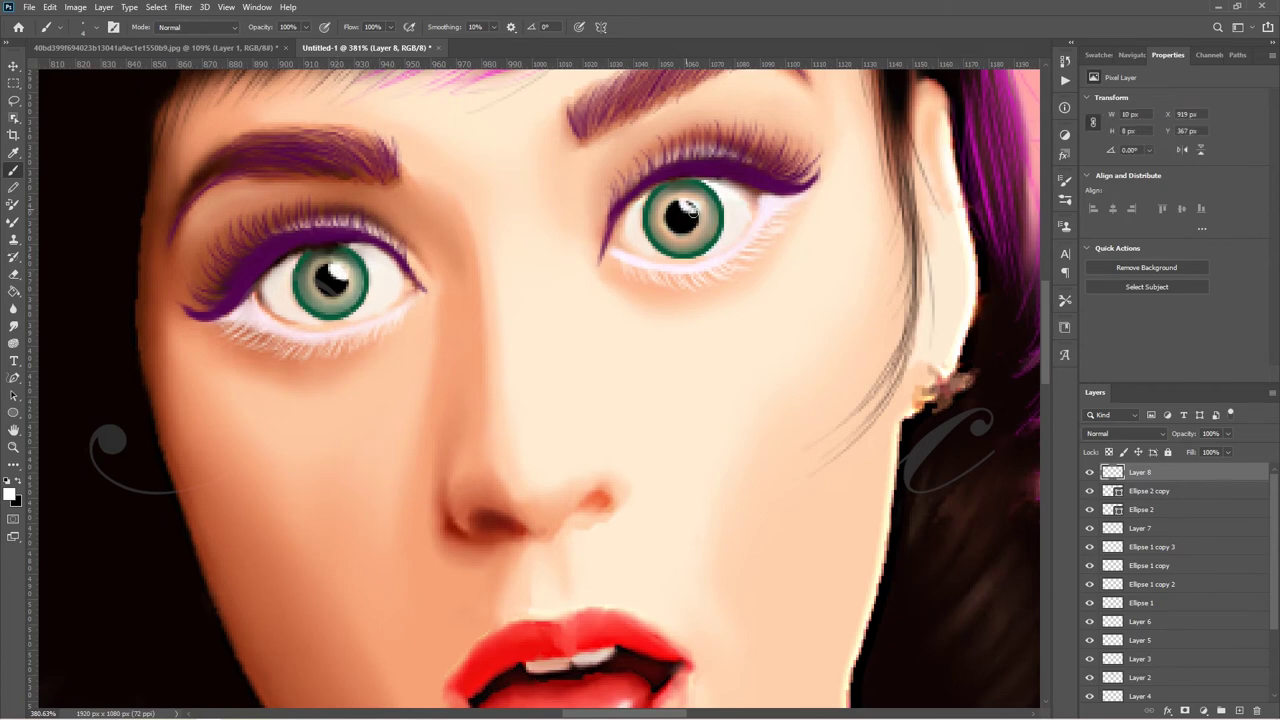
left_click(333, 265)
On new Layer 9, shade both eyes' outer corners with a darker sampled skin tone.
left_click(10, 494)
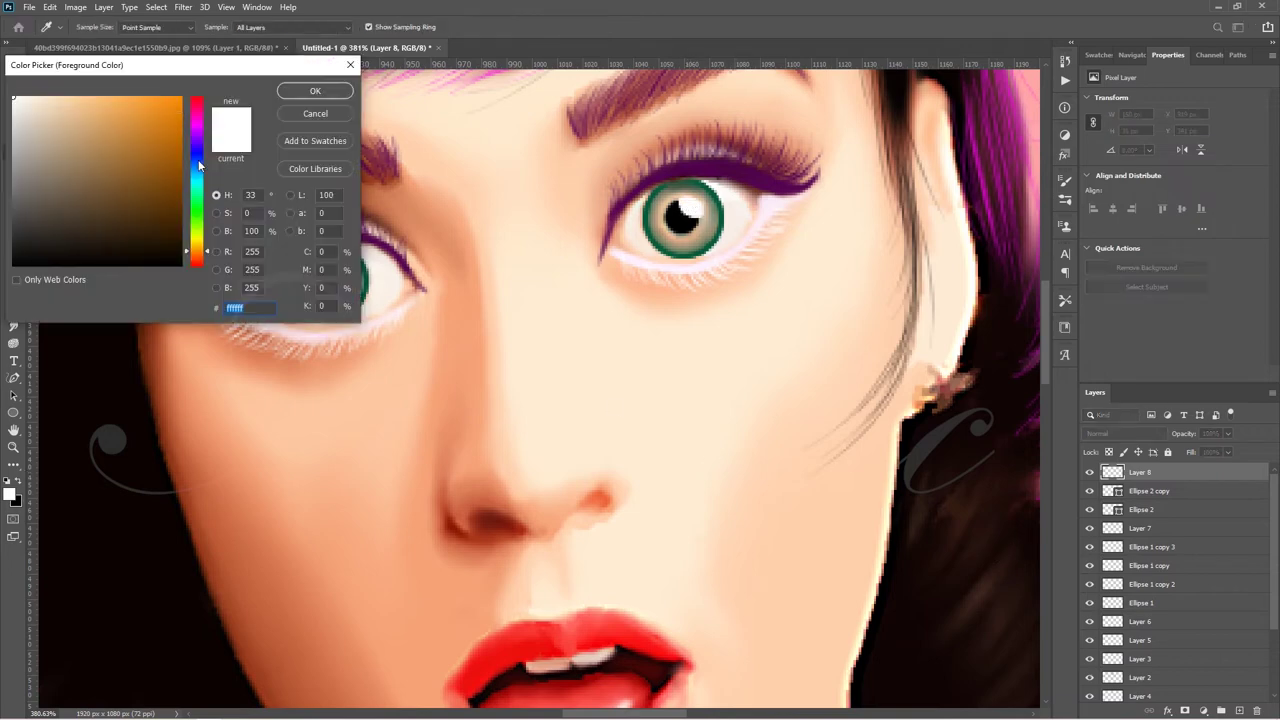
left_click(410, 284)
key("Return")
key("ctrl+shift+alt+n")
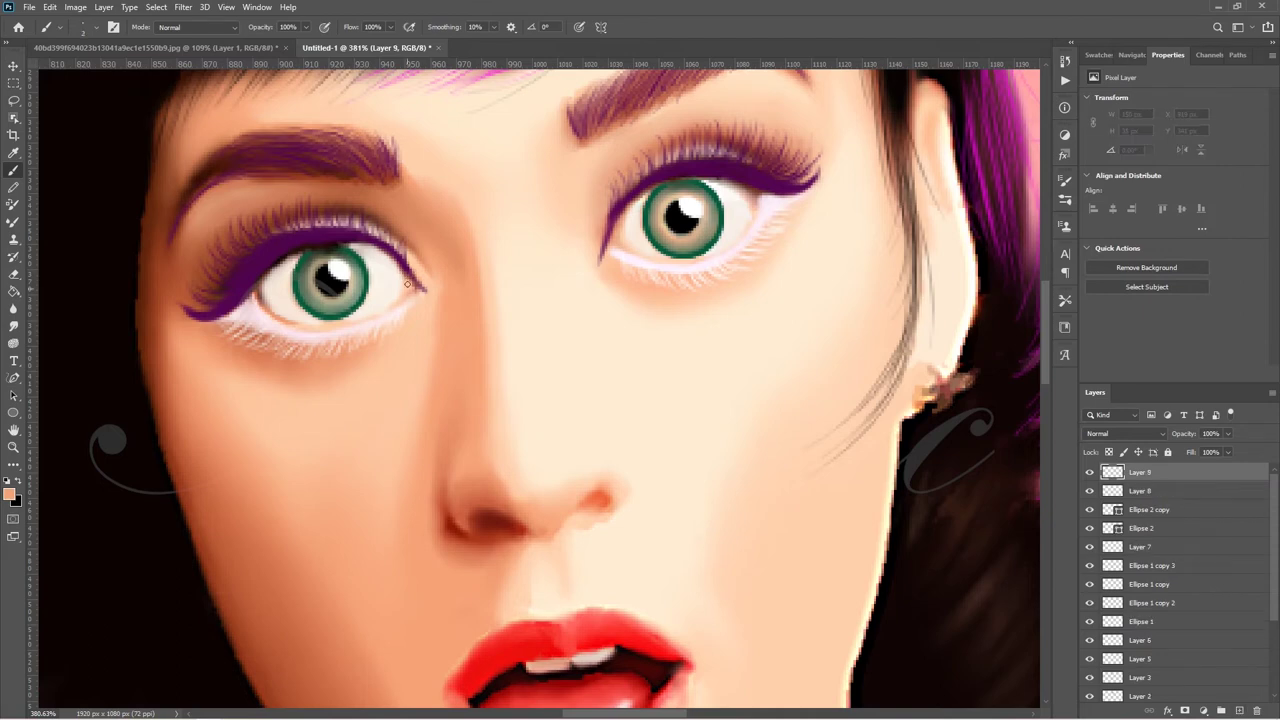
left_click(404, 292)
left_click(10, 494)
left_click(409, 287)
key("Return")
left_click(405, 292)
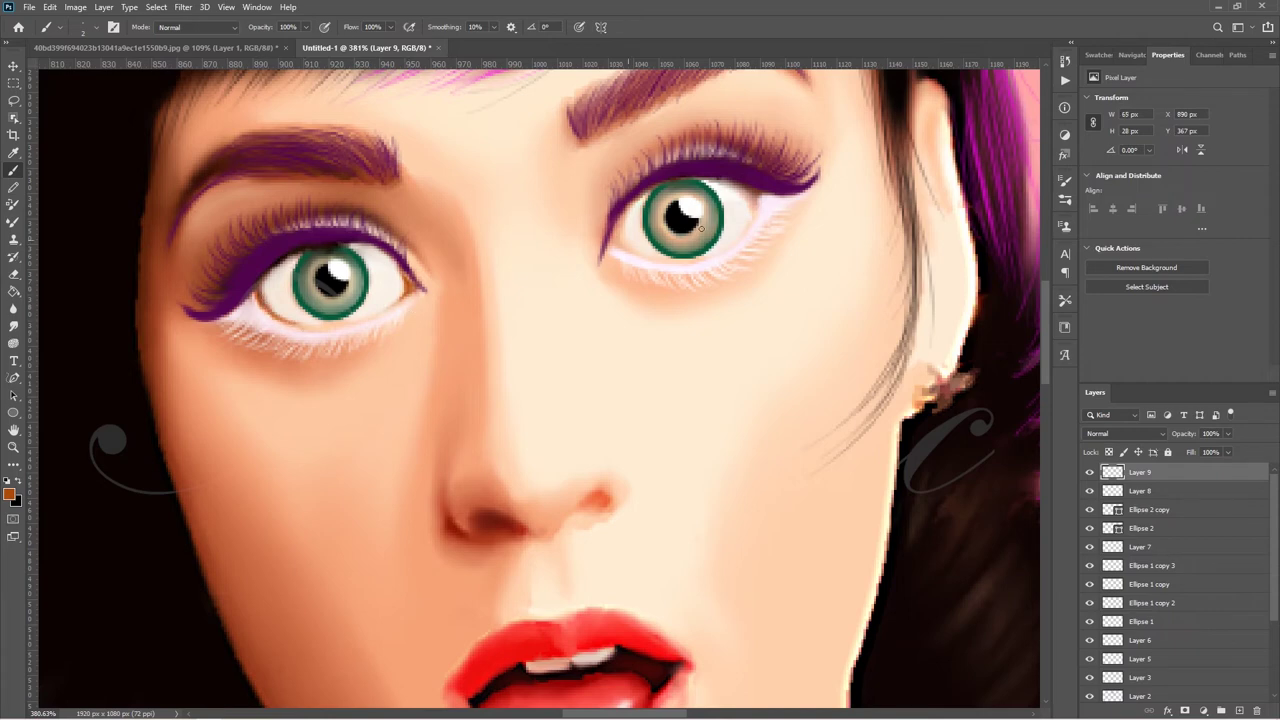
left_click_drag(616, 238, 651, 258)
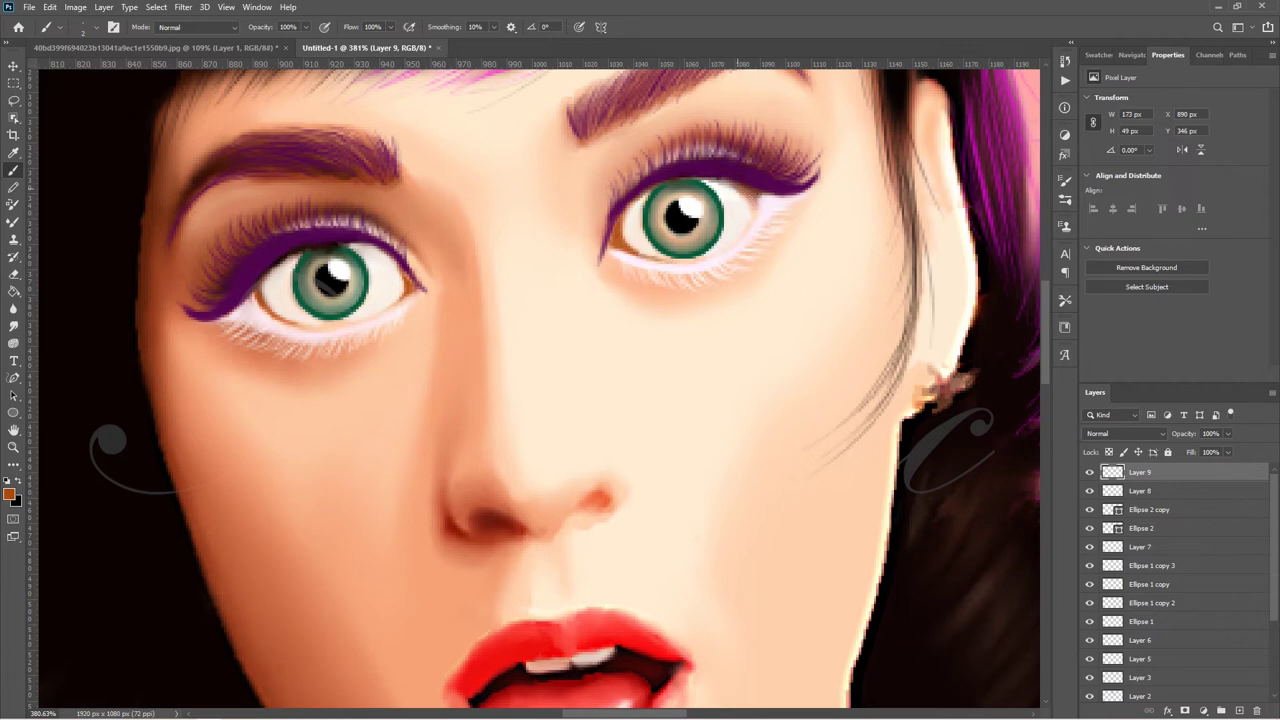
left_click_drag(751, 216, 753, 200)
Trim the brown eye-corner shading back into softer rims with the eraser.
key("ctrl+0")
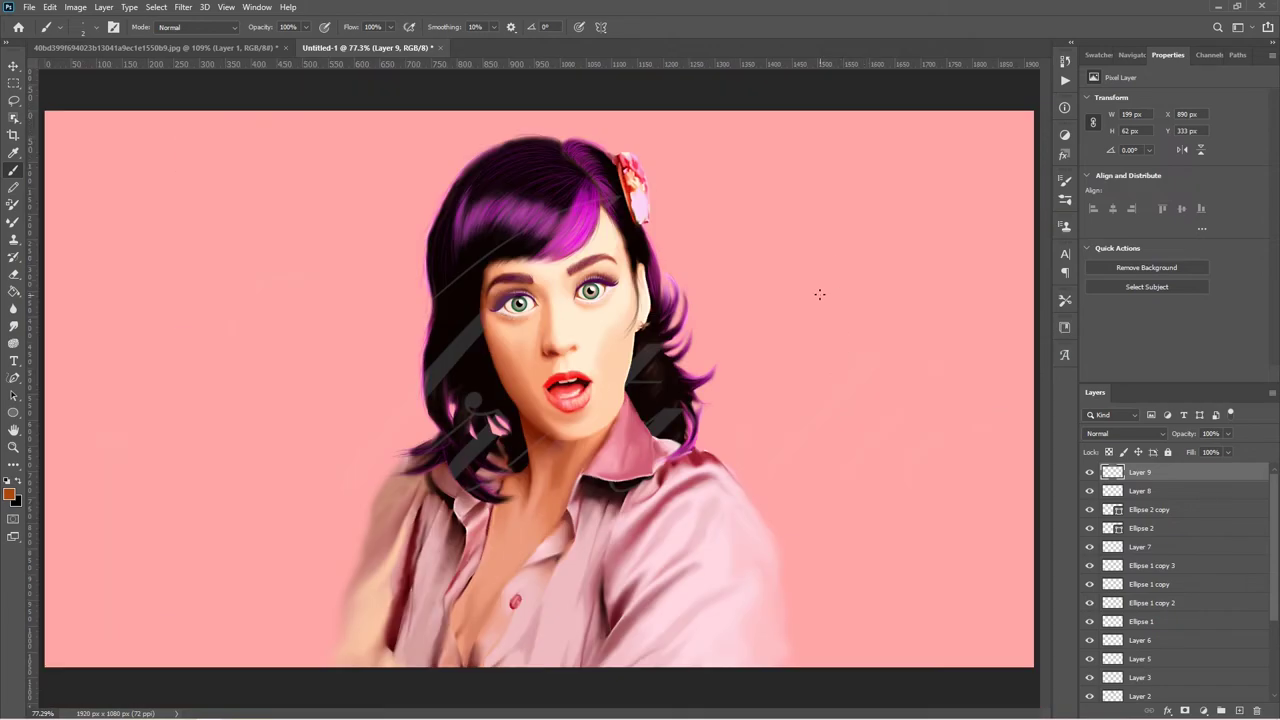
key("z")
left_click_drag(549, 291, 620, 291)
key("e")
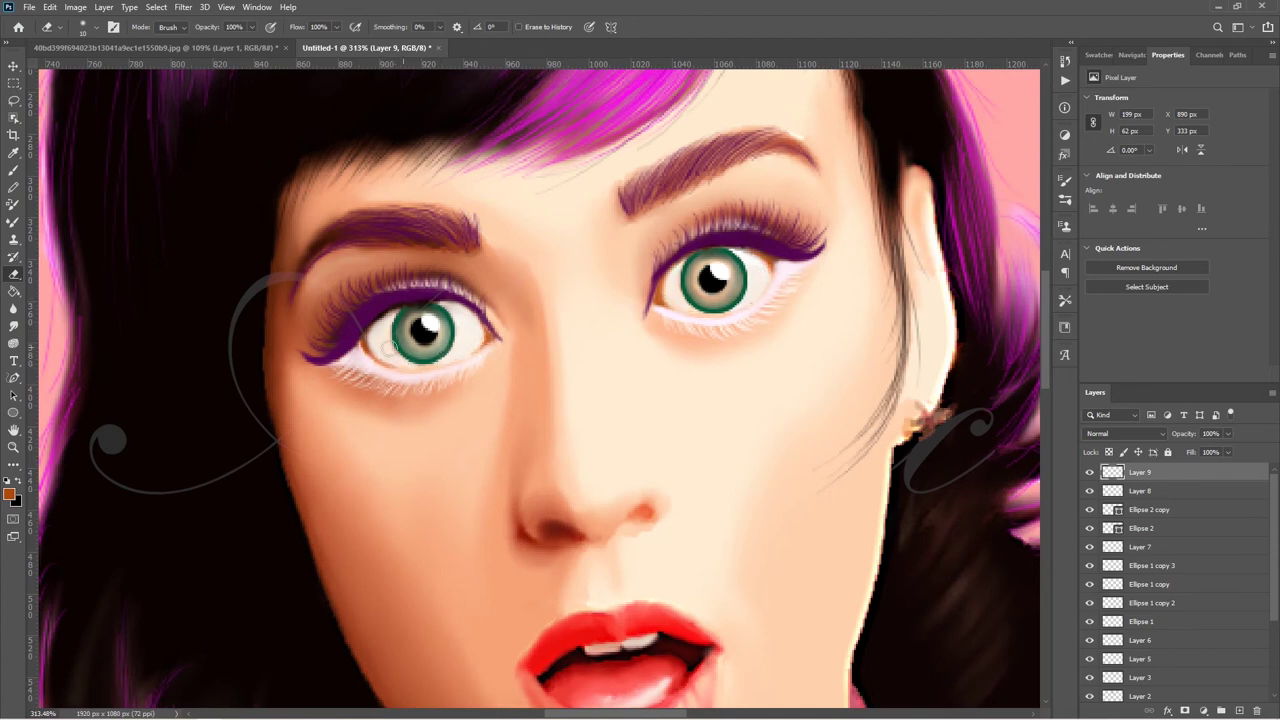
Sample a dark reddish-brown colour and zoom in close on the mouth.
key("b")
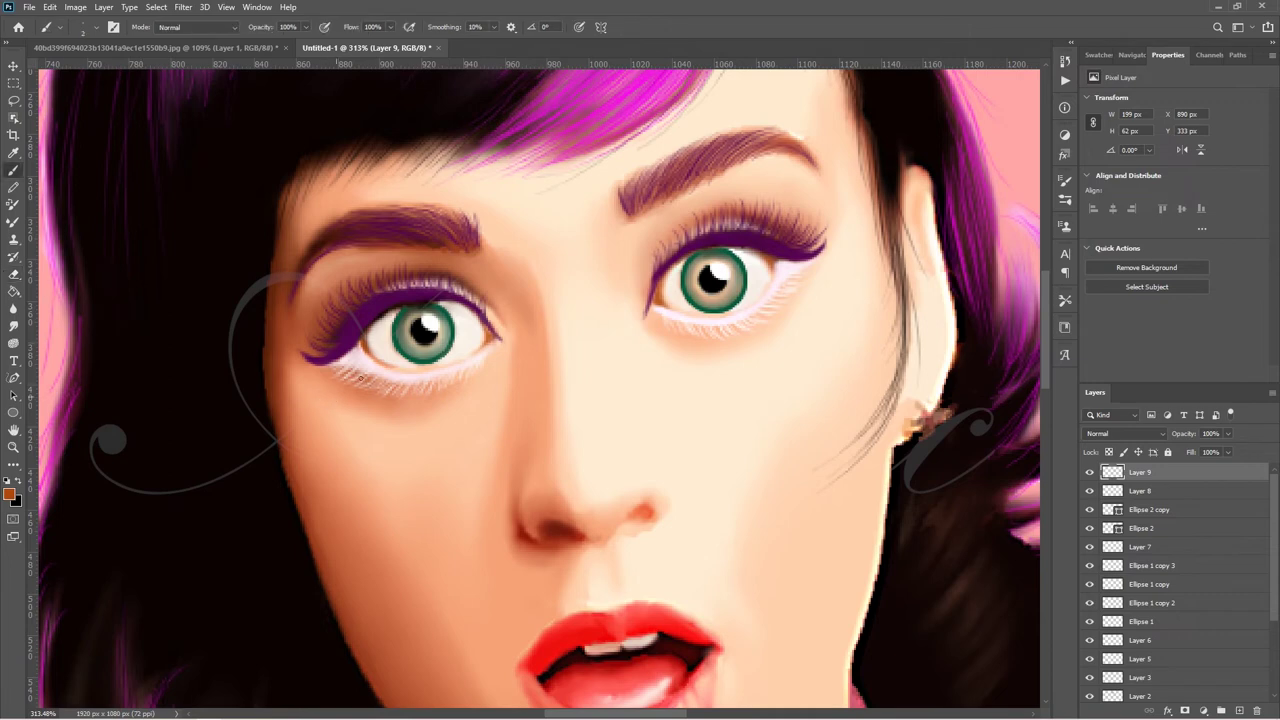
left_click(394, 369, "alt")
left_click(378, 357, "alt")
key("ctrl+0")
key("z")
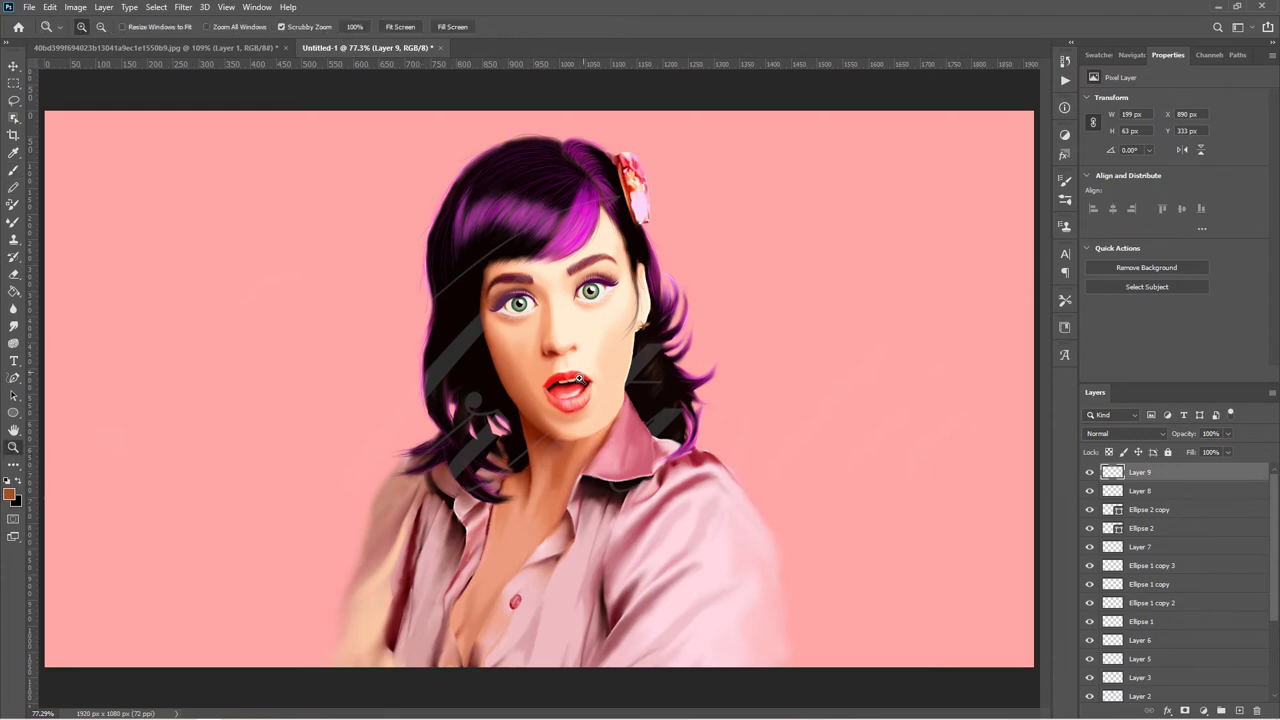
left_click_drag(585, 382, 680, 382)
scroll(1278, 568, "down", 2)
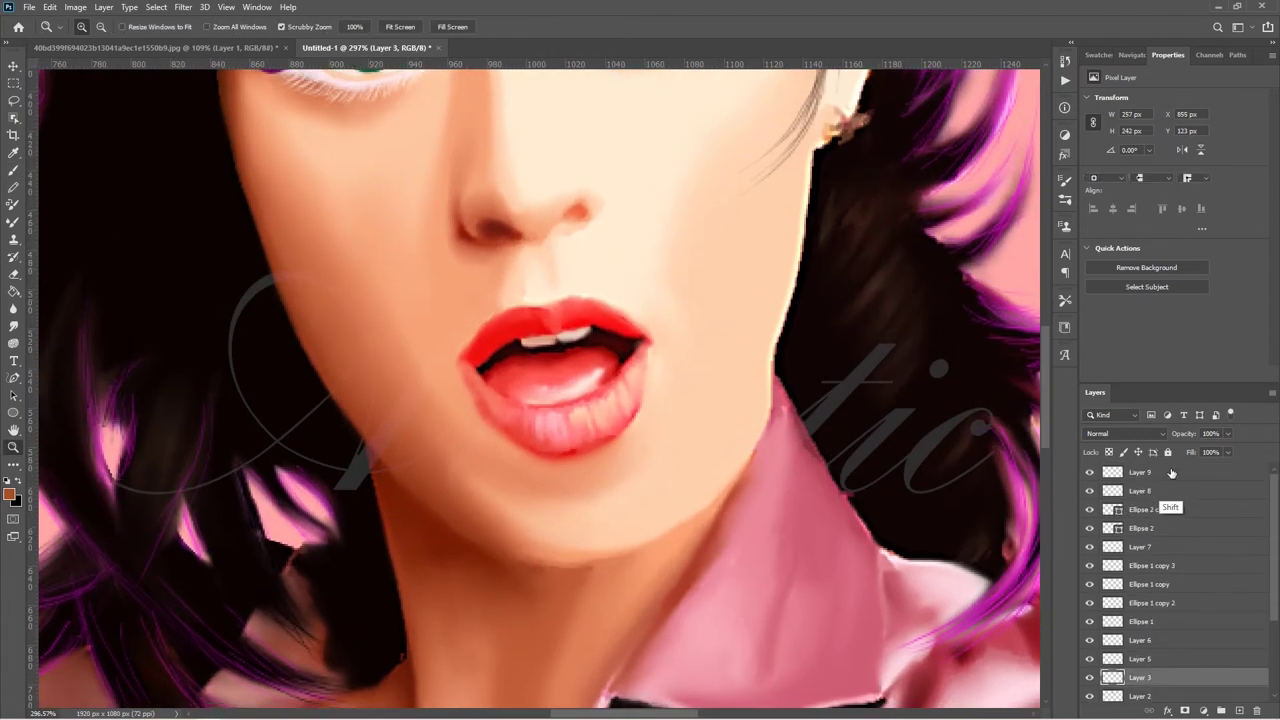
Group the existing layers into Group 2 and paint sampled red along the upper lip on Layer 10.
key("ctrl+g")
left_click(1238, 708)
key("b")
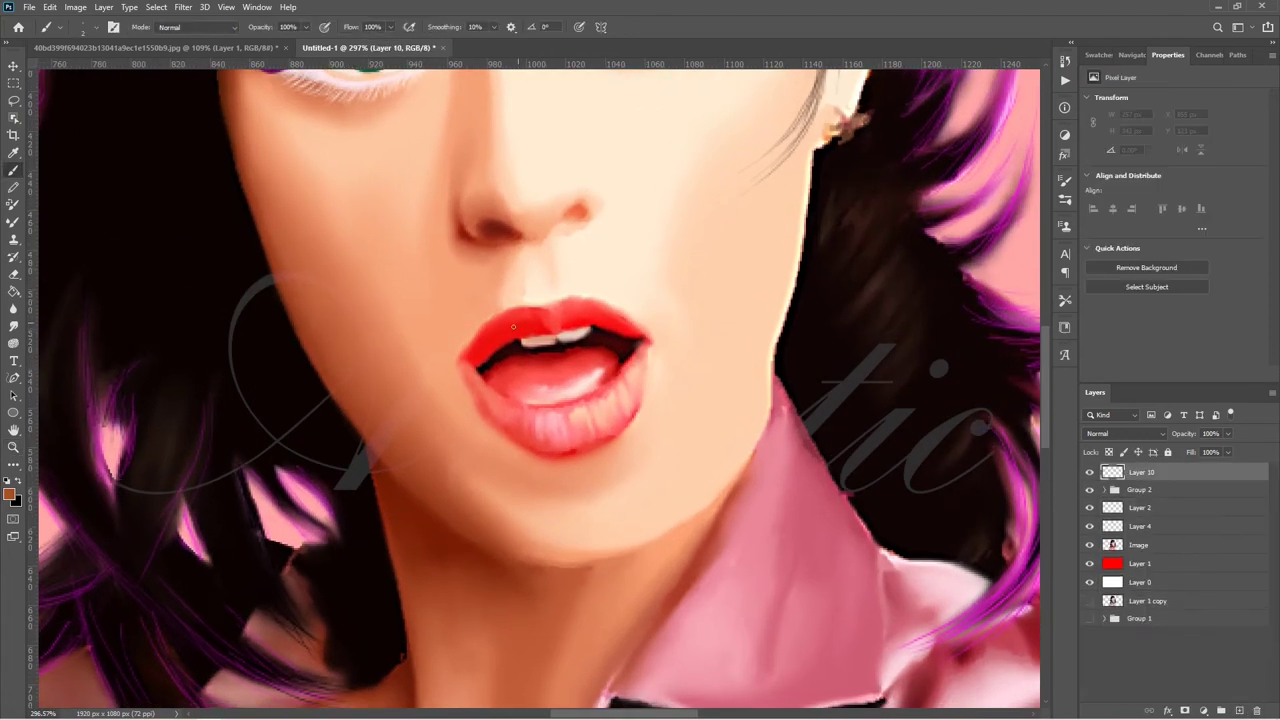
left_click(500, 340, "alt")
mouse_move(530, 322)
left_mouse_down()
mouse_move(590, 300)
mouse_move(620, 316)
mouse_move(606, 323)
left_mouse_up()
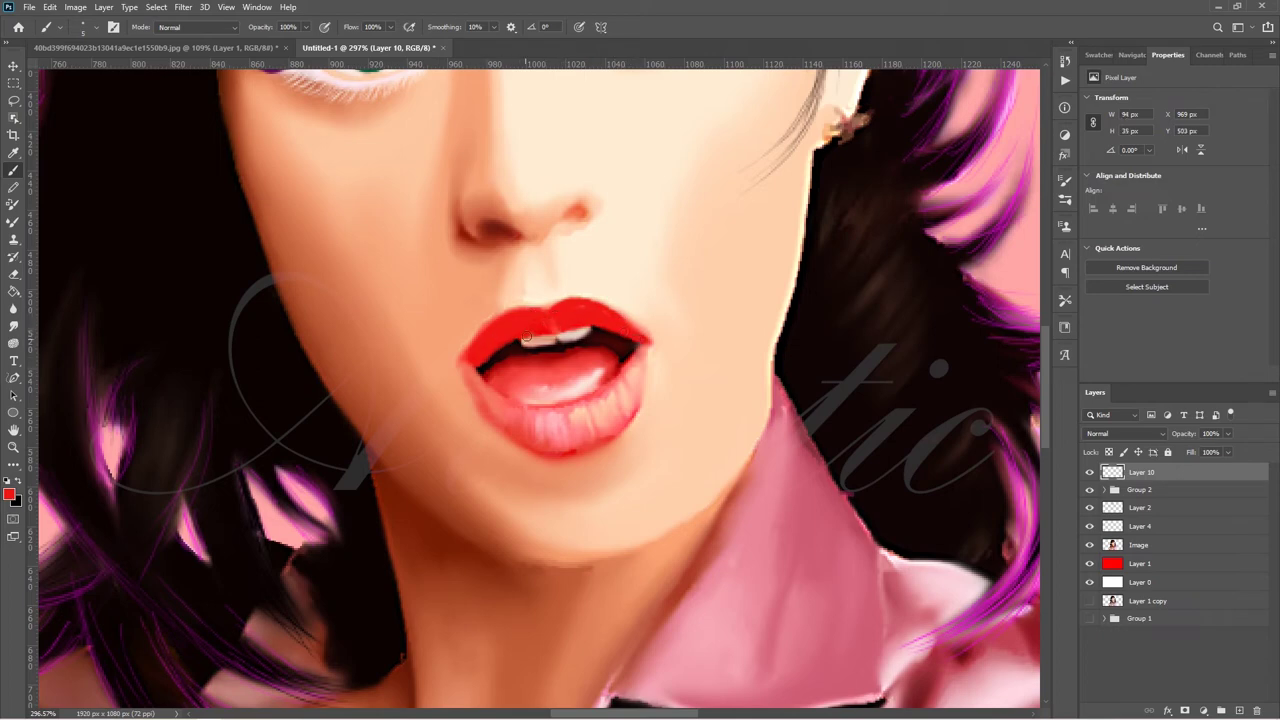
Add Layer 11, then paint lip red over the right corner and lower lip on Layer 10.
left_click(1232, 703)
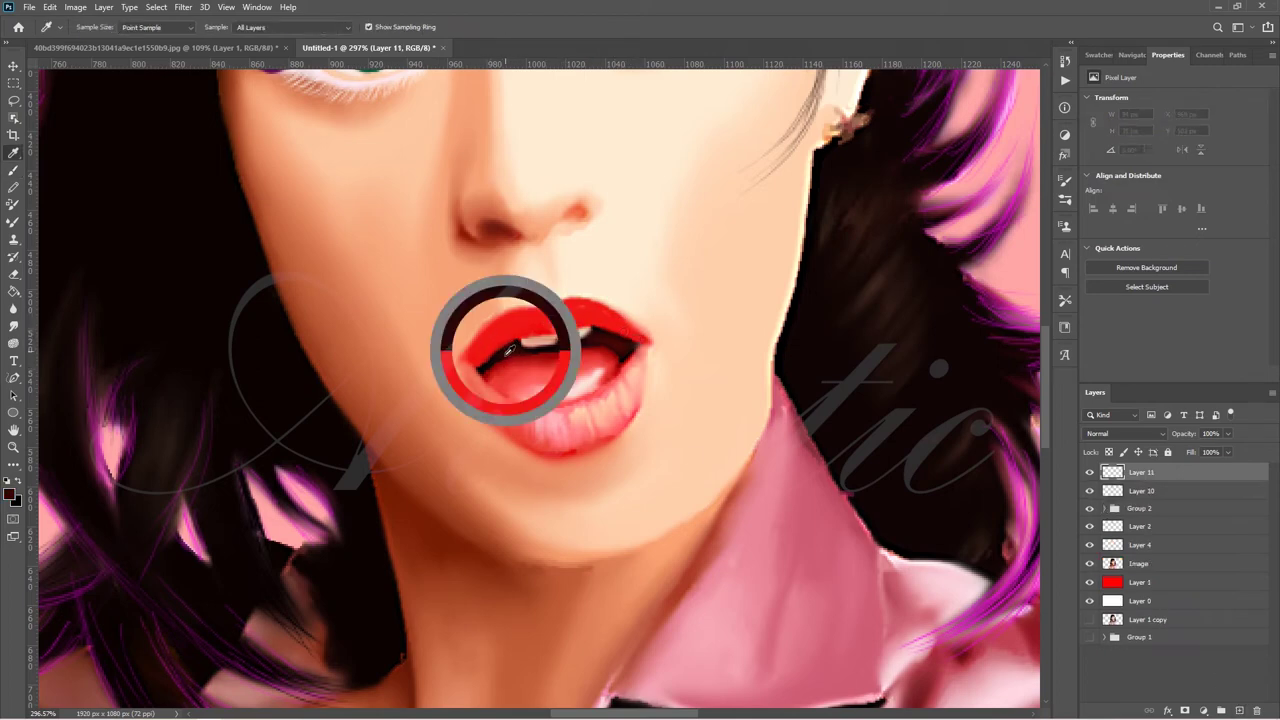
left_click(508, 343, "alt")
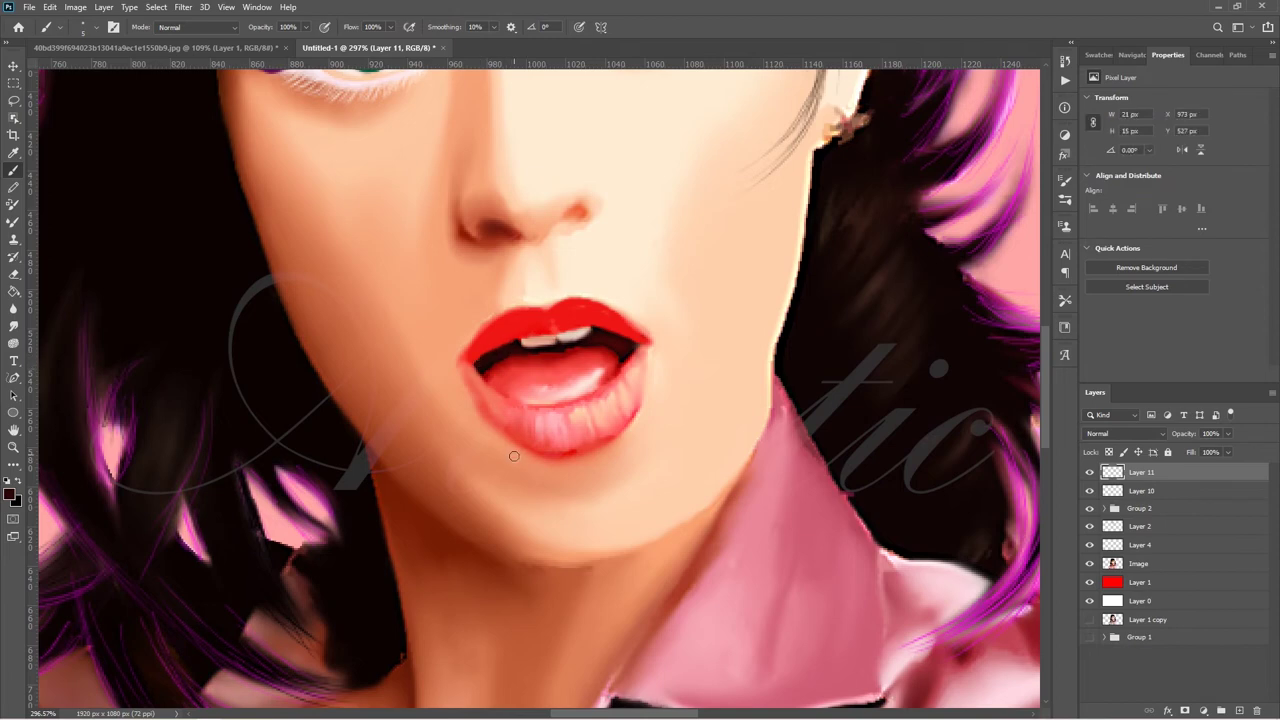
key("alt+bracketleft")
left_click(481, 338, "alt")
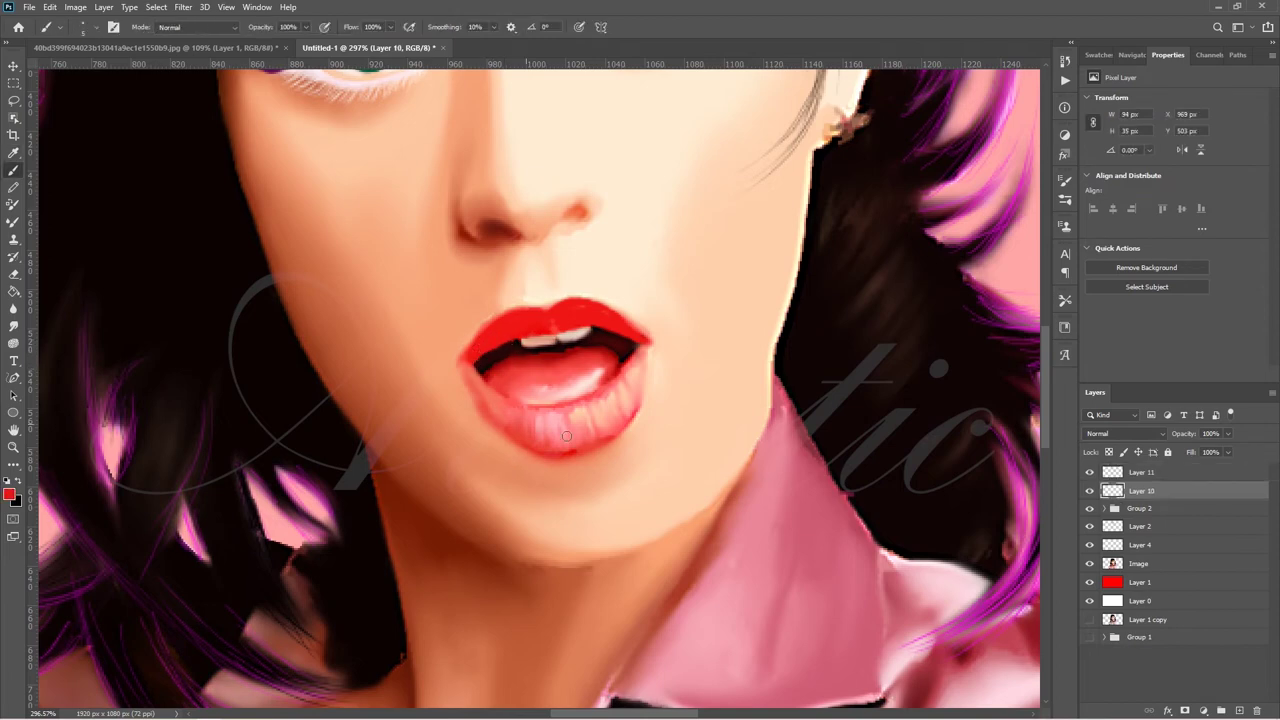
mouse_move(640, 352)
left_mouse_down()
mouse_move(643, 381)
mouse_move(614, 428)
mouse_move(598, 410)
mouse_move(570, 410)
mouse_move(580, 452)
mouse_move(630, 399)
left_mouse_up()
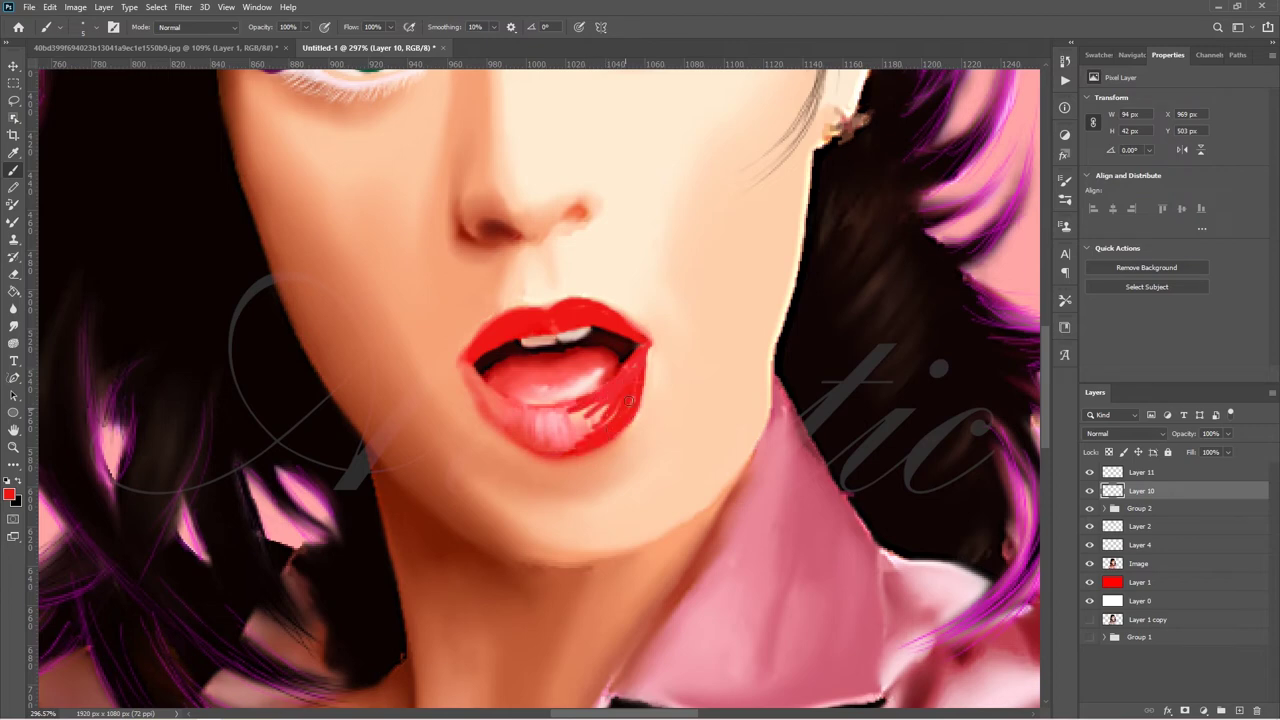
mouse_move(505, 420)
left_mouse_down()
mouse_move(460, 360)
mouse_move(534, 451)
mouse_move(488, 398)
mouse_move(552, 448)
mouse_move(594, 414)
mouse_move(530, 410)
mouse_move(596, 406)
mouse_move(527, 436)
left_mouse_up()
Add empty Layer 12 and return to Layer 10 with lip red as paint colour.
left_click(430, 406, "alt")
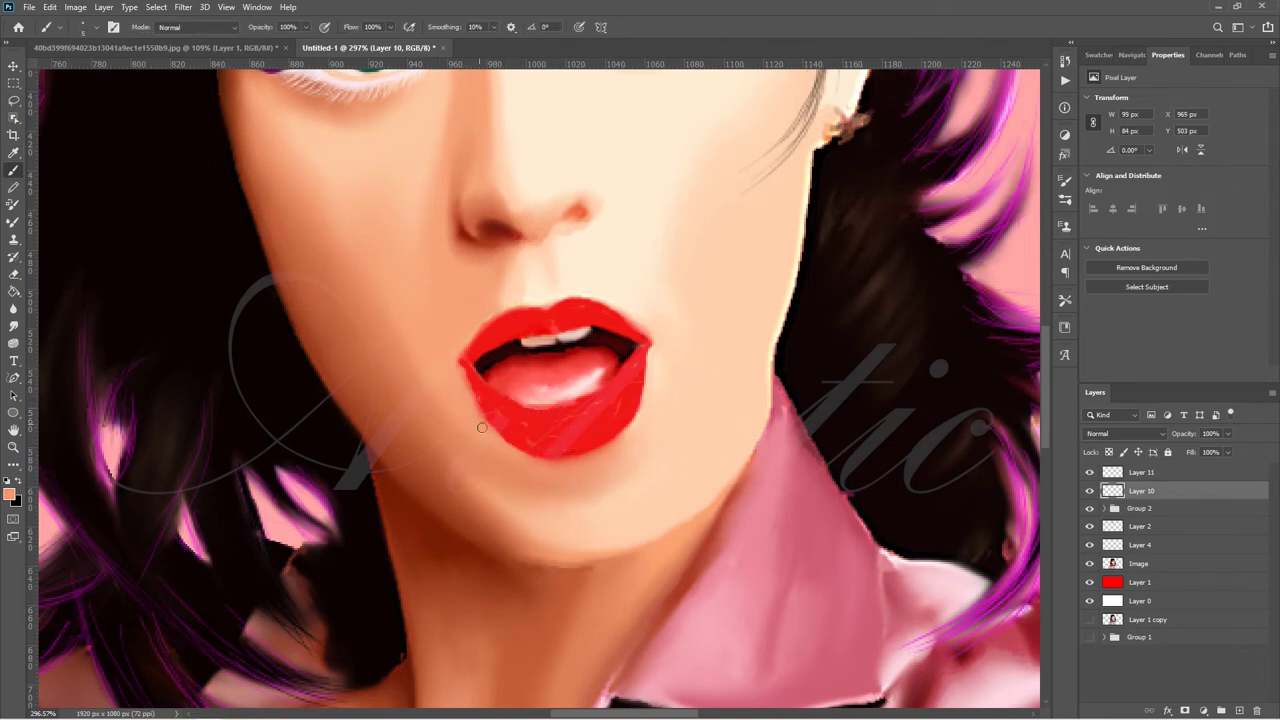
key("ctrl+shift+alt+n")
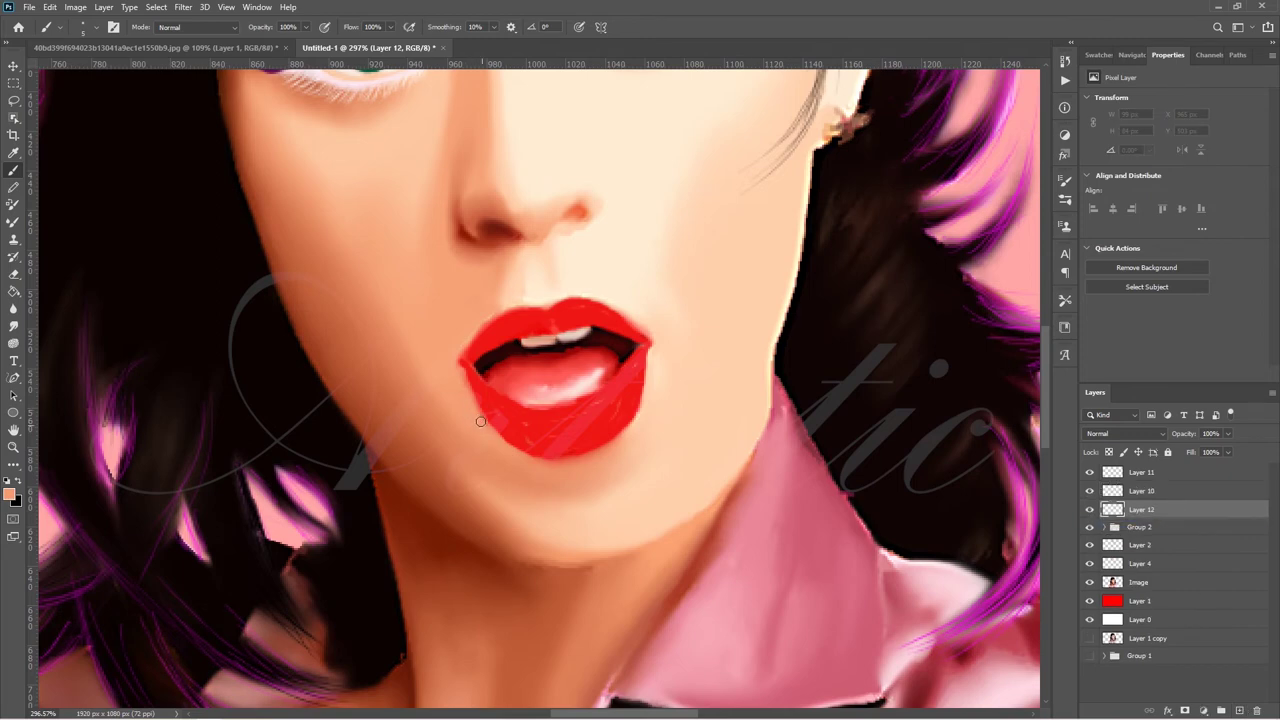
key("alt+bracketright")
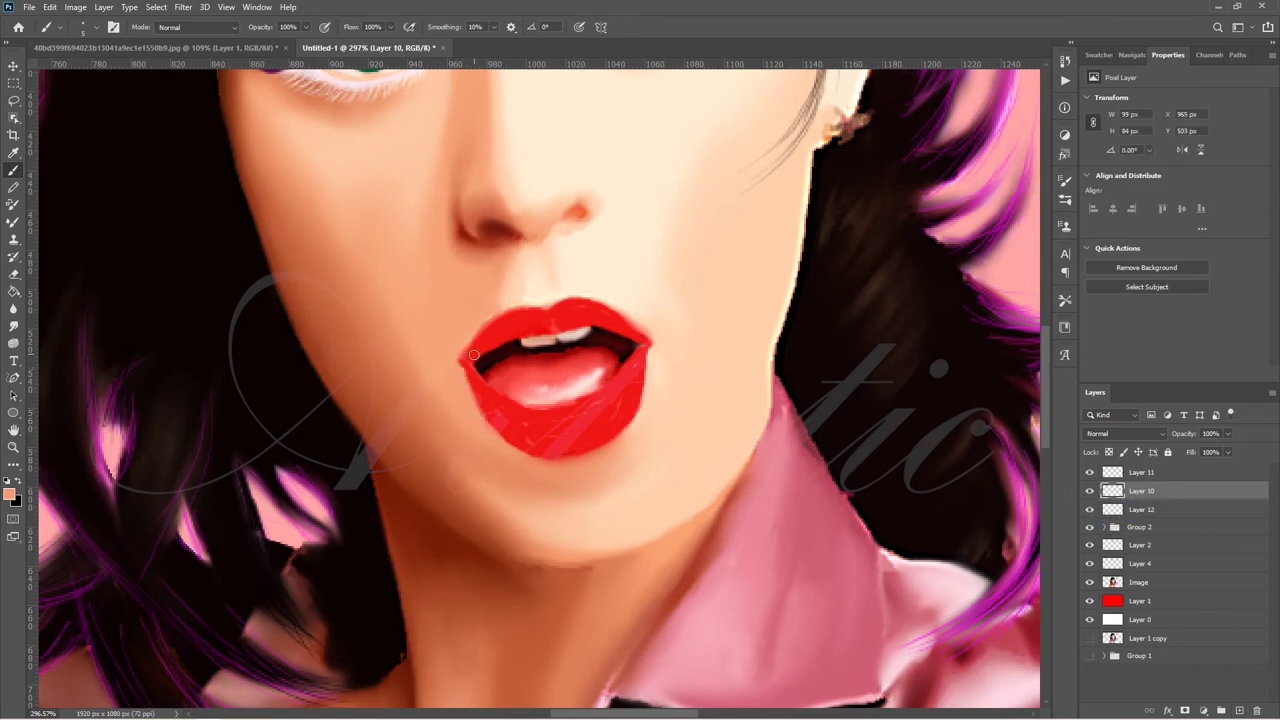
left_click(495, 345, "alt")
Smudge the upper lip edge, set Layer 10 to Overlay at 82% opacity, and add Layer 13.
key("r")
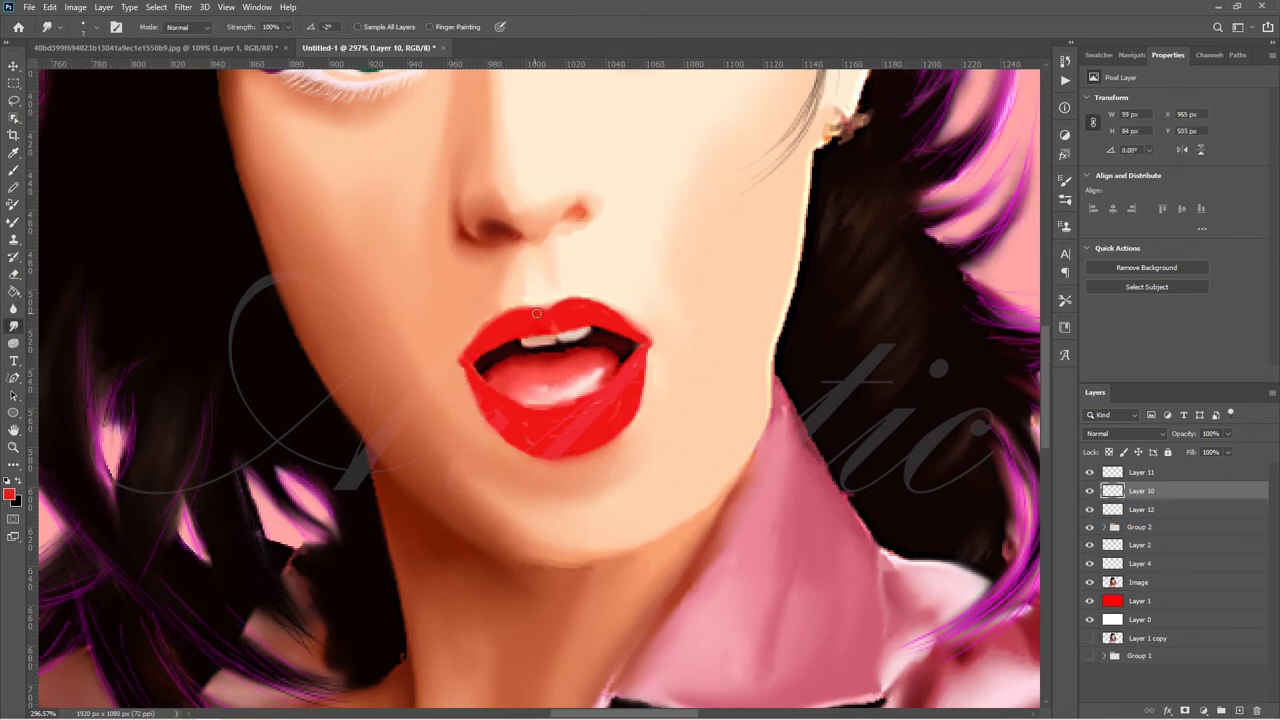
left_click_drag(536, 313, 573, 306)
left_click(1125, 433)
left_click(1148, 556)
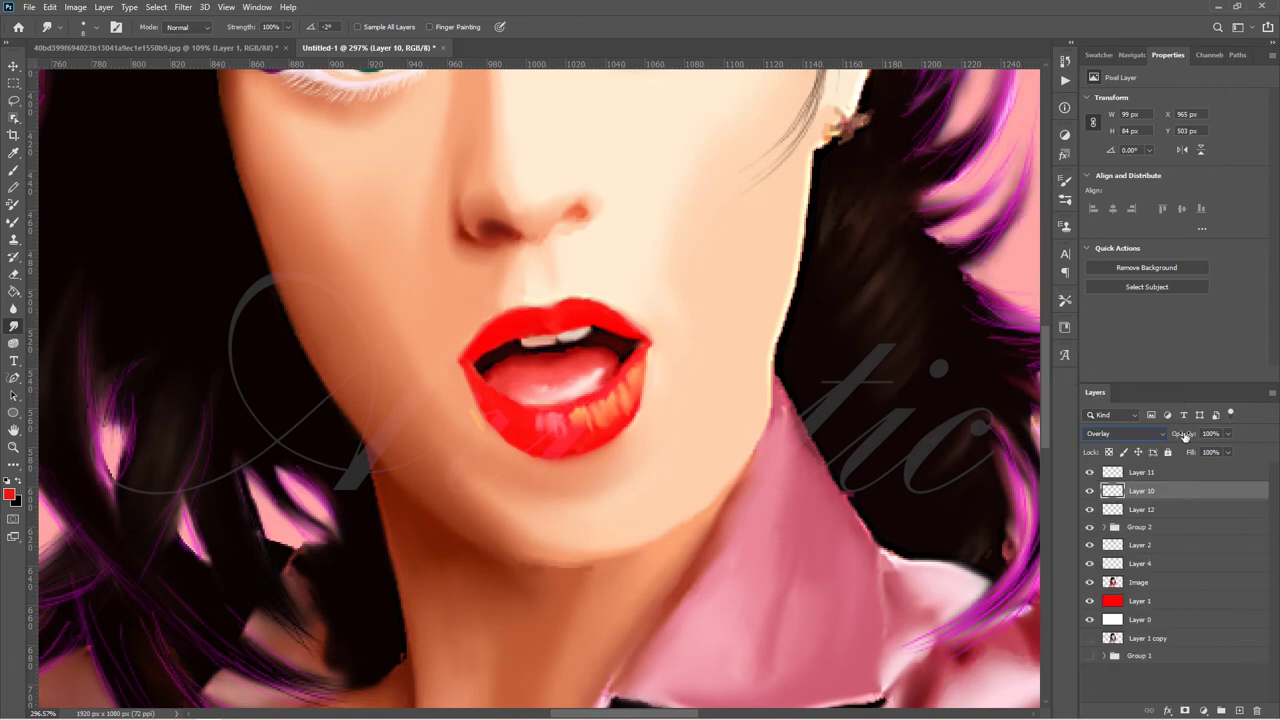
left_click_drag(1184, 434, 1166, 434)
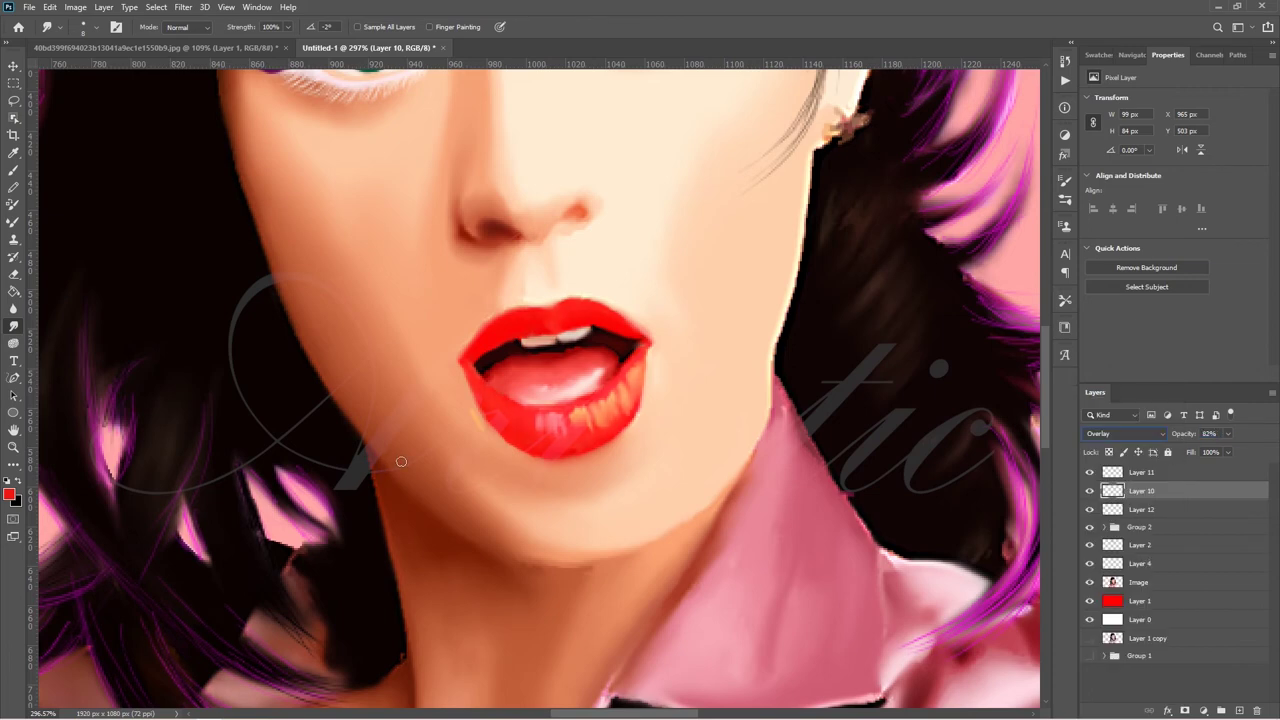
left_click(1239, 710)
left_click(9, 494)
Paint light pink #ffb9f6 streaks across the lower lip and smudge them.
left_click(58, 95)
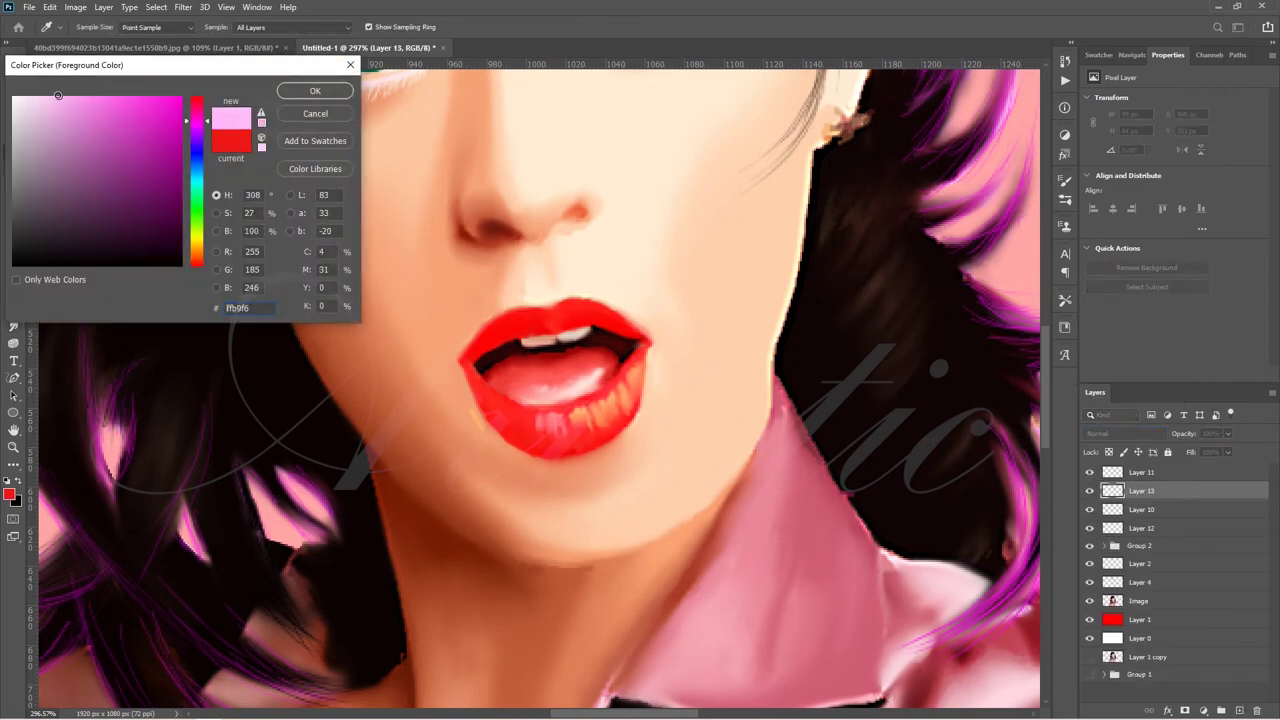
left_click(314, 90)
key("b")
mouse_move(562, 428)
left_mouse_down()
mouse_move(498, 404)
mouse_move(566, 436)
mouse_move(538, 430)
left_mouse_up()
left_click(13, 326)
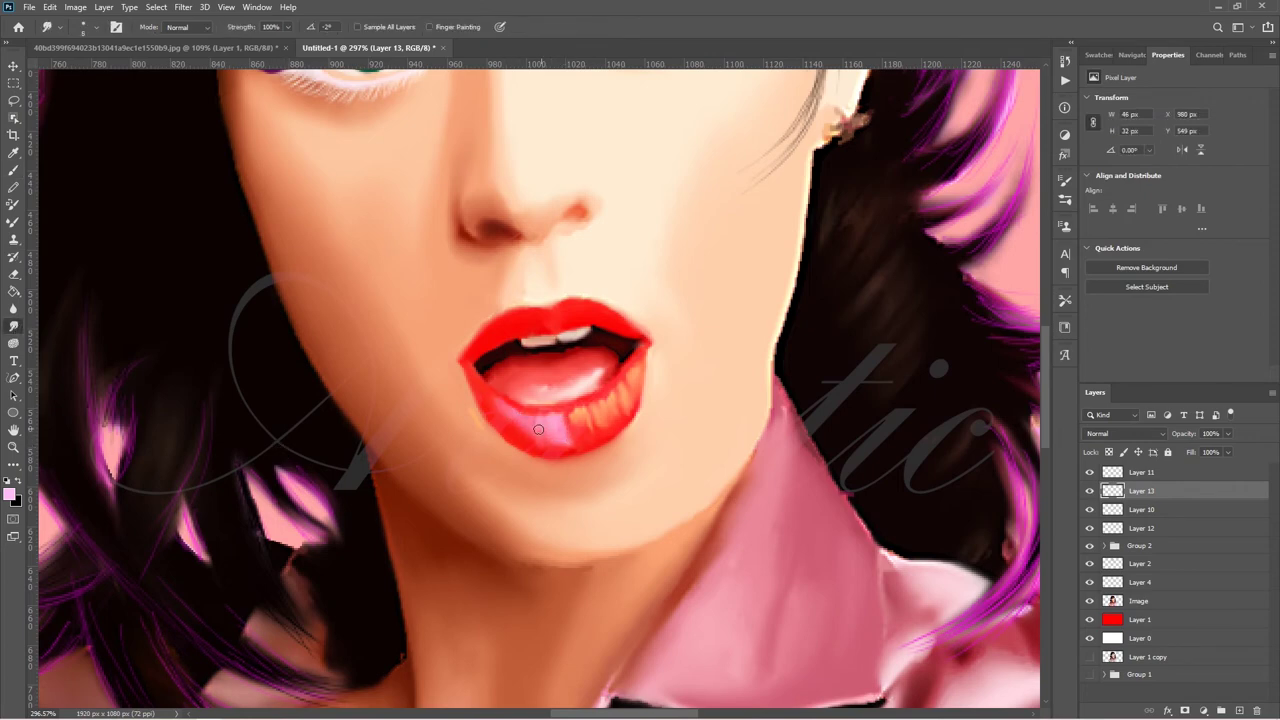
Repaint part of the pink streak with red and smudge it in.
left_click(10, 494)
left_click(198, 100)
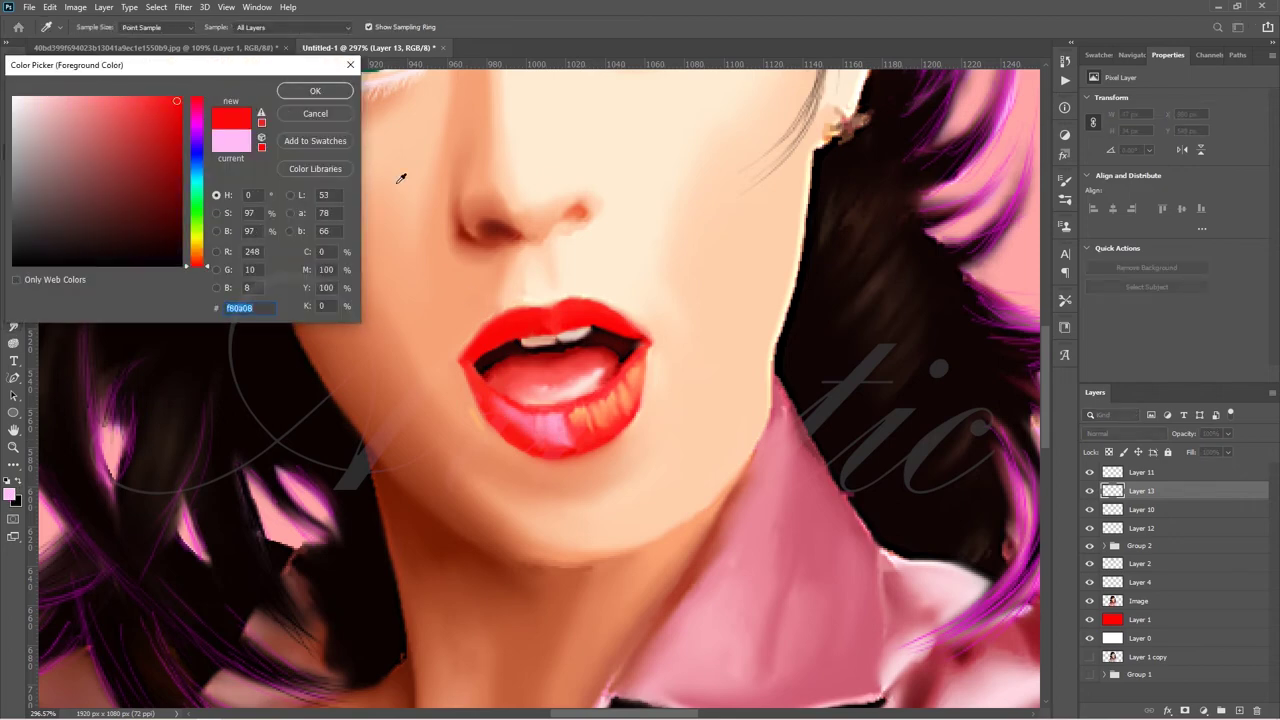
key("Return")
key("b")
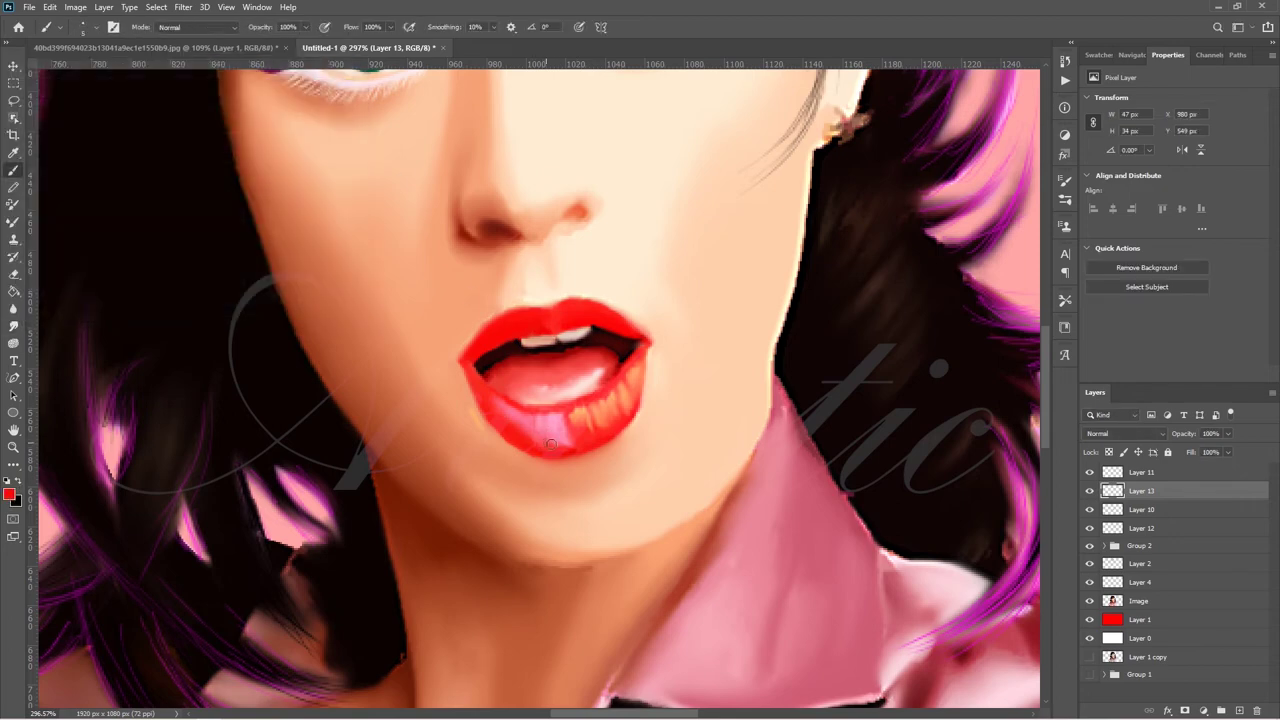
left_click_drag(558, 444, 547, 433)
key("r")
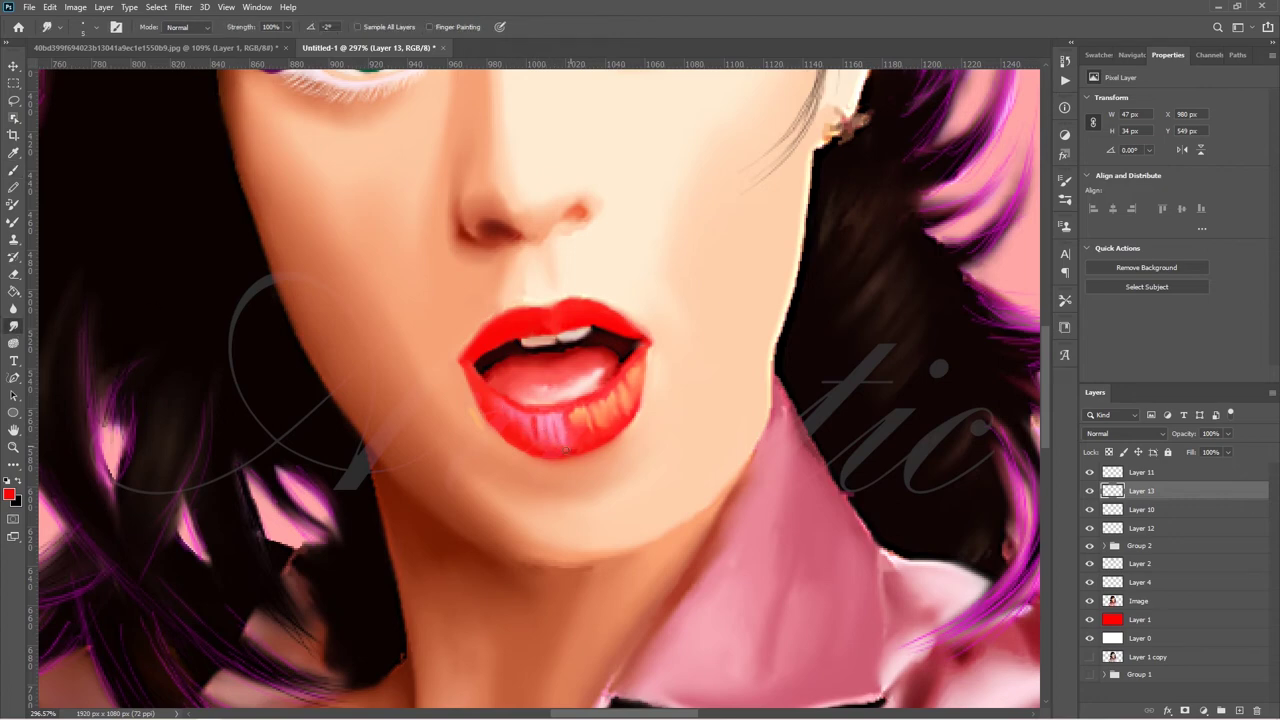
Brush yellow-orange gloss strokes on the lower lip's right side and smudge them.
left_click(10, 494)
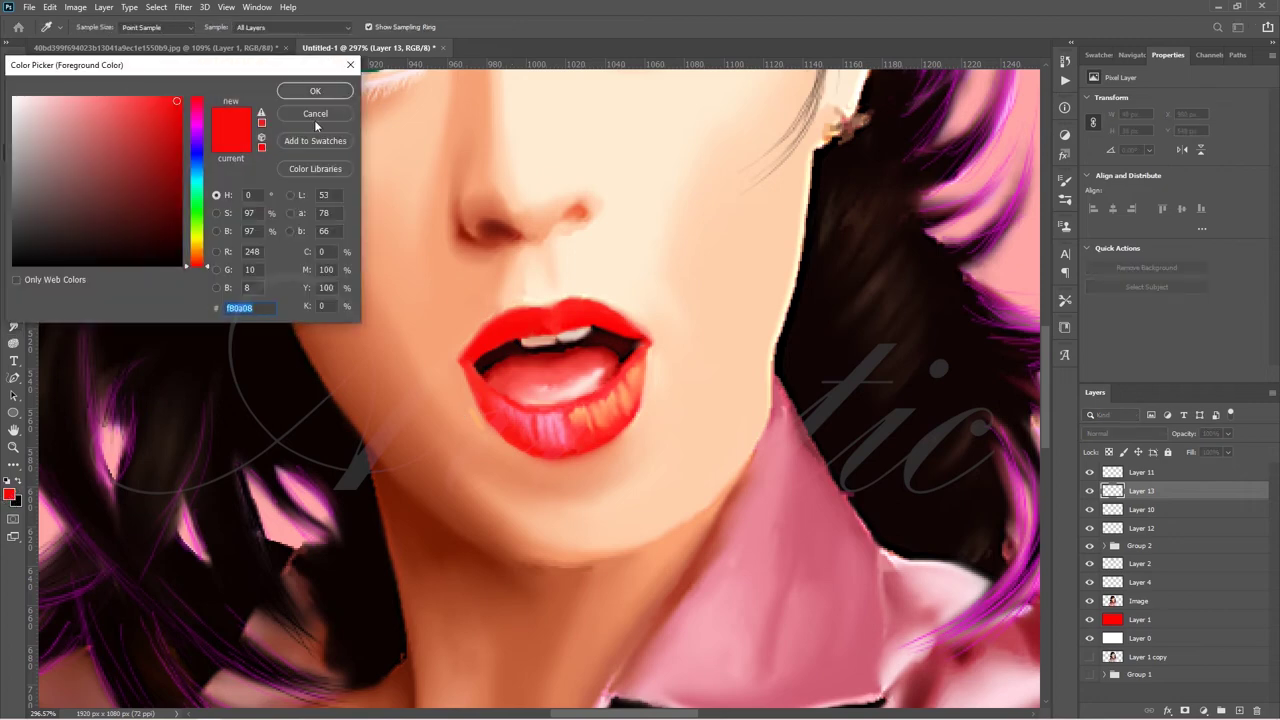
left_click(194, 250)
left_click(314, 94)
key("b")
left_click_drag(572, 416, 629, 412)
key("r")
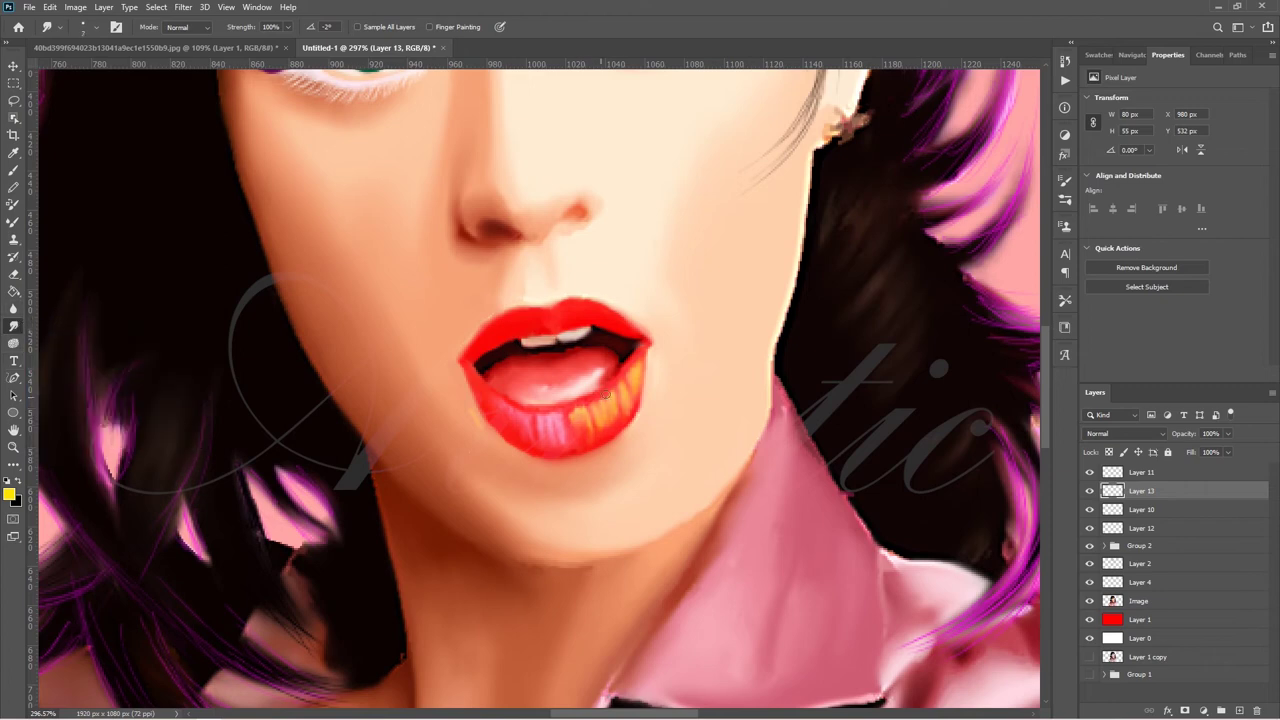
Paint and smudge pale pink upper-lip highlights, then lower Layer 13 to 74% opacity.
left_click(9, 493)
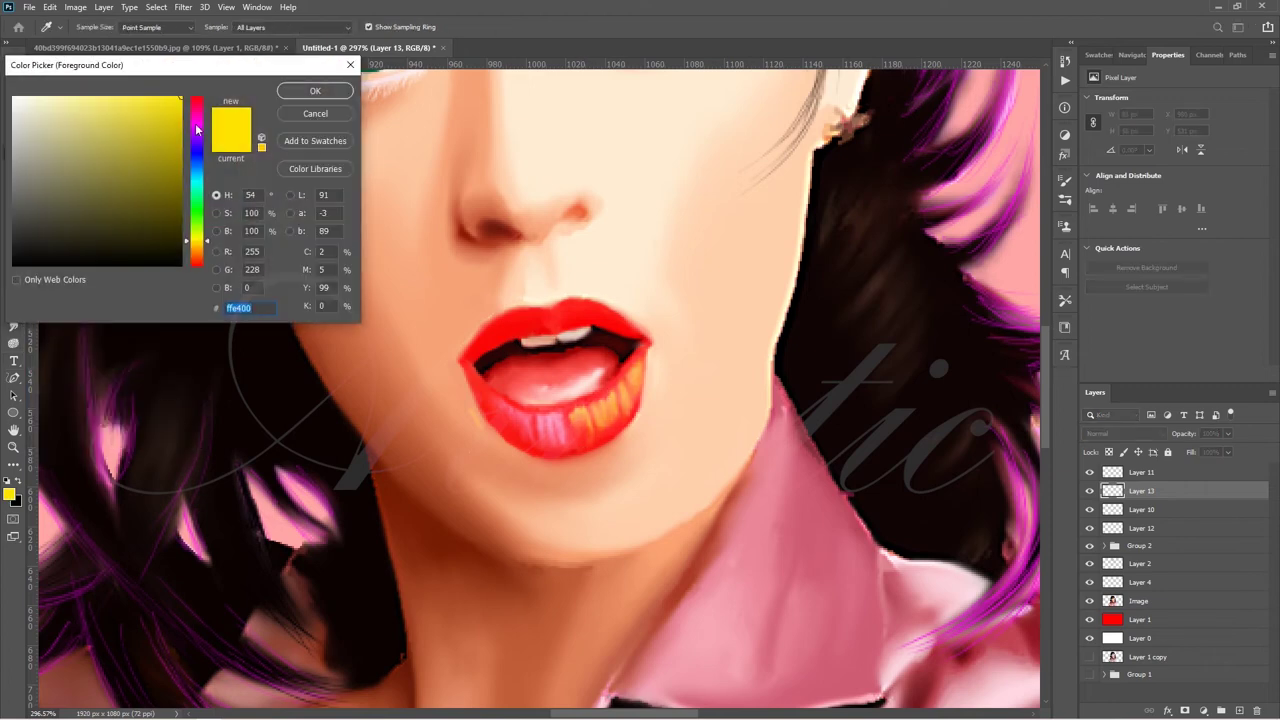
left_click(30, 100)
left_click(320, 92)
key("b")
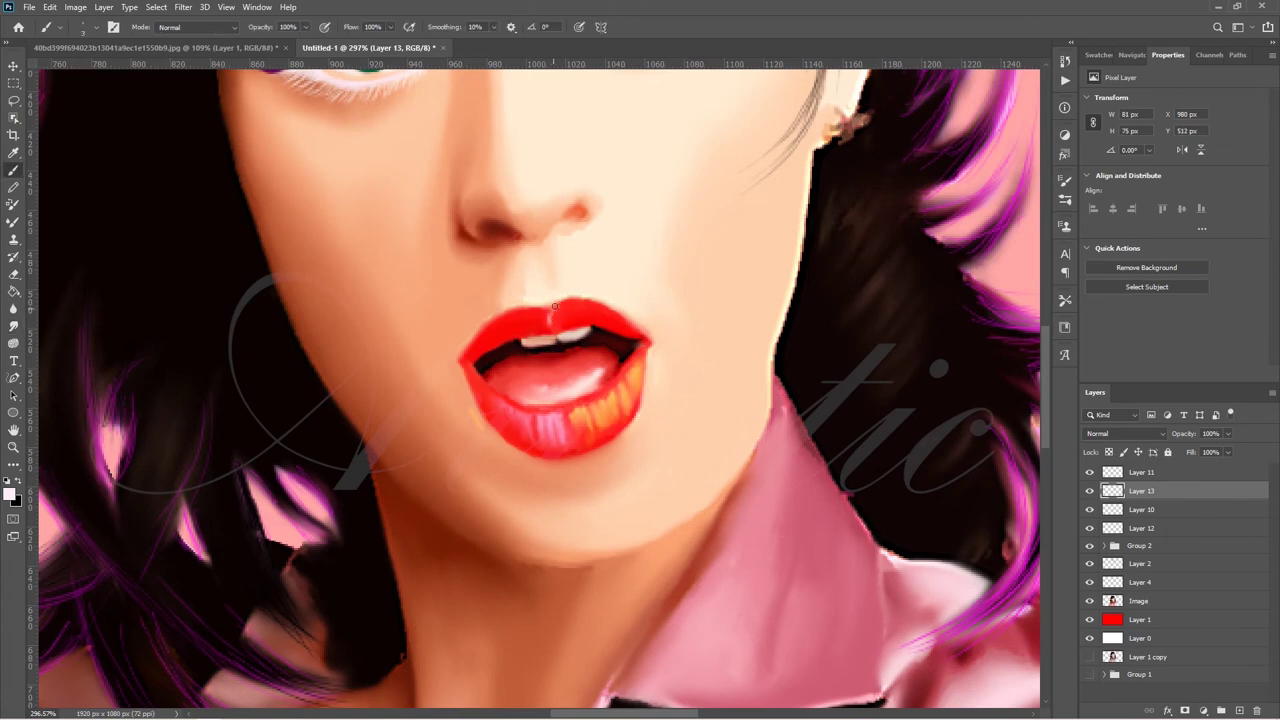
mouse_move(554, 304)
left_mouse_down()
mouse_move(553, 333)
mouse_move(506, 316)
mouse_move(486, 330)
mouse_move(575, 302)
mouse_move(511, 318)
left_mouse_up()
key("r")
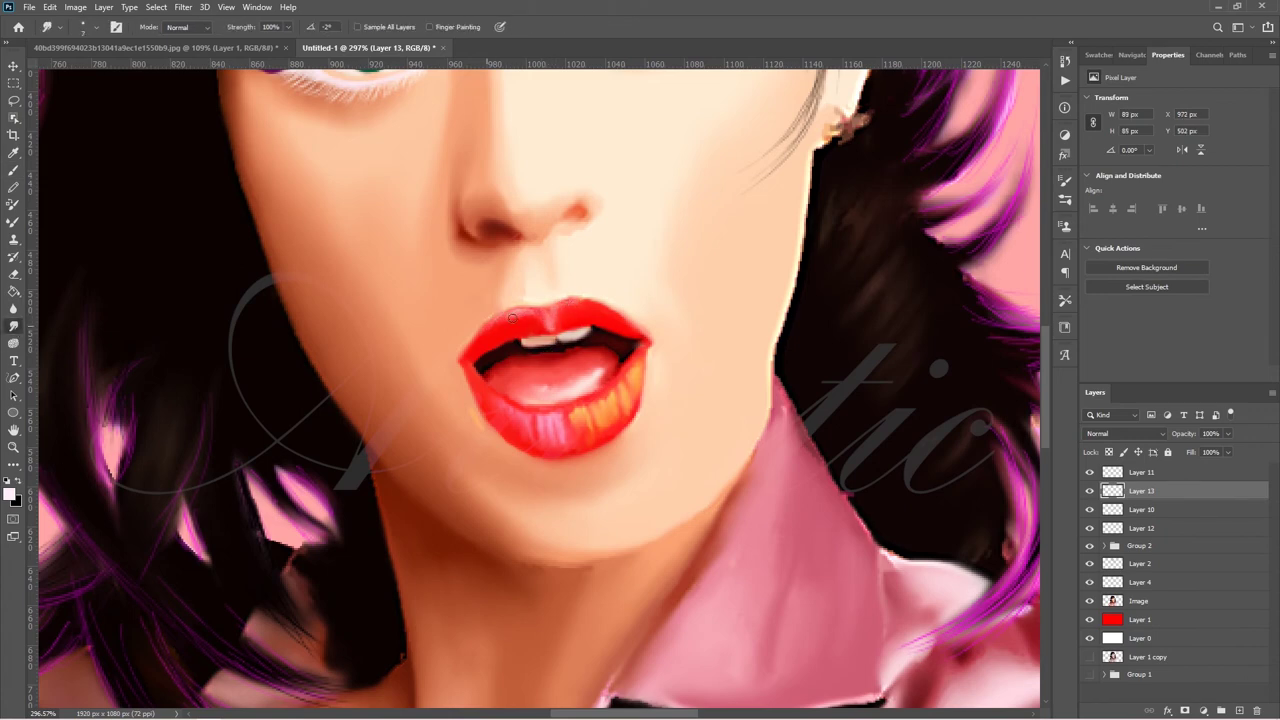
key("ctrl+0")
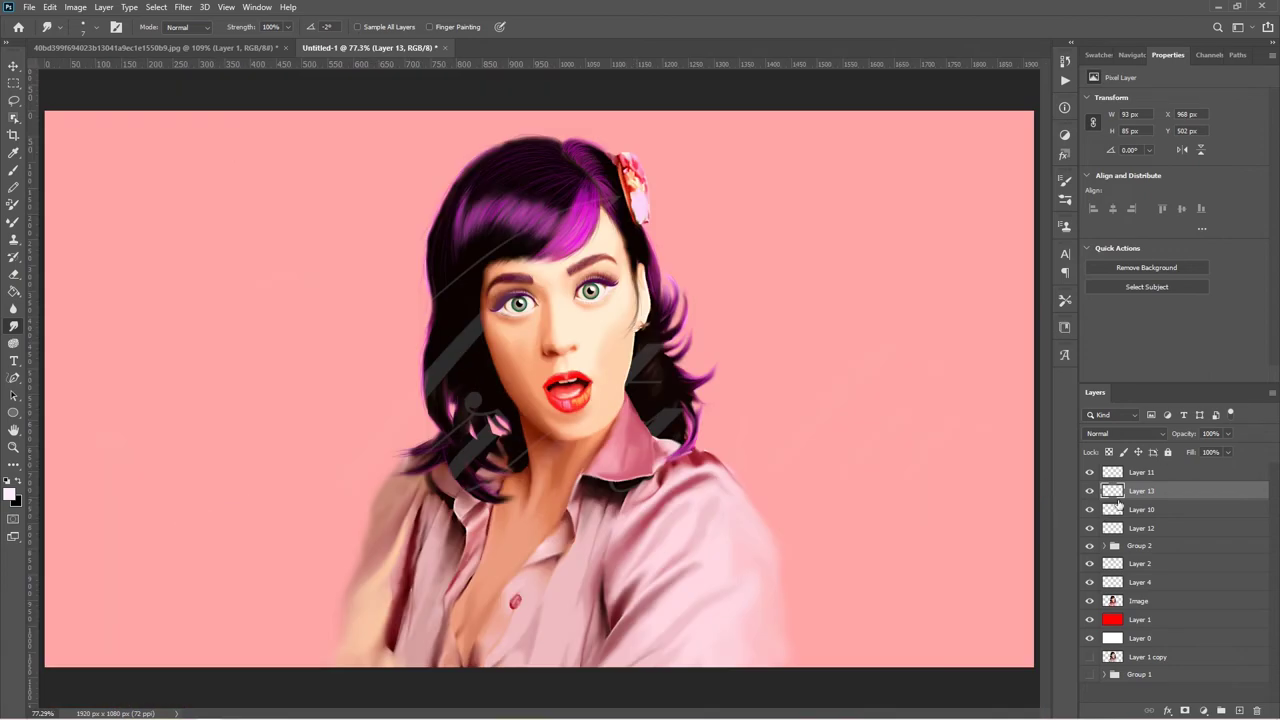
mouse_move(1186, 434)
left_mouse_down()
mouse_move(1162, 434)
mouse_move(1195, 438)
left_mouse_up()
Sample the lip red and repaint the orange lower-lip streaks, smudging them in.
key("i")
scroll(576, 403, "up", 5)
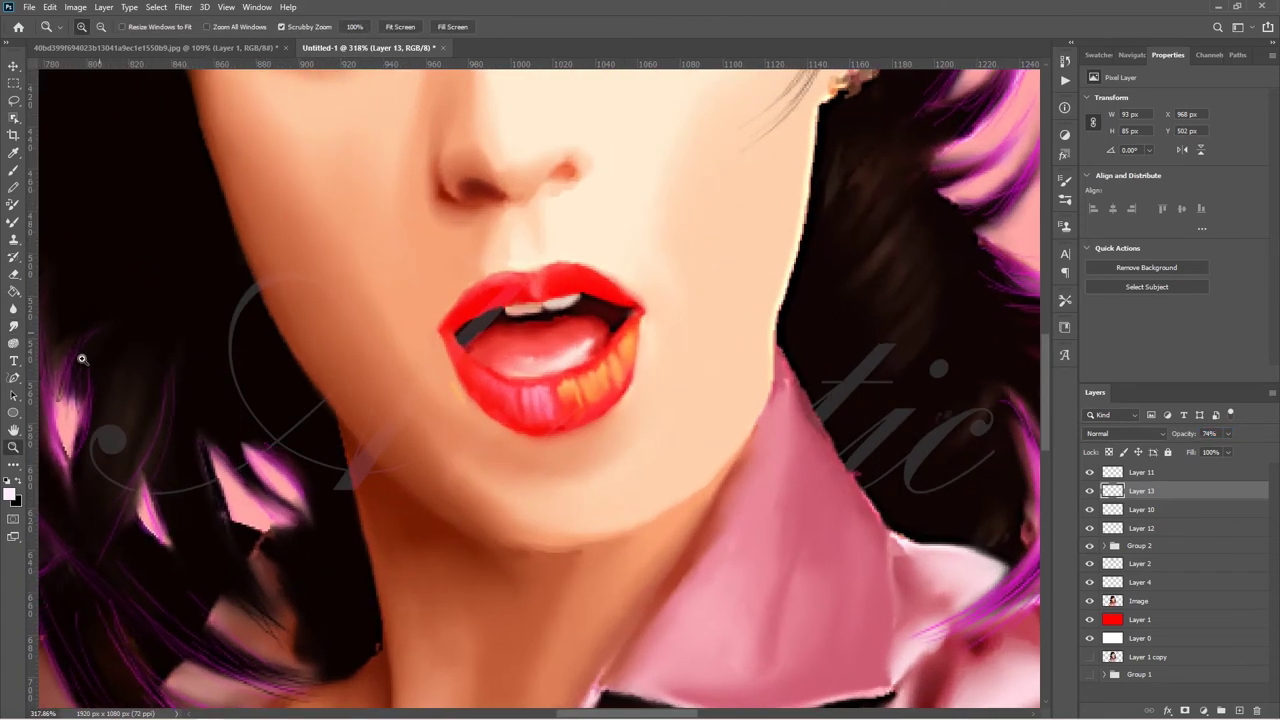
left_click(585, 272)
key("b")
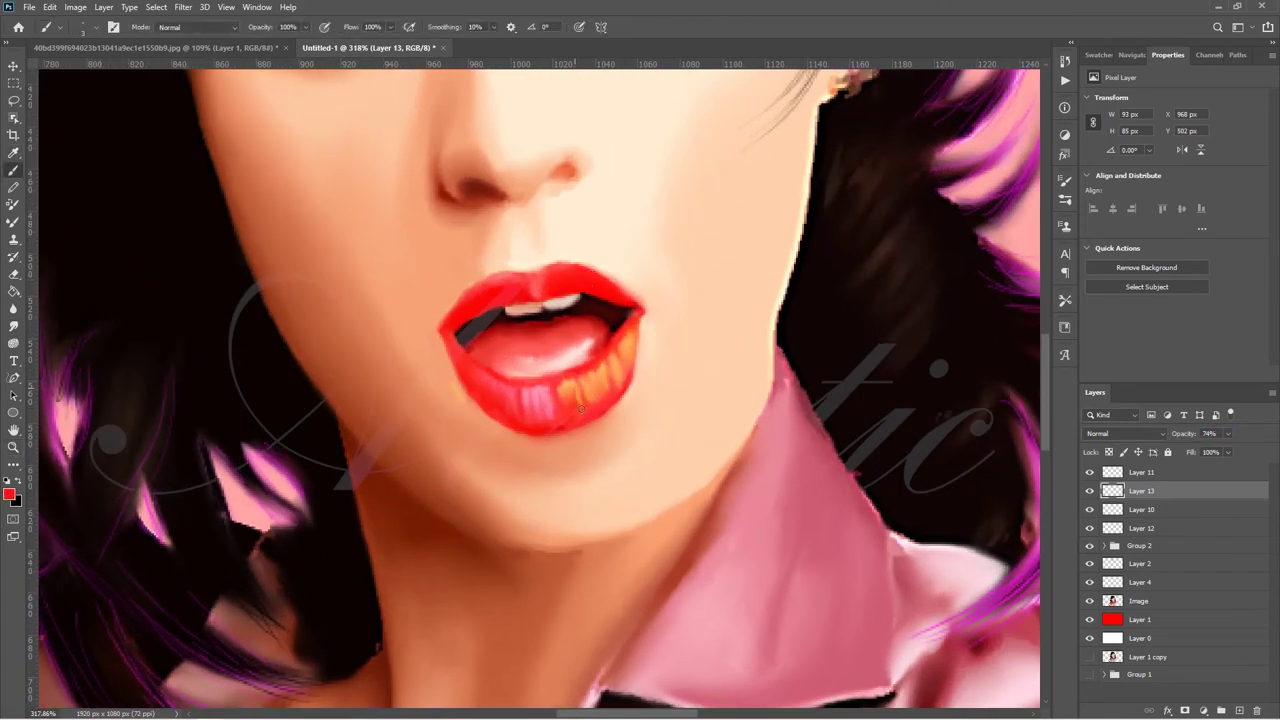
mouse_move(580, 405)
left_mouse_down()
mouse_move(622, 360)
mouse_move(626, 371)
left_mouse_up()
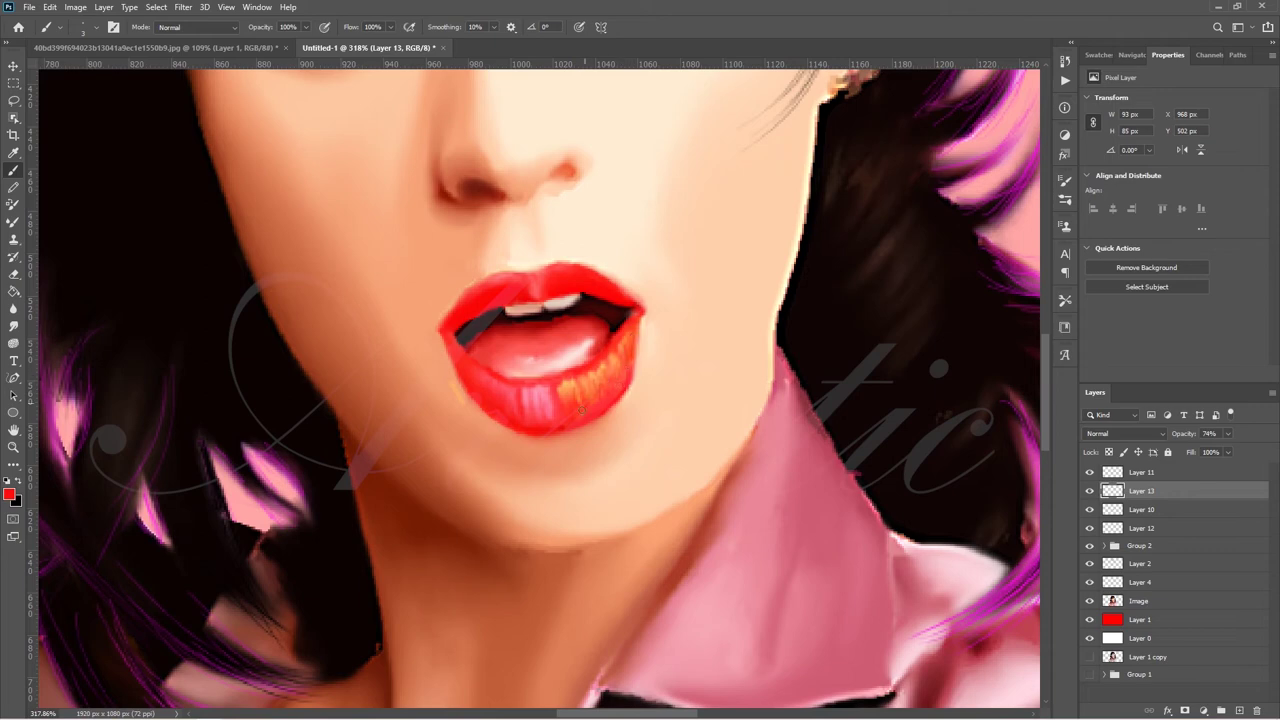
key("r")
key("b")
key("r")
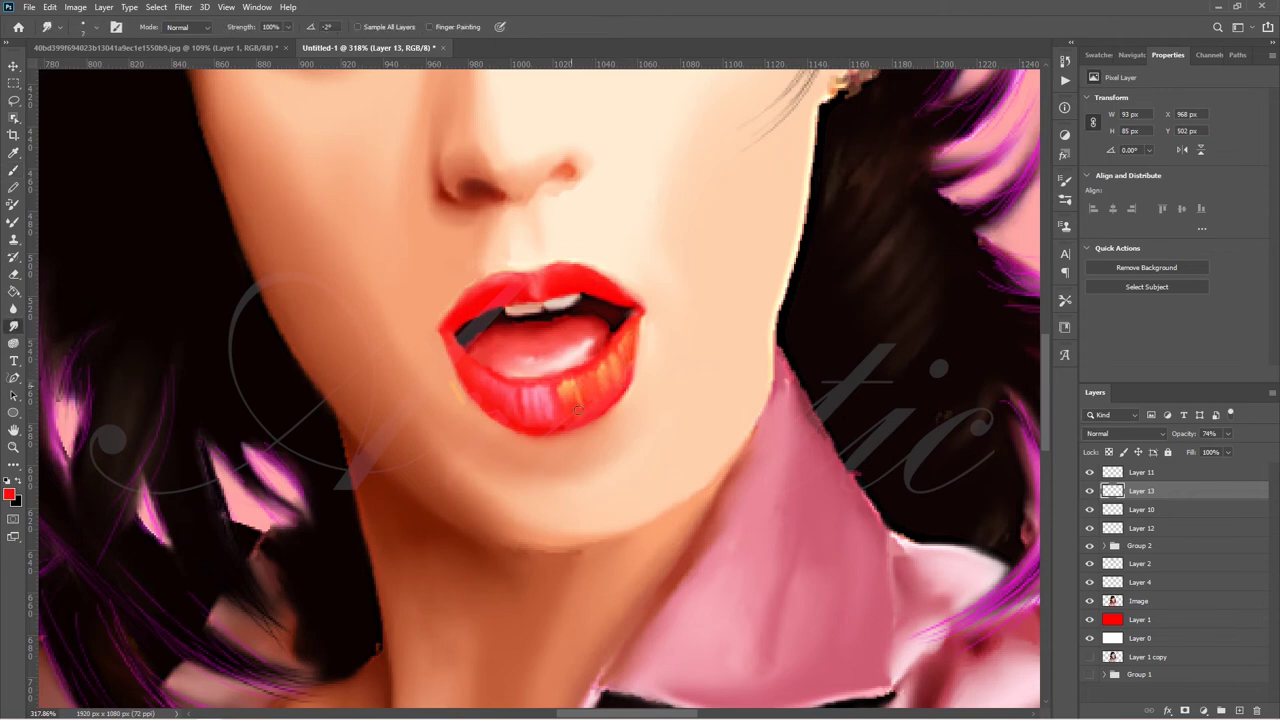
key("ctrl+0")
left_click(1182, 564)
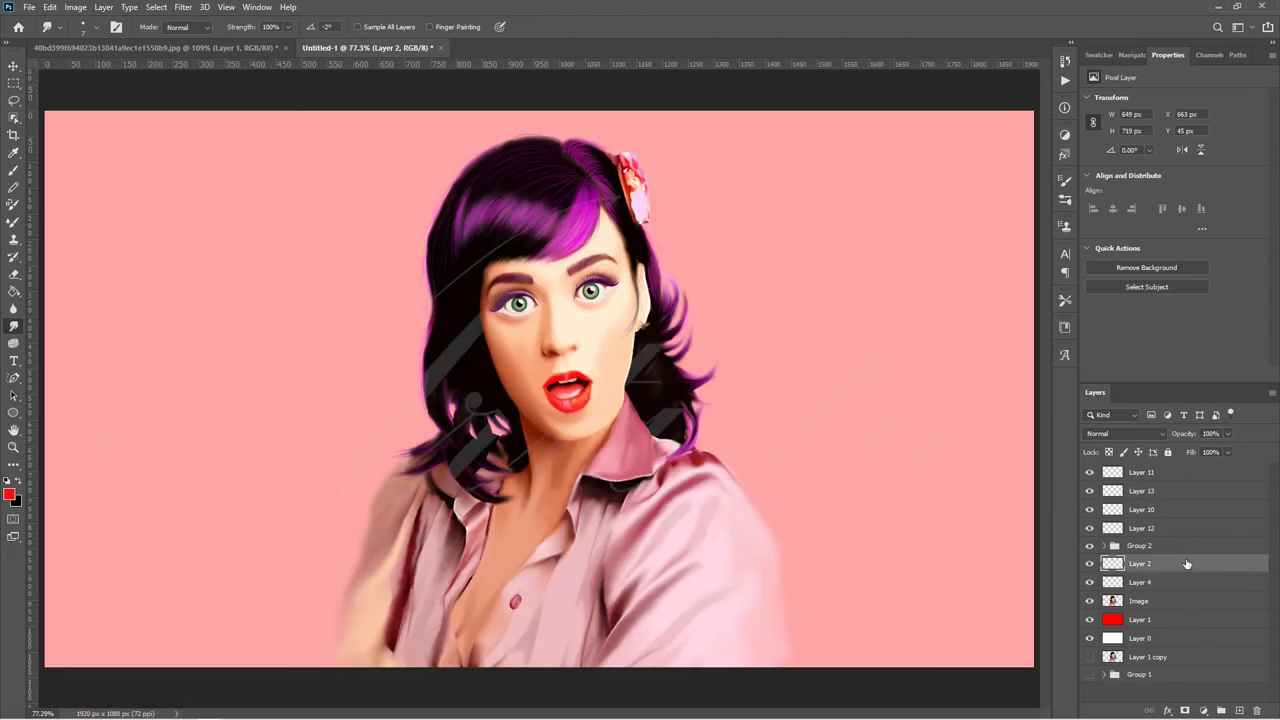
Duplicate Layer 2, group Layers 10–13 into Group 3, and add a new layer.
key("ctrl+j")
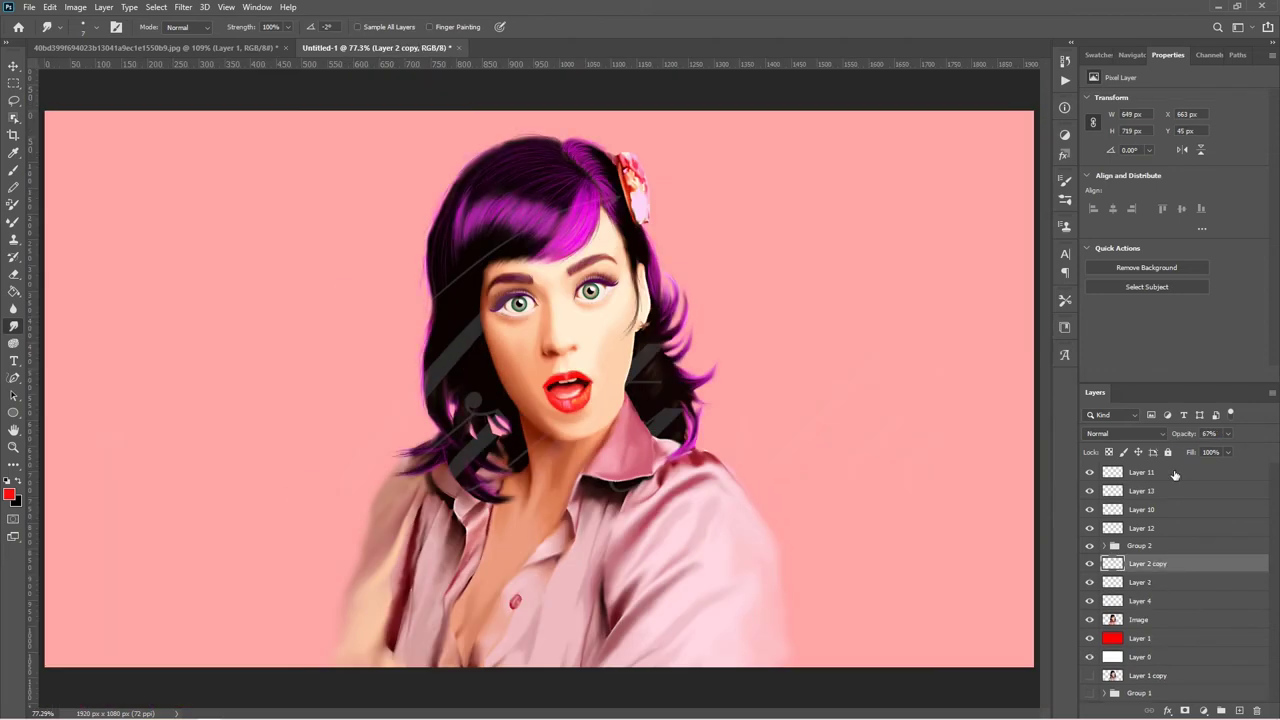
left_click(1175, 474)
left_click(1170, 528, "shift")
key("ctrl+g")
key("ctrl+shift+alt+n")
Zoom into the face, sample the skin tone, and paint shading beside the nose.
key("z")
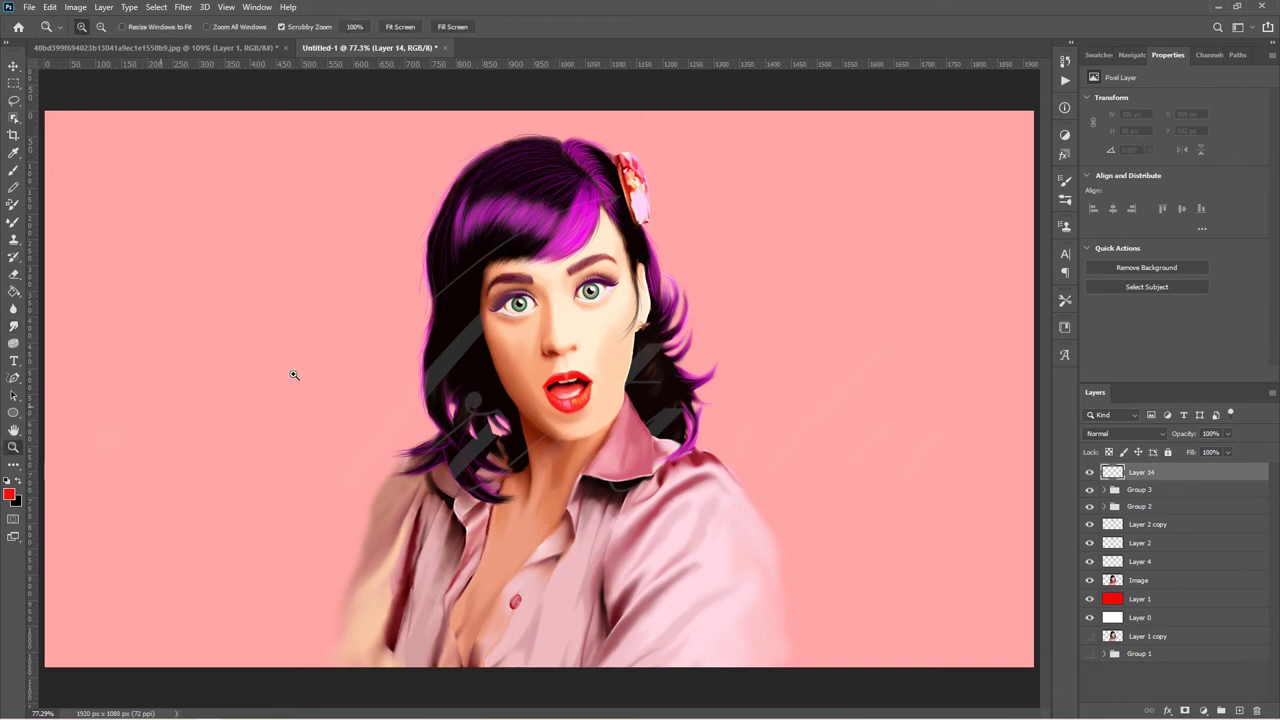
left_click_drag(557, 323, 638, 369)
left_click(11, 492)
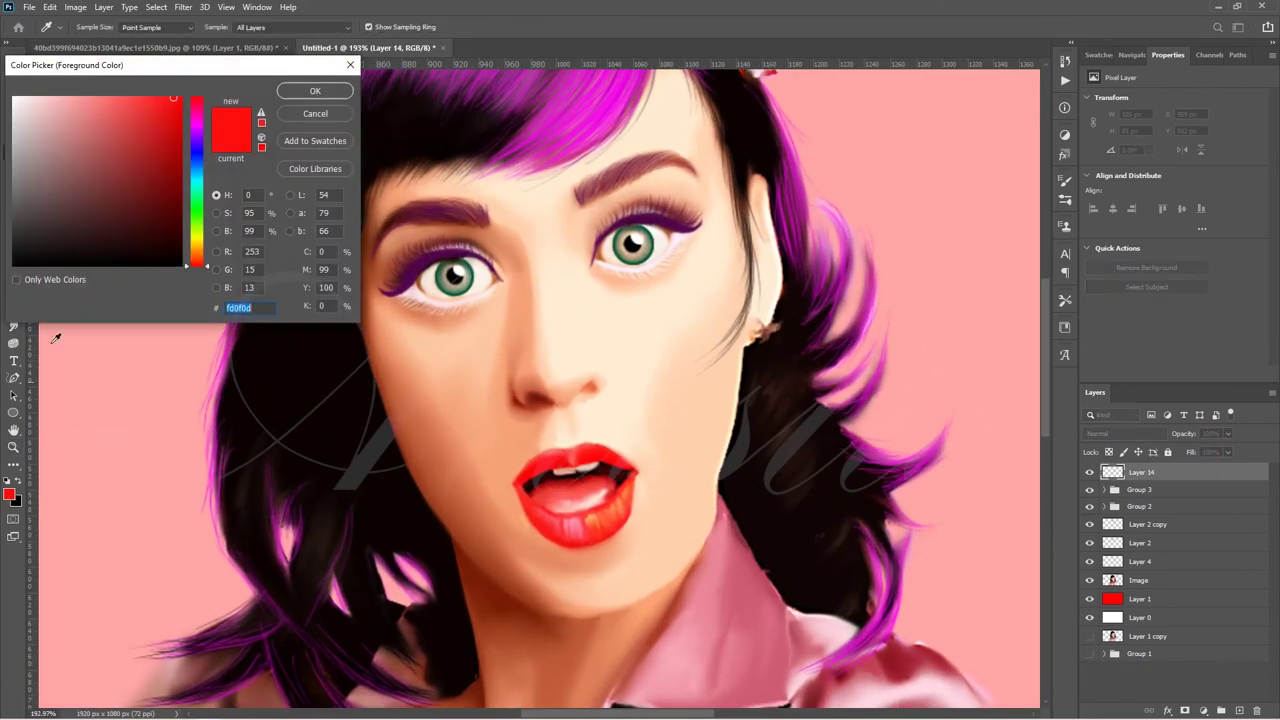
left_click(531, 297)
left_click(314, 90)
key("b")
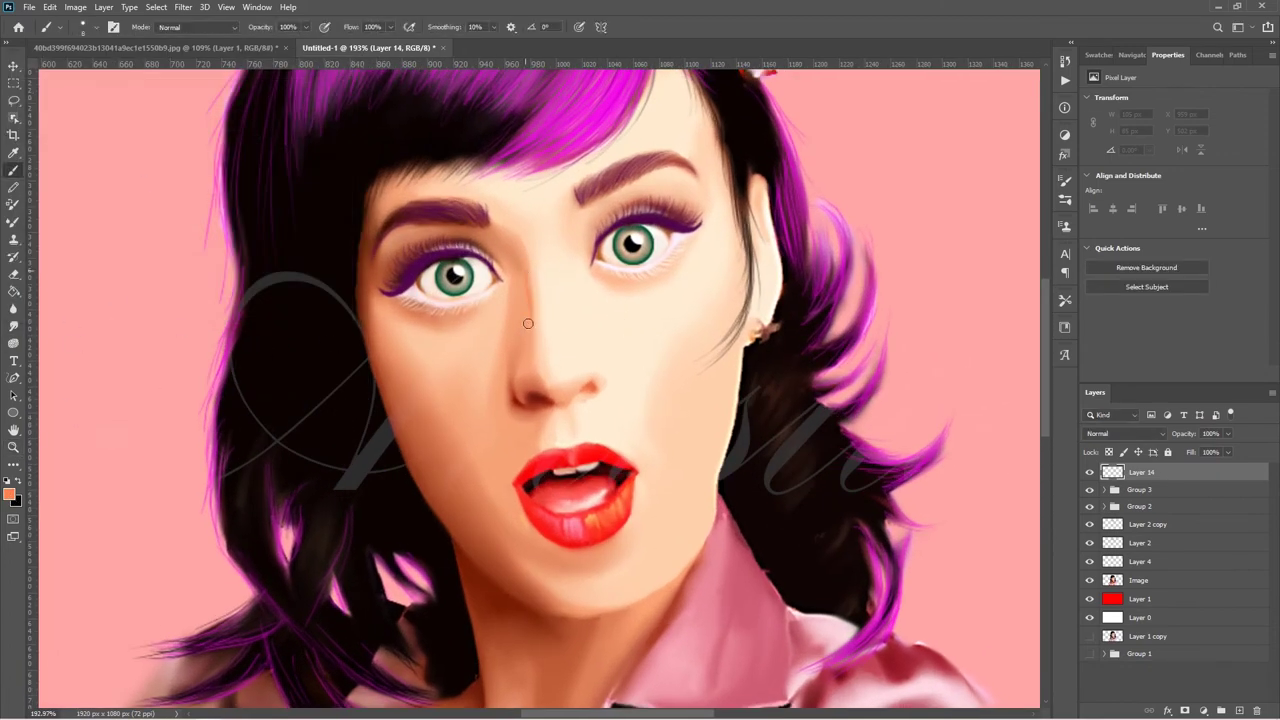
left_click_drag(519, 247, 527, 325)
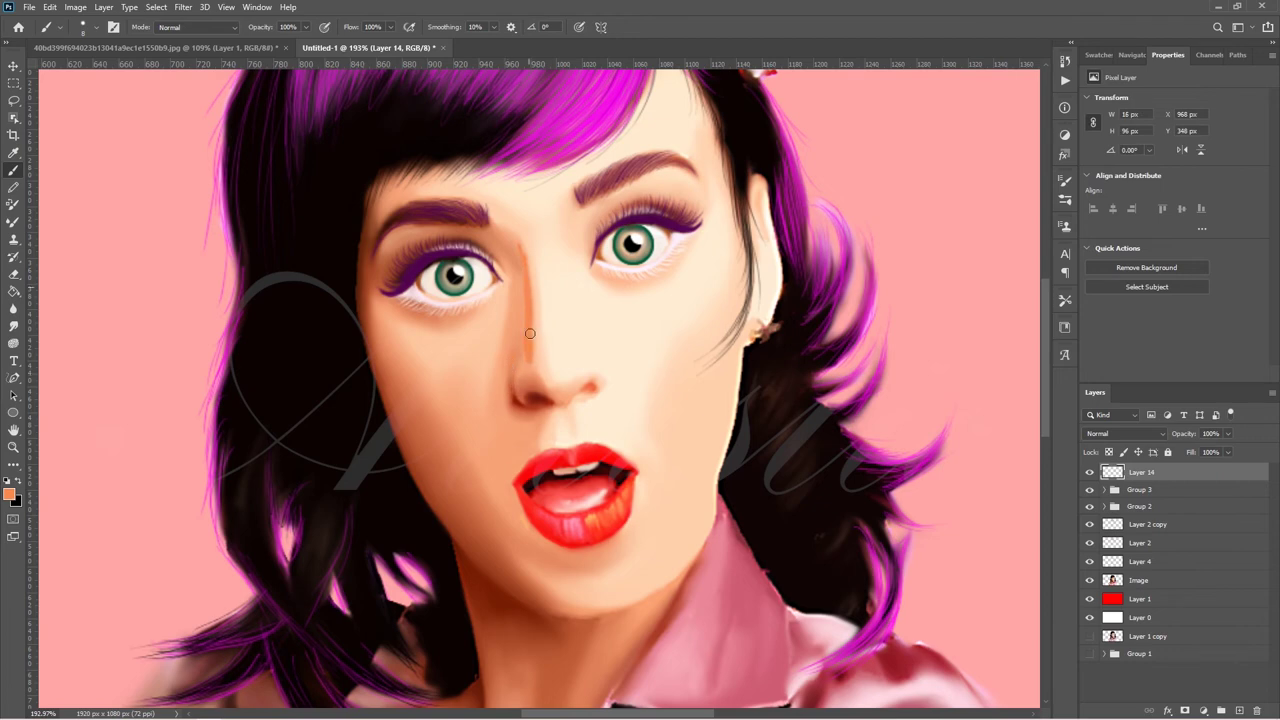
Paint darker orange and brown shading along the left jawline and smudge it soft.
left_click(11, 494)
left_click(314, 90)
left_click_drag(428, 492, 393, 422)
left_click(11, 494)
left_click(314, 90)
left_click(14, 326)
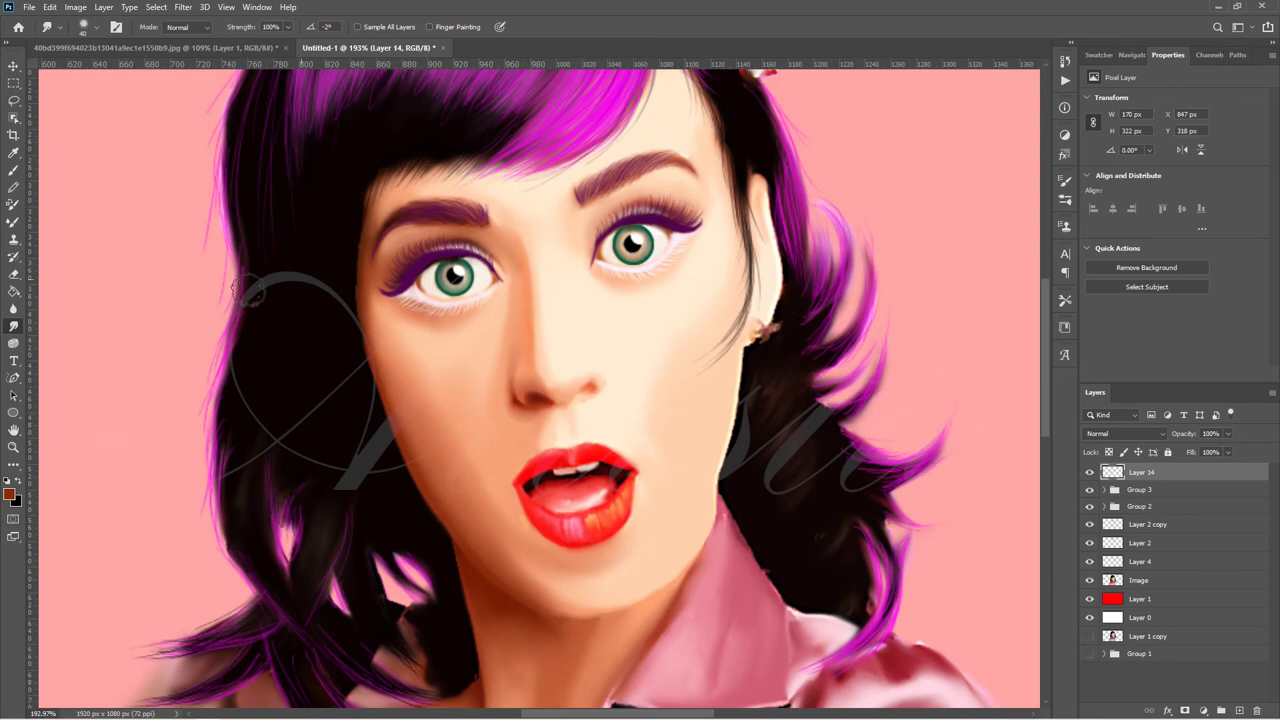
left_click(10, 493)
left_click(20, 100)
On new Layer 15, paint white highlights on the right cheek and chin, then smudge them soft.
left_click(311, 89)
key("ctrl+shift+alt+n")
key("b")
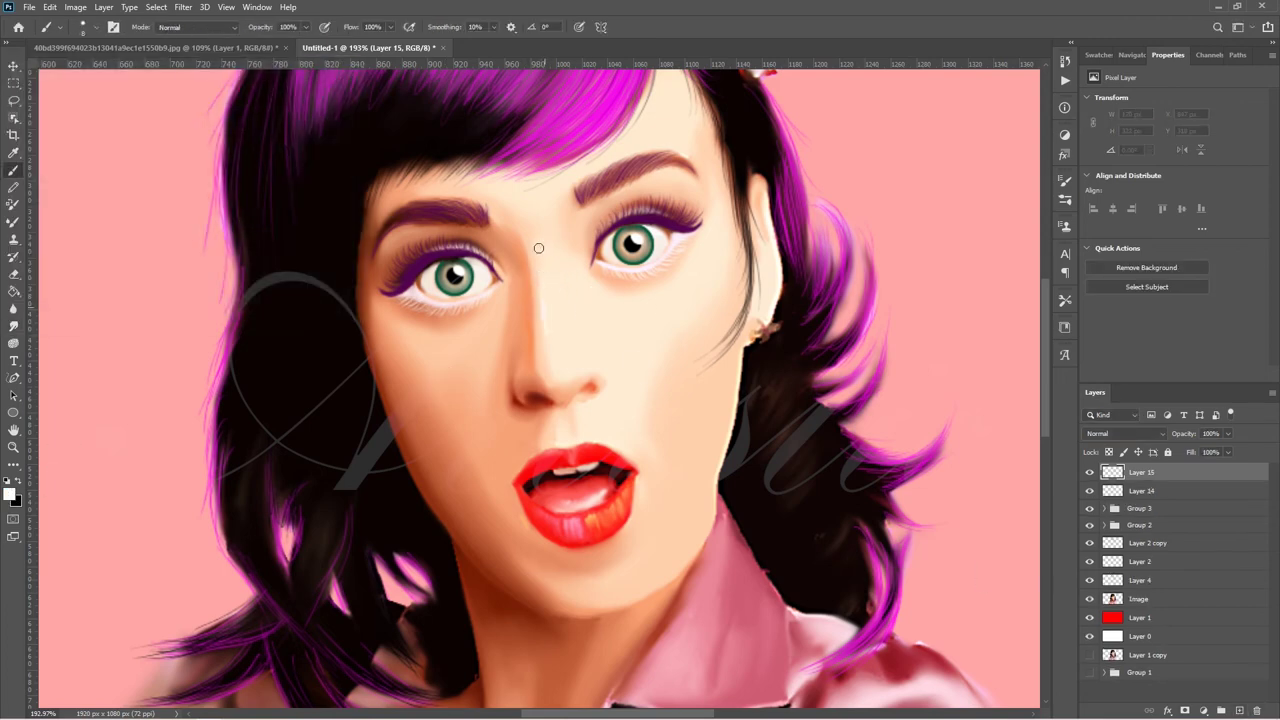
key("r")
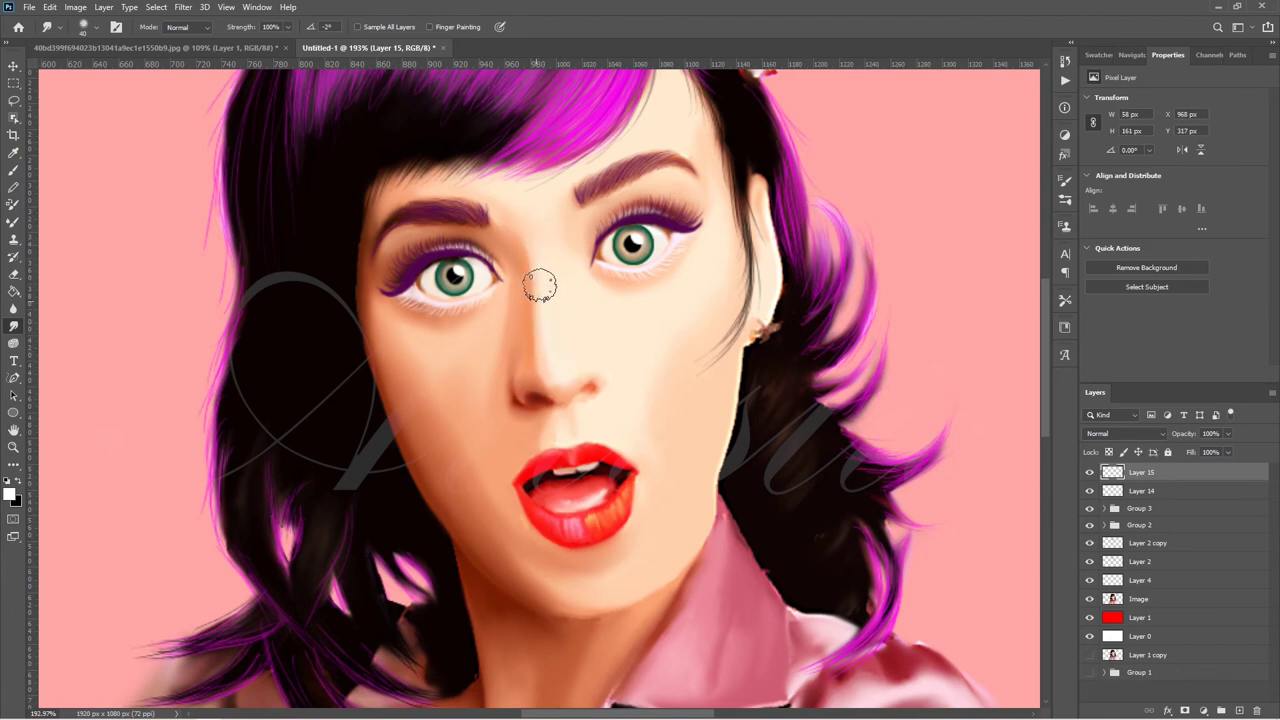
key("b")
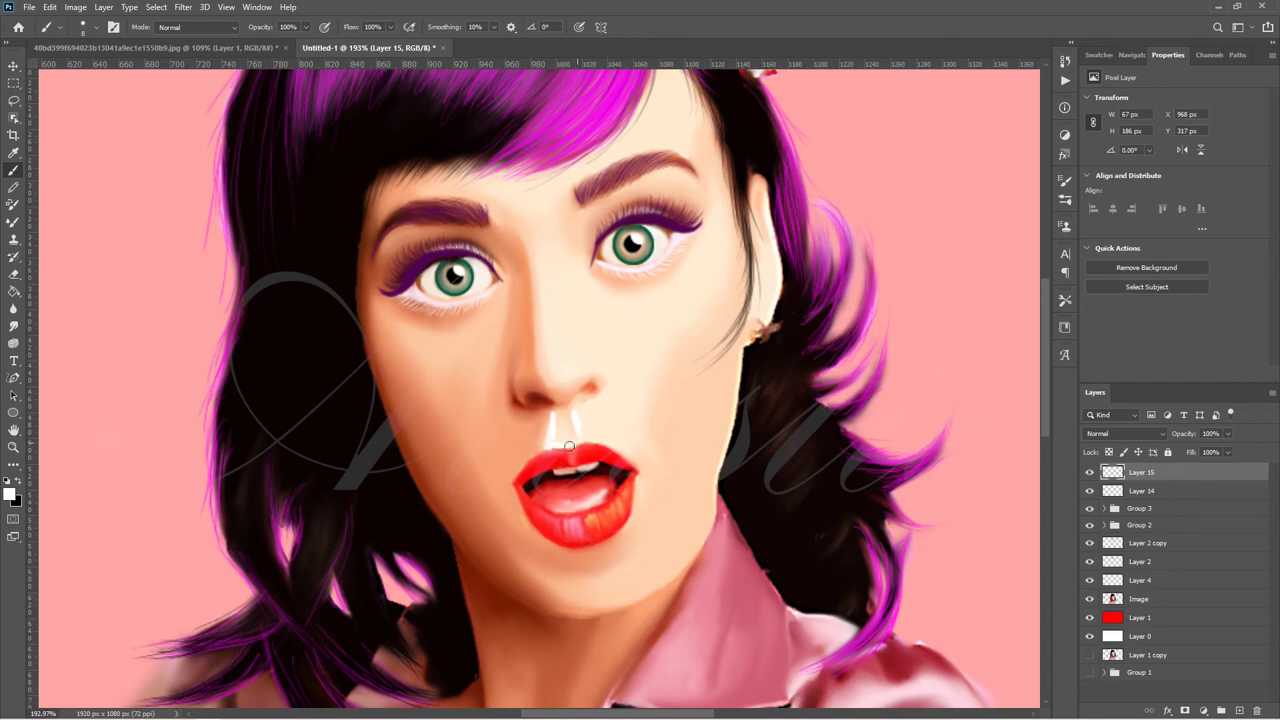
key("r")
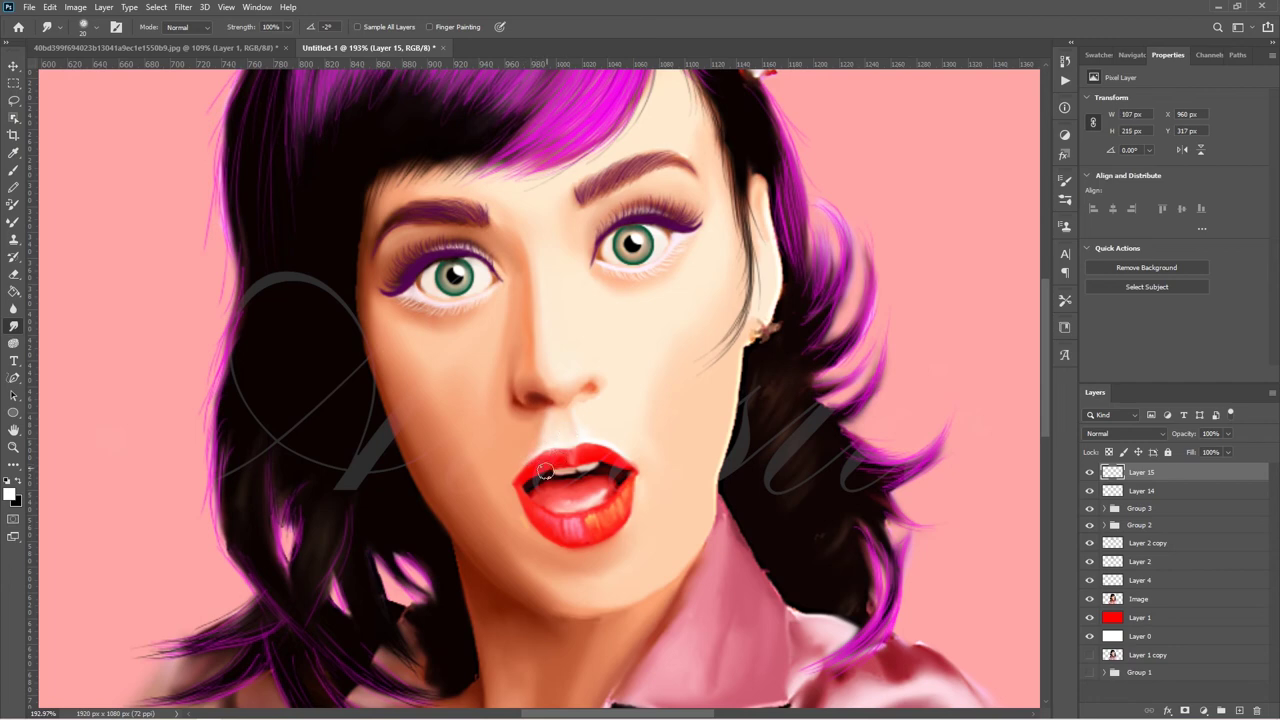
key("b")
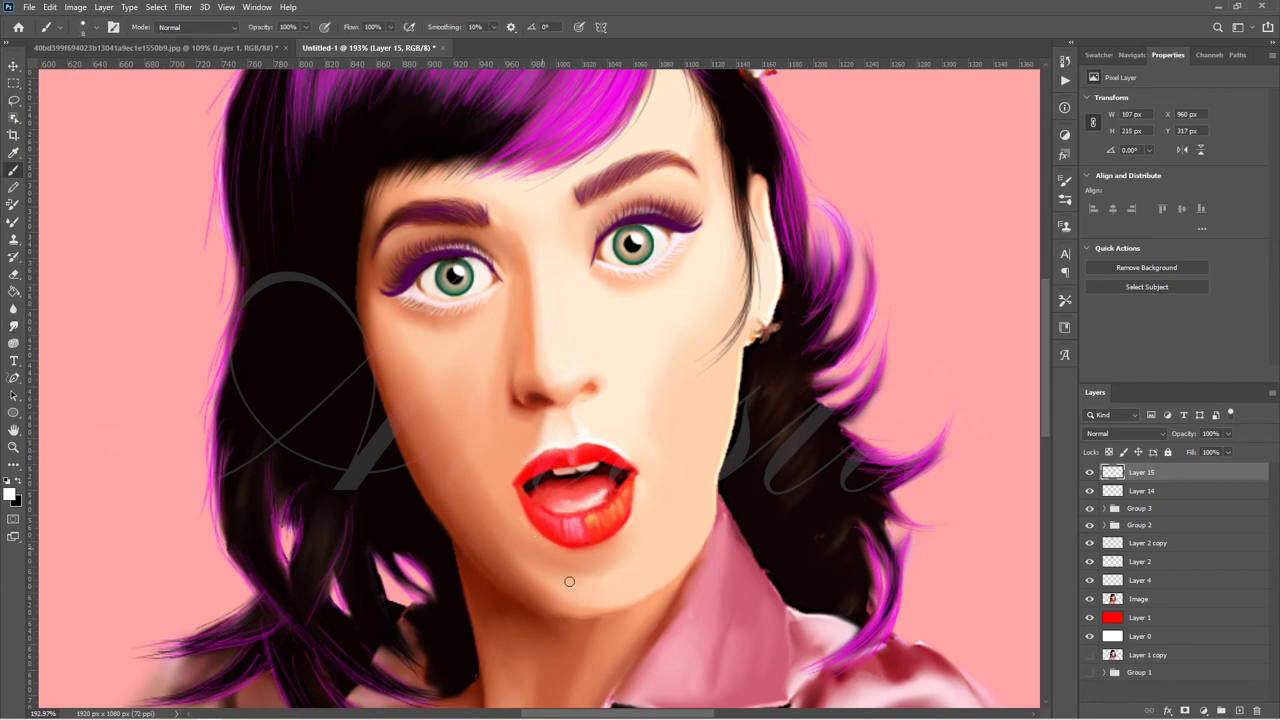
mouse_move(629, 370)
left_mouse_down()
mouse_move(623, 309)
mouse_move(645, 400)
left_mouse_up()
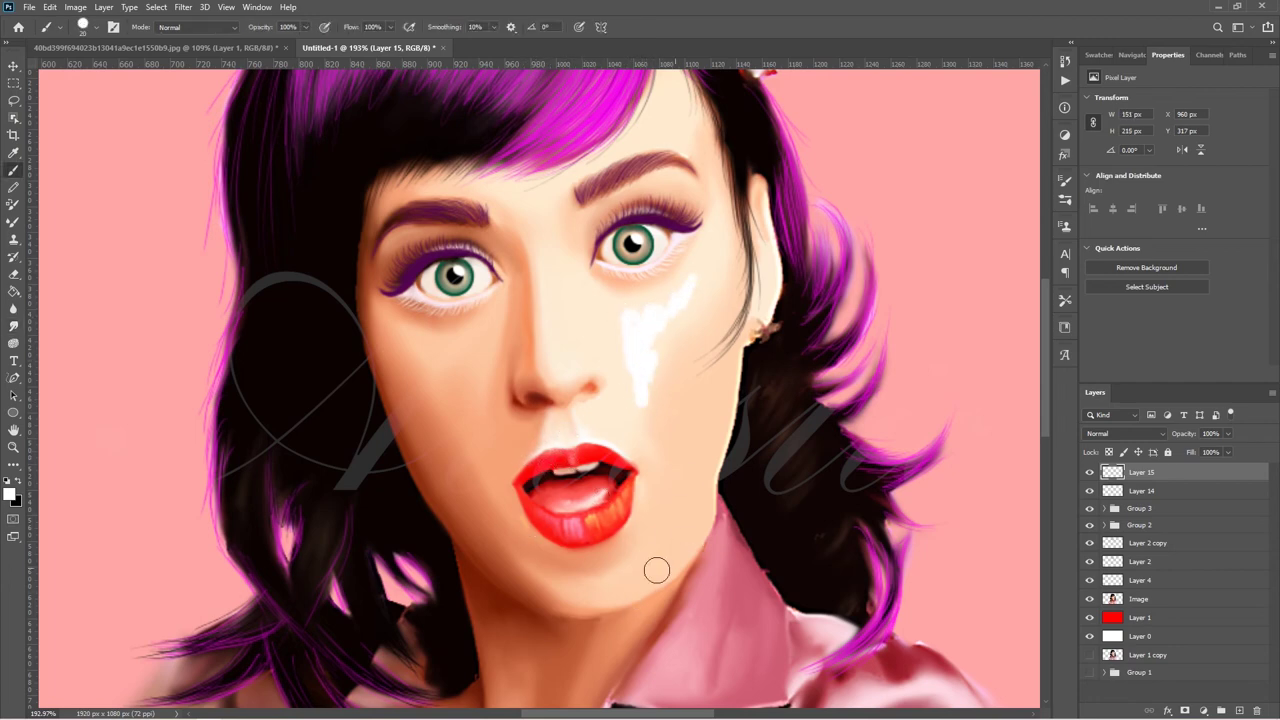
left_click_drag(657, 571, 610, 596)
key("r")
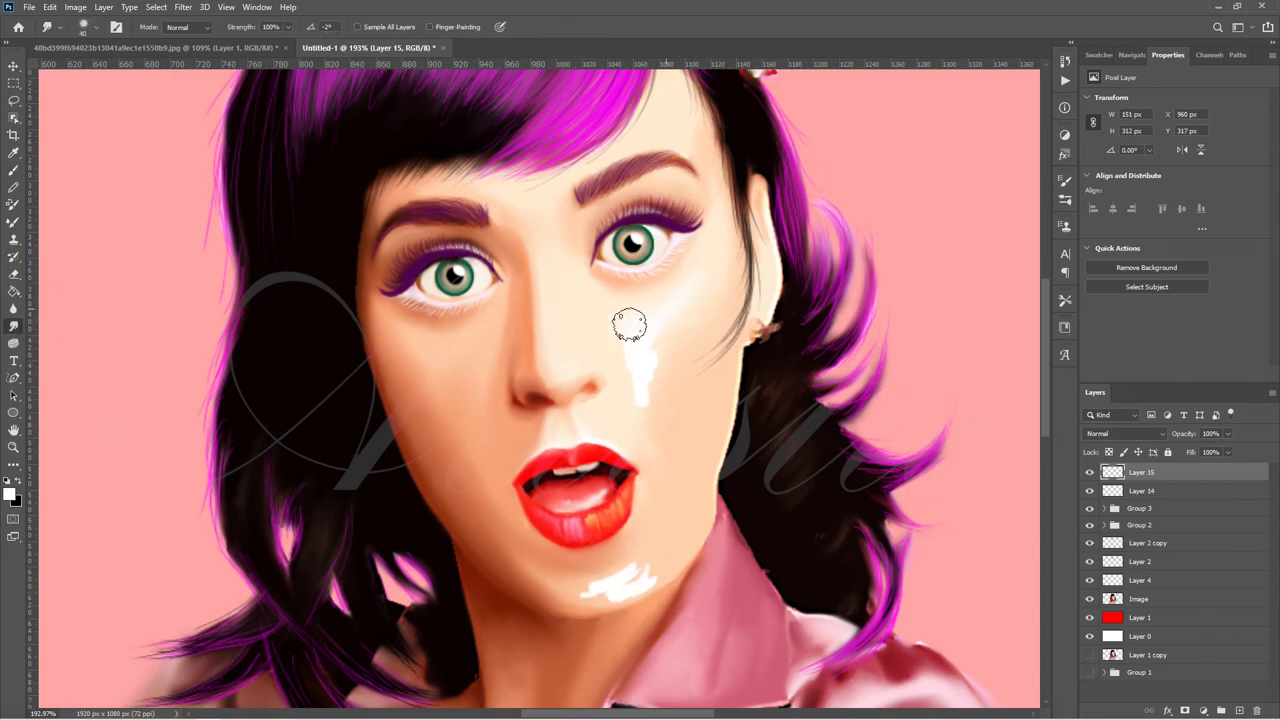
left_click_drag(629, 326, 660, 444)
mouse_move(655, 570)
left_mouse_down()
mouse_move(617, 583)
mouse_move(663, 571)
left_mouse_up()
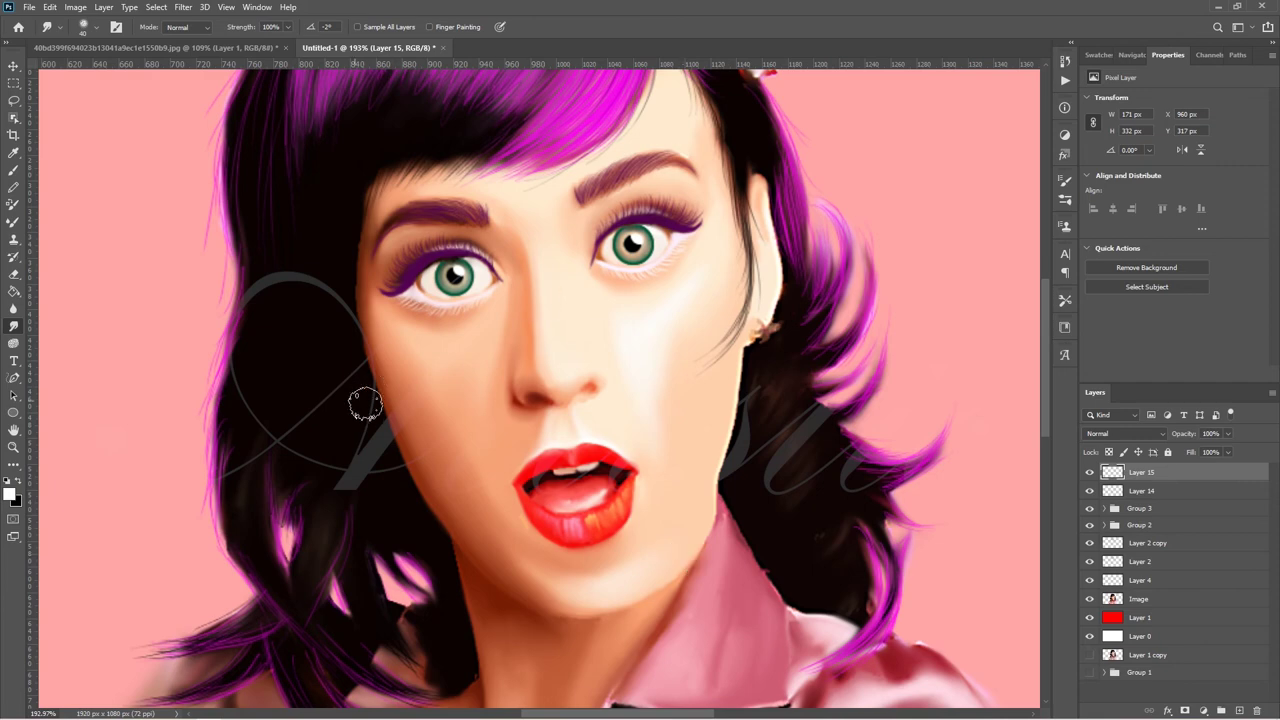
On new Layer 16, paint pink hearts on both cheeks, fade to 39%, and smudge into blush.
left_click(9, 493)
key("Return")
key("b")
key("ctrl+shift+alt+n")
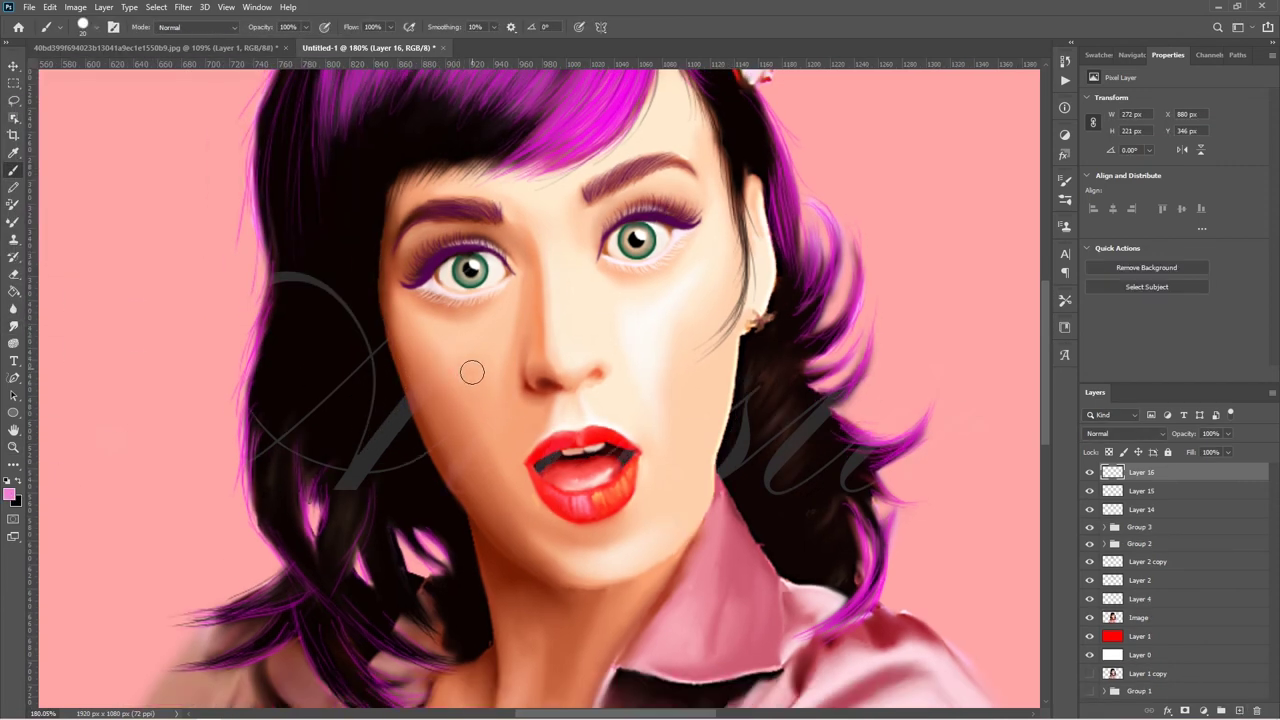
left_click_drag(472, 372, 466, 394)
left_click_drag(680, 334, 688, 366)
left_click_drag(1183, 433, 1147, 440)
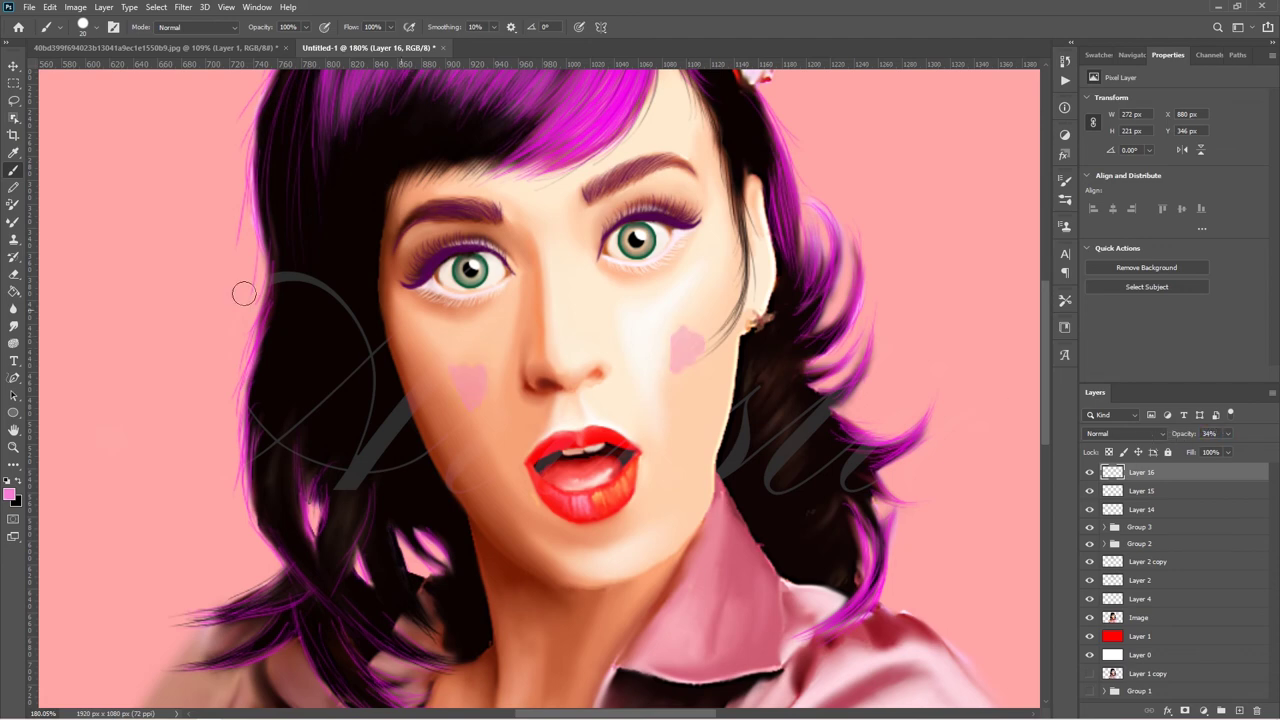
key("r")
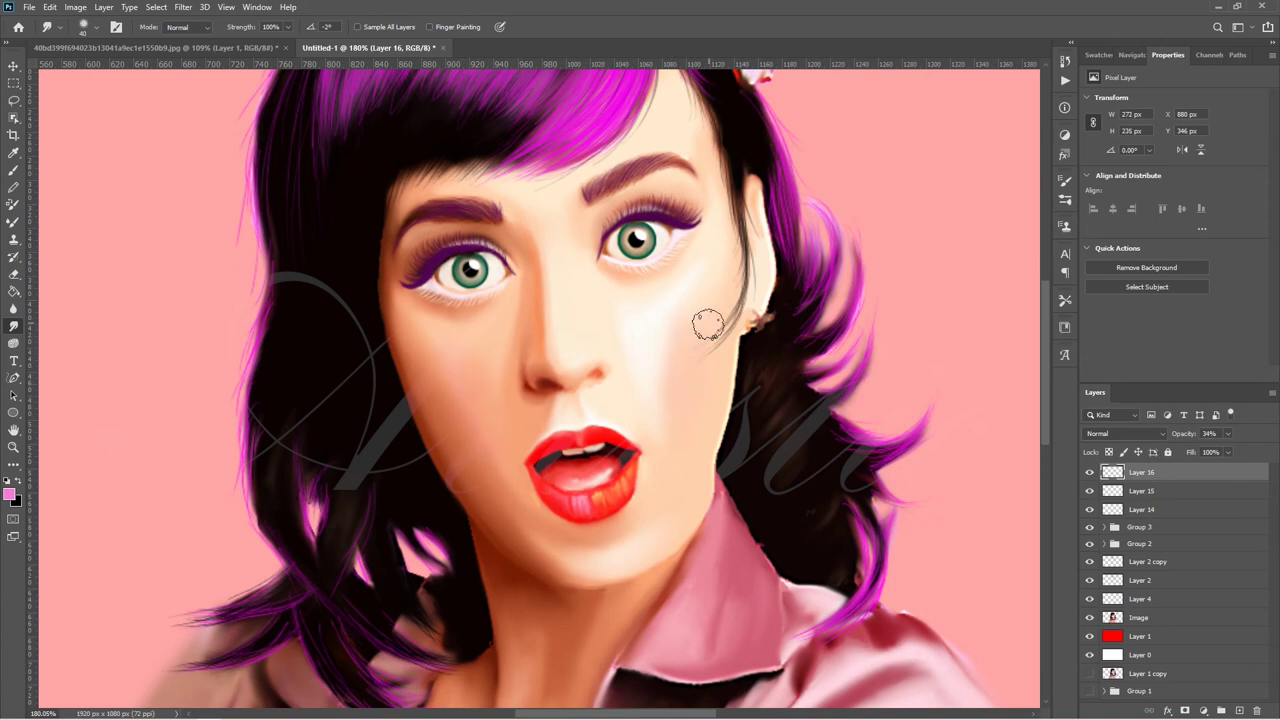
Select the layer range from Layer 16 down to Layer 4.
key("alt+bracketleft")
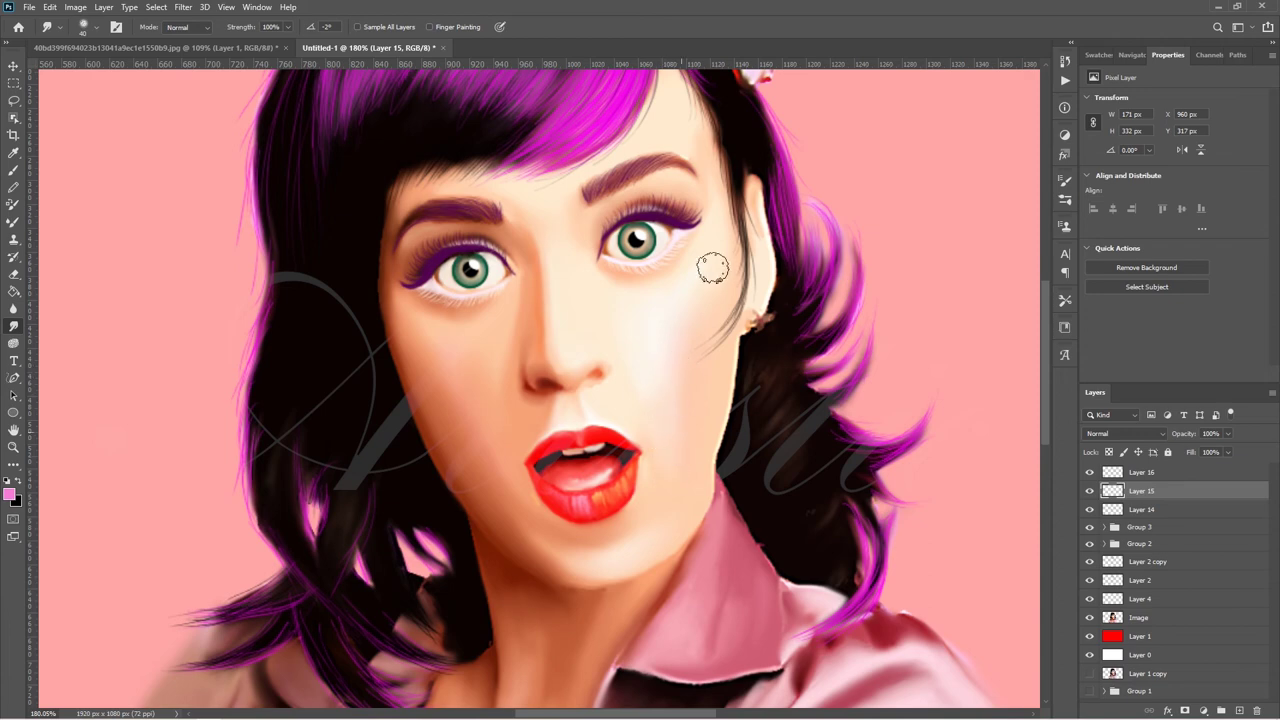
left_click(1164, 472)
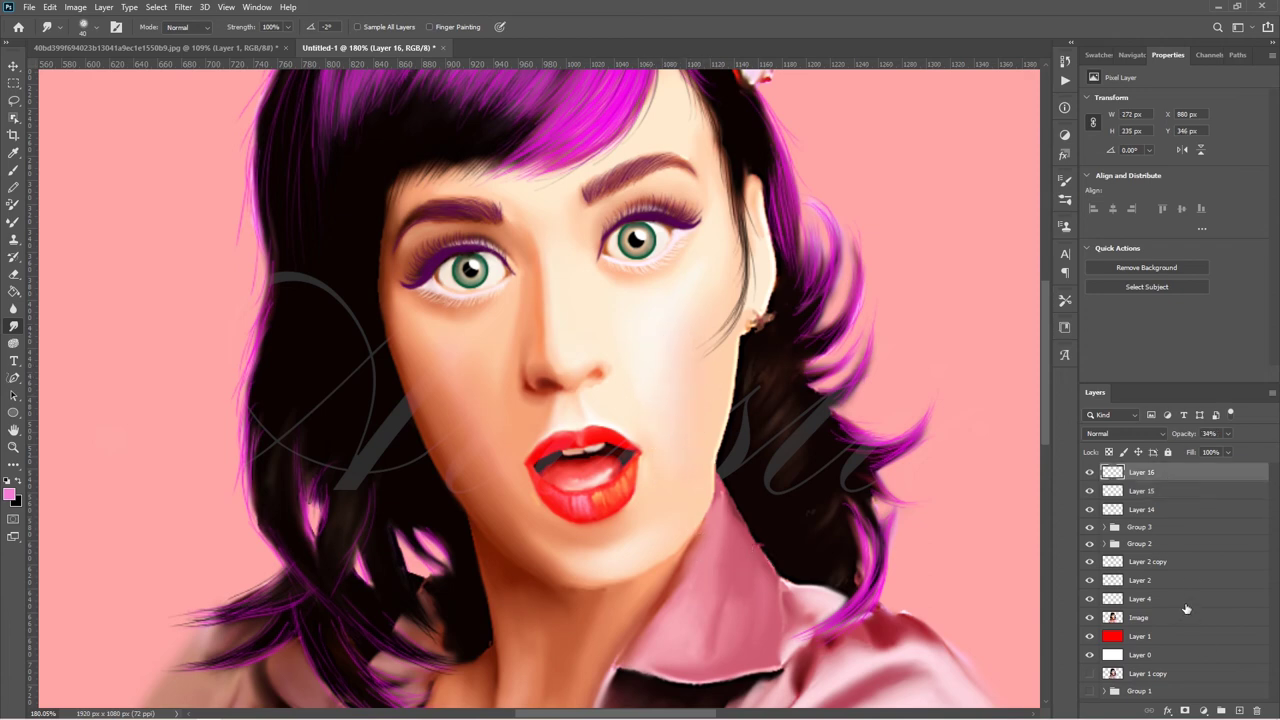
left_click(1188, 600, "shift")
Group the selected layers as Group 4 and add Layer 17 beneath the Image layer.
key("ctrl+g")
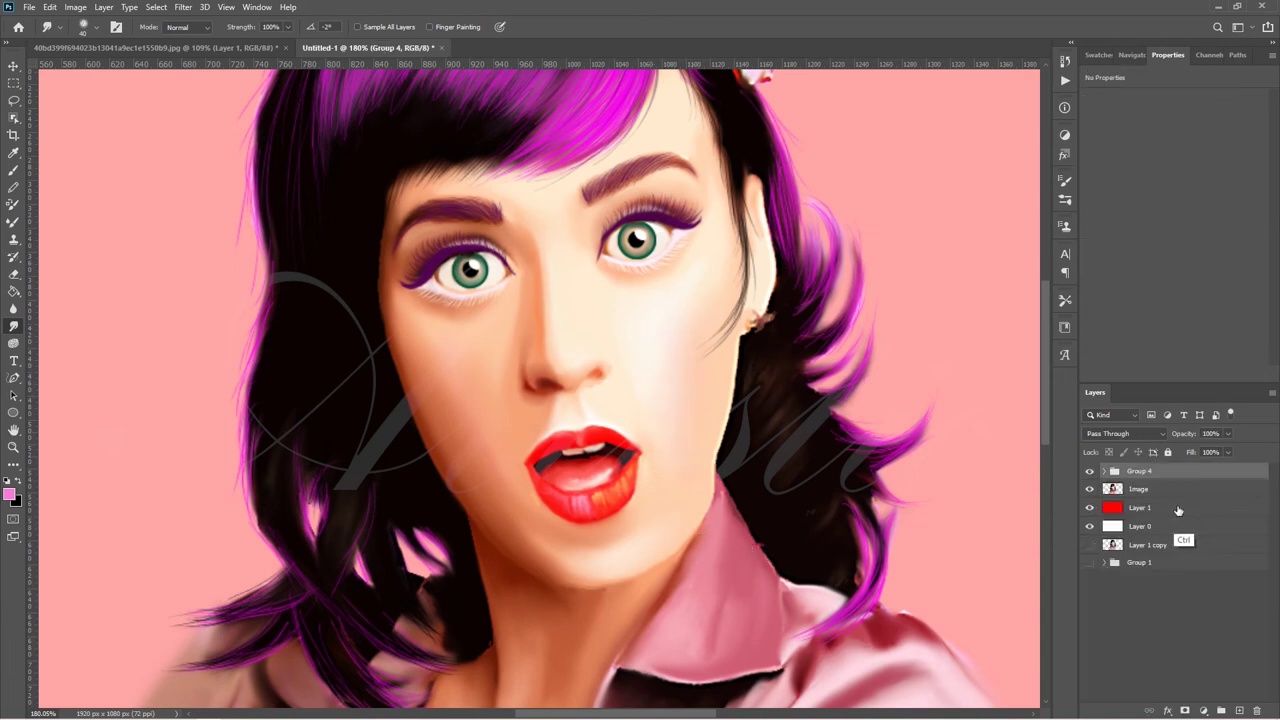
key("ctrl+0")
left_click(1239, 710)
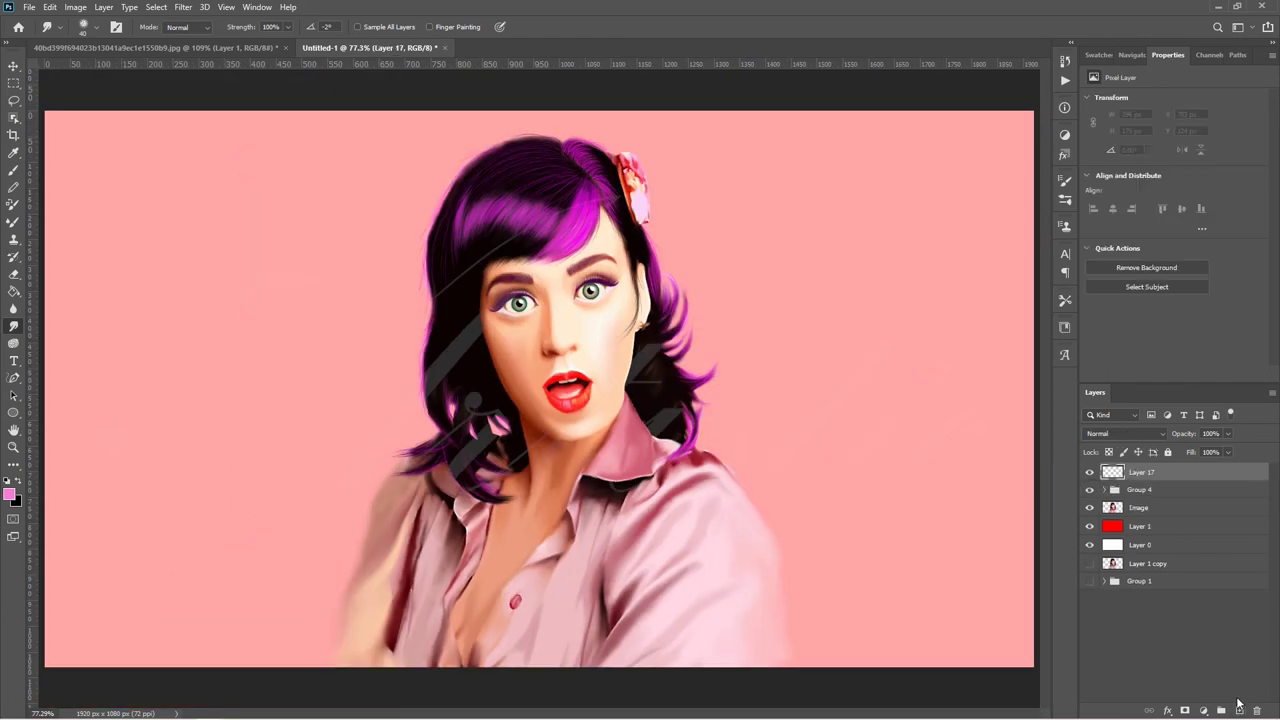
left_click_drag(1140, 472, 1143, 514)
Dab white cloud paint beside the hair with the Artistic - Cloud 2 brush.
key("b")
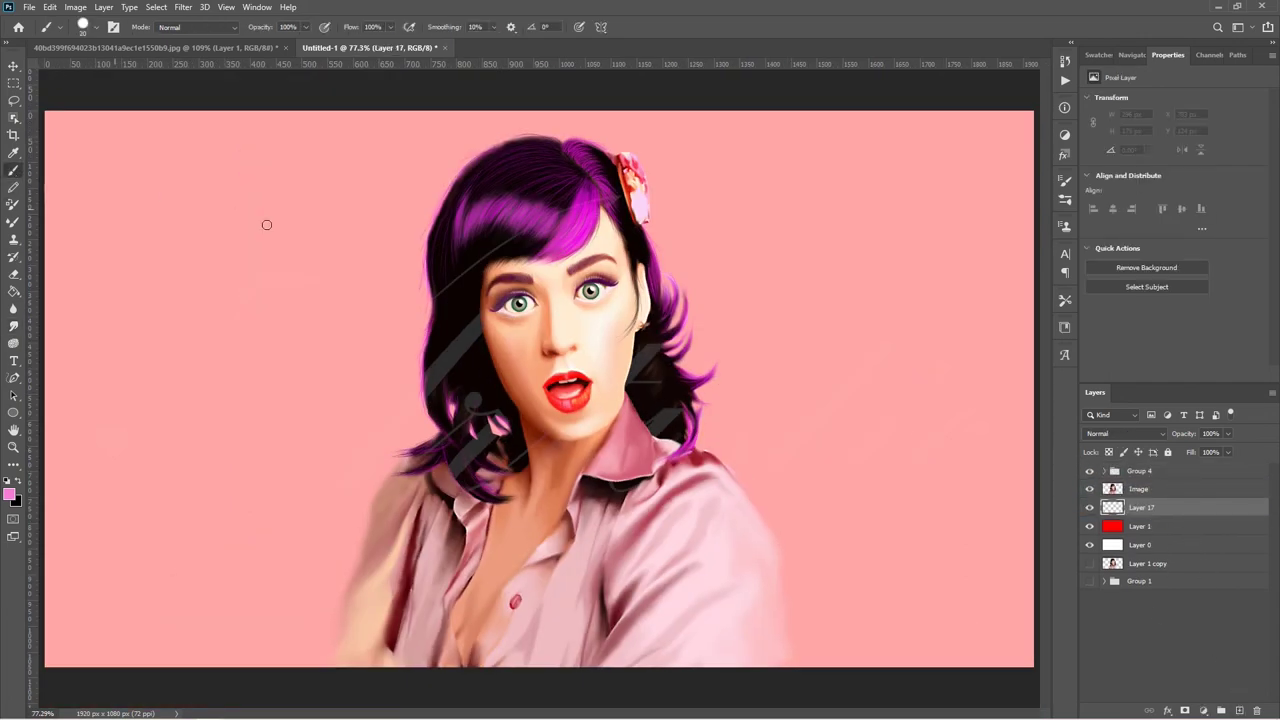
left_click(1065, 199)
scroll(940, 380, "up", 1)
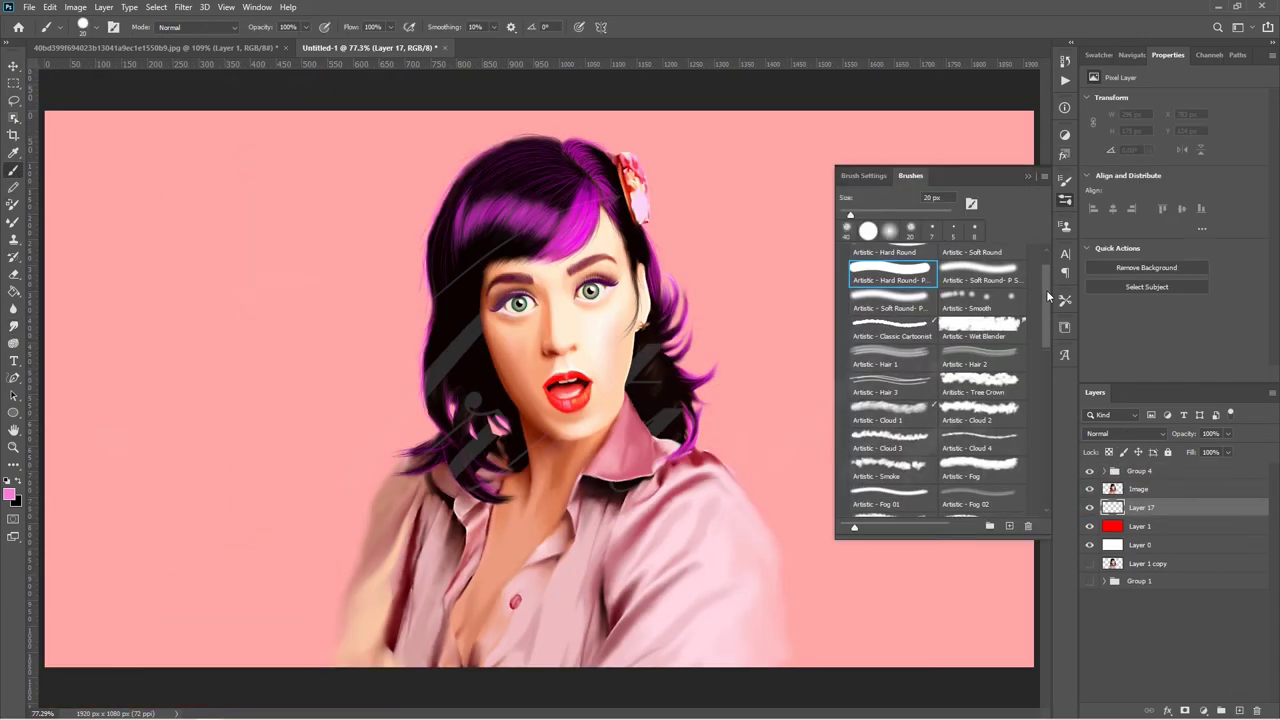
left_click(983, 360)
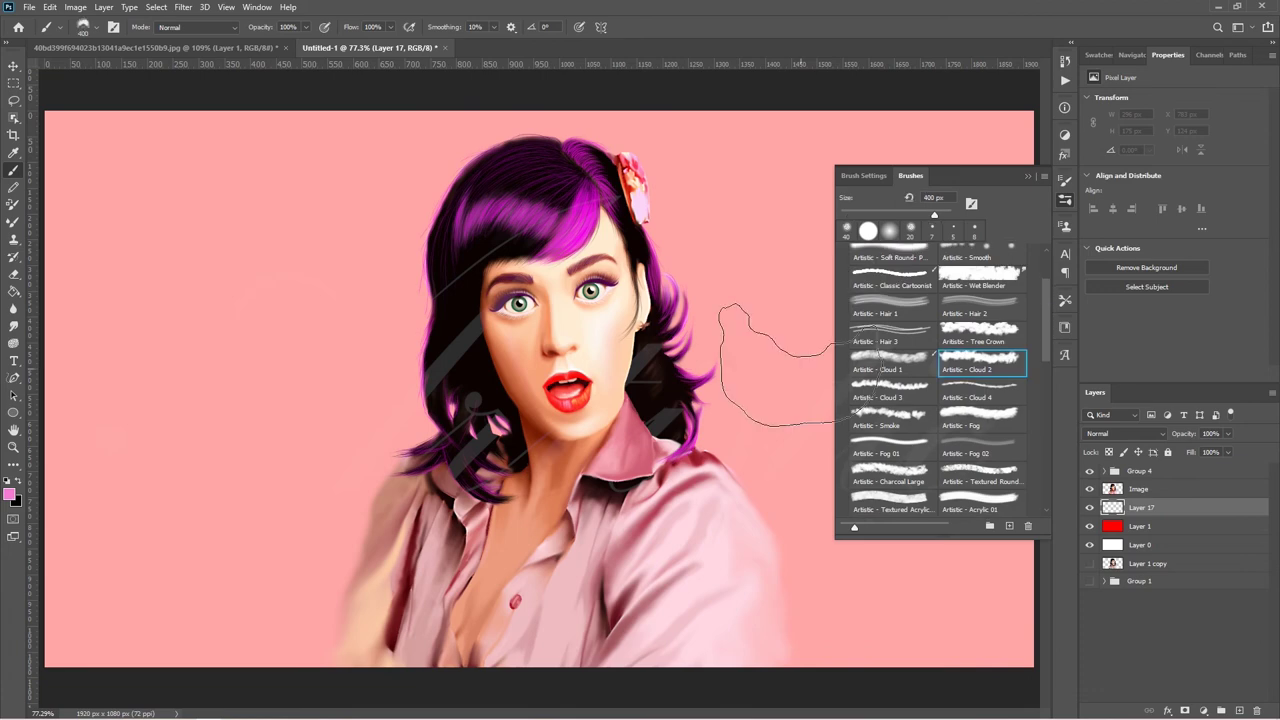
left_click(10, 494)
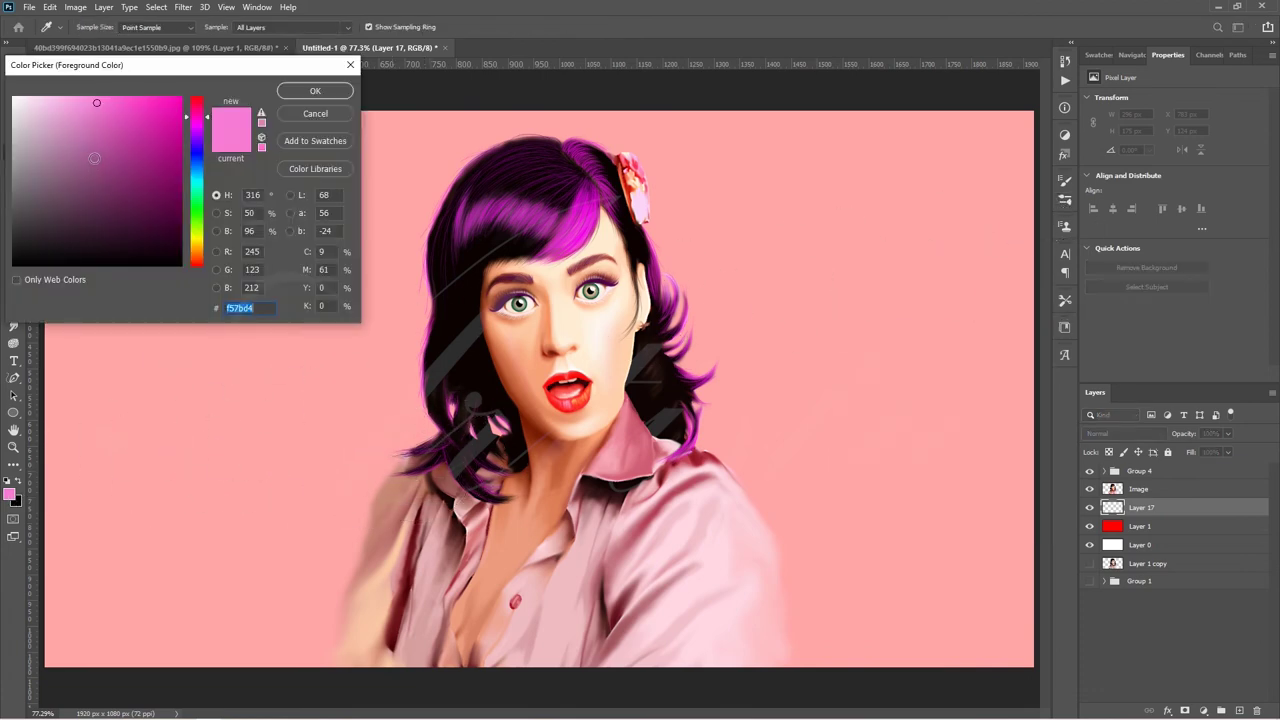
left_click(36, 108)
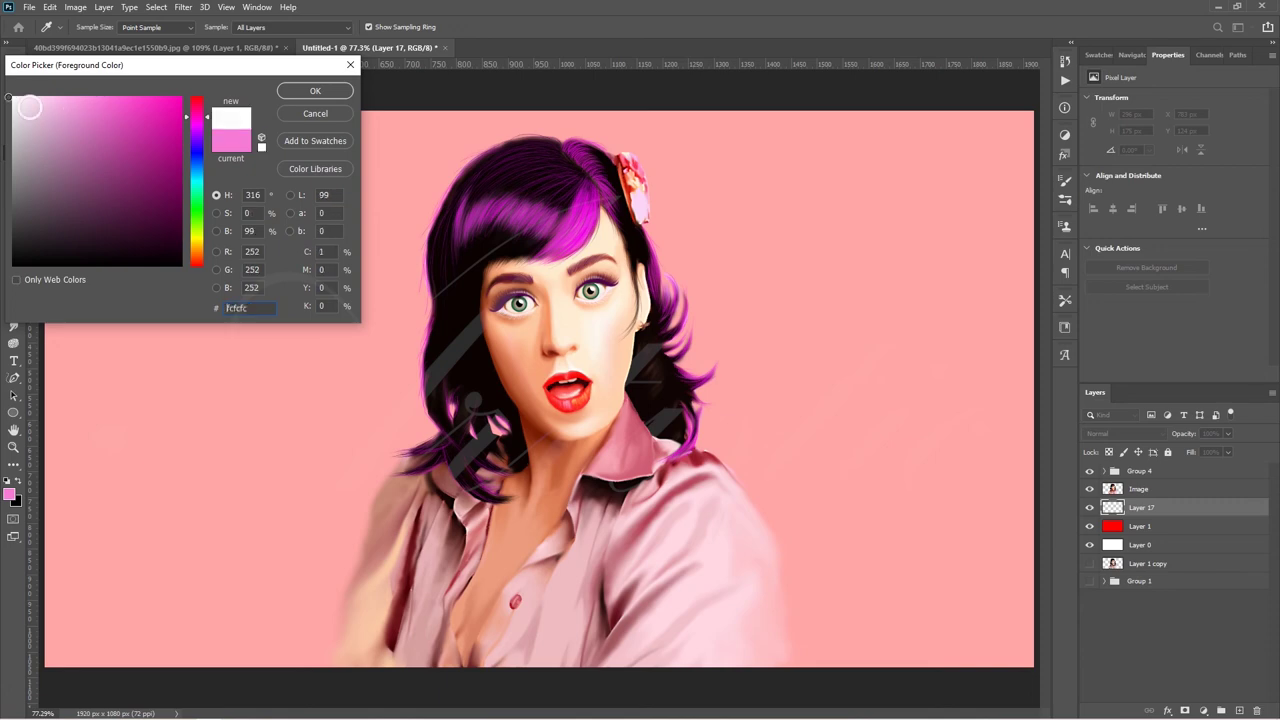
key("Return")
mouse_move(300, 160)
left_mouse_down()
mouse_move(450, 180)
mouse_move(690, 365)
mouse_move(745, 450)
left_mouse_up()
key("ctrl+z")
left_click(430, 215)
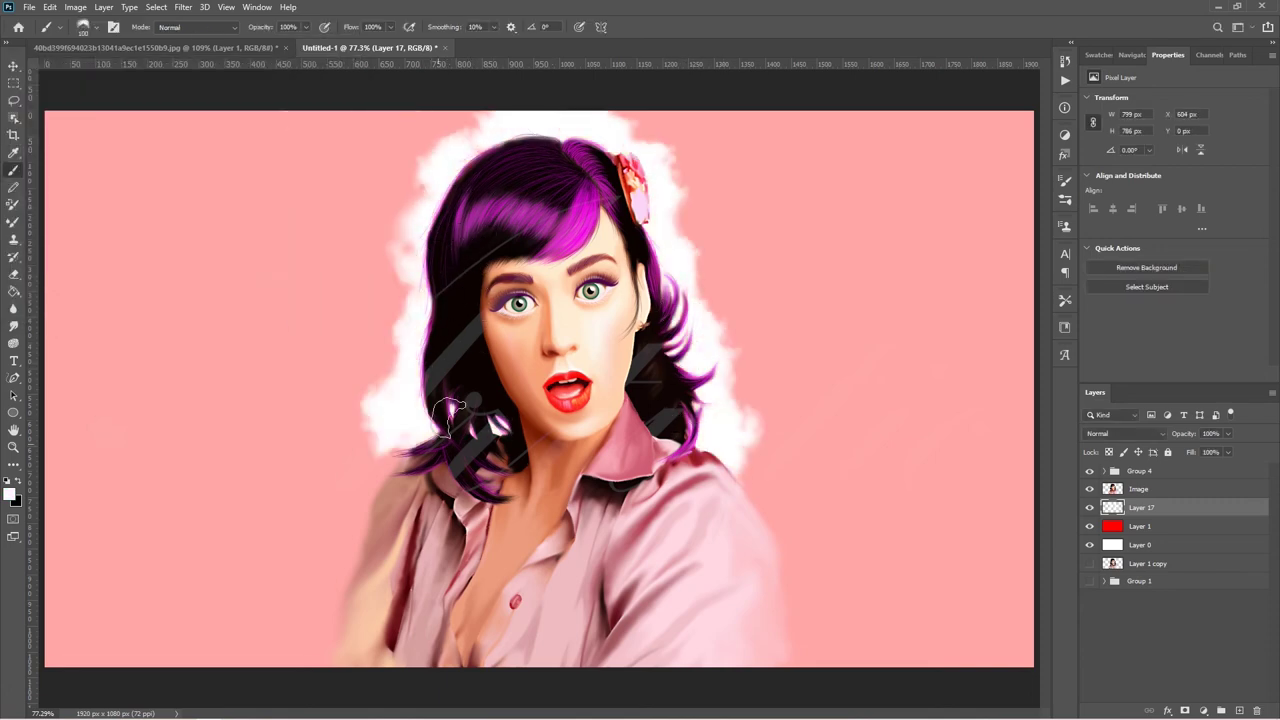
Paint white, then pink cloud strokes down both sides of the hair at brush size 150.
left_click_drag(380, 450, 700, 170)
left_click(10, 494)
left_click(60, 112)
key("Return")
left_click(368, 132)
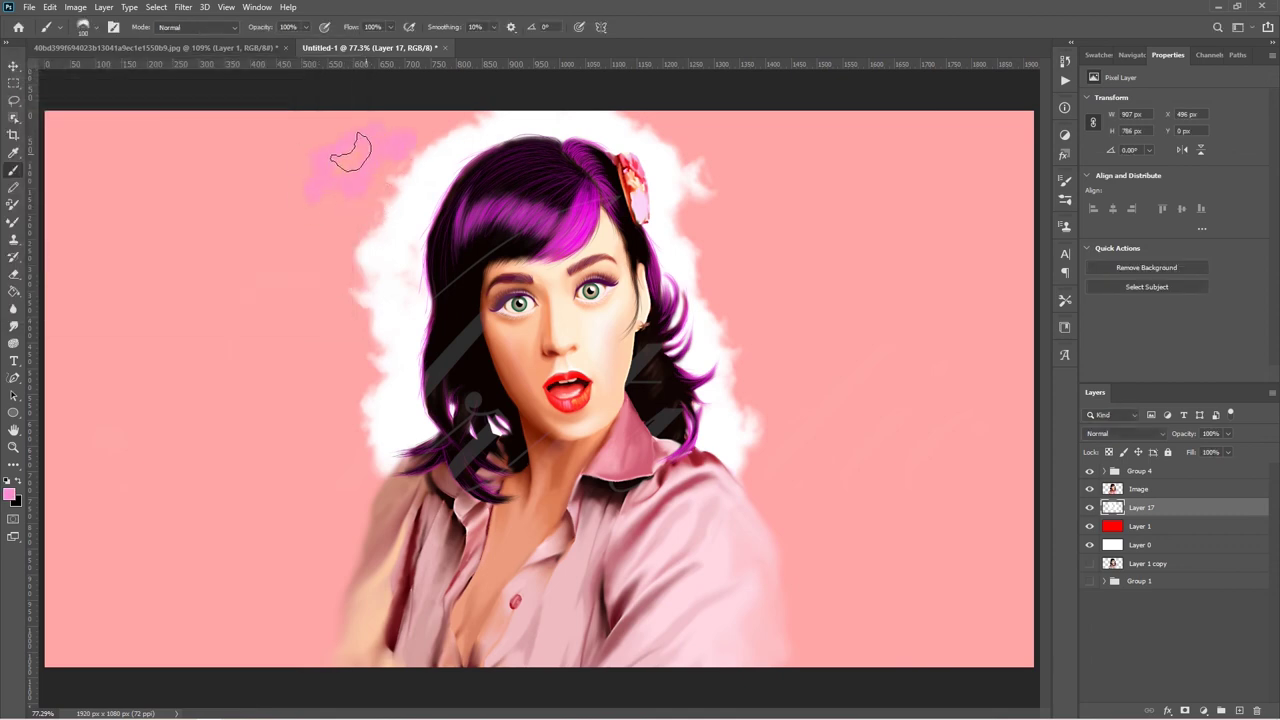
key("bracketright")
key("bracketright")
mouse_move(440, 115)
left_mouse_down()
mouse_move(363, 370)
mouse_move(263, 320)
mouse_move(305, 460)
mouse_move(300, 557)
left_mouse_up()
mouse_move(760, 115)
left_mouse_down()
mouse_move(737, 194)
mouse_move(846, 143)
mouse_move(827, 492)
left_mouse_up()
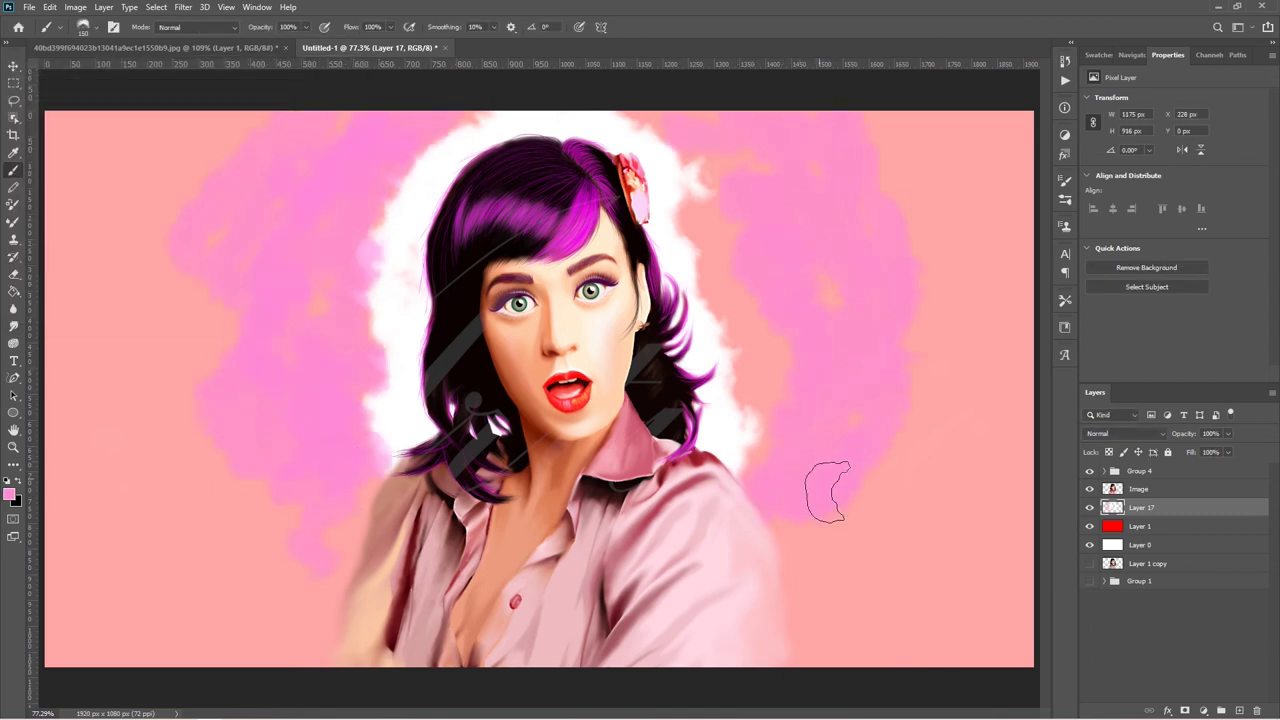
Add more white cloud strokes along both sides of the hair.
left_click(671, 177, "alt")
mouse_move(660, 130)
left_mouse_down()
mouse_move(758, 412)
mouse_move(674, 251)
mouse_move(743, 343)
left_mouse_up()
left_click_drag(470, 125, 335, 455)
left_click_drag(660, 120, 750, 226)
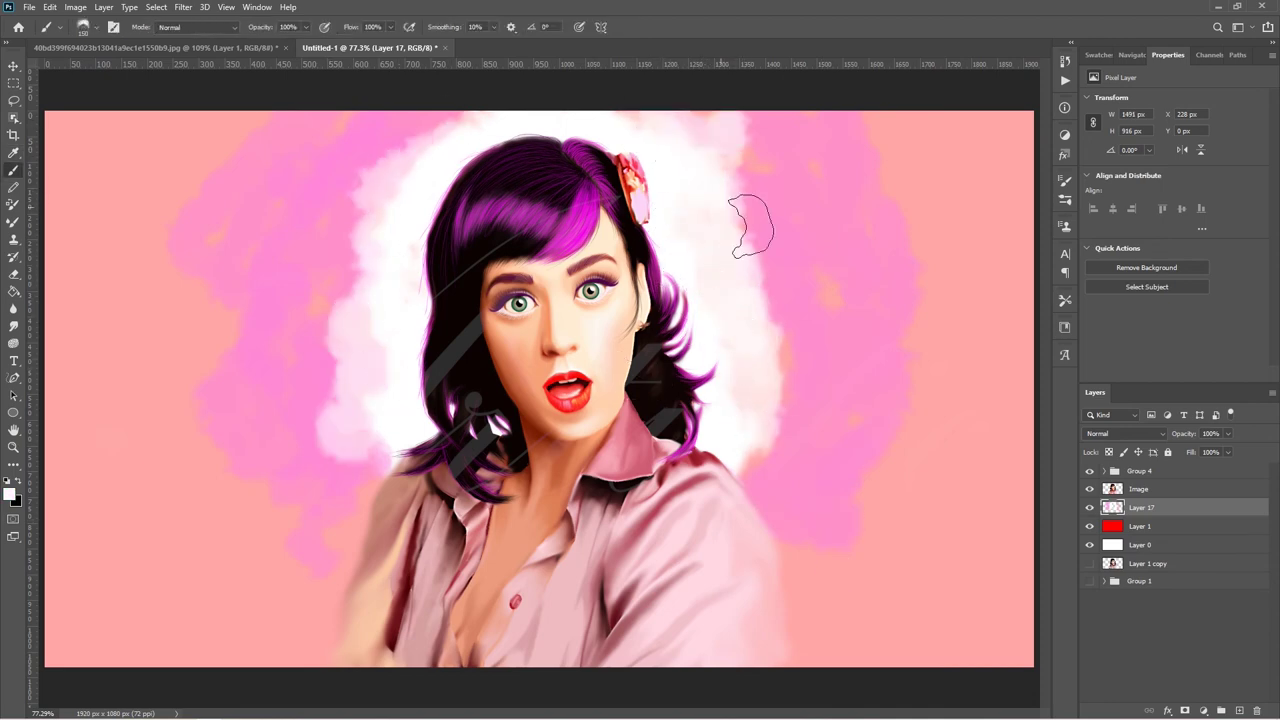
Cover the left and right sides of the canvas in strong magenta.
left_click(11, 492)
left_click(201, 126)
left_click(178, 108)
left_click(322, 89)
mouse_move(68, 116)
left_mouse_down()
mouse_move(78, 210)
mouse_move(120, 243)
mouse_move(214, 571)
mouse_move(114, 643)
mouse_move(250, 655)
left_mouse_up()
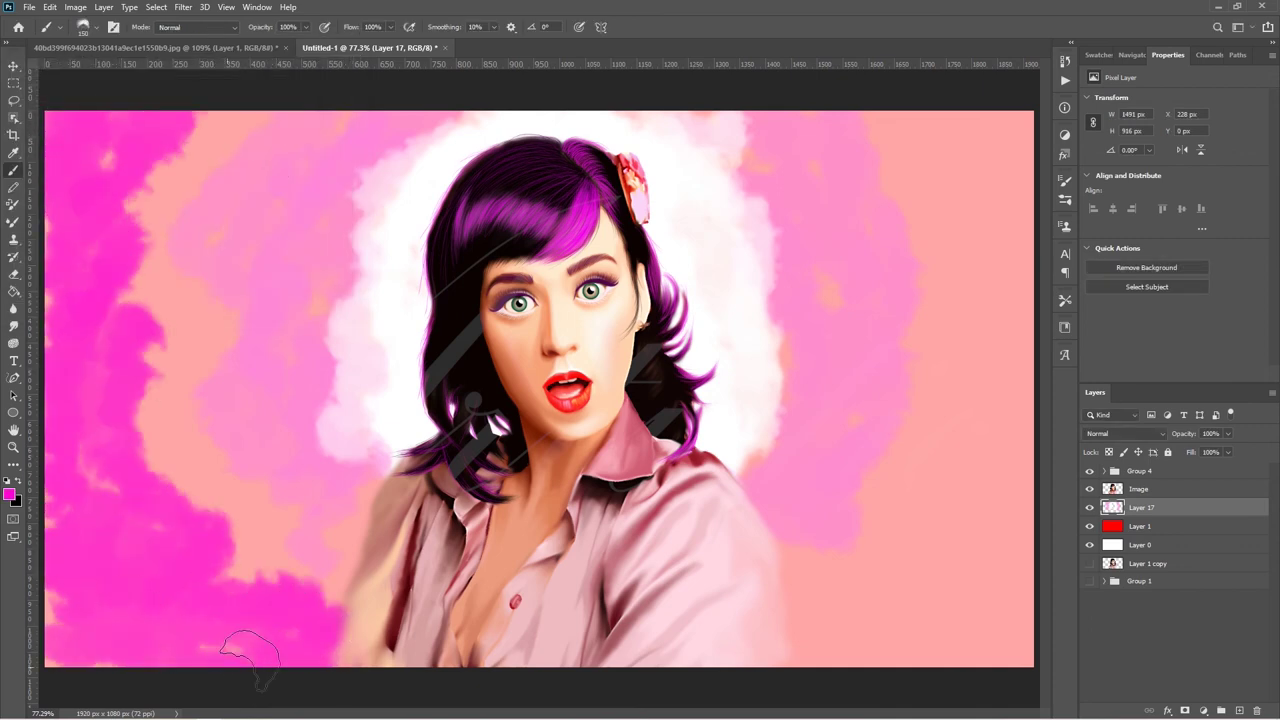
mouse_move(930, 115)
left_mouse_down()
mouse_move(986, 263)
mouse_move(930, 330)
mouse_move(955, 435)
mouse_move(843, 686)
mouse_move(909, 623)
mouse_move(786, 614)
mouse_move(870, 555)
left_mouse_up()
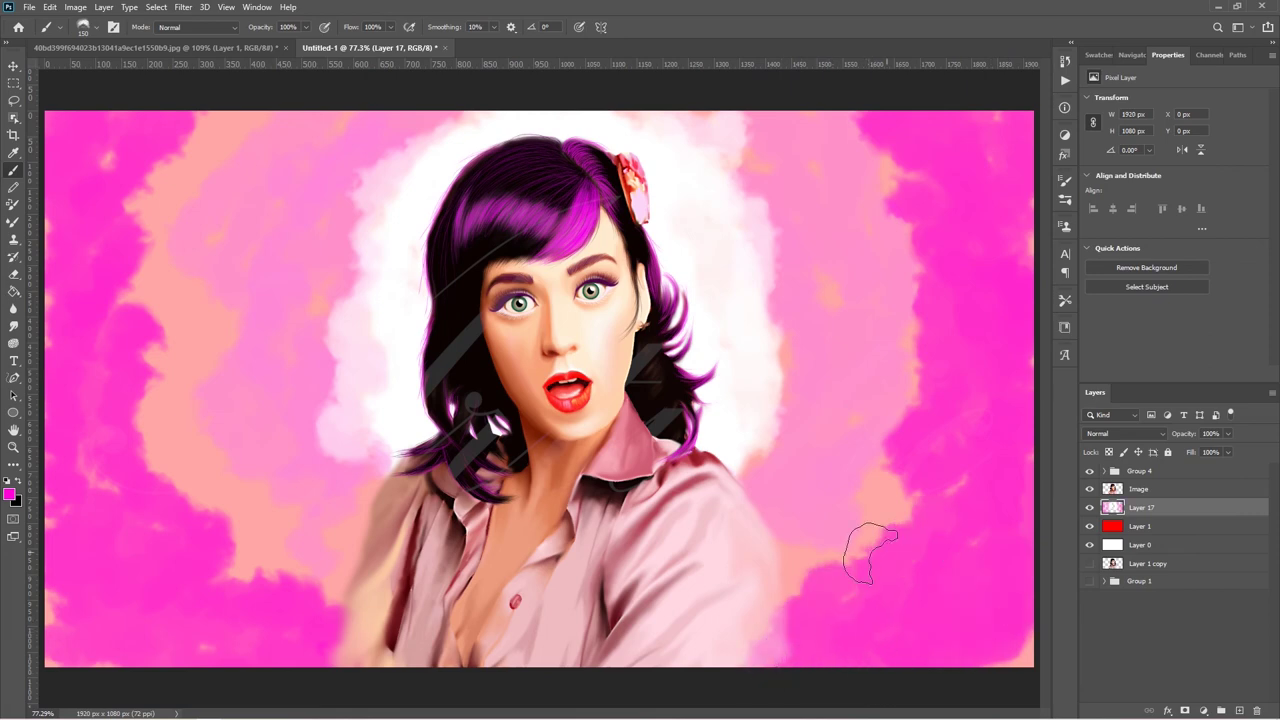
Sample lighter pinks and brush them over the lower right, left side, and glow.
left_click(825, 315, "alt")
mouse_move(823, 171)
left_mouse_down()
mouse_move(814, 543)
mouse_move(760, 640)
left_mouse_up()
mouse_move(215, 315)
left_mouse_down()
mouse_move(176, 134)
mouse_move(186, 194)
mouse_move(157, 420)
mouse_move(185, 533)
mouse_move(263, 171)
mouse_move(251, 471)
mouse_move(400, 129)
mouse_move(363, 478)
left_mouse_up()
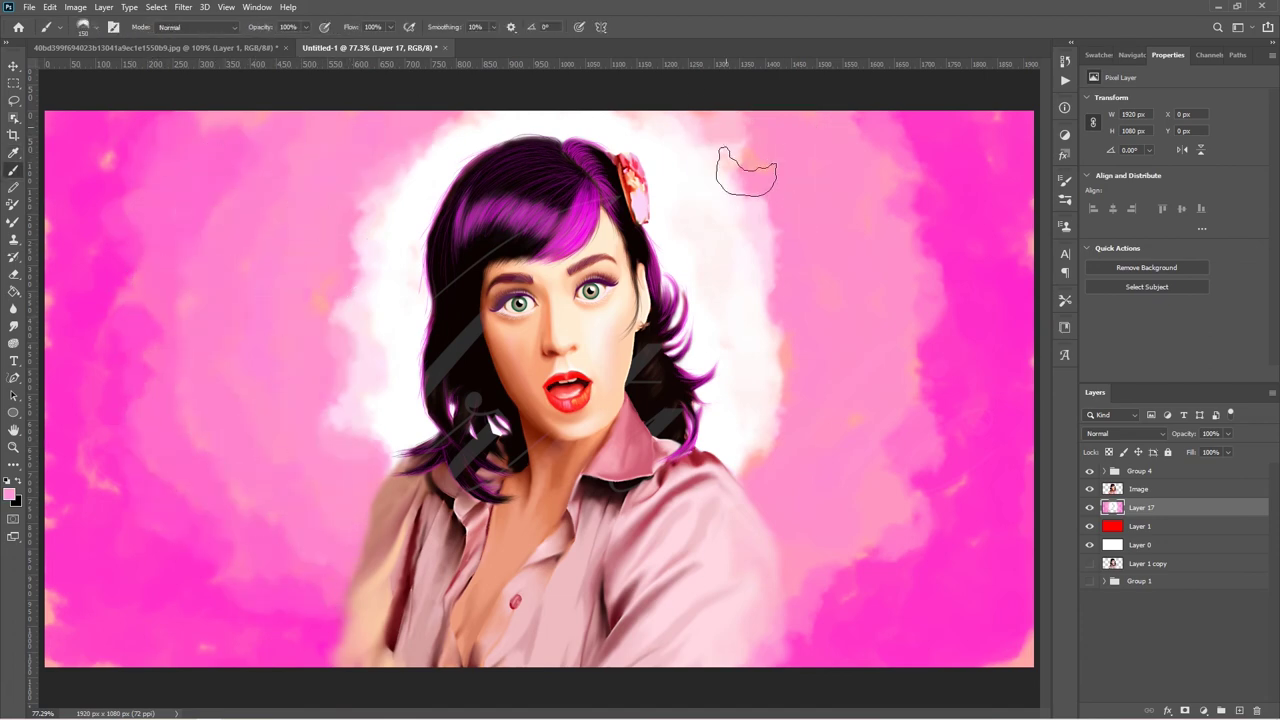
left_click_drag(929, 394, 903, 451)
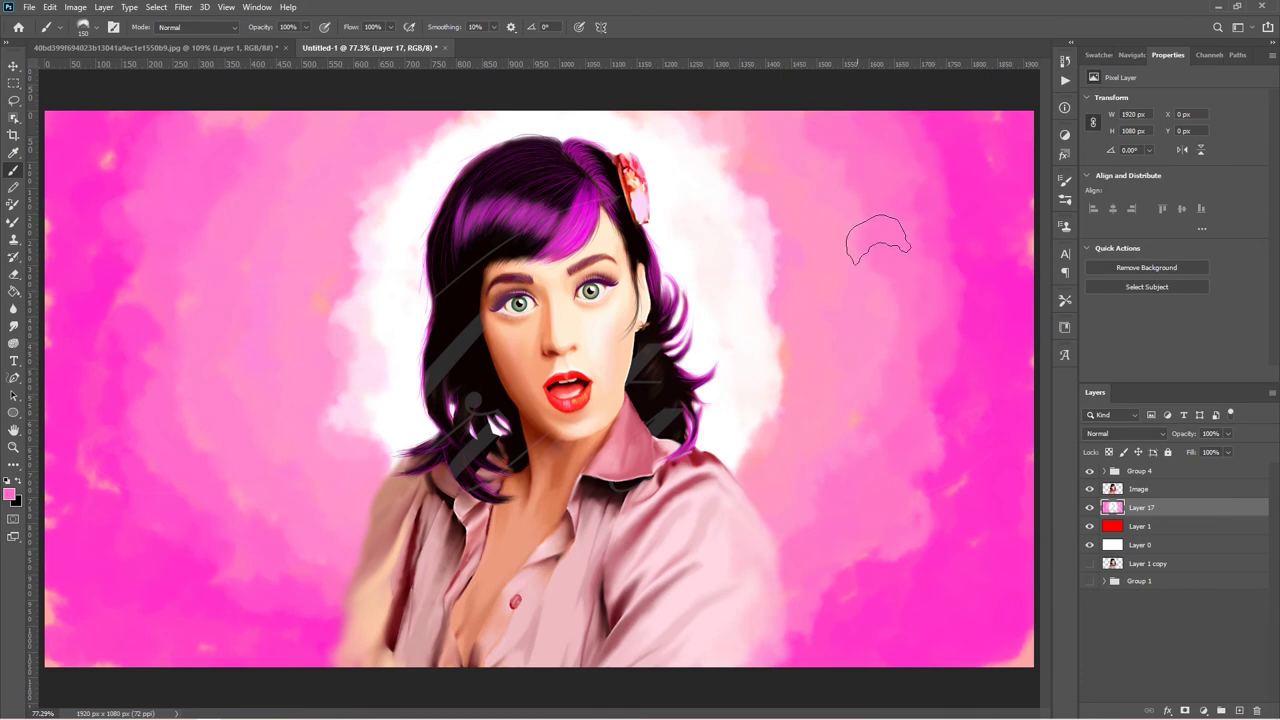
left_click(752, 160, "alt")
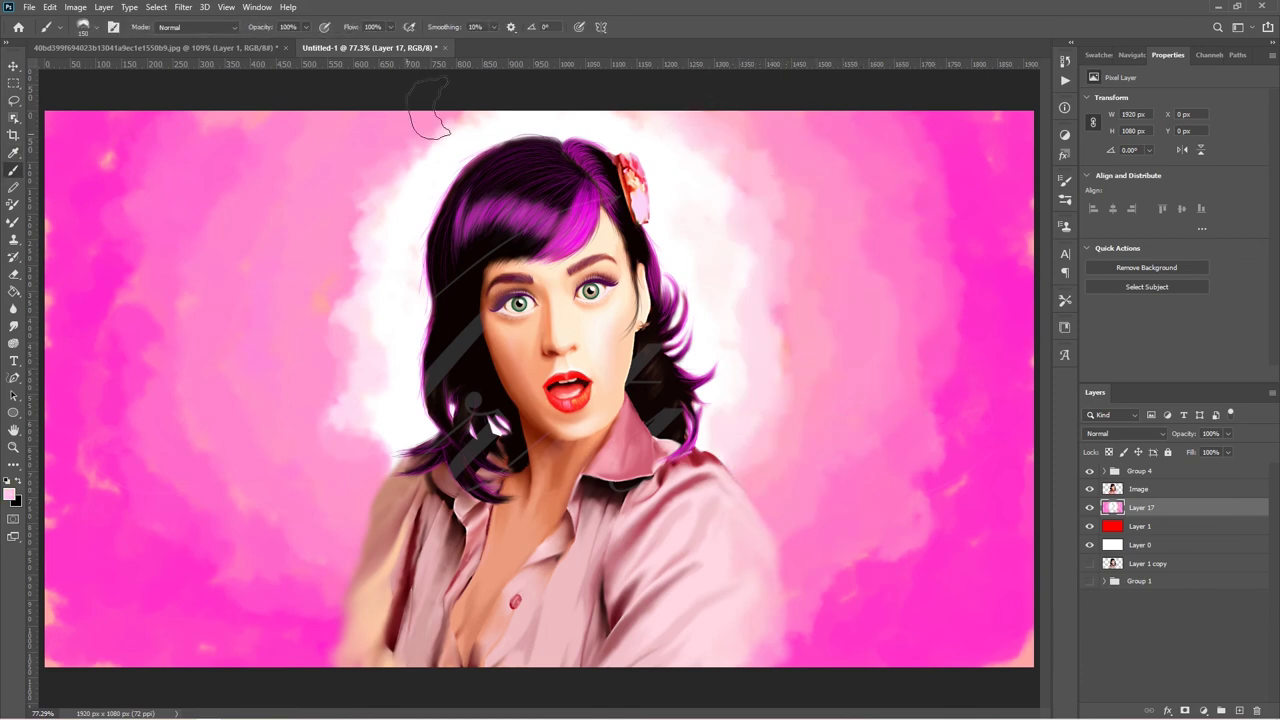
mouse_move(423, 114)
left_mouse_down()
mouse_move(329, 371)
mouse_move(375, 520)
left_mouse_up()
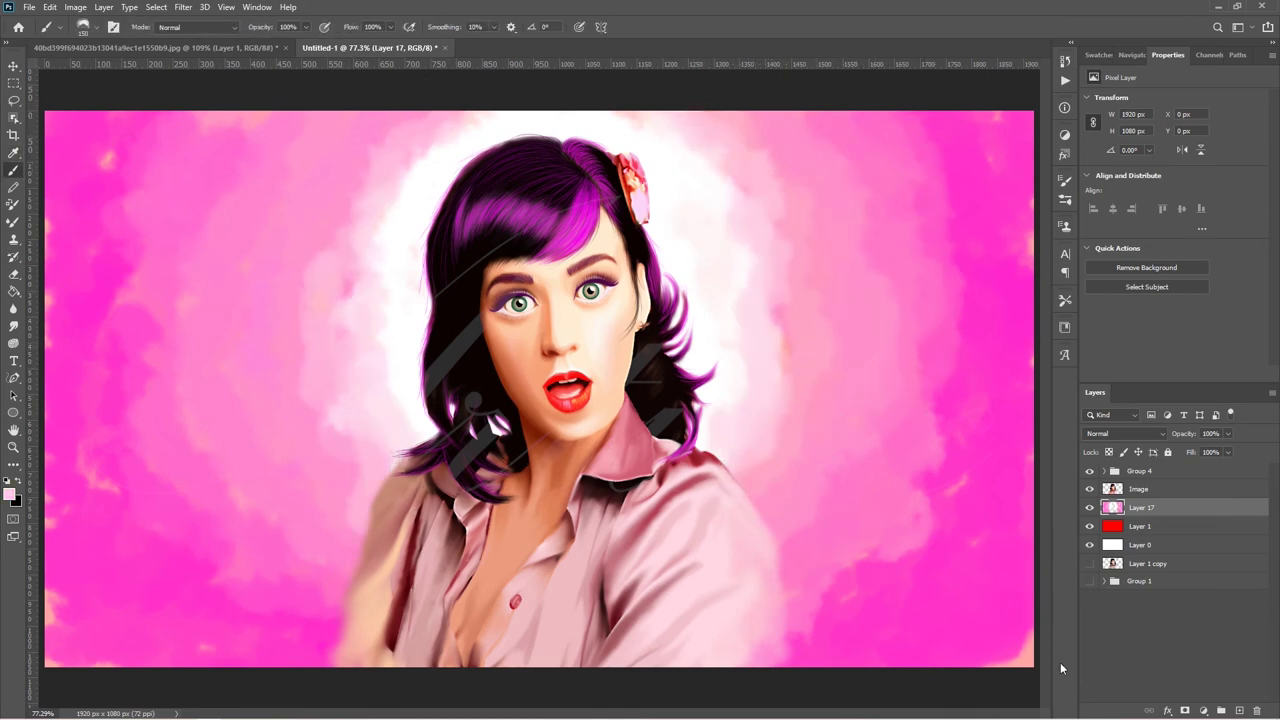
Smudge the white halo into the pink on the right, lower right, and top-left with Wet Blender at 90%.
left_click(1065, 200)
left_click(975, 297)
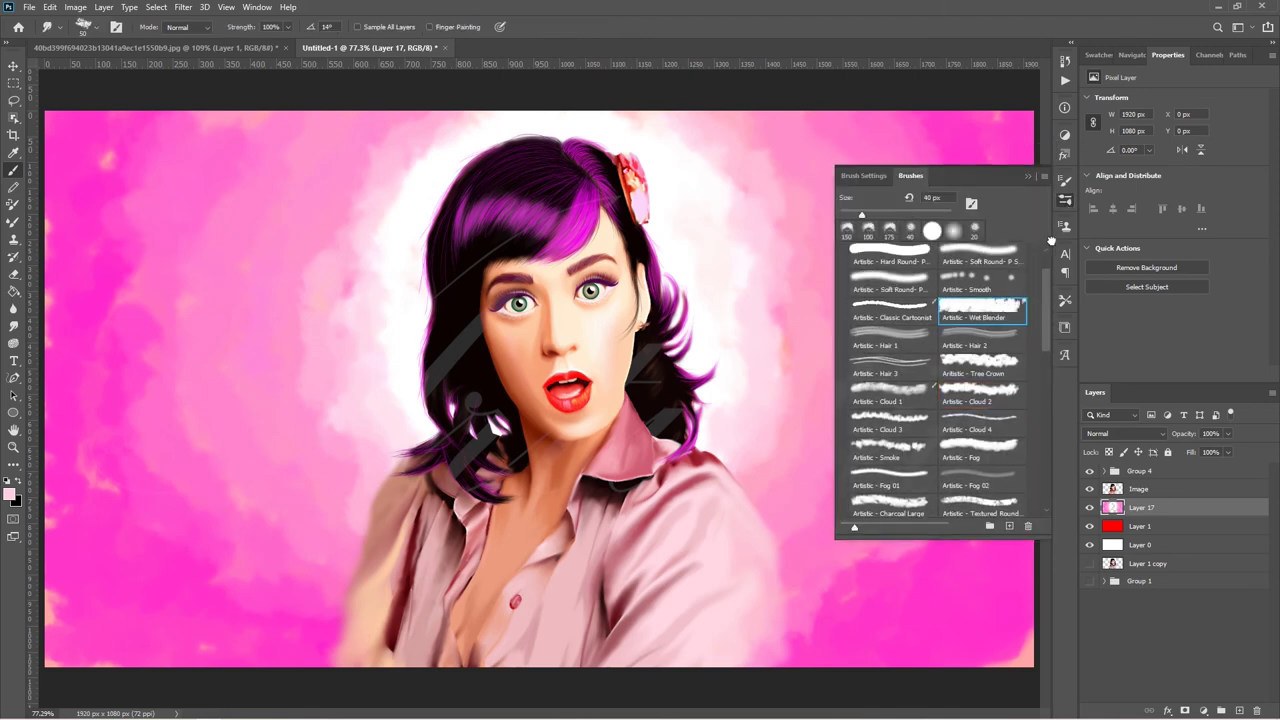
left_click(1066, 202)
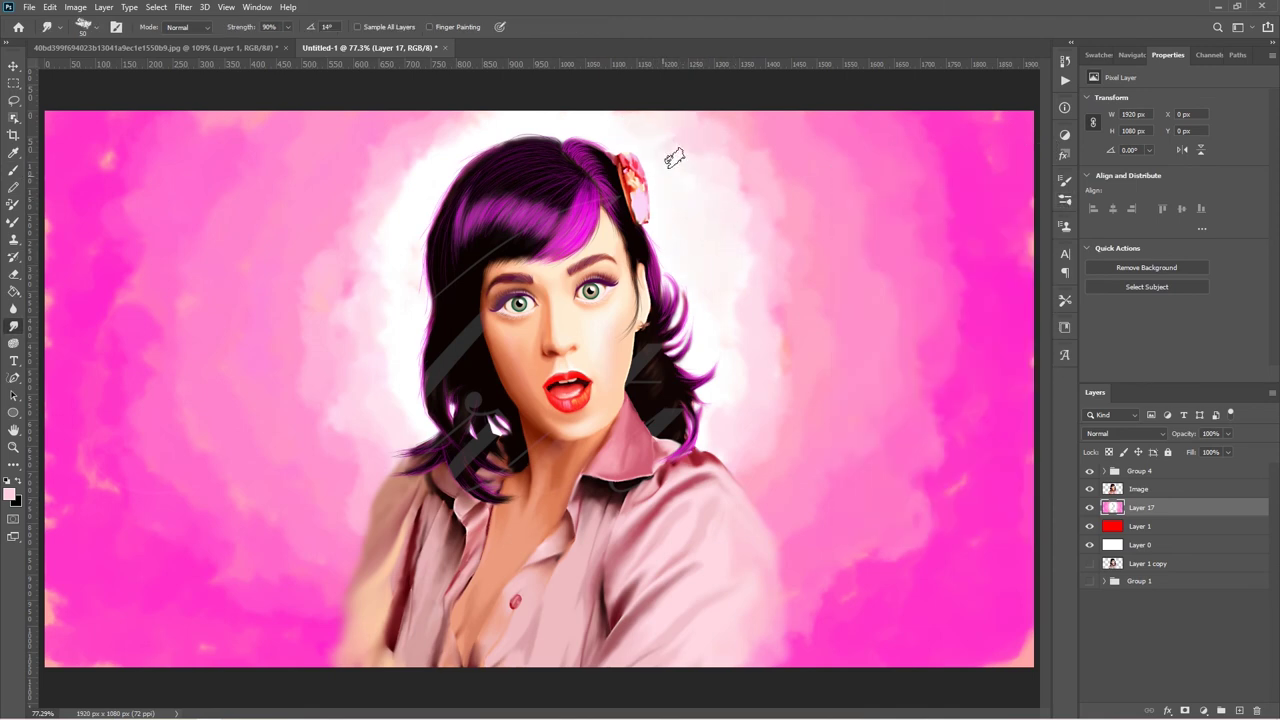
mouse_move(724, 455)
left_mouse_down()
mouse_move(770, 420)
mouse_move(760, 300)
mouse_move(723, 157)
mouse_move(830, 220)
left_mouse_up()
mouse_move(800, 640)
left_mouse_down()
mouse_move(860, 560)
mouse_move(878, 637)
left_mouse_up()
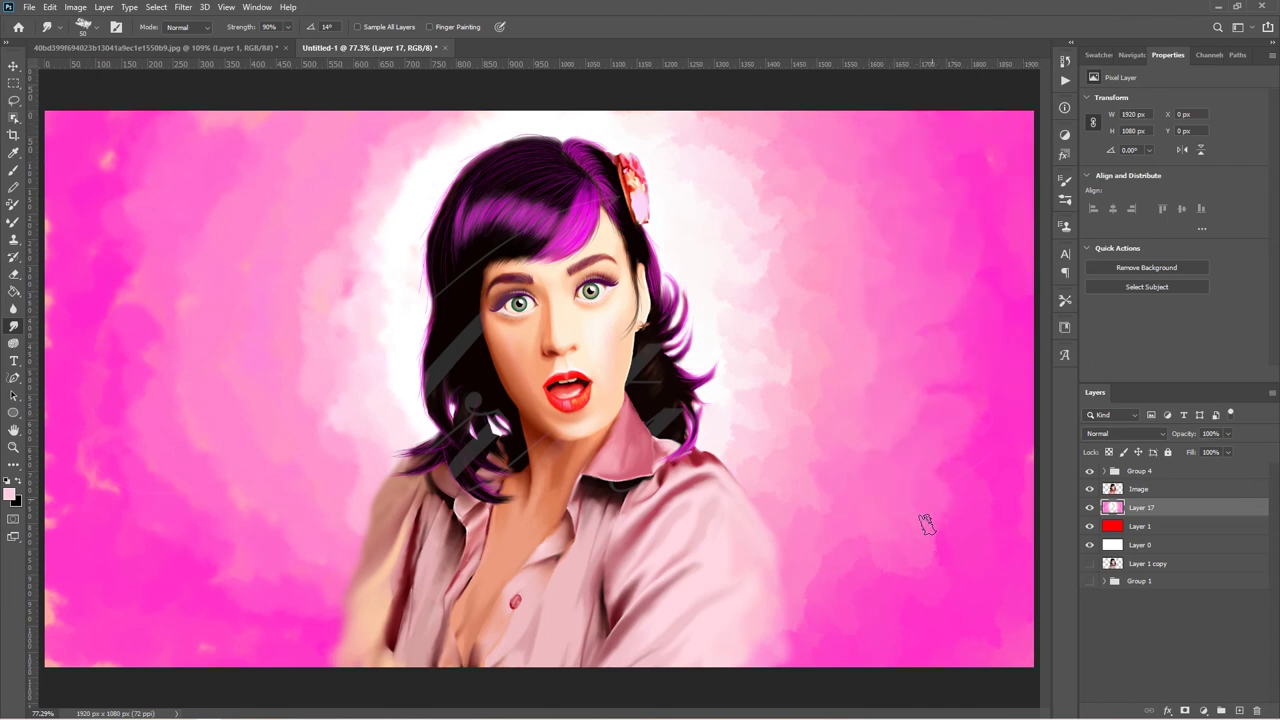
mouse_move(730, 347)
left_mouse_down()
mouse_move(714, 354)
mouse_move(703, 251)
mouse_move(680, 206)
mouse_move(784, 182)
mouse_move(834, 249)
mouse_move(794, 486)
mouse_move(971, 560)
mouse_move(978, 300)
left_mouse_up()
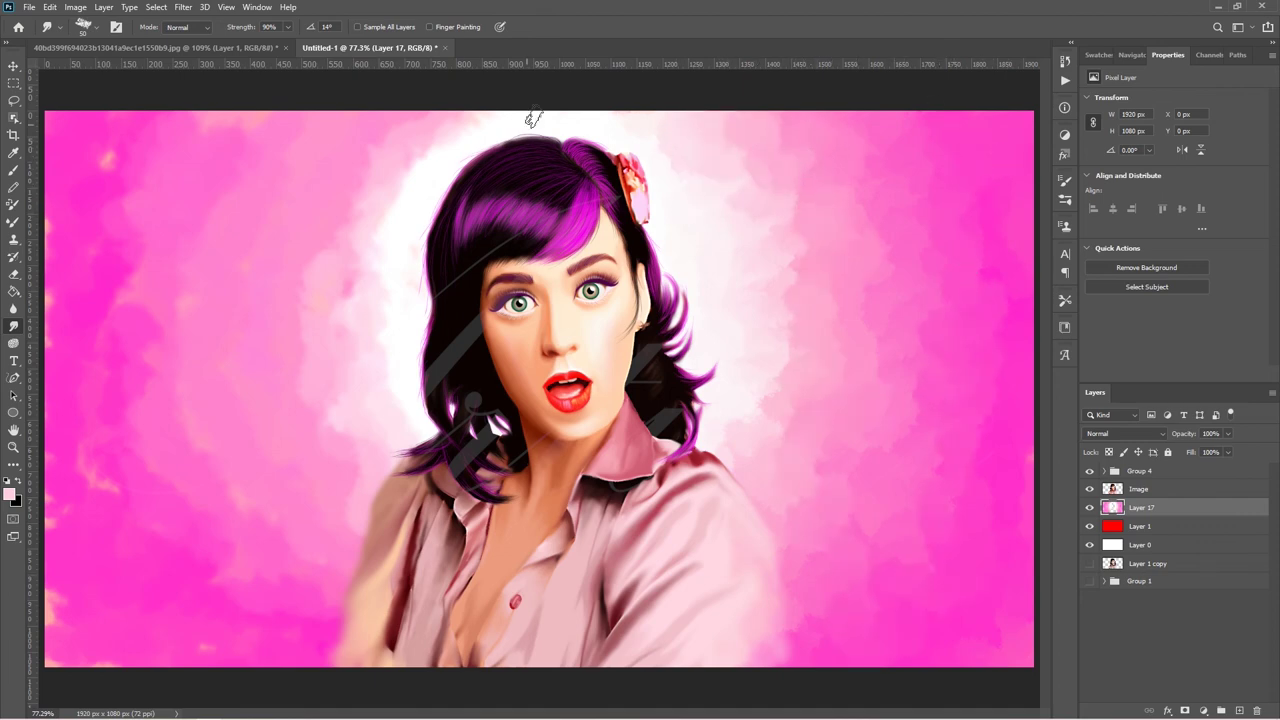
mouse_move(531, 114)
left_mouse_down()
mouse_move(471, 137)
mouse_move(352, 236)
mouse_move(375, 450)
mouse_move(394, 320)
mouse_move(334, 260)
mouse_move(343, 129)
mouse_move(271, 209)
mouse_move(242, 294)
mouse_move(320, 449)
mouse_move(271, 409)
mouse_move(263, 423)
mouse_move(267, 299)
mouse_move(323, 257)
mouse_move(123, 129)
mouse_move(143, 209)
mouse_move(142, 349)
mouse_move(177, 380)
mouse_move(114, 503)
mouse_move(217, 574)
mouse_move(344, 530)
mouse_move(177, 623)
mouse_move(92, 622)
left_mouse_up()
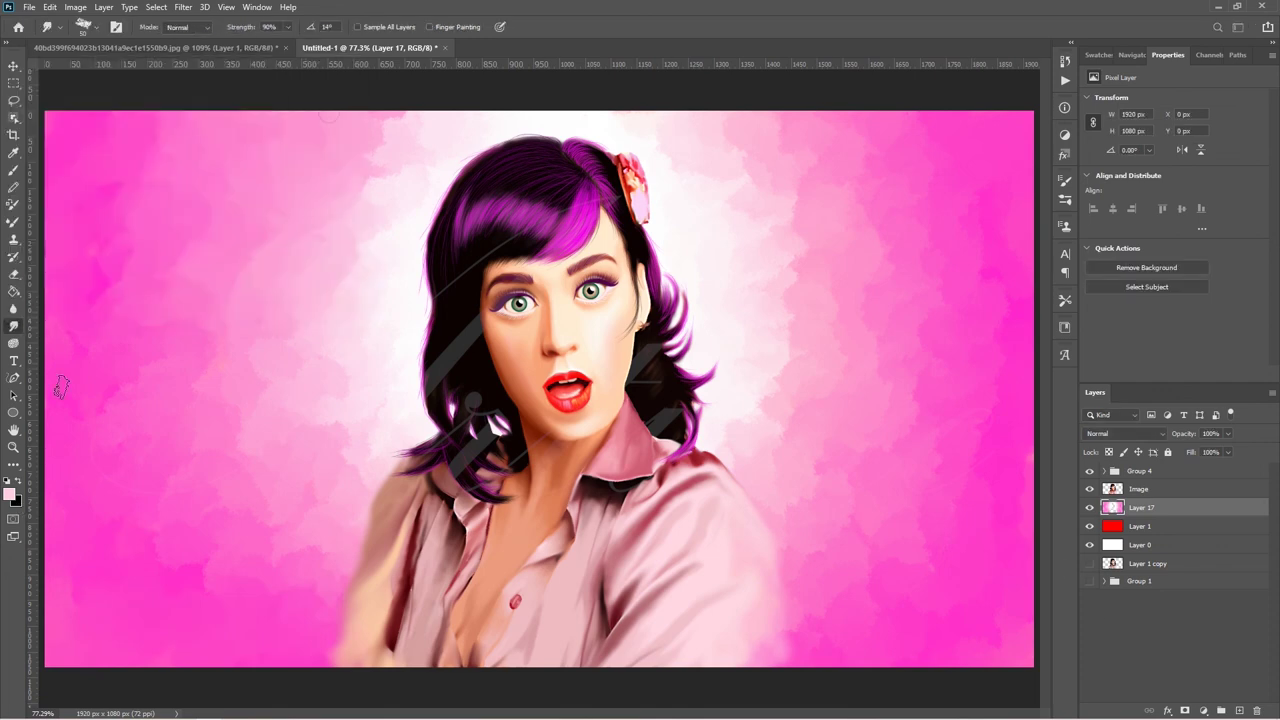
Paint dark purple along the left, bottom-left, and right canvas edges.
left_click(12, 496)
left_click(174, 208)
left_click(315, 90)
key("b")
left_click_drag(75, 85, 60, 200)
mouse_move(110, 120)
left_mouse_down()
mouse_move(57, 310)
mouse_move(60, 640)
mouse_move(190, 680)
mouse_move(128, 663)
mouse_move(55, 490)
mouse_move(190, 660)
left_mouse_up()
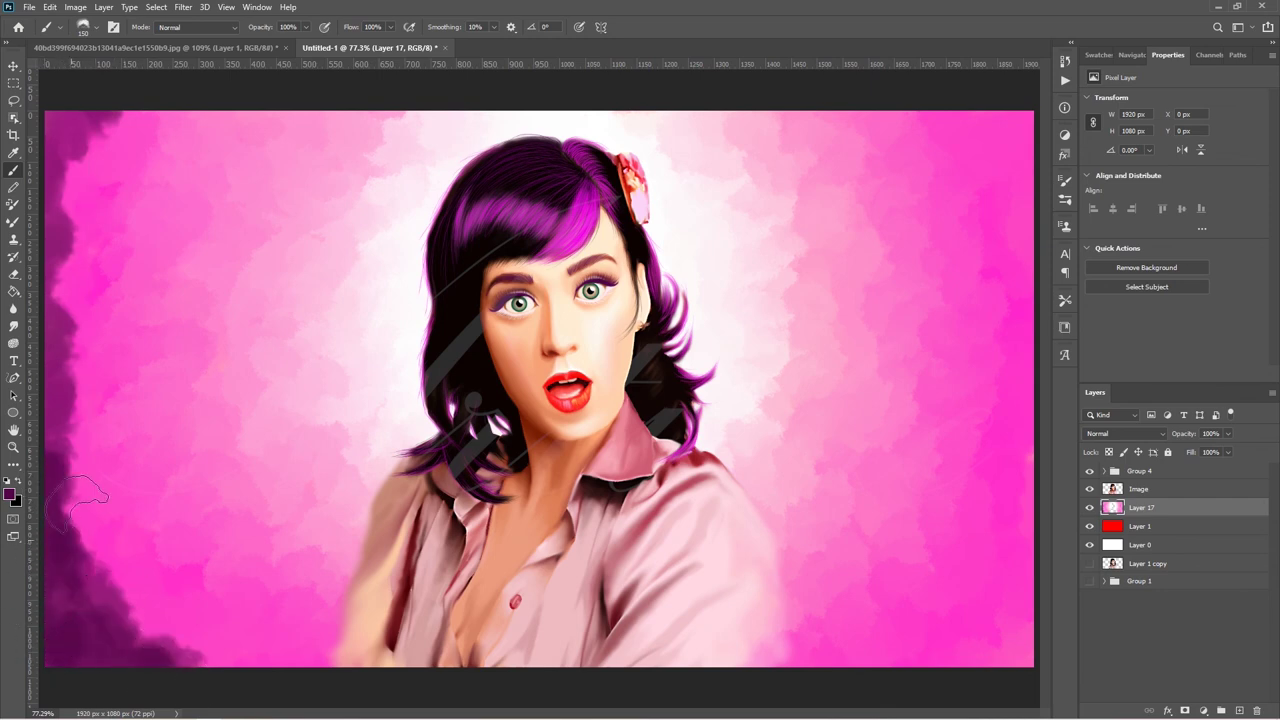
left_click_drag(60, 330, 40, 230)
key("v")
left_click_drag(35, 110, 42, 104)
key("b")
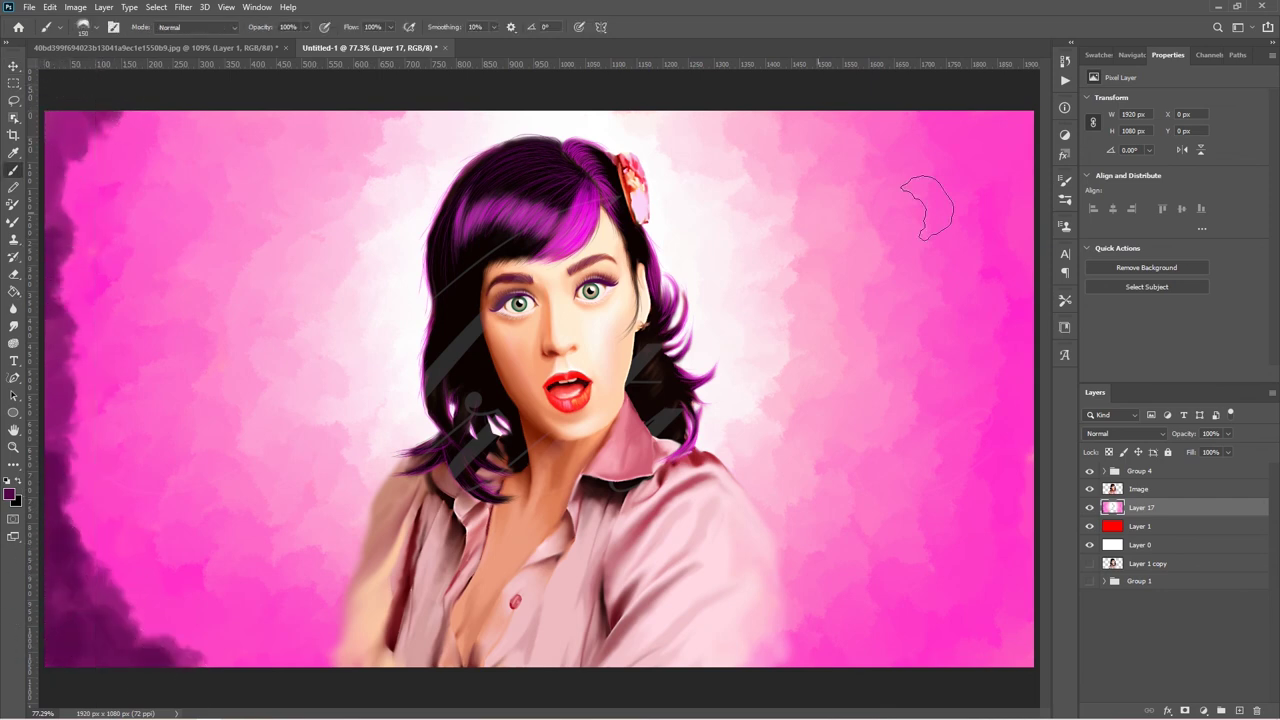
mouse_move(1000, 90)
left_mouse_down()
mouse_move(1008, 655)
mouse_move(986, 671)
mouse_move(914, 71)
mouse_move(1000, 280)
left_mouse_up()
Smudge the purple left and right edges into the pink background.
right_click(985, 230)
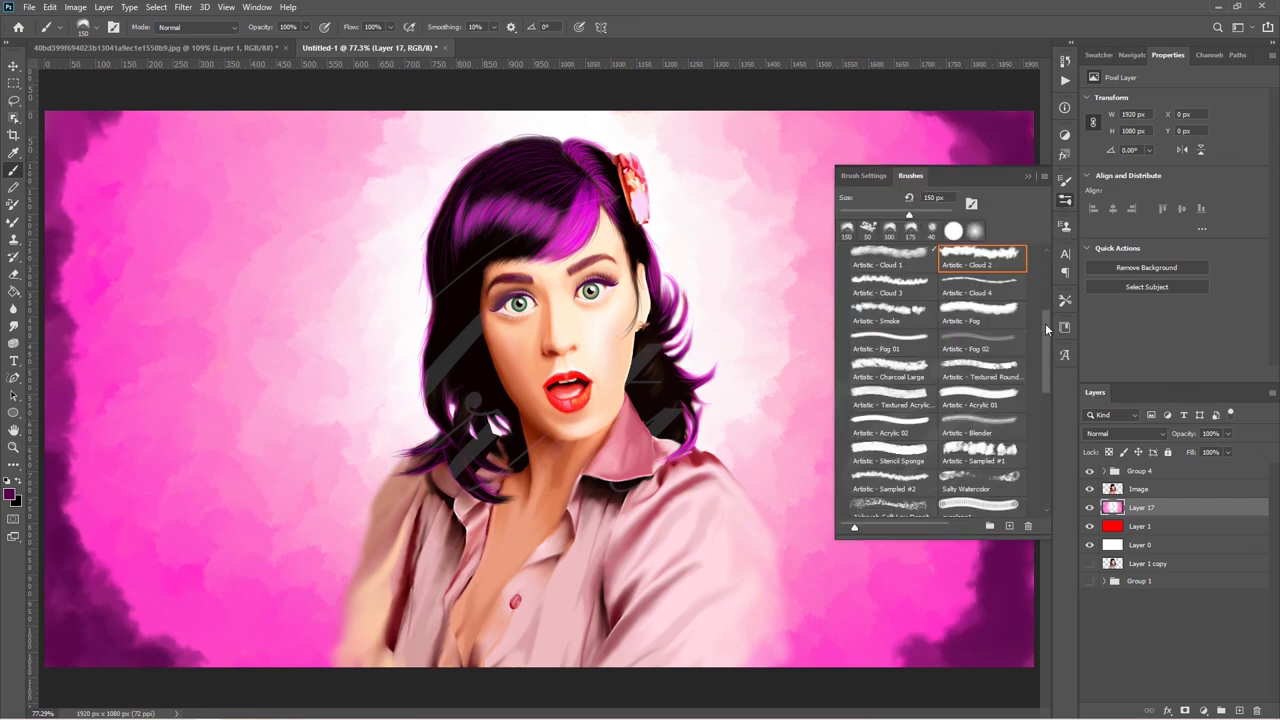
scroll(940, 350, "down", 1)
key("r")
mouse_move(982, 130)
left_mouse_down()
mouse_move(1020, 400)
mouse_move(985, 530)
mouse_move(1014, 657)
left_mouse_up()
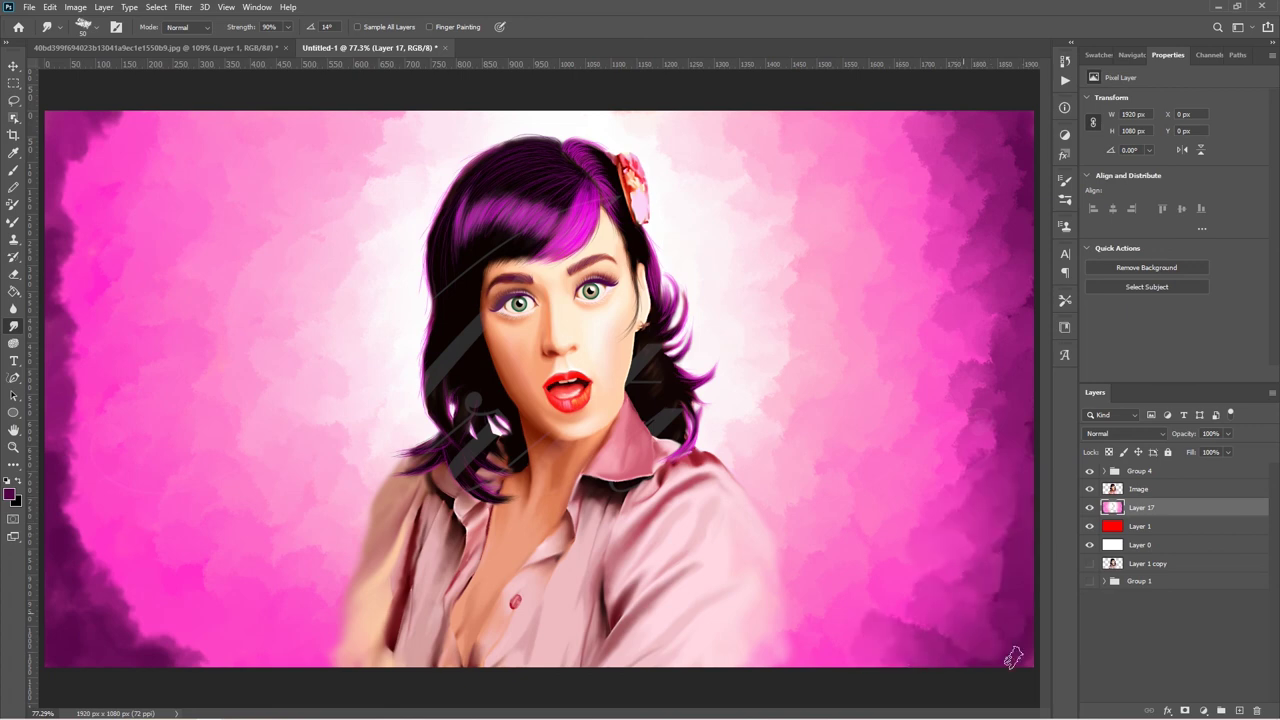
mouse_move(63, 187)
left_mouse_down()
mouse_move(77, 350)
mouse_move(63, 490)
mouse_move(80, 633)
mouse_move(220, 655)
mouse_move(120, 600)
mouse_move(90, 500)
left_mouse_up()
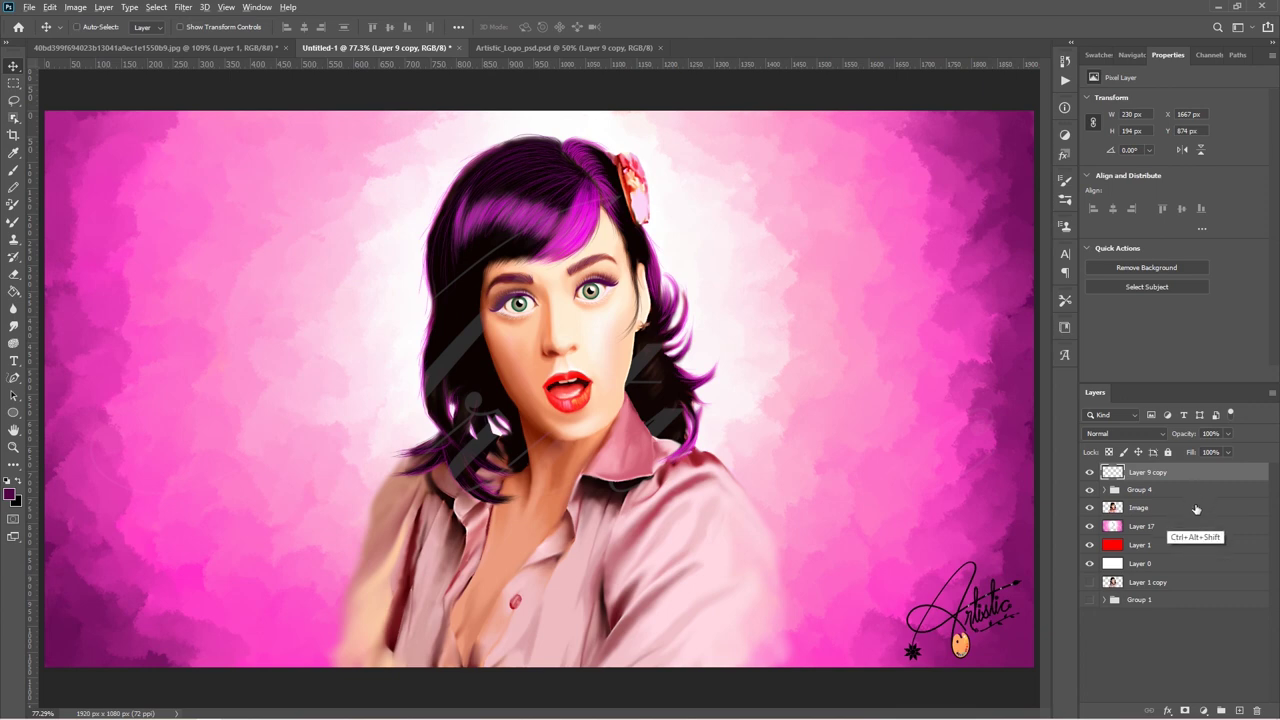
Stamp visible layers into Layer 18 and add a Hue/Saturation adjustment layer above it.
key("ctrl+shift+alt+e")
left_click(1065, 134)
left_click(942, 177)
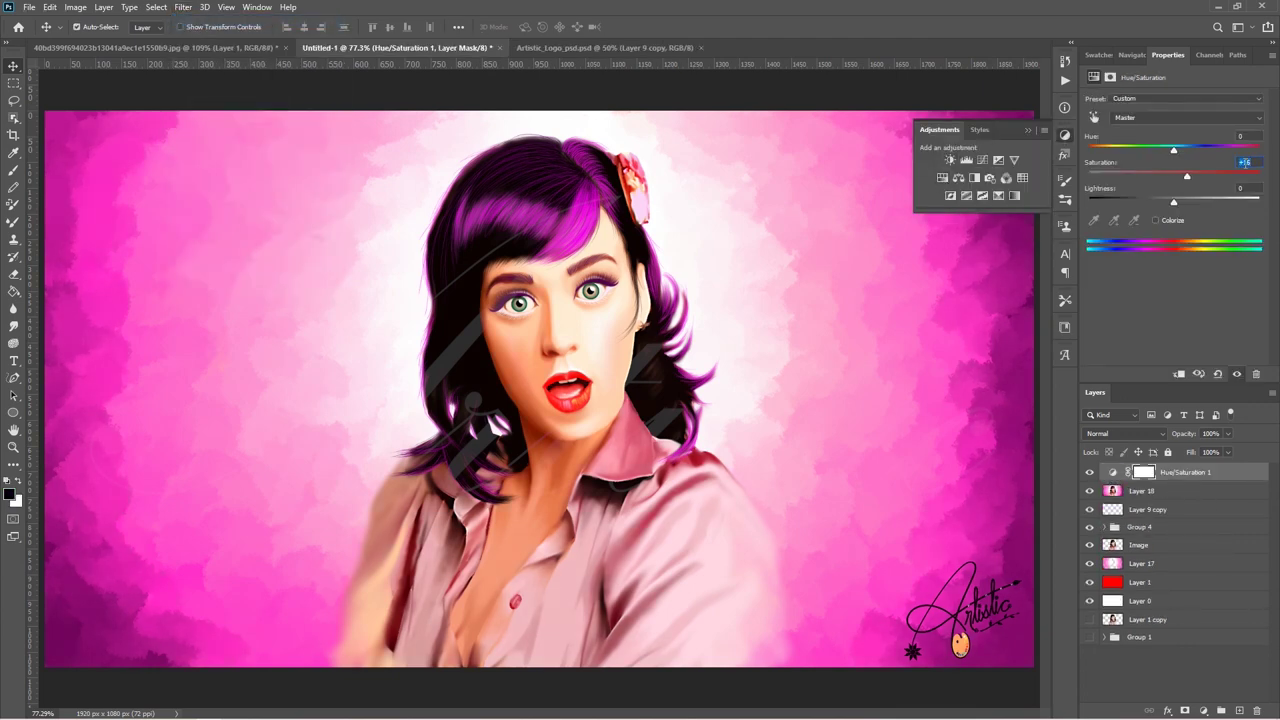
left_click(1065, 134)
left_click(1200, 494)
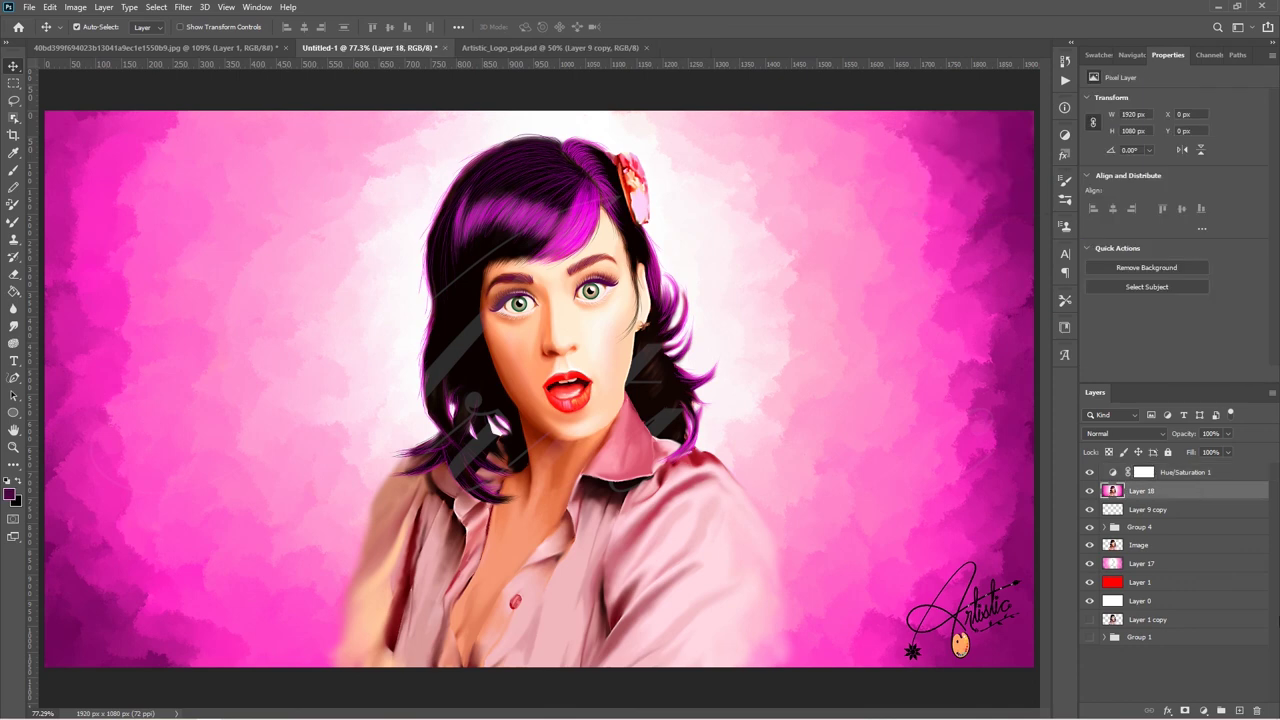